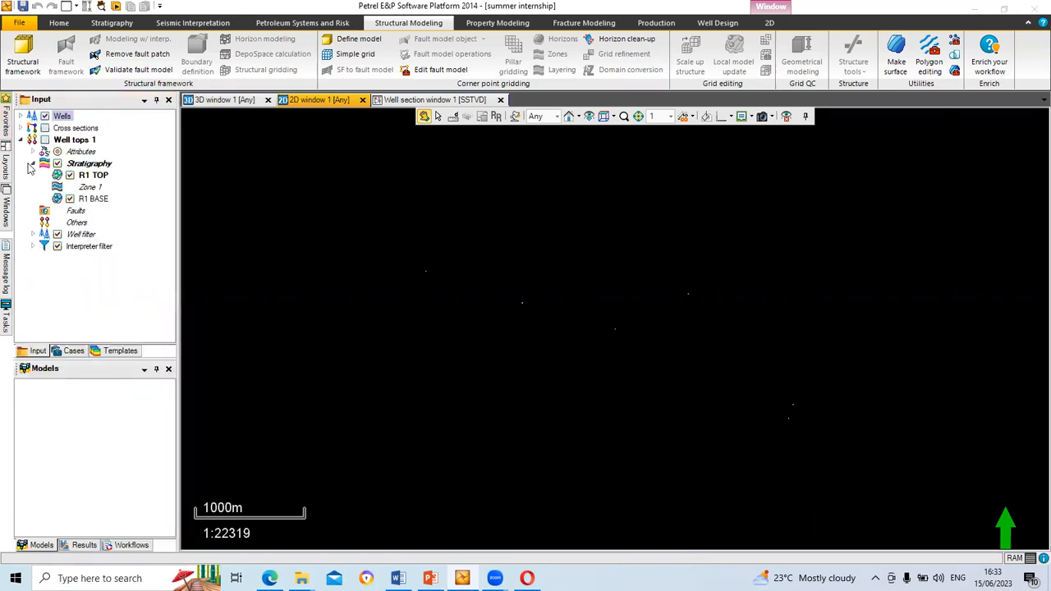
Step: Delete the existing Well tops 1 folder from the project's input data
left_click(33, 163)
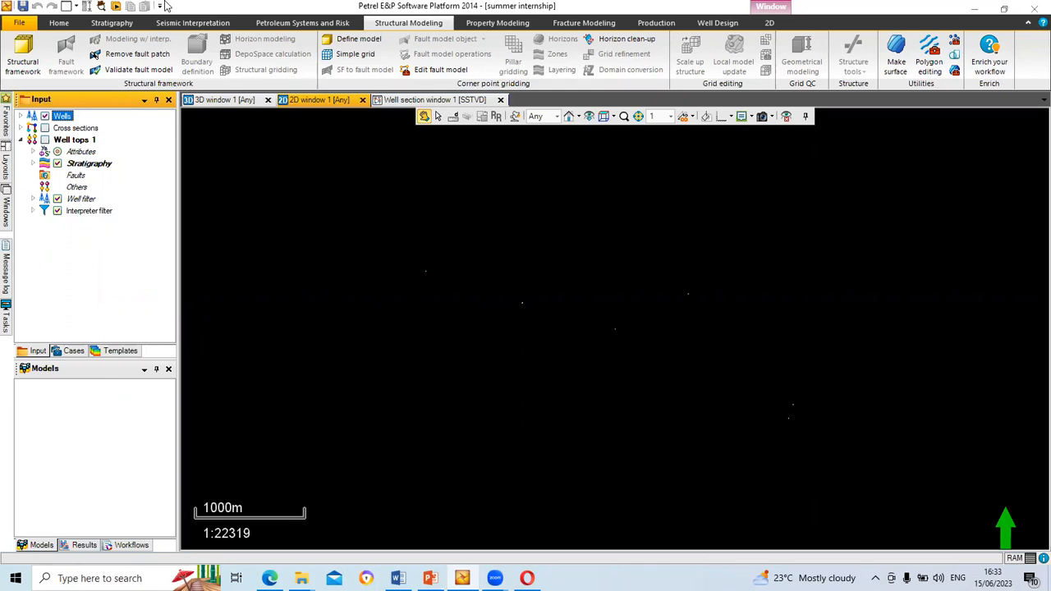
right_click(73, 141)
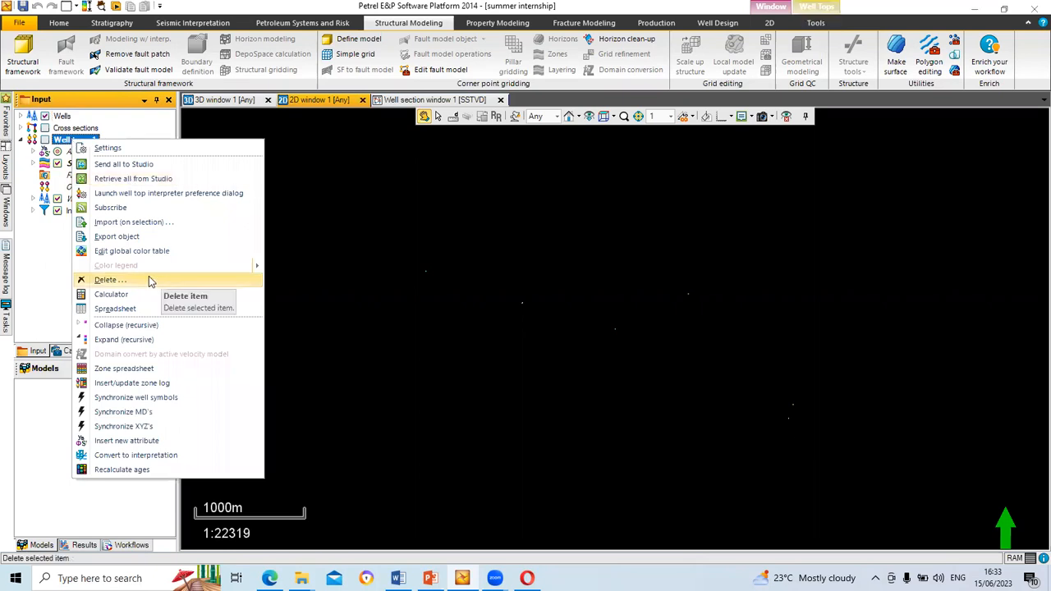
left_click(148, 281)
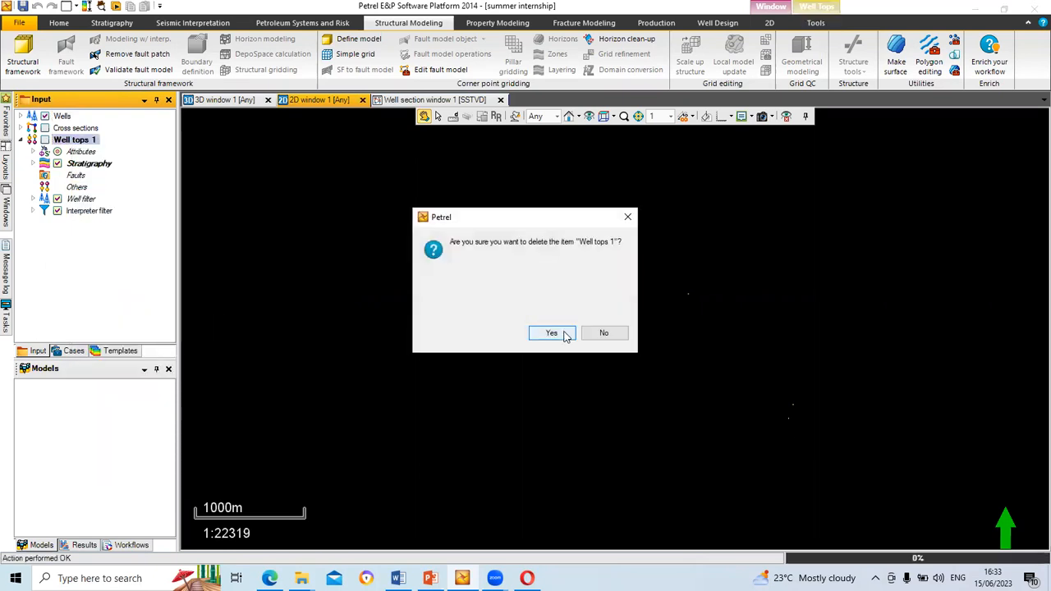
left_click(558, 334)
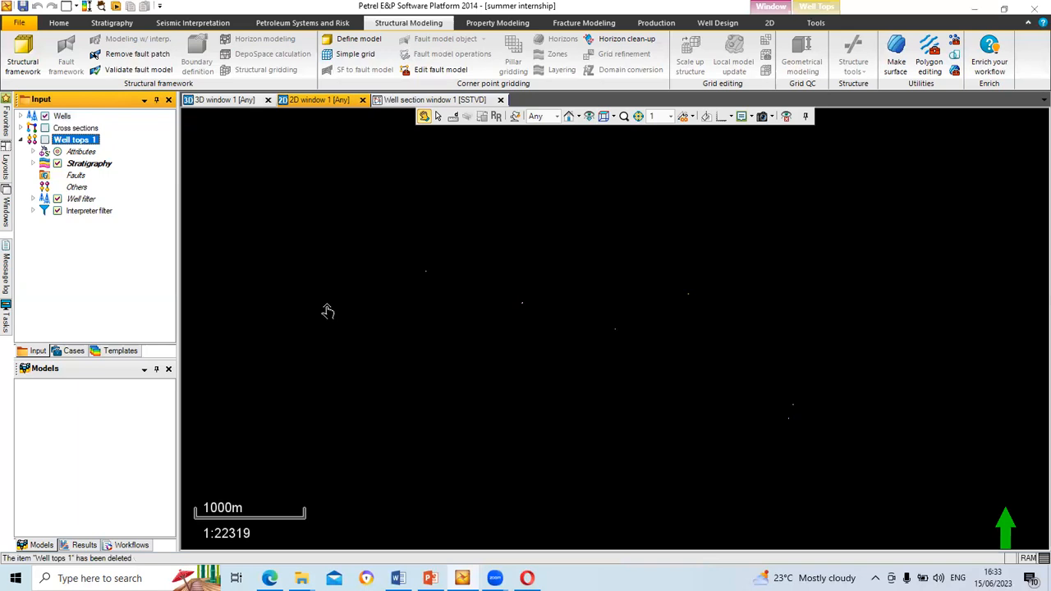
Step: Insert a new well tops folder into the project and expand it to show its contents
left_click(127, 27)
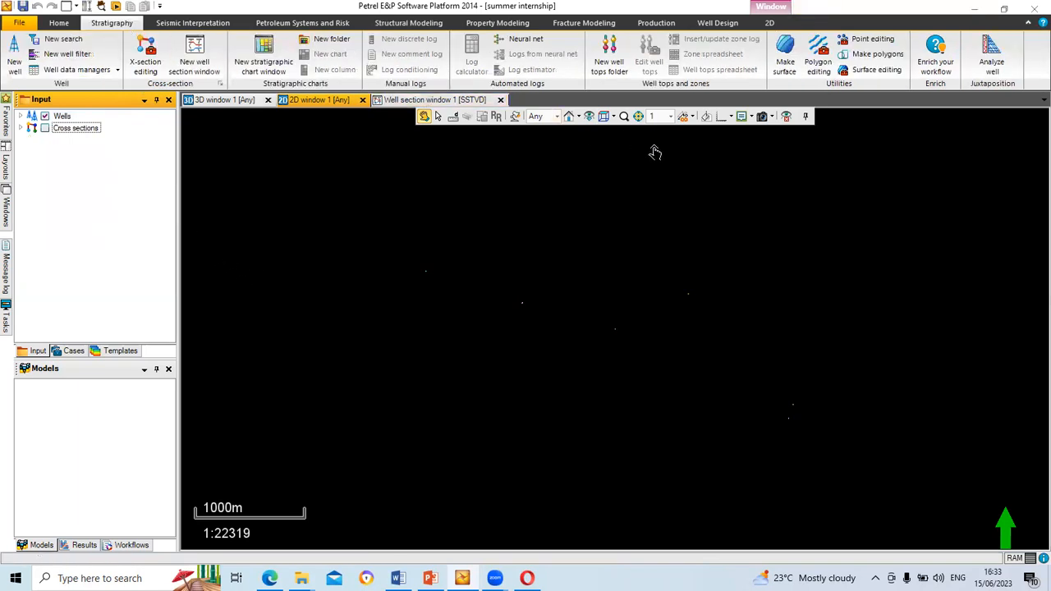
left_click(59, 23)
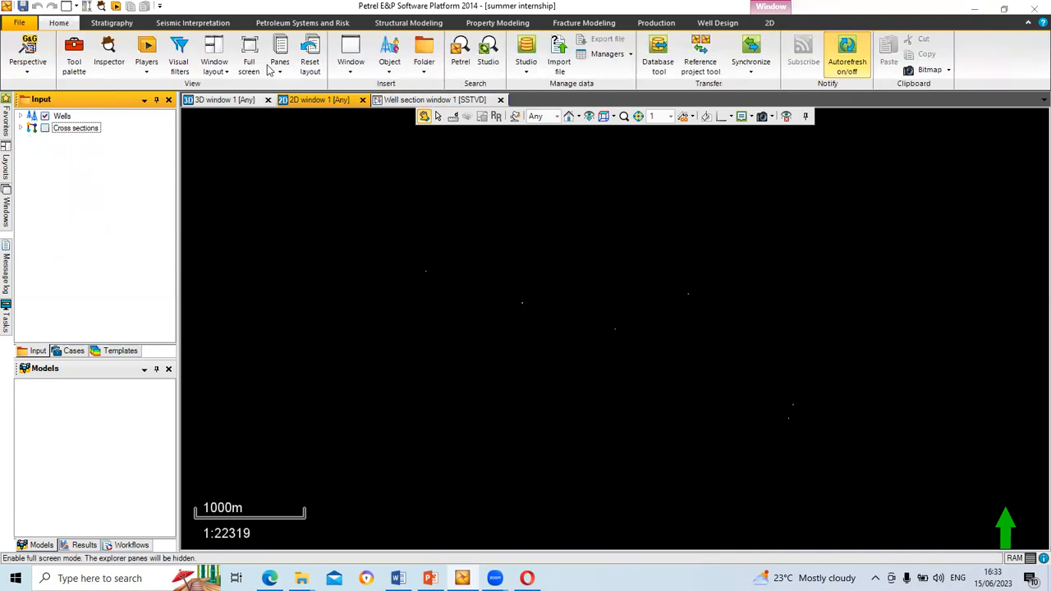
left_click(426, 72)
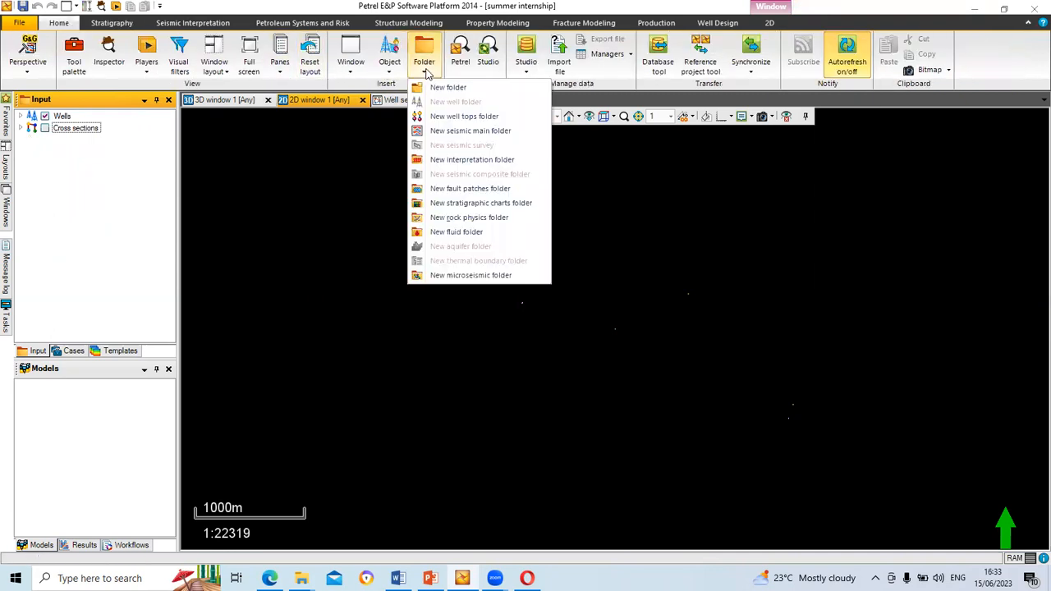
left_click(465, 117)
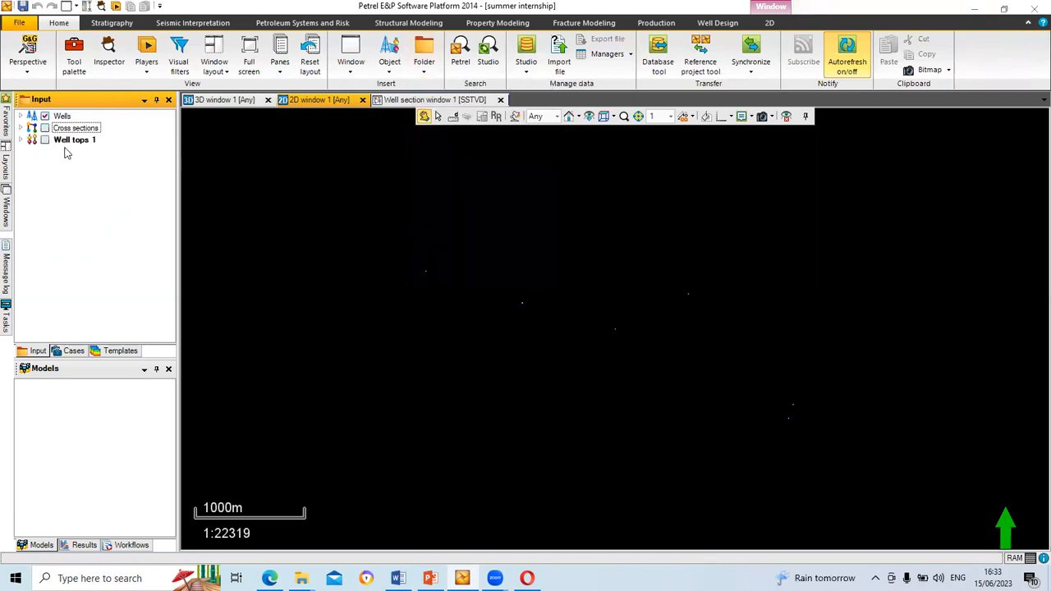
left_click(22, 140)
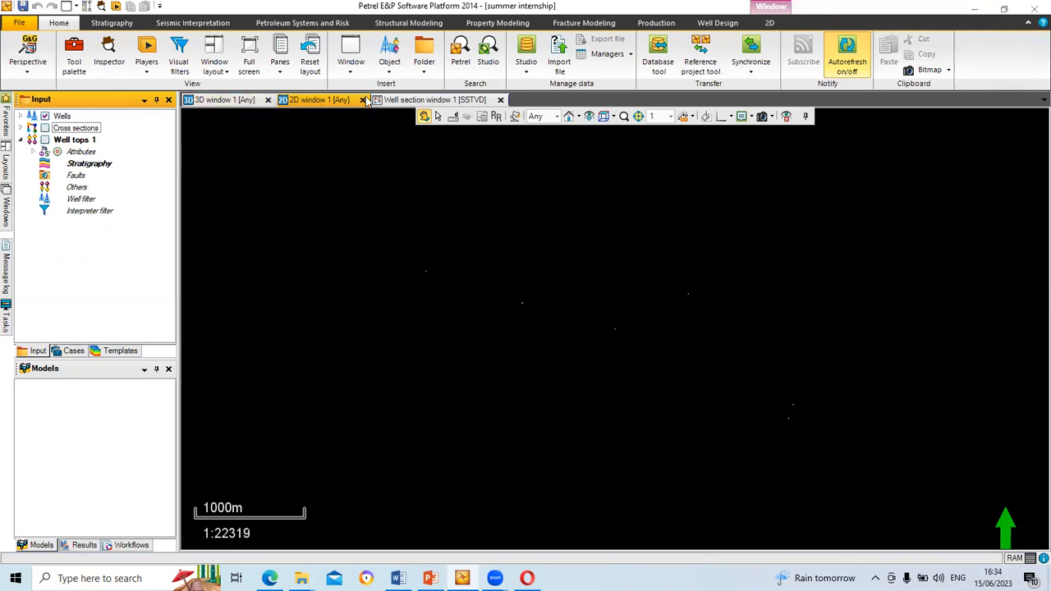
Step: Compare the well order in the well section with the 2D map and identify the westernmost well point
left_click(413, 100)
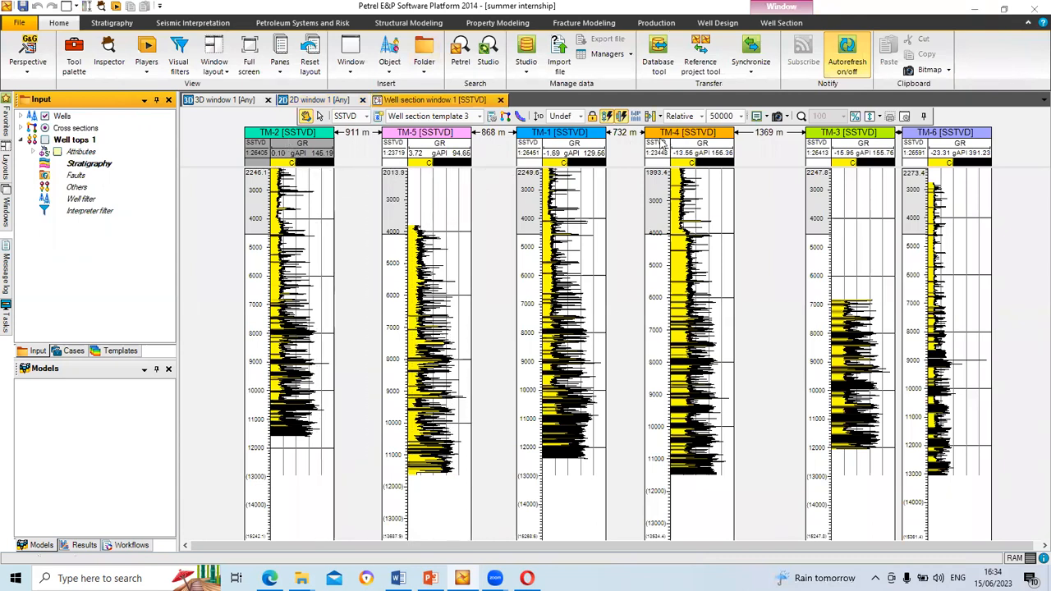
left_click(331, 100)
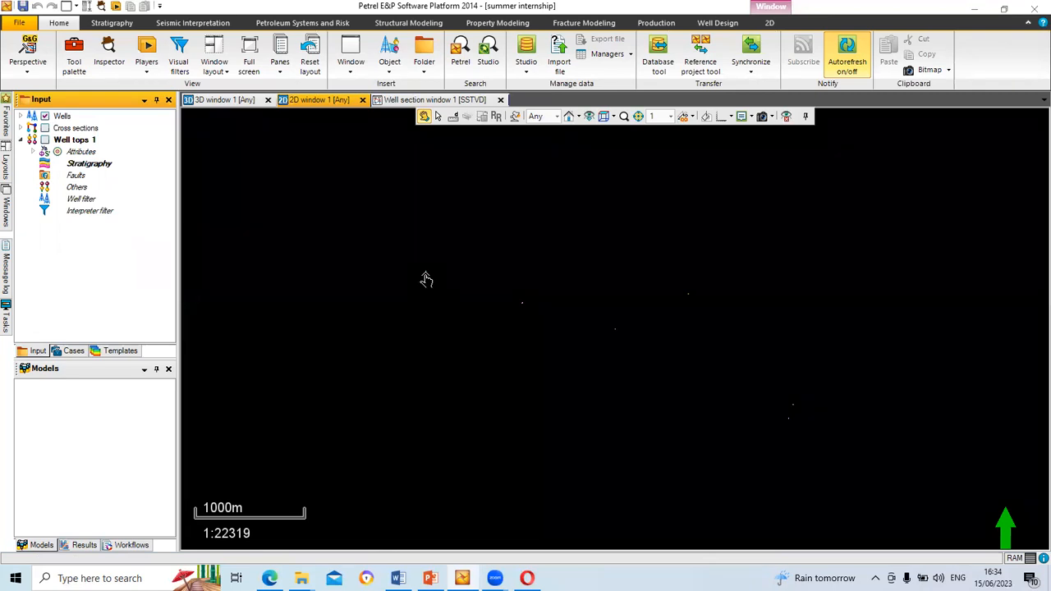
right_click(426, 278)
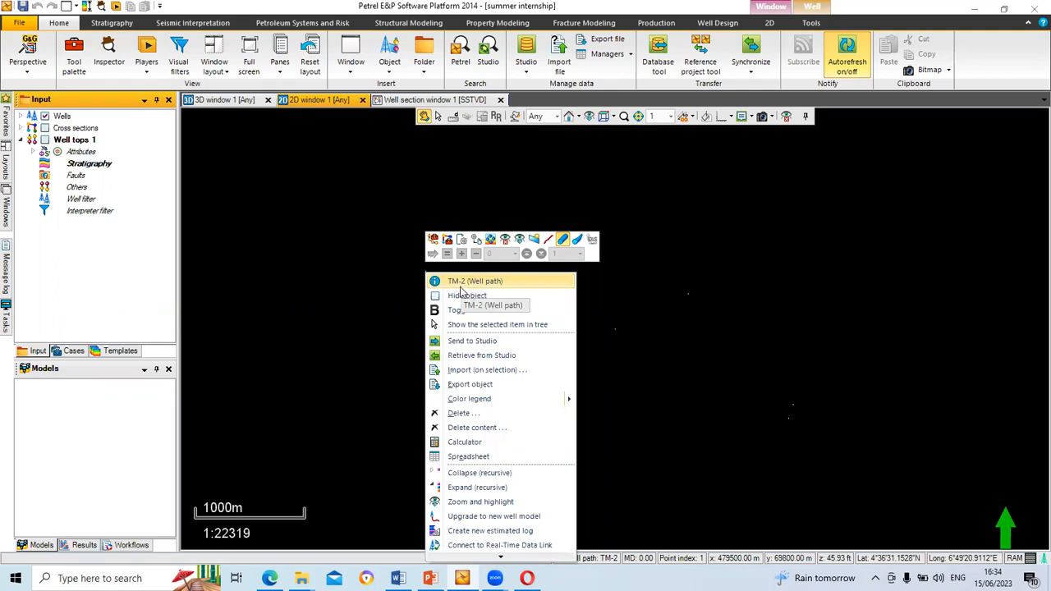
left_click(390, 281)
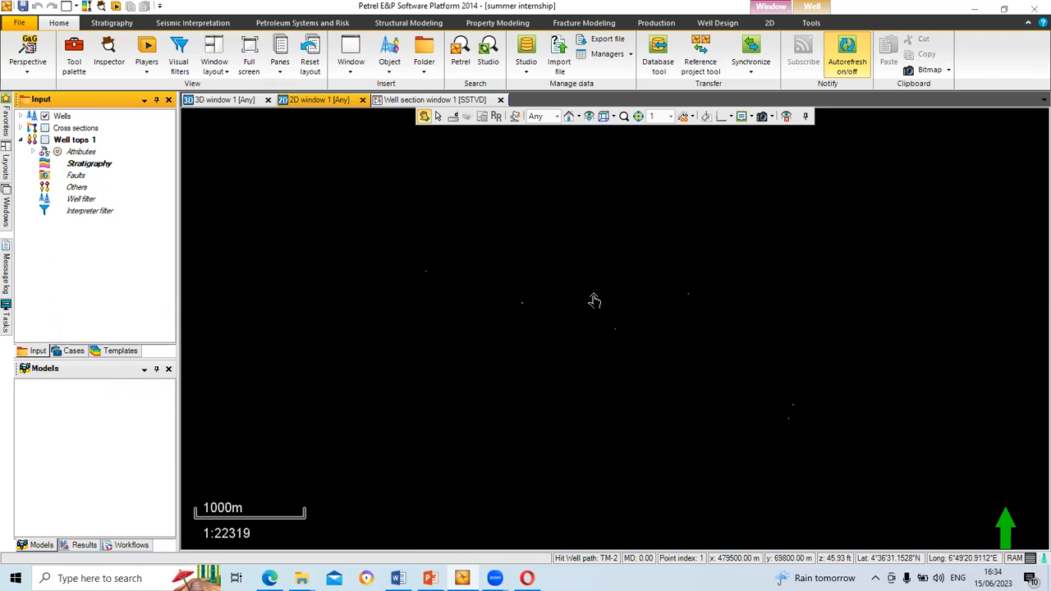
Step: In the well section, show the Tool Palette with the X-section editing tools, move it clear of the logs and activate Create/edit well tops
left_click(431, 102)
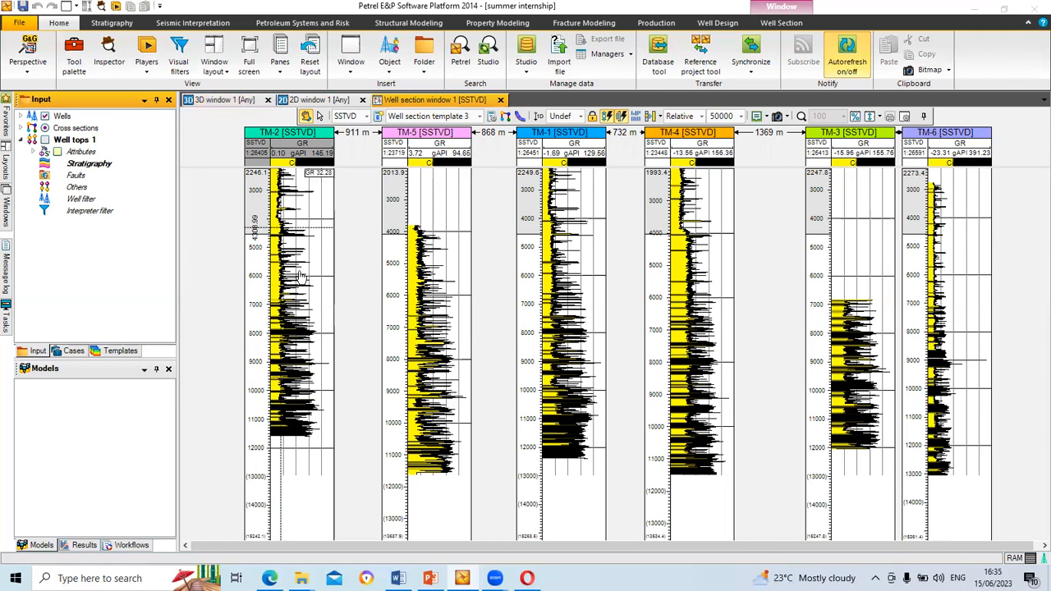
left_click(74, 64)
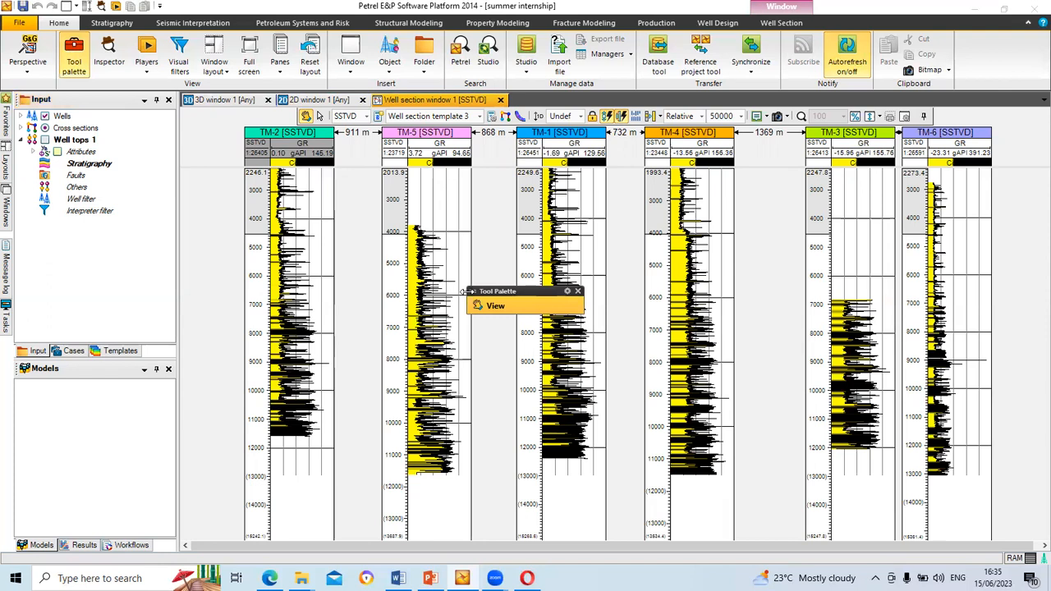
left_click(474, 297)
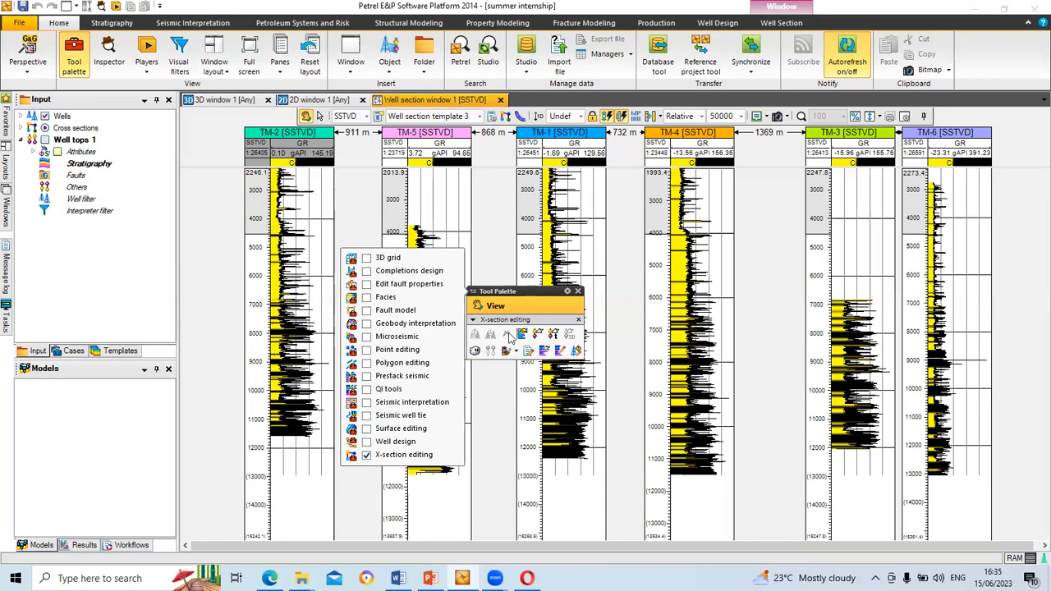
left_click(526, 297)
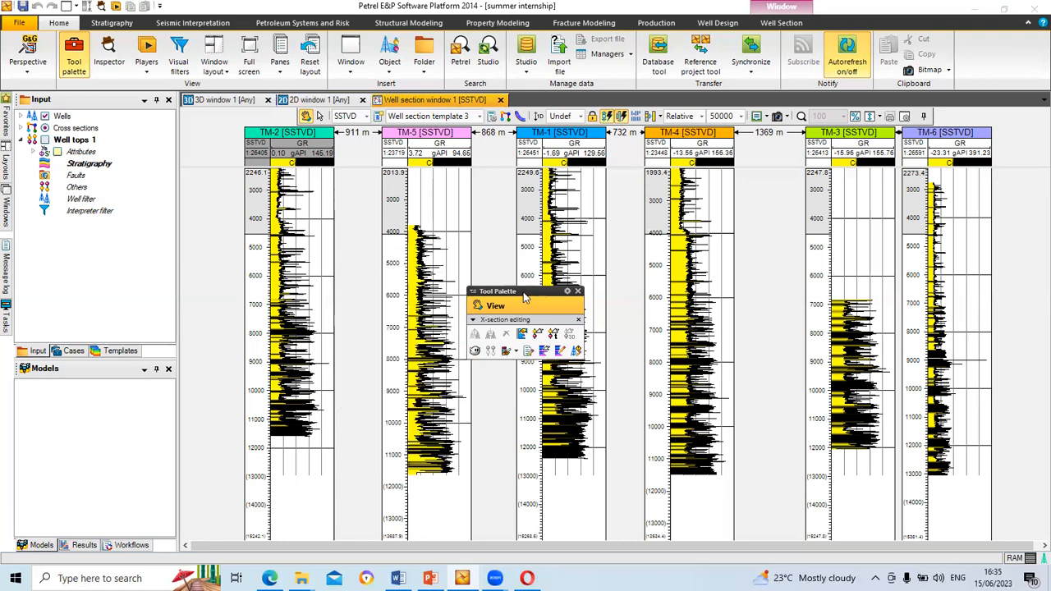
left_click_drag(526, 297, 474, 136)
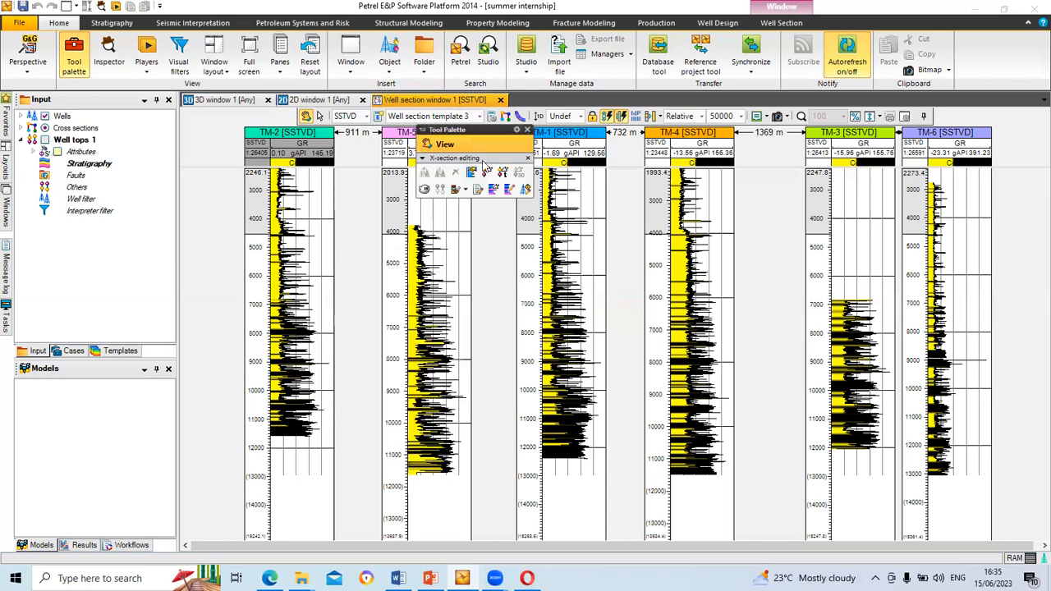
left_click(488, 173)
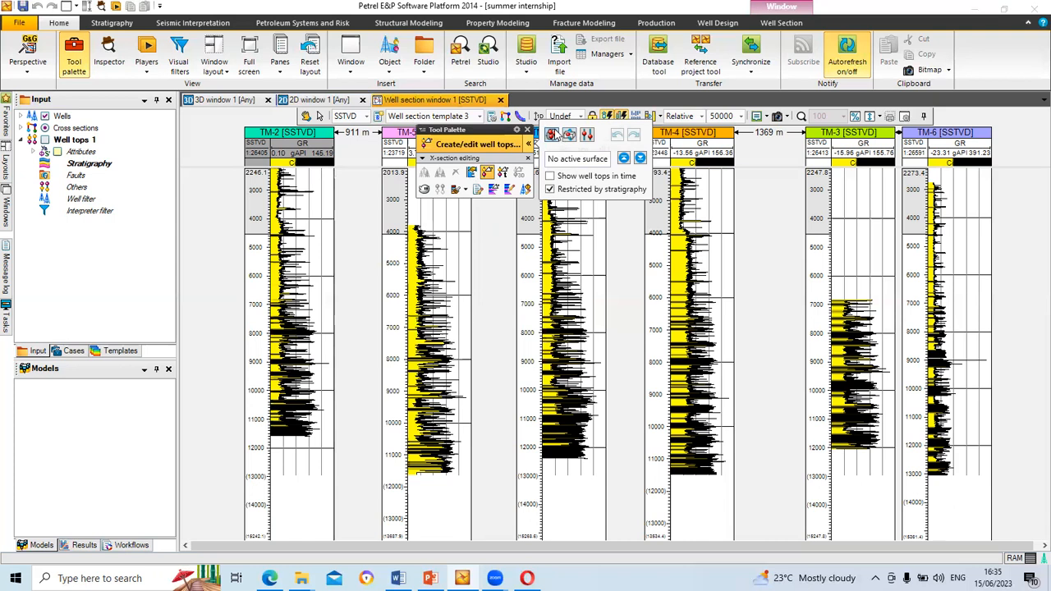
Step: Pick the first horizon across wells TM-2, TM-5, TM-1, TM-4, TM-3 and TM-6, at depths between about 10,850 and 11,630
left_click(301, 420)
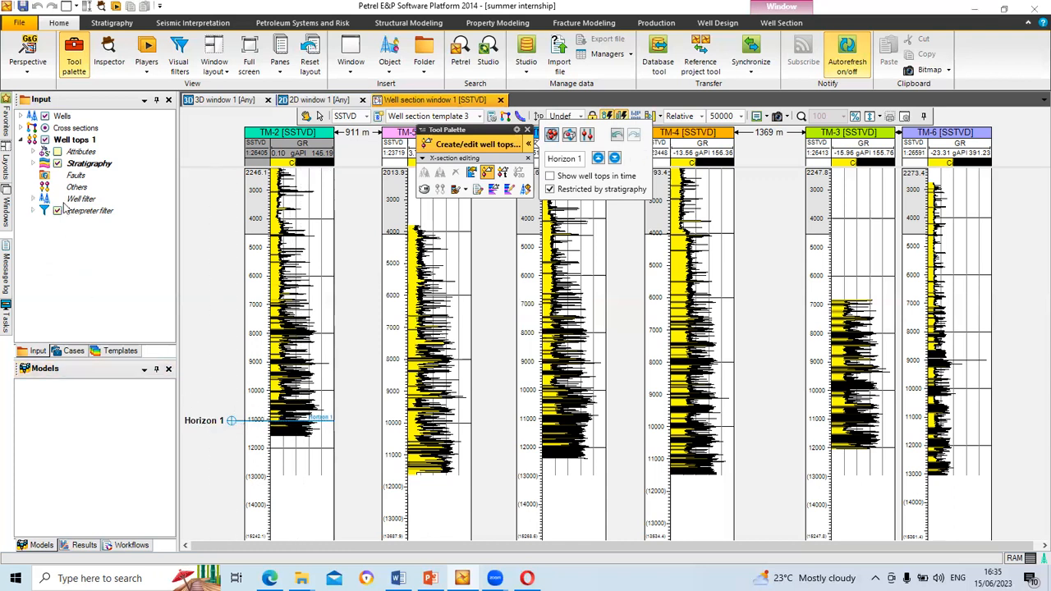
left_click(34, 165)
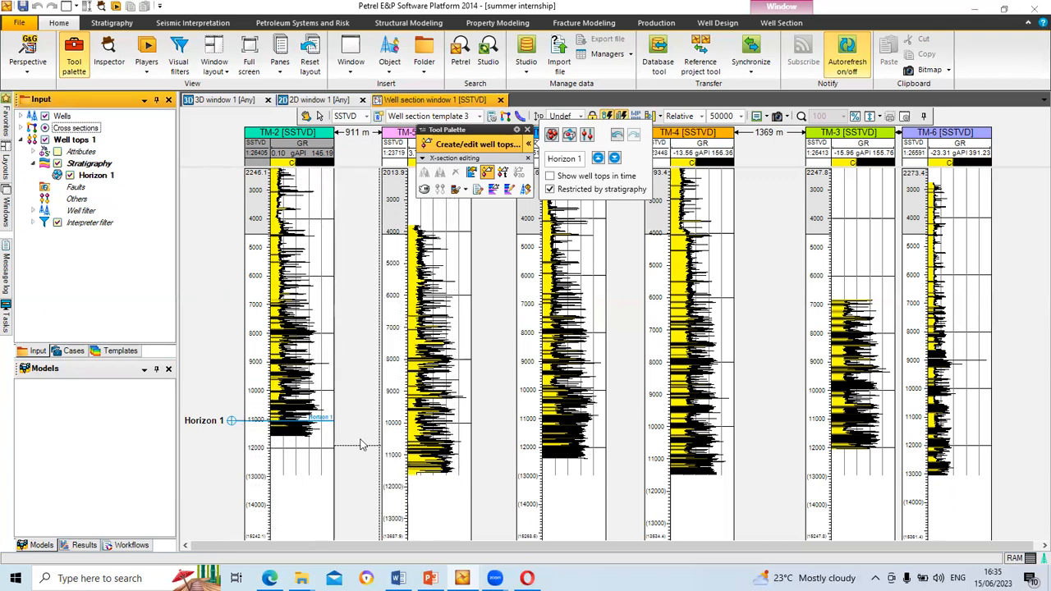
left_click(447, 480)
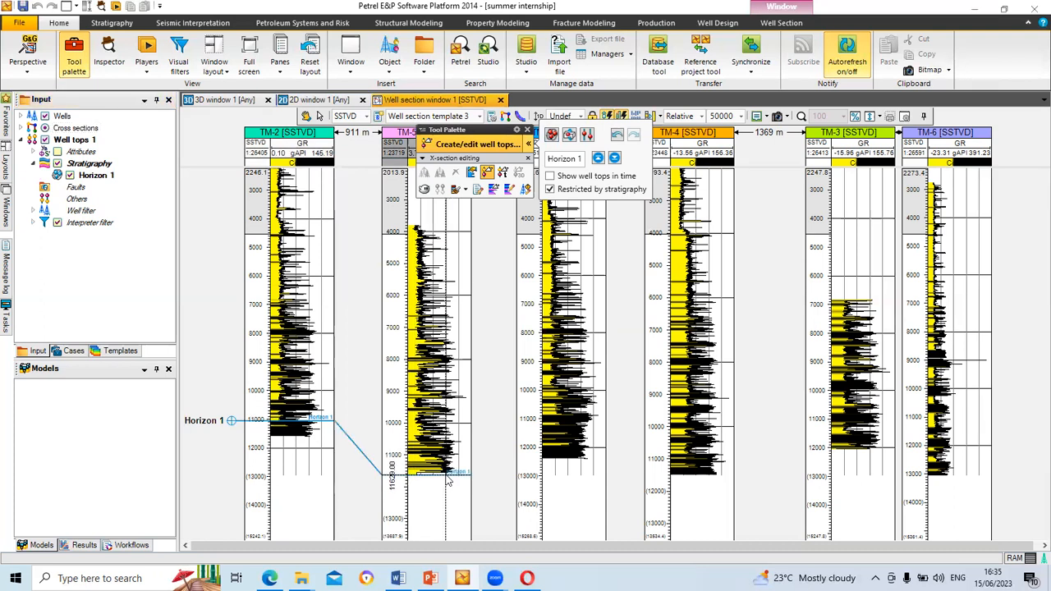
left_click(565, 415)
left_click(674, 453)
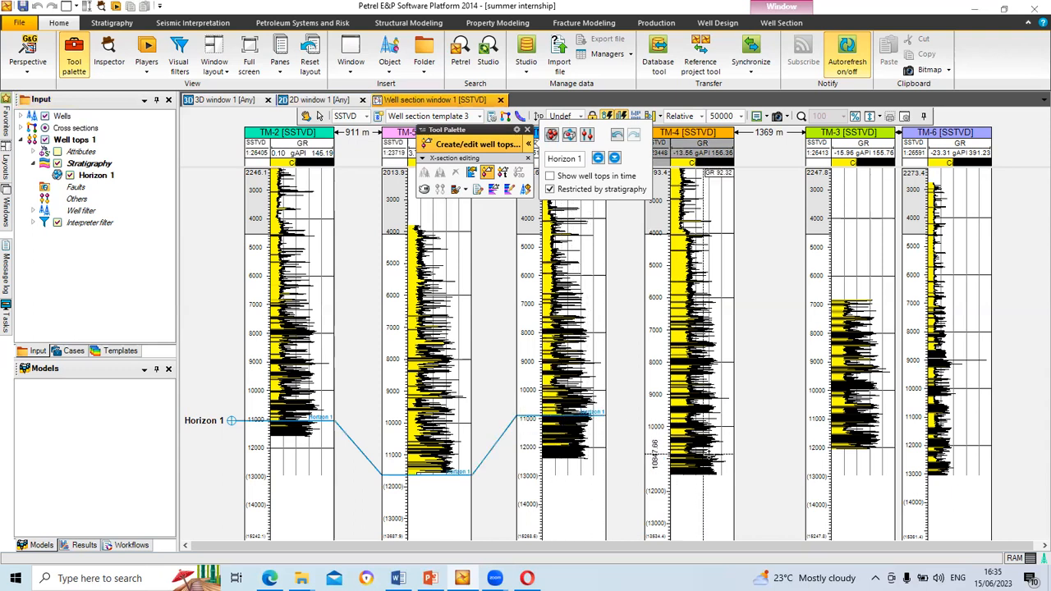
left_click(850, 433)
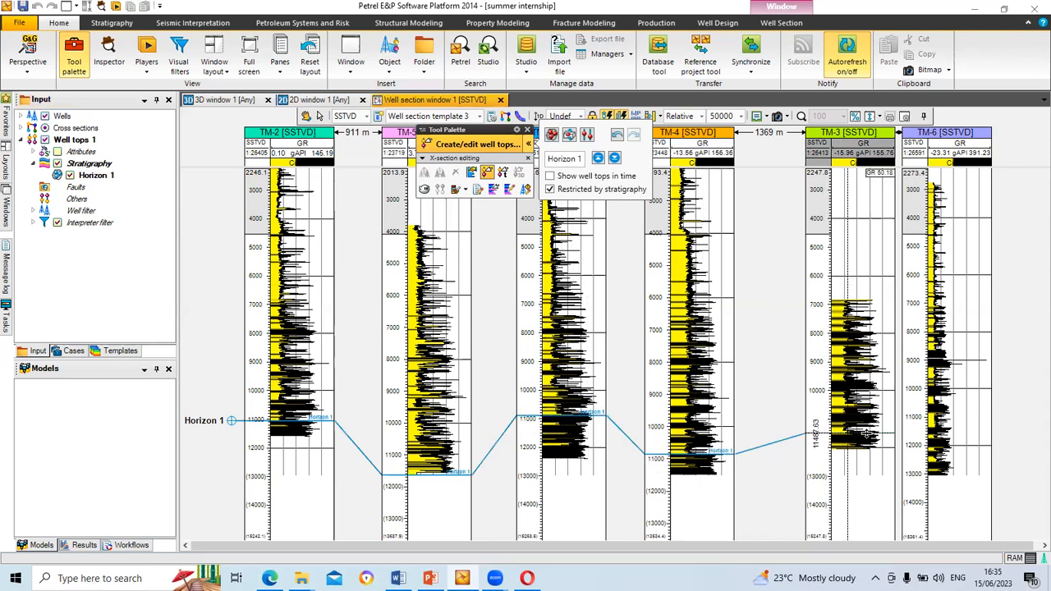
left_click(946, 428)
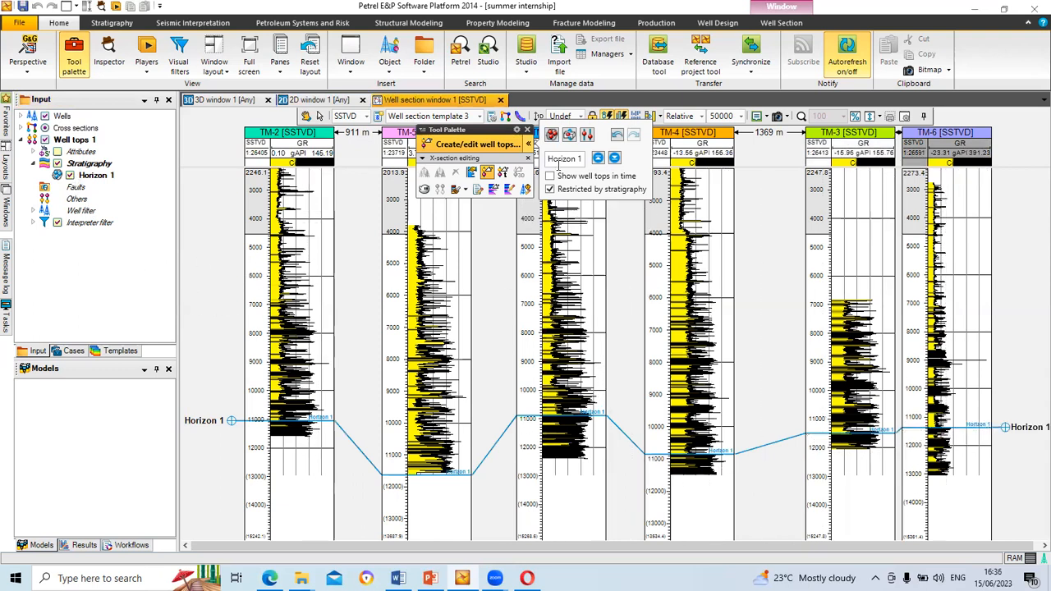
Step: Start a new horizon and pick it just above the first one in all six wells, at depths between about 10,500 and 11,300
left_click(553, 135)
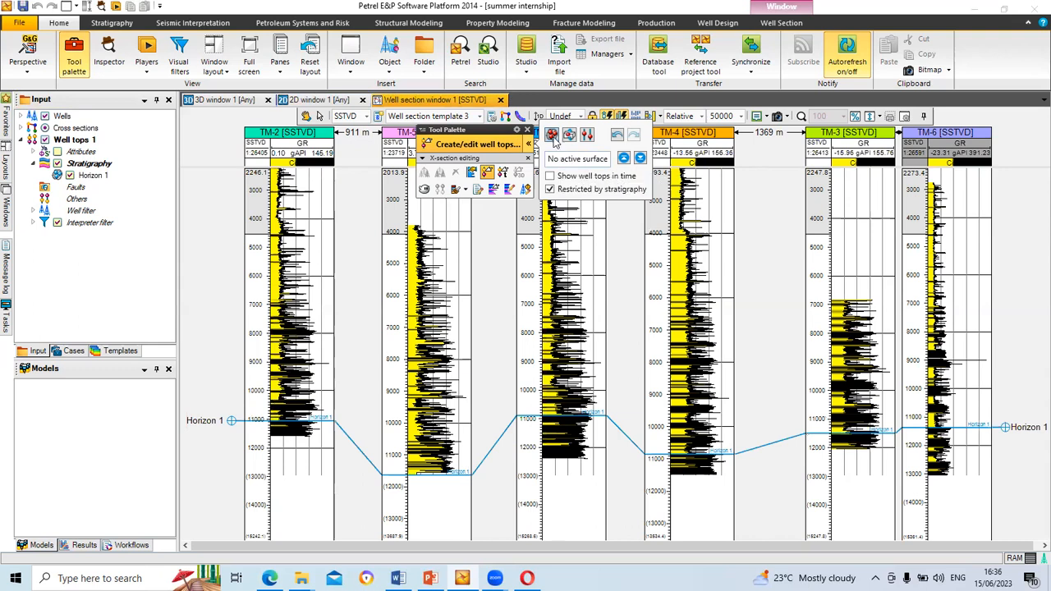
left_click(283, 410)
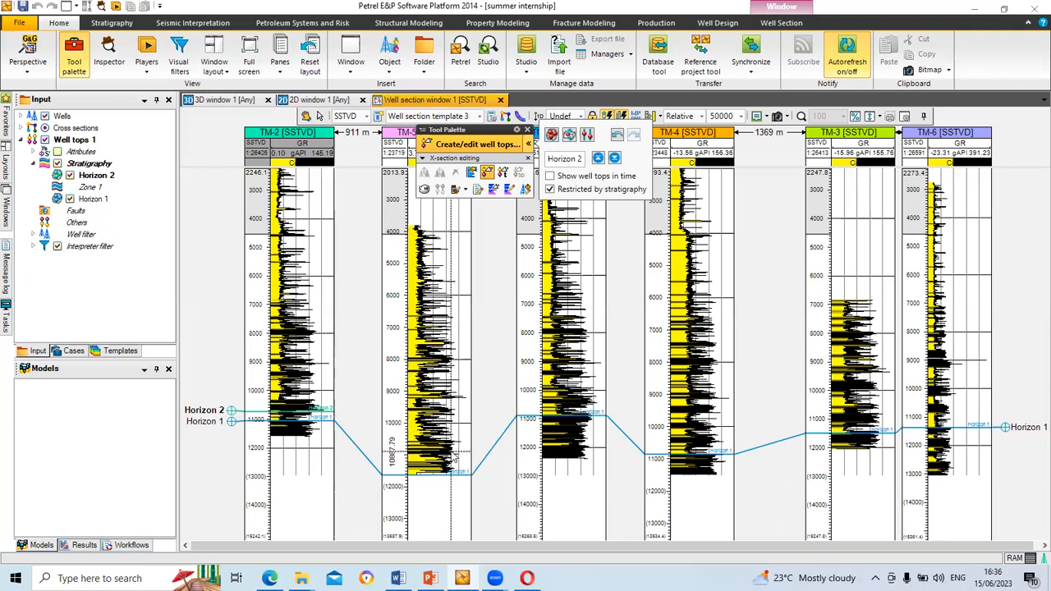
left_click(460, 451)
left_click(573, 401)
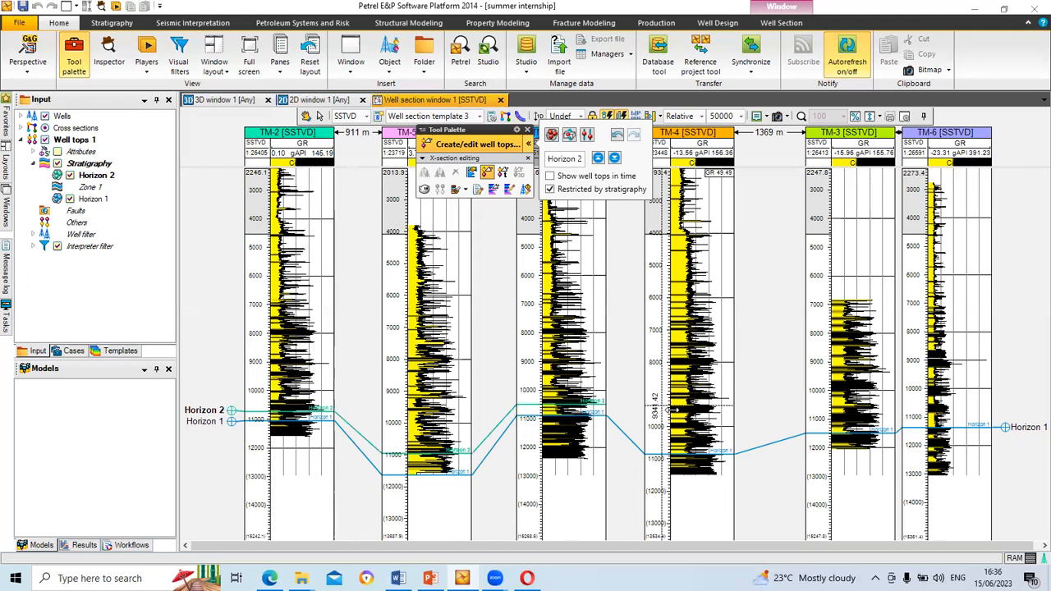
left_click(688, 447)
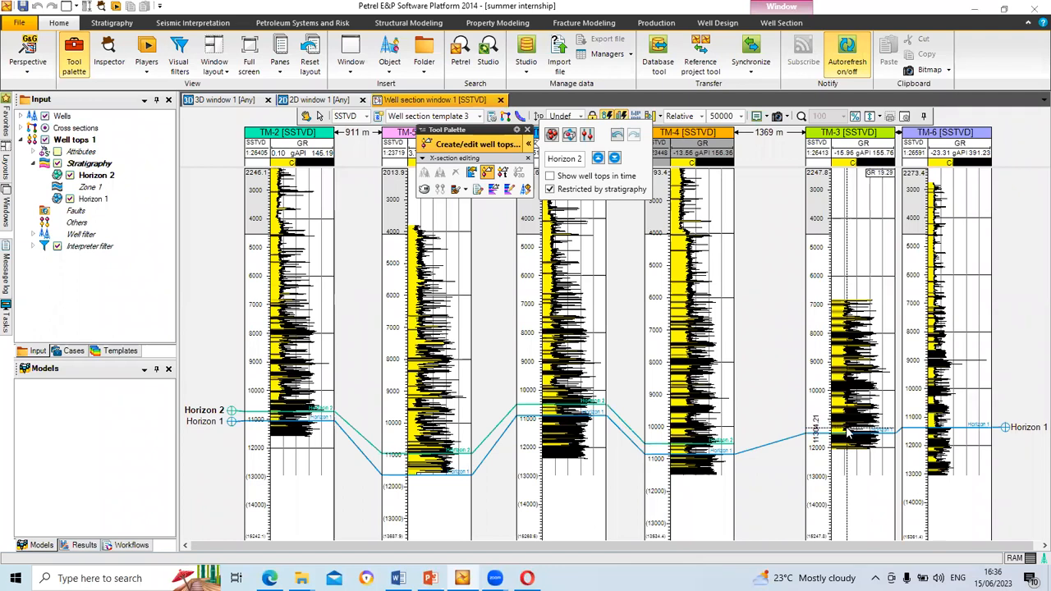
left_click(851, 428)
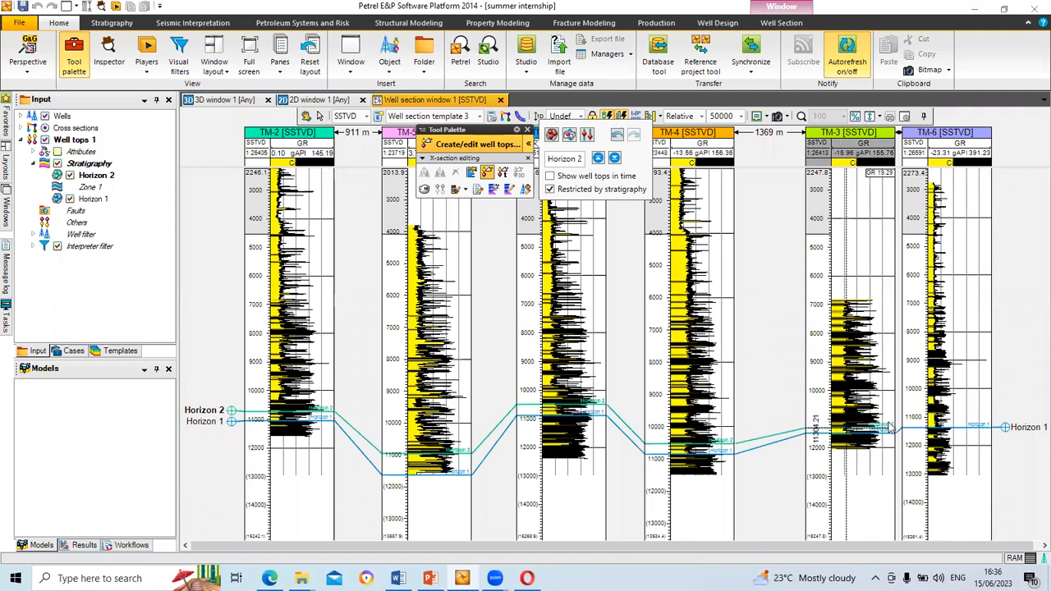
left_click(948, 417)
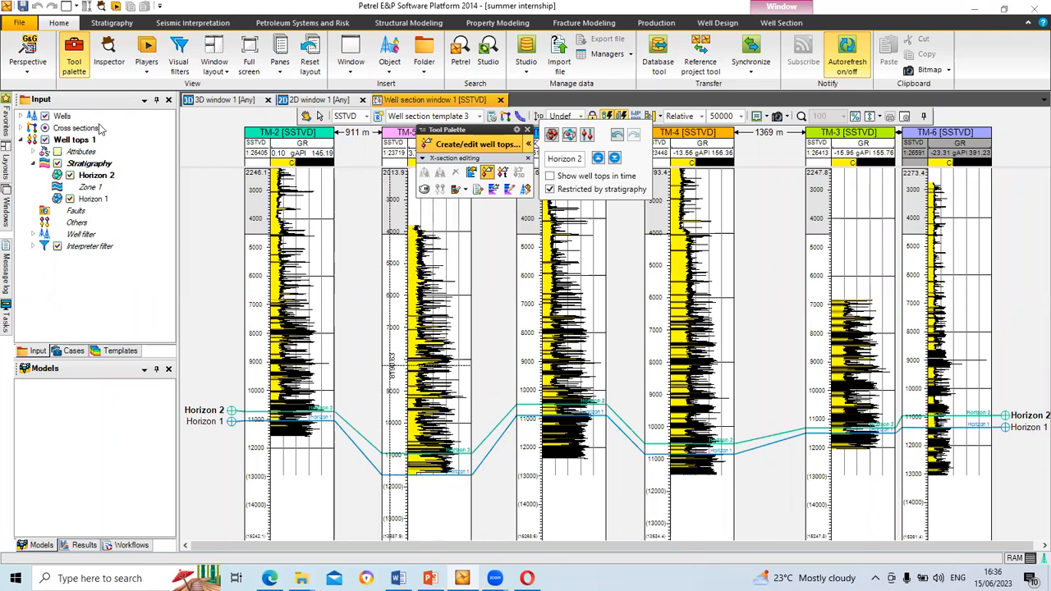
Step: Rename the lower horizon, Horizon 1, in the Stratigraphy folder as R1 BASE
left_click(97, 203)
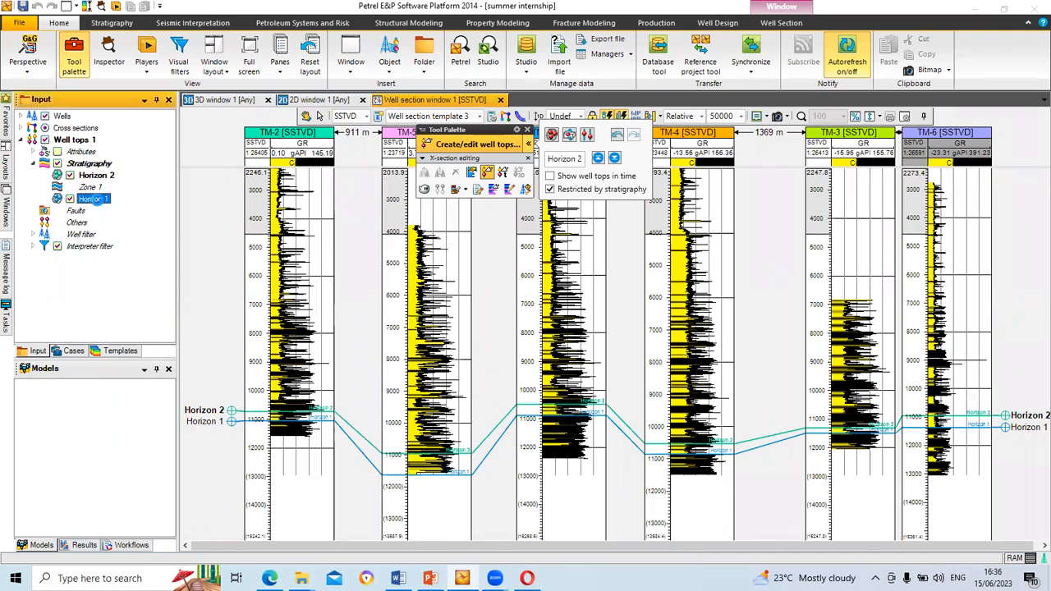
double_click(95, 200)
left_click_drag(185, 100, 147, 101)
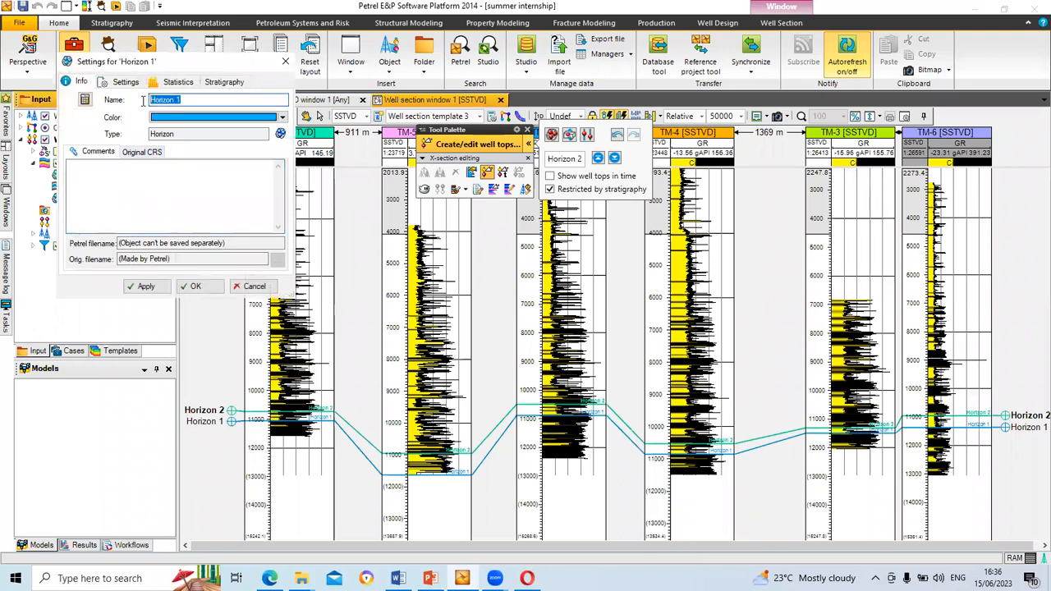
type("R1 BASE")
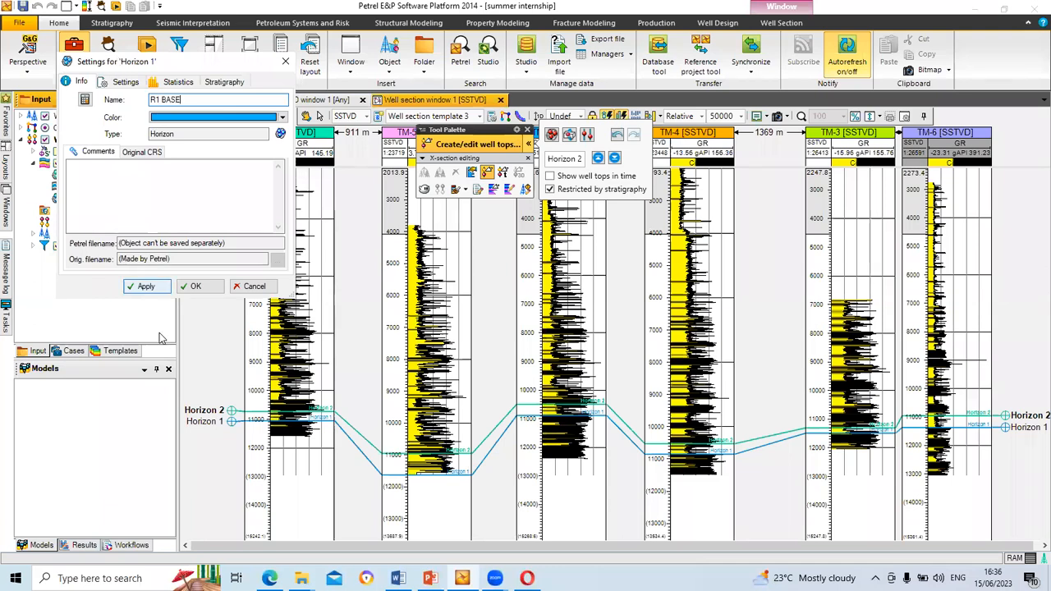
left_click(148, 286)
left_click(195, 286)
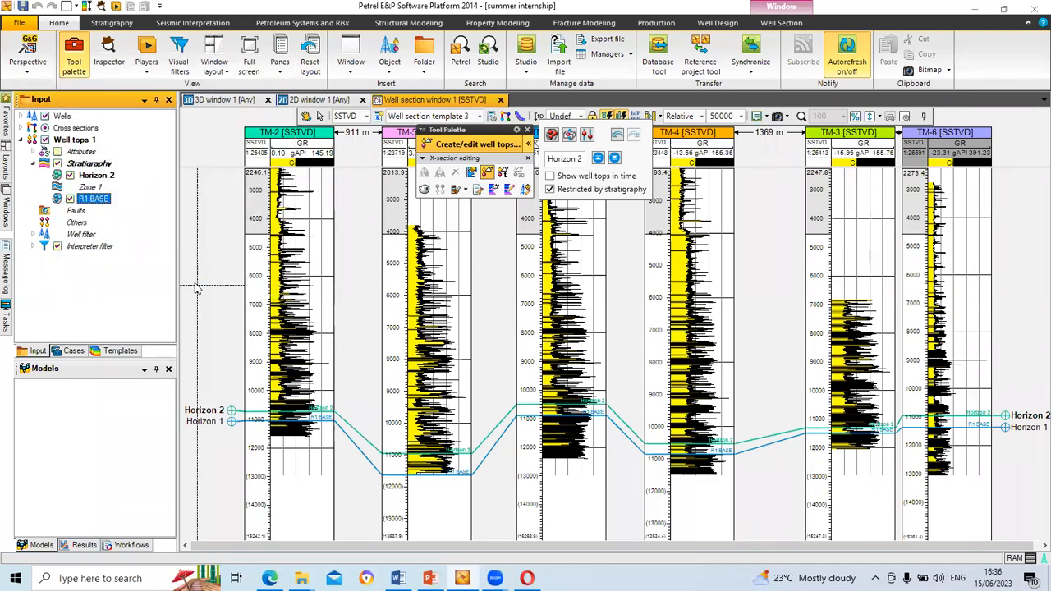
Step: Rename the upper horizon, Horizon 2, in the Stratigraphy folder as R1 TOP
double_click(97, 176)
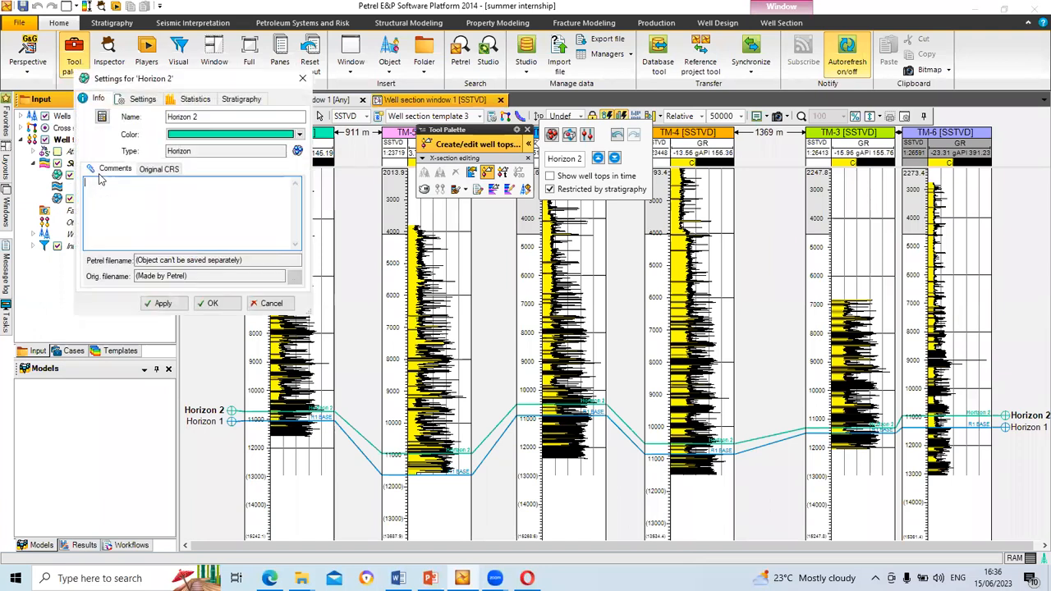
triple_click(170, 116)
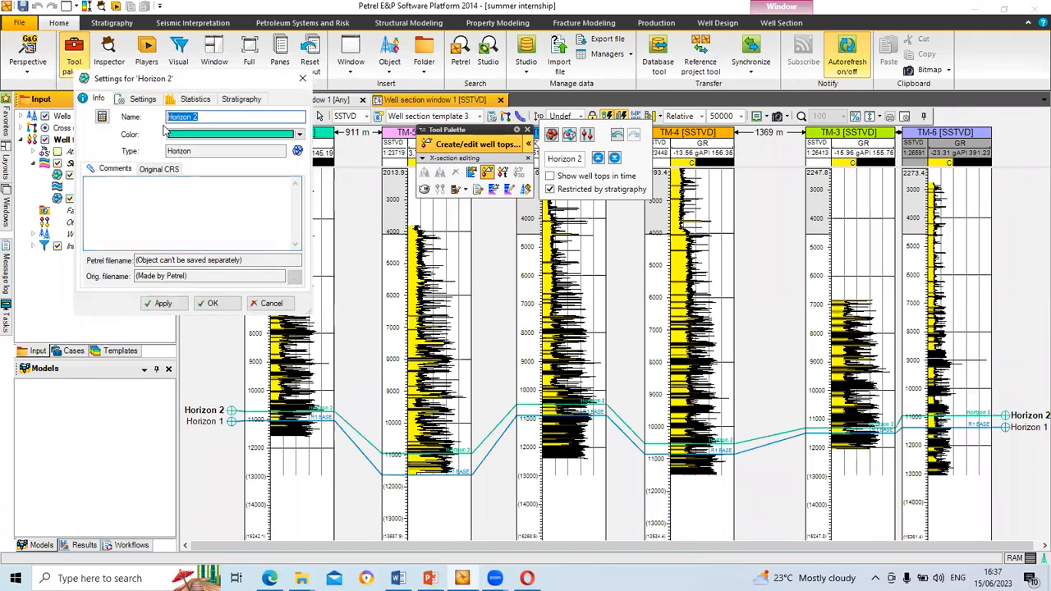
type("R1 TOP")
left_click(164, 303)
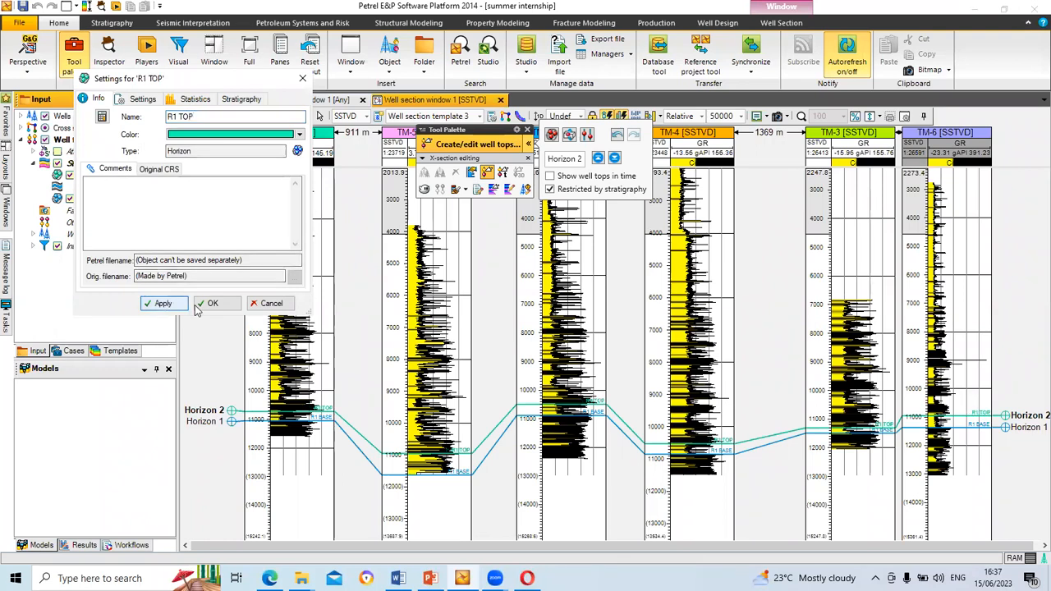
left_click(210, 304)
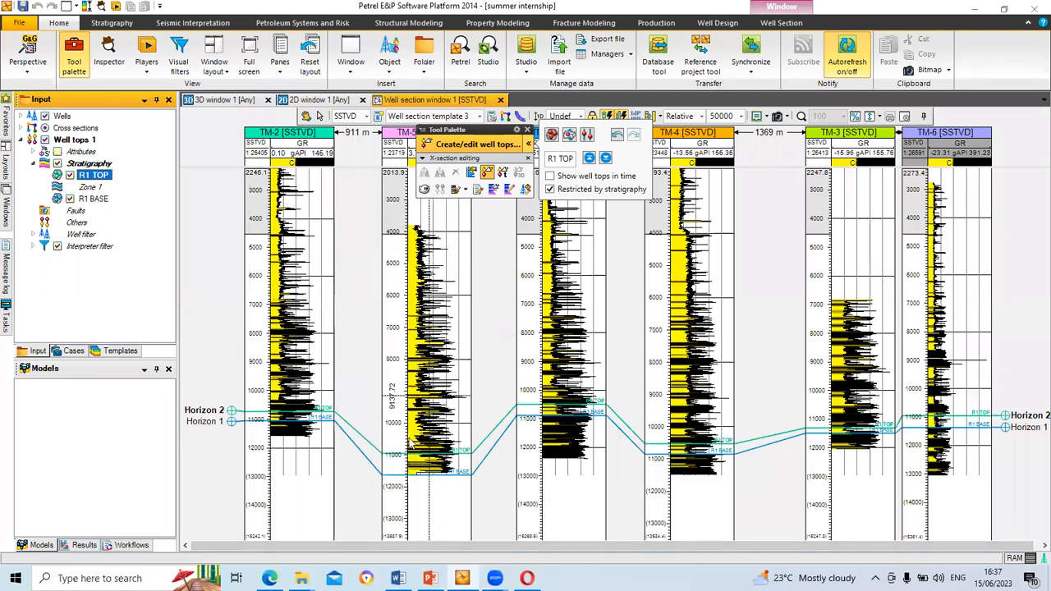
Step: Collapse the Stratigraphy folder of Well tops 1 in the Input tree
left_click(23, 141)
left_click(23, 141)
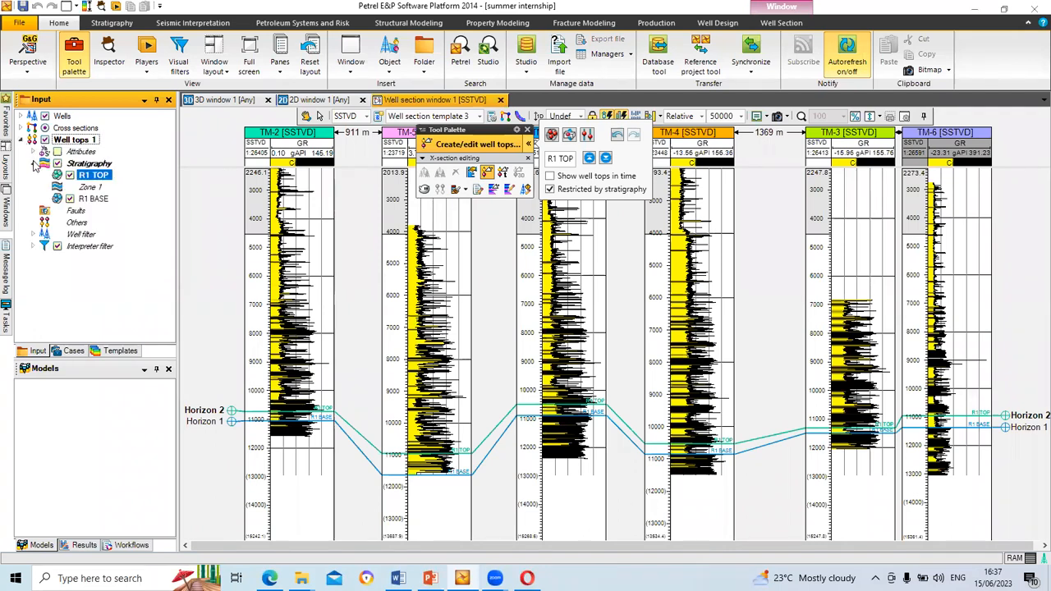
left_click(34, 164)
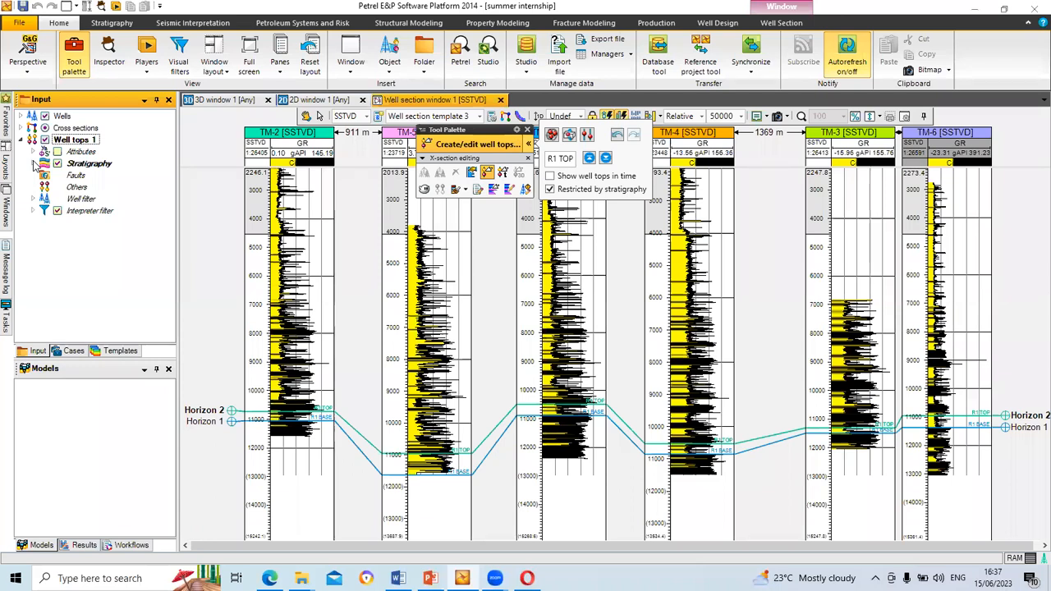
left_click(63, 116)
right_click(65, 121)
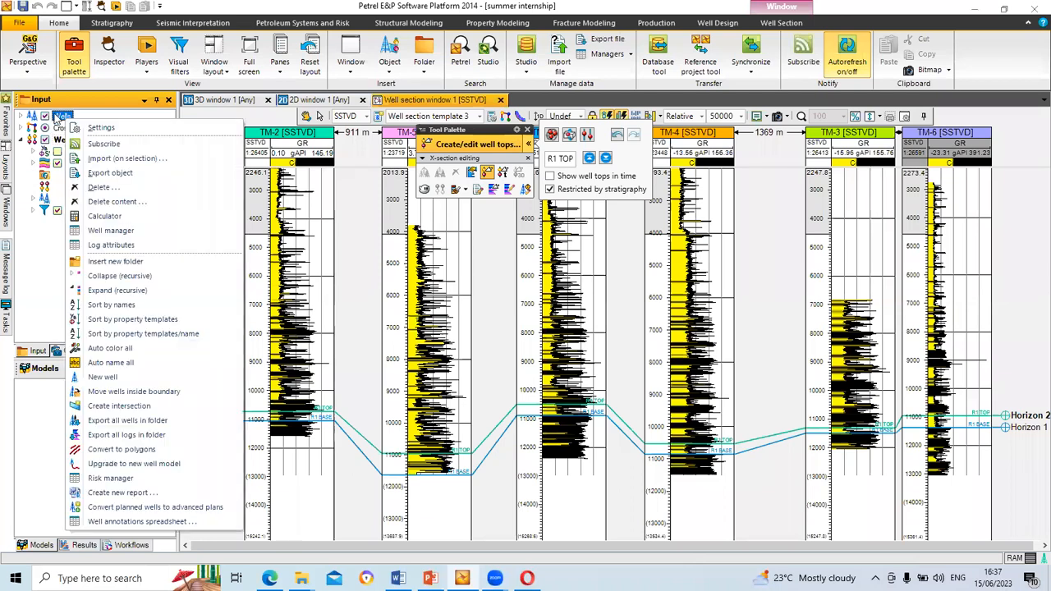
left_click(146, 215)
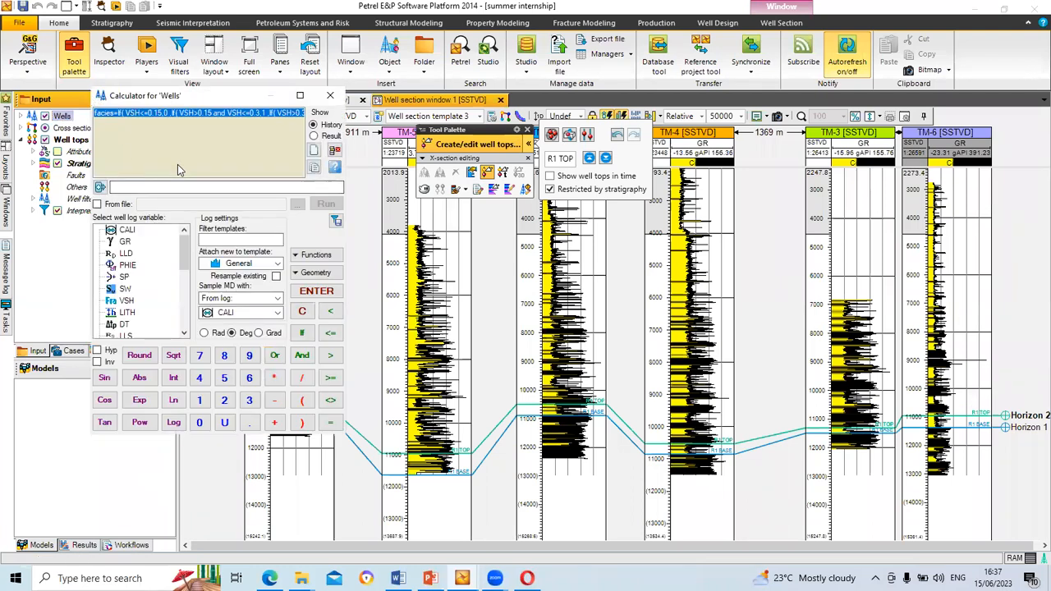
left_click(213, 190)
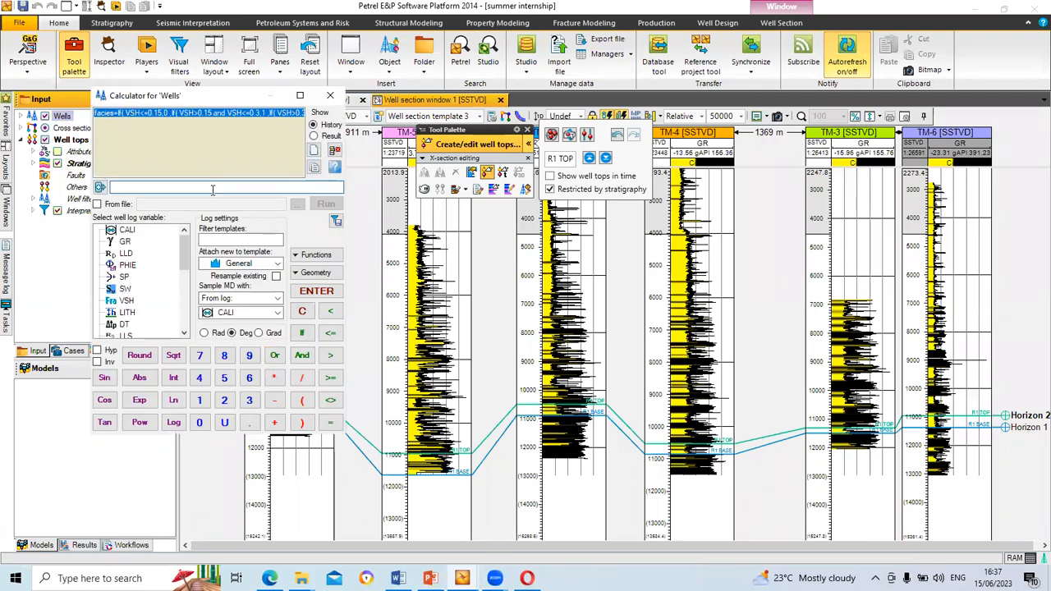
type("fac")
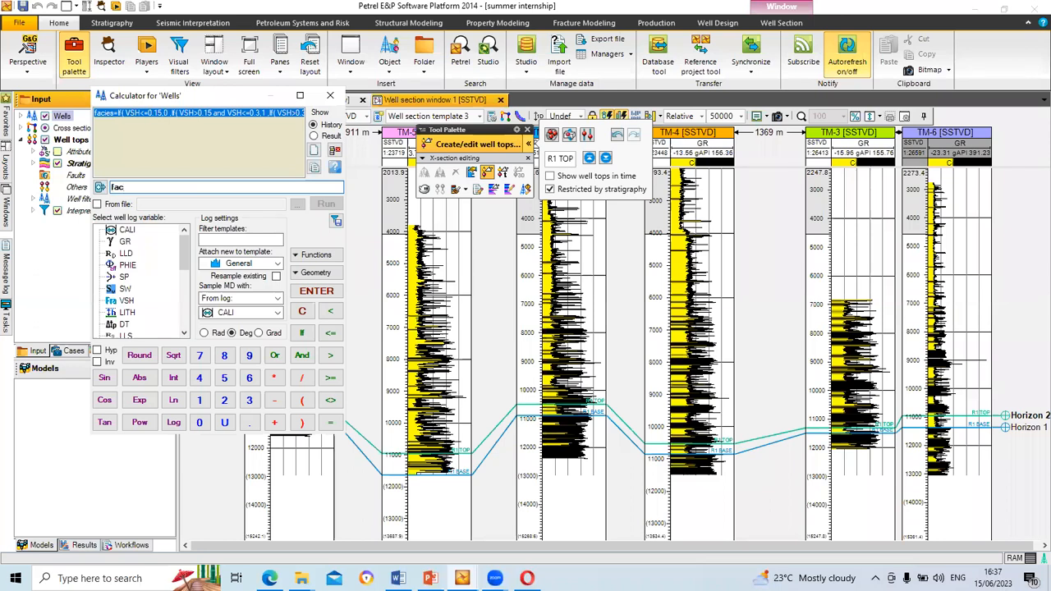
type("ies=")
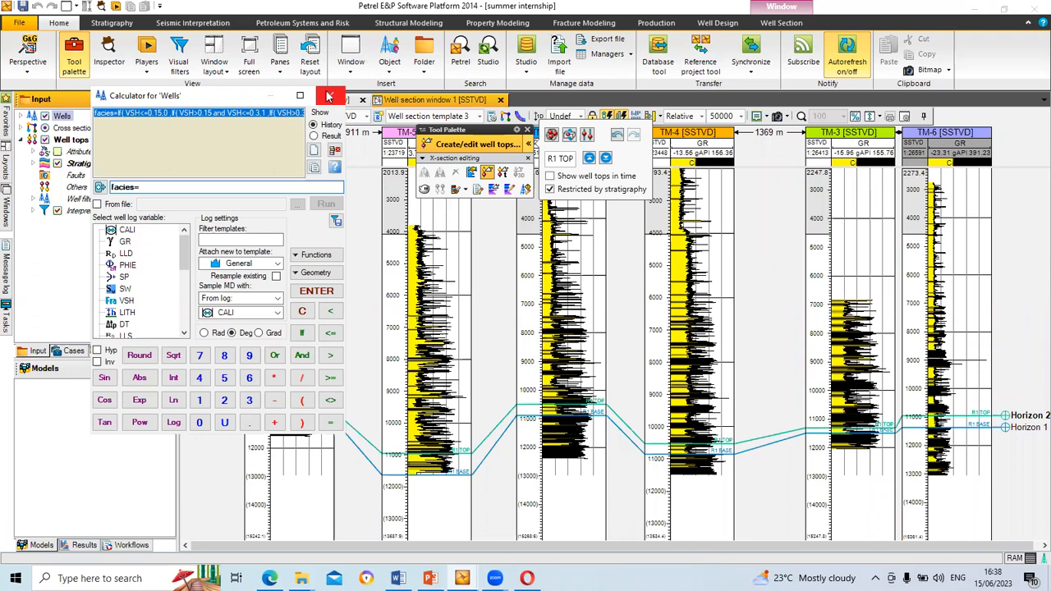
left_click(331, 95)
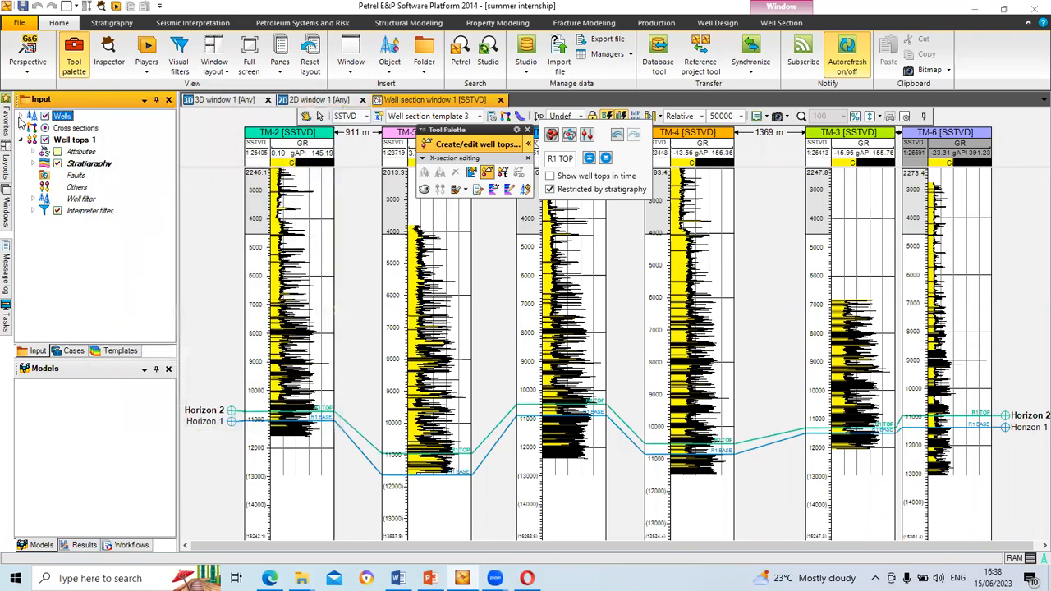
Step: Change the template of the VSH log under Global well logs to VShale and apply it
left_click(21, 116)
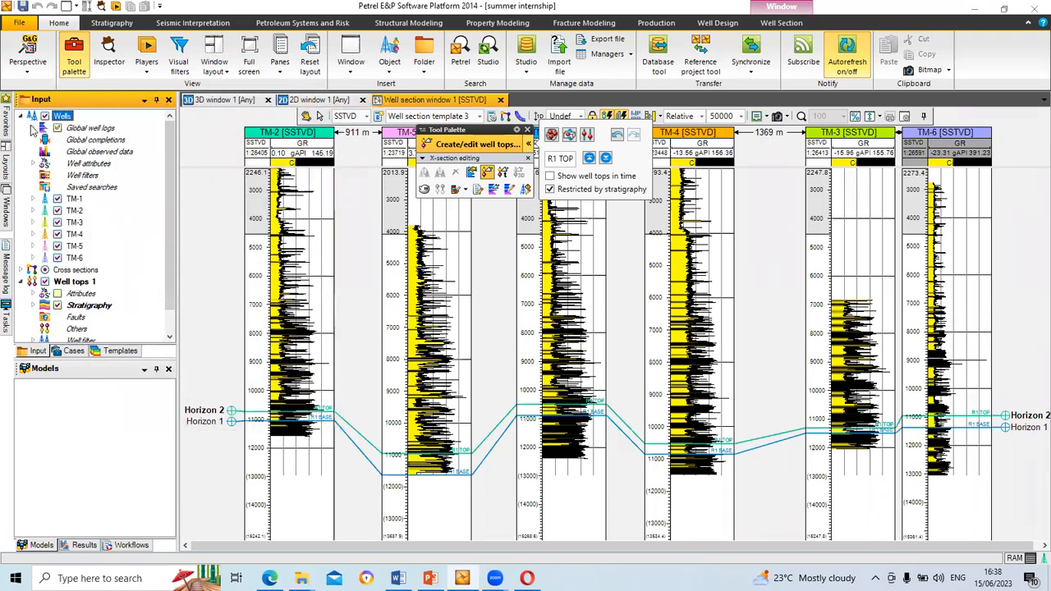
left_click(33, 129)
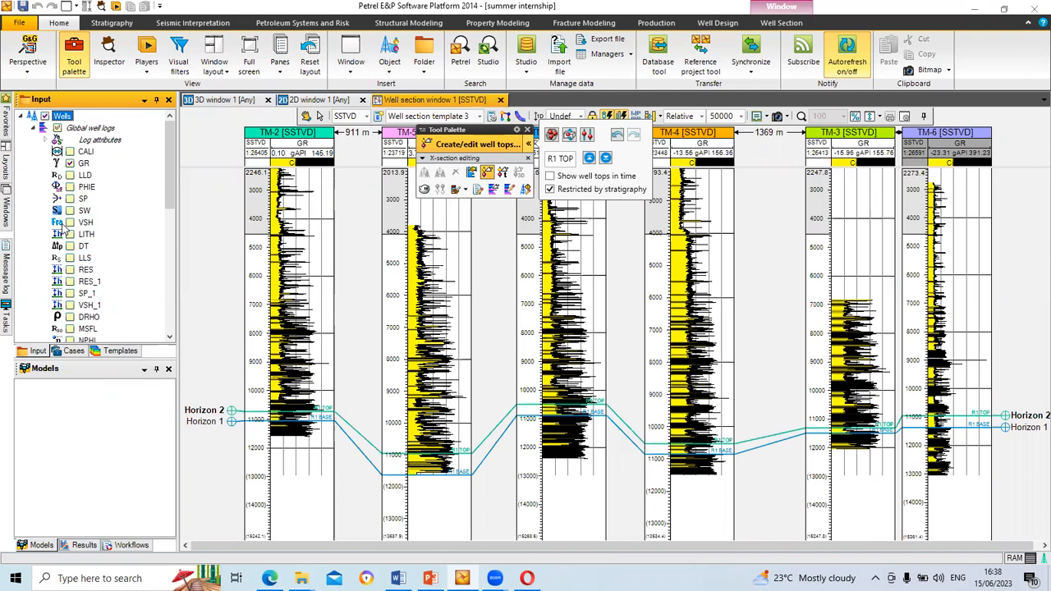
right_click(86, 223)
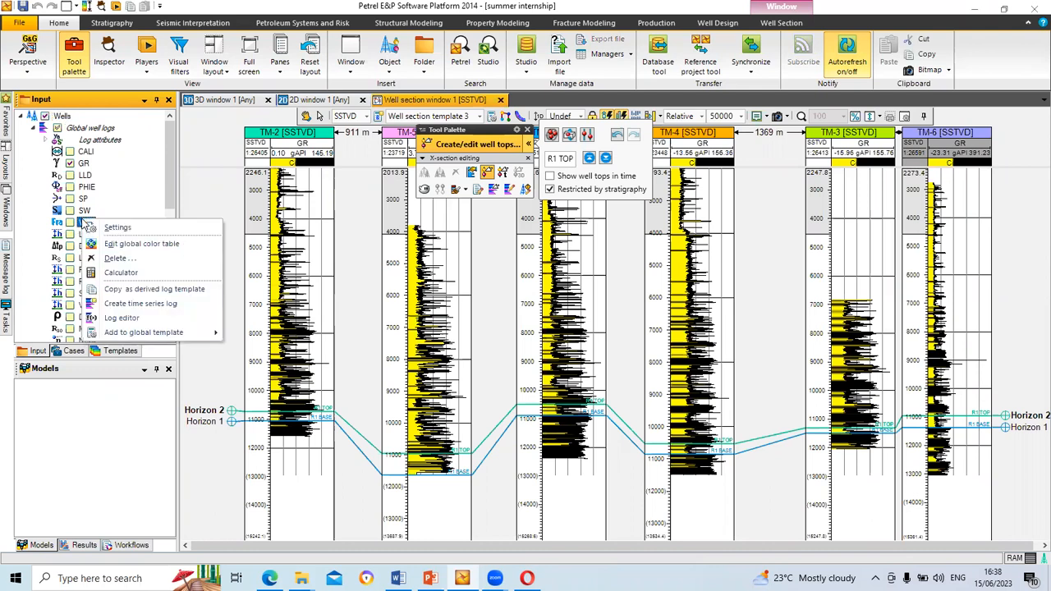
left_click(132, 229)
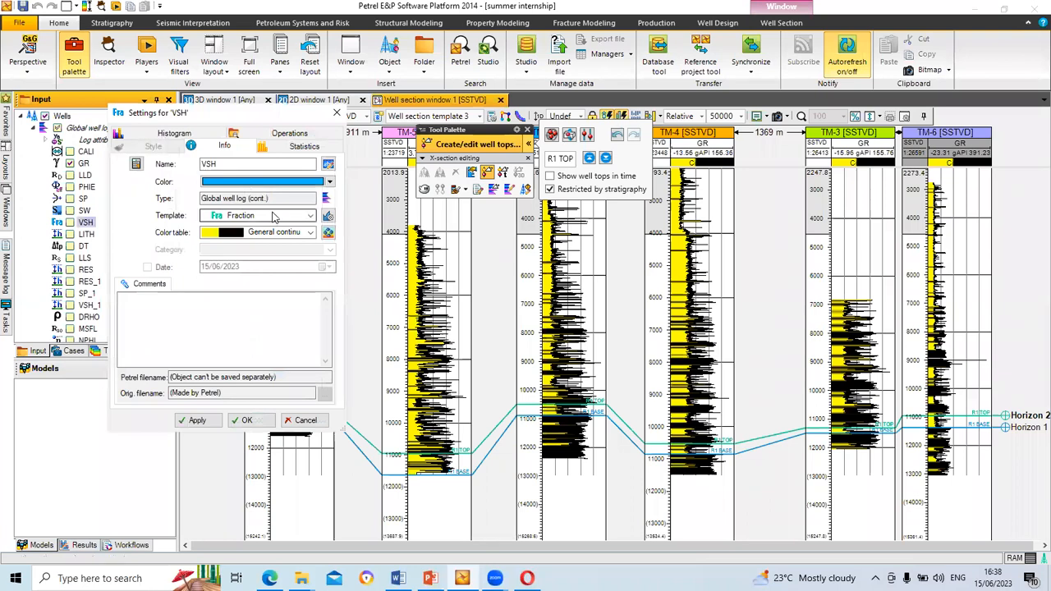
left_click(311, 216)
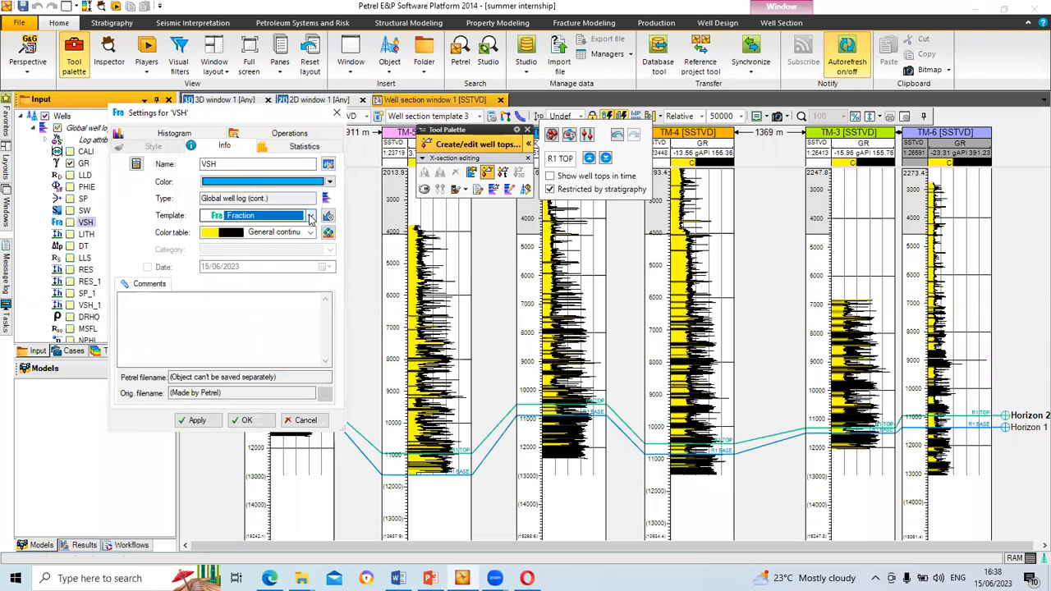
left_click(310, 216)
key("v")
key("v")
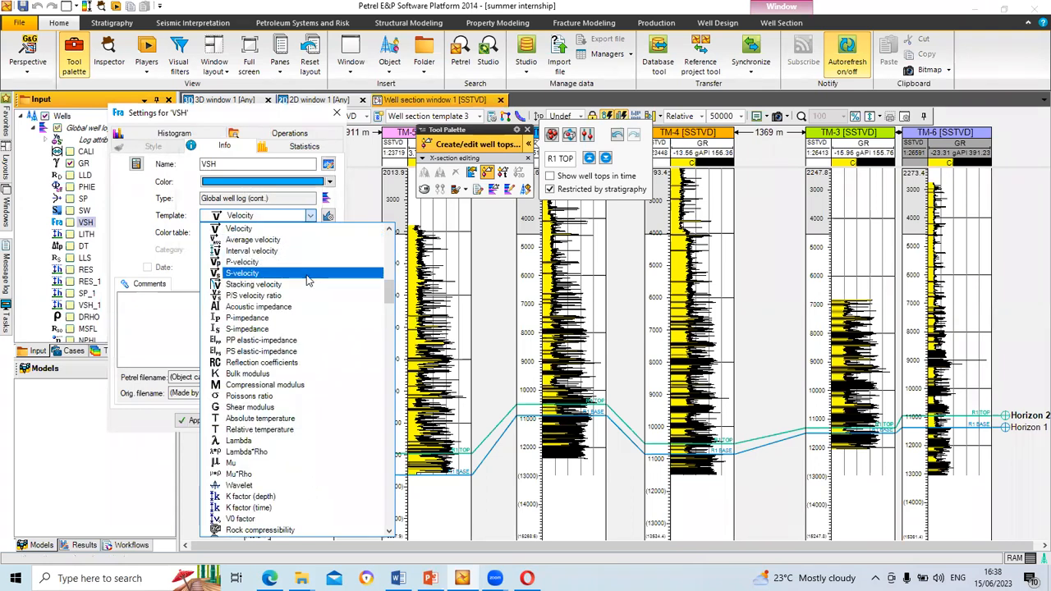
key("v")
key("v")
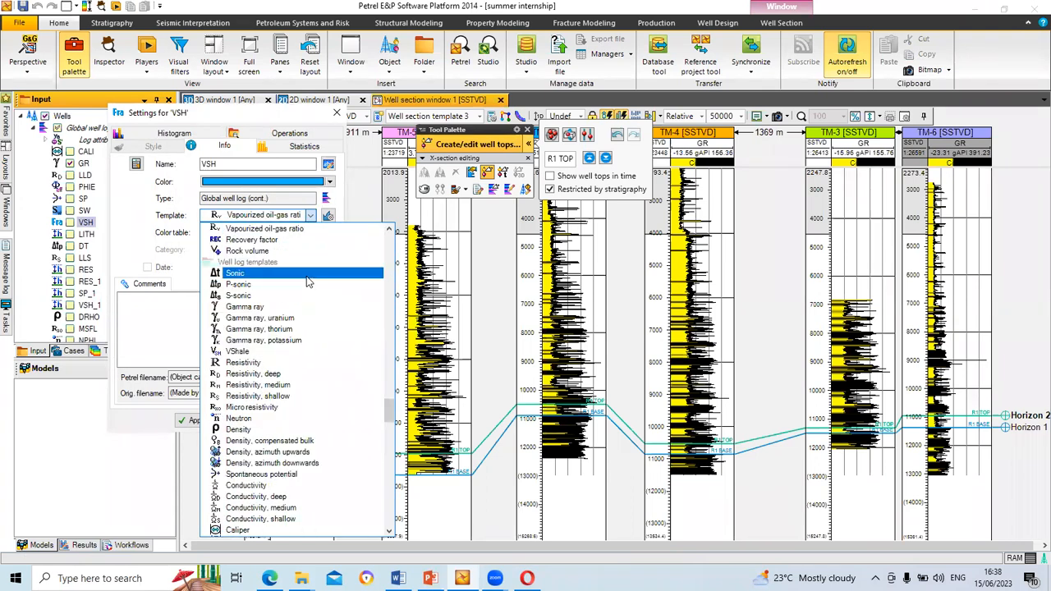
key("v")
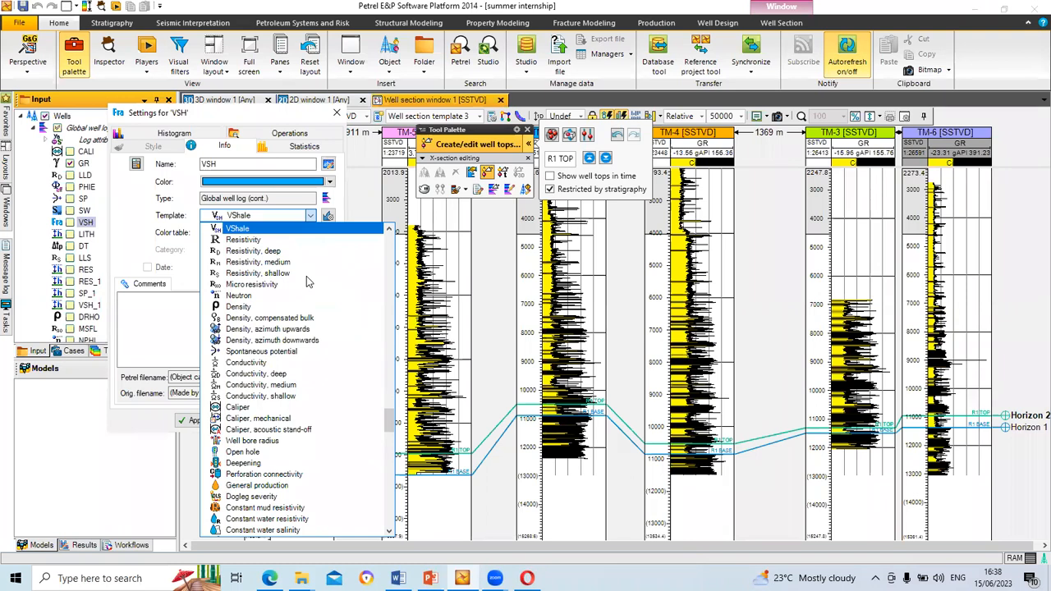
left_click(238, 229)
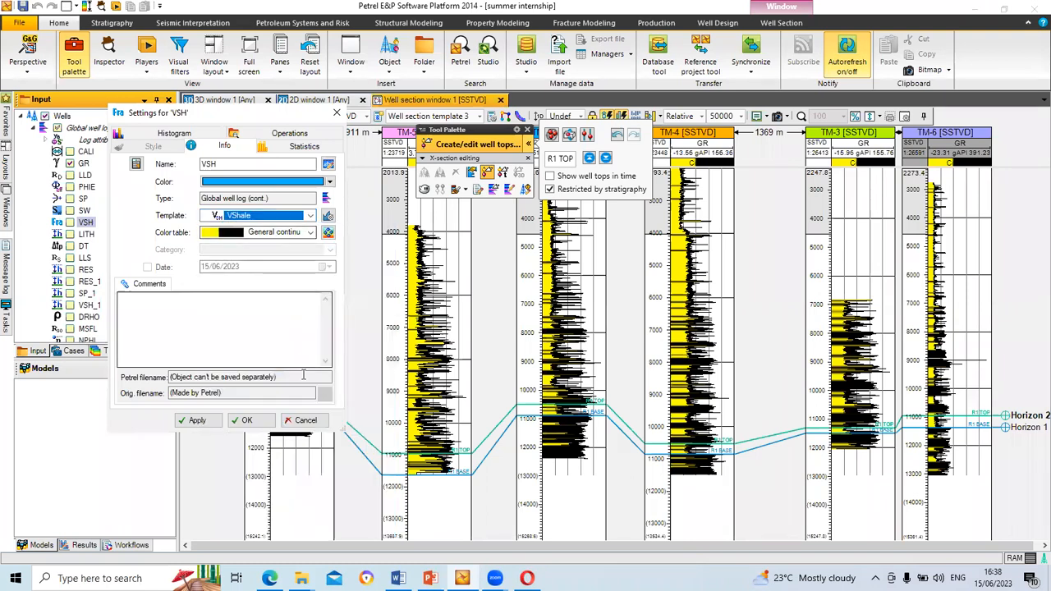
left_click(191, 421)
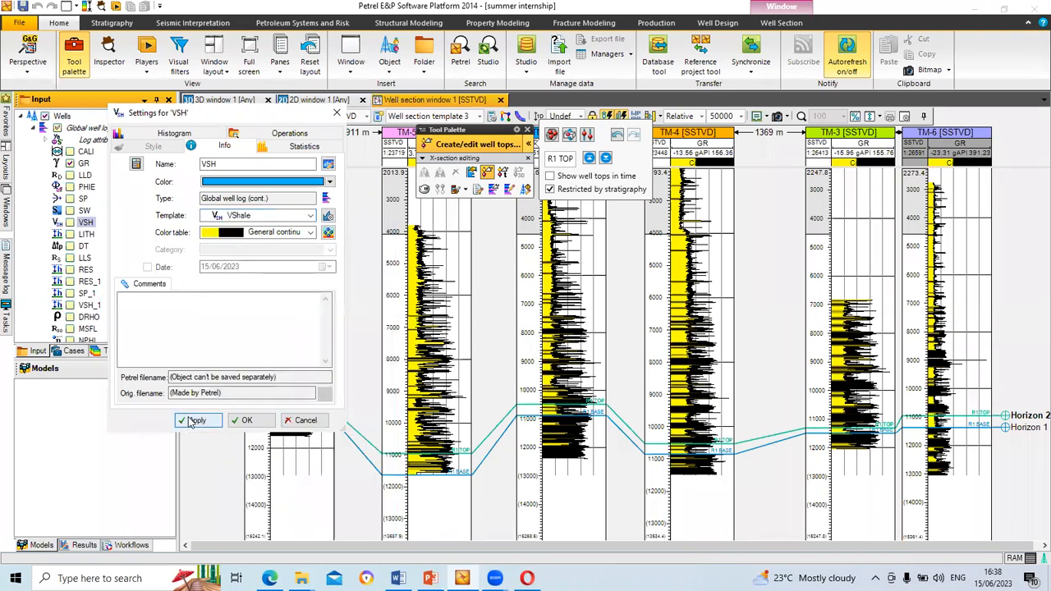
left_click(248, 420)
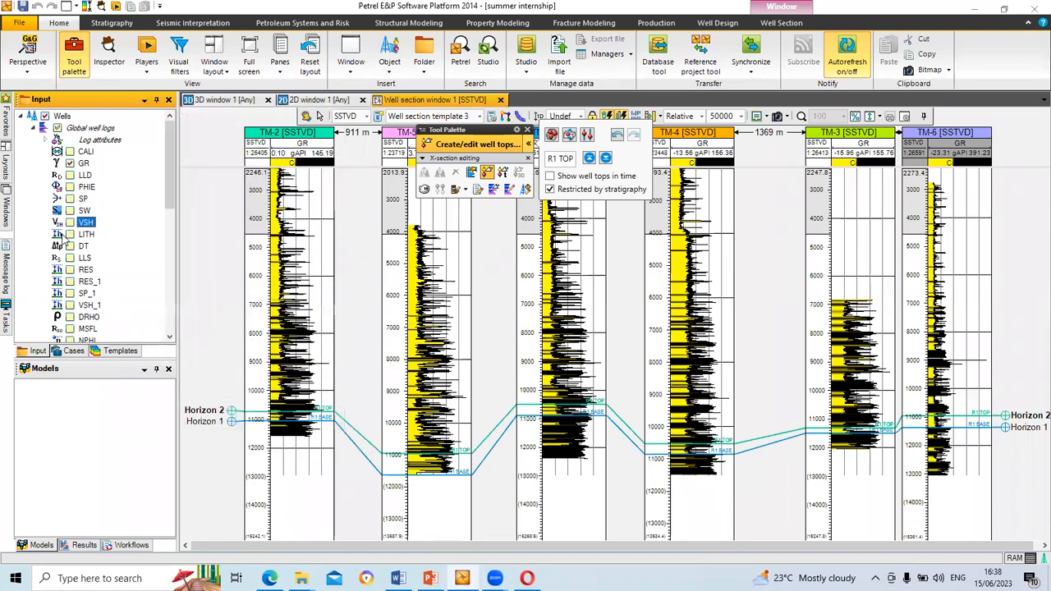
Step: Open the calculator for the Wells folder and start the expression facies=If( , , )
left_click(43, 127)
right_click(62, 116)
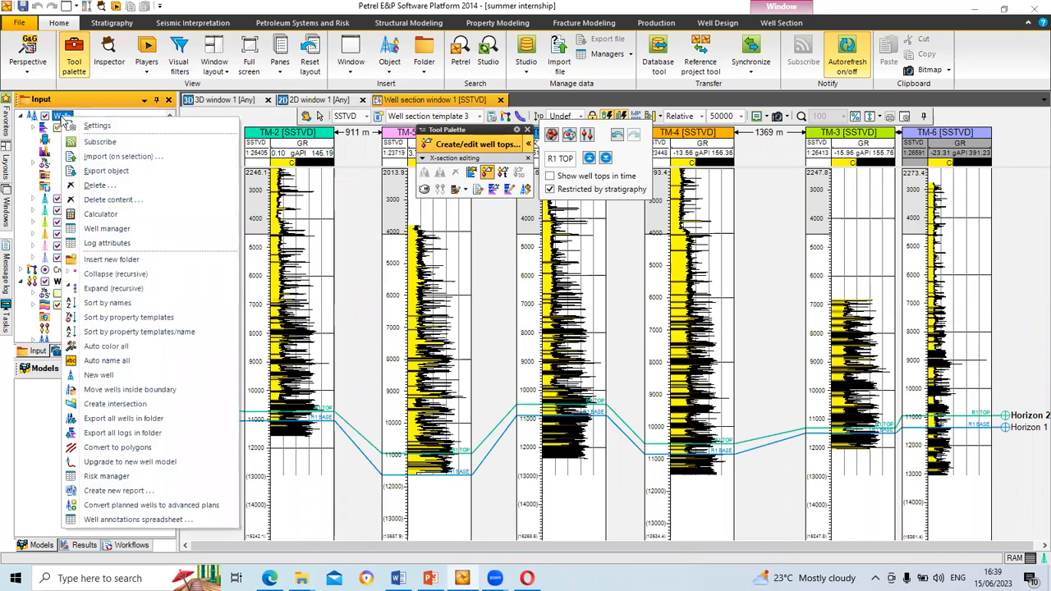
left_click(132, 214)
left_click(168, 220)
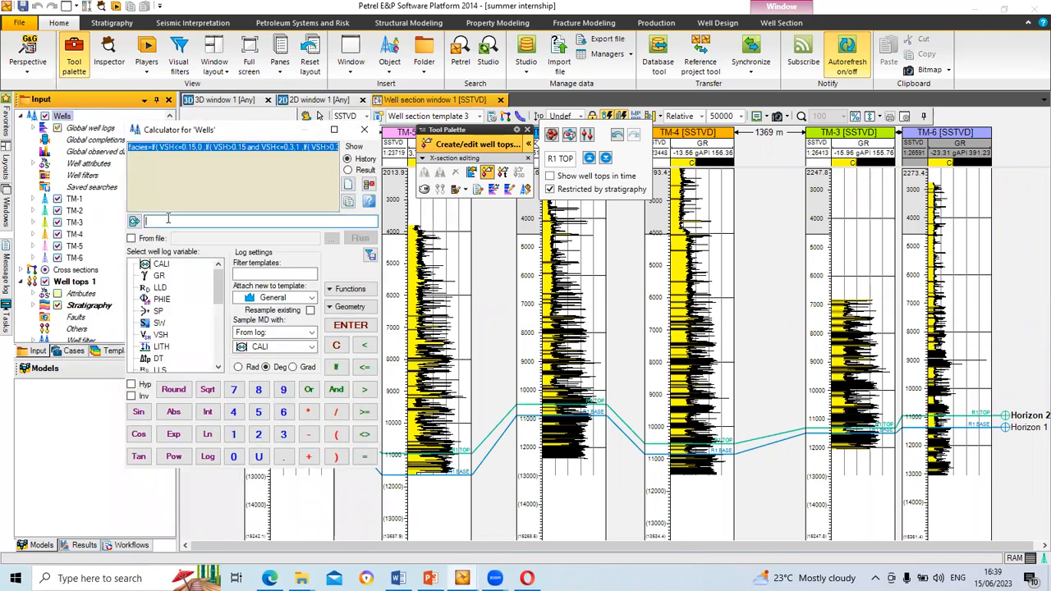
type("facies=")
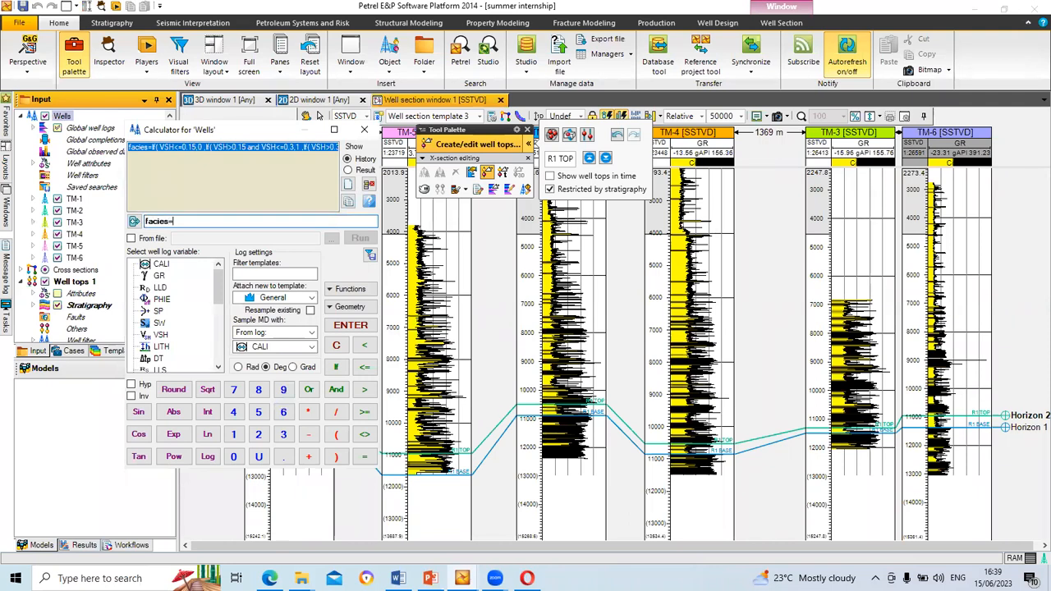
left_click(336, 368)
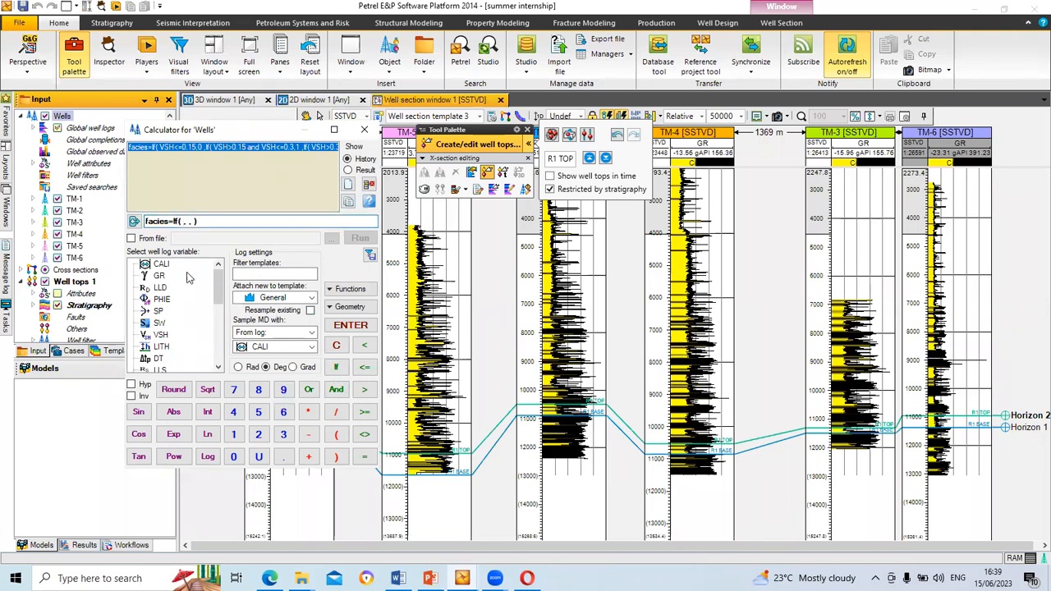
Step: Fill in the If function's first condition as VSH<=0.15 with 0 as its result
left_click(184, 221)
double_click(161, 335)
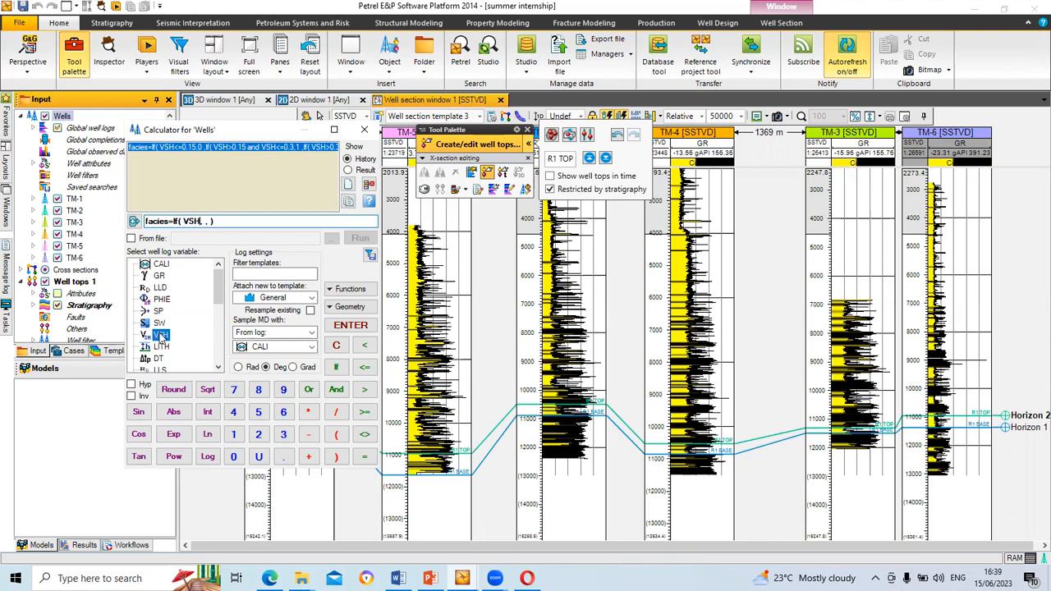
left_click(366, 375)
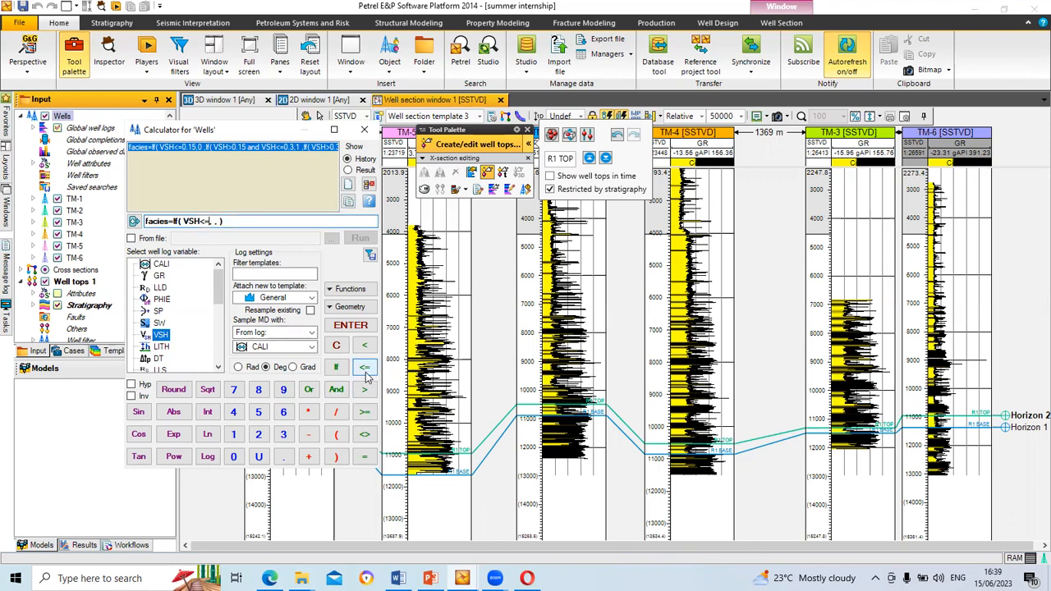
type("0.15")
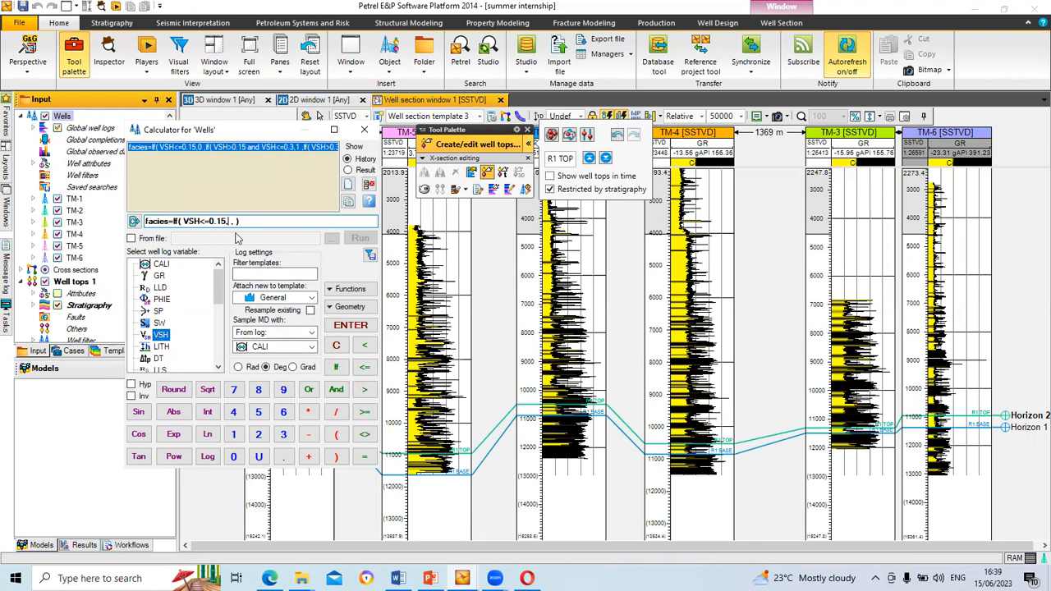
type(",")
type("0")
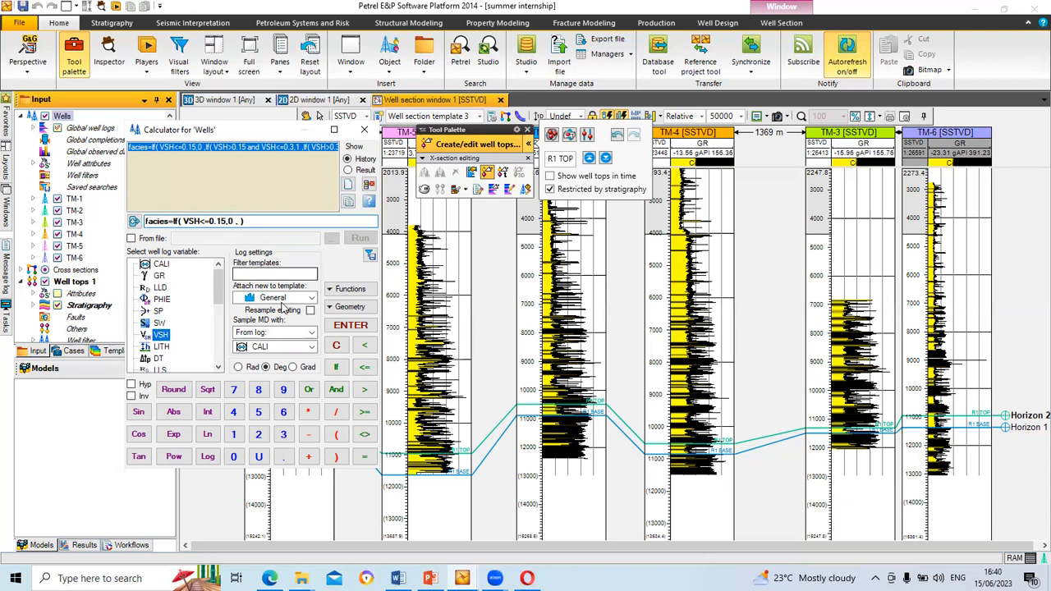
Step: Nest a second If in the facies expression with the condition VSH>0.15 and VSH<=0.3 and 1 as its result
left_click(337, 367)
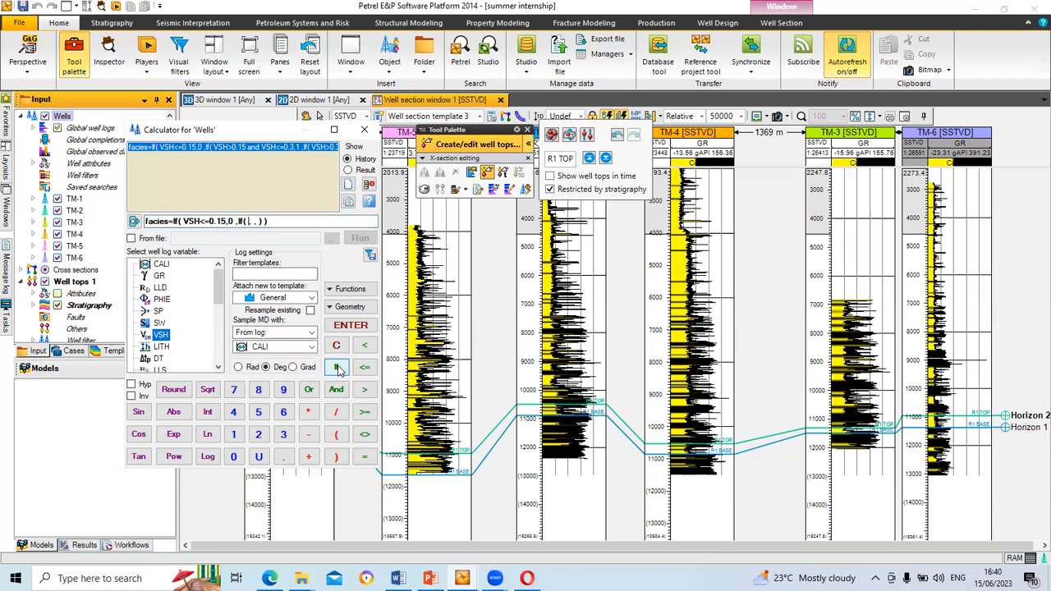
double_click(161, 337)
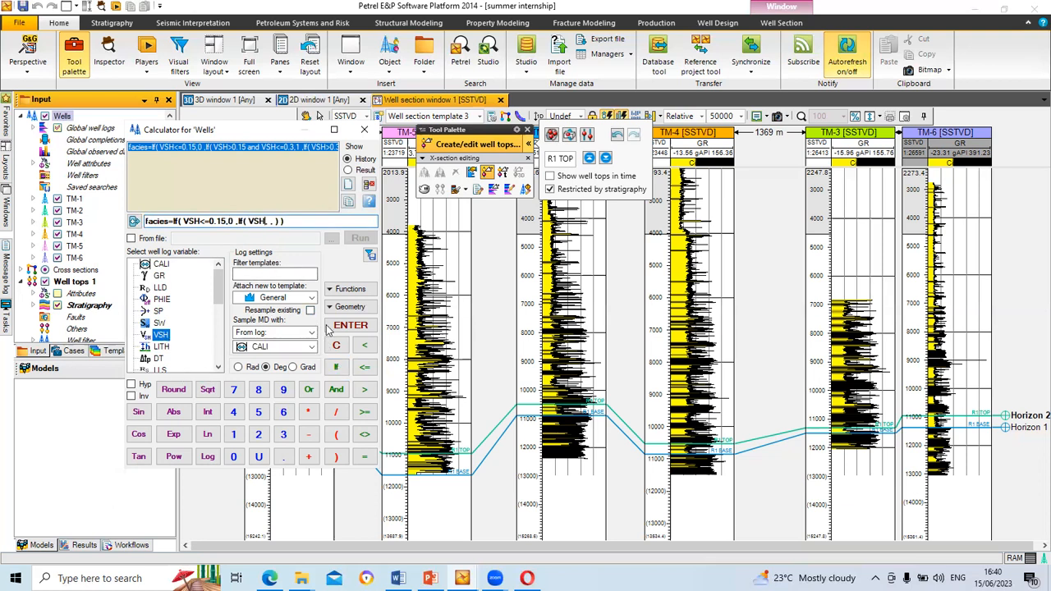
left_click(363, 390)
type("0.15")
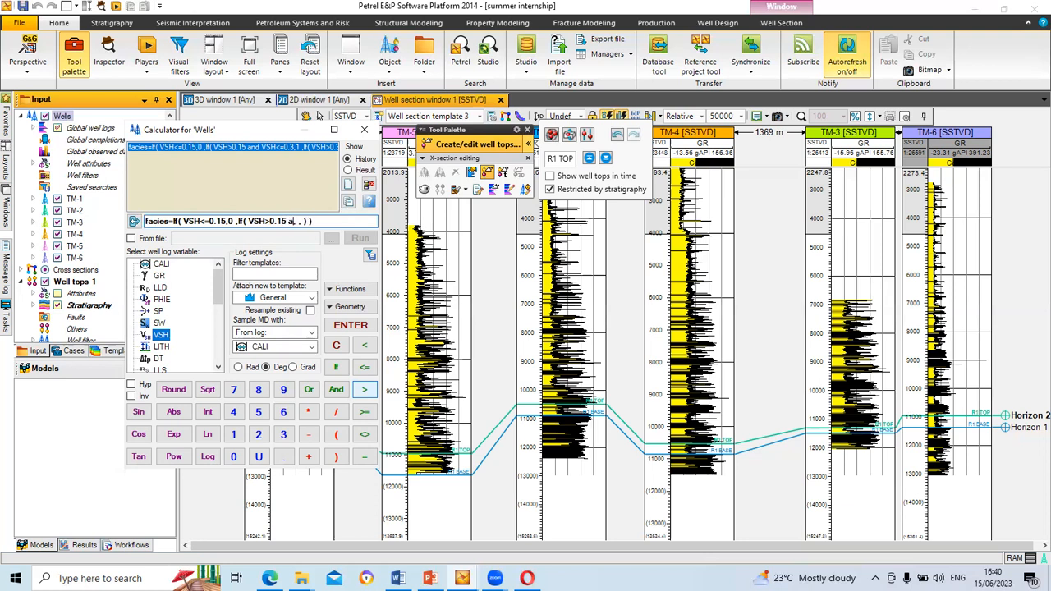
type(" and")
double_click(162, 336)
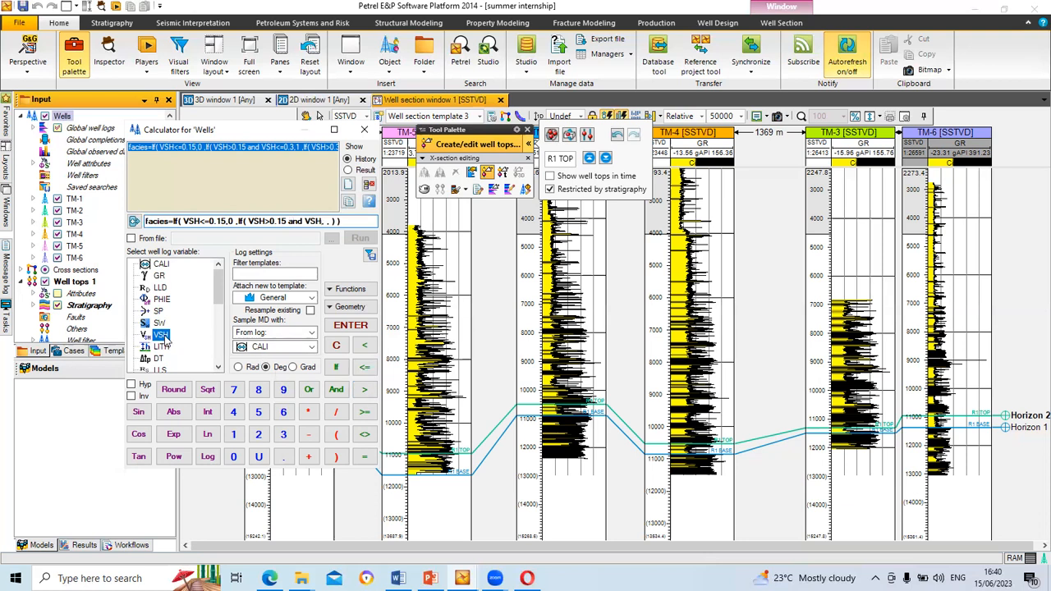
left_click(364, 368)
type("0.3")
type("=")
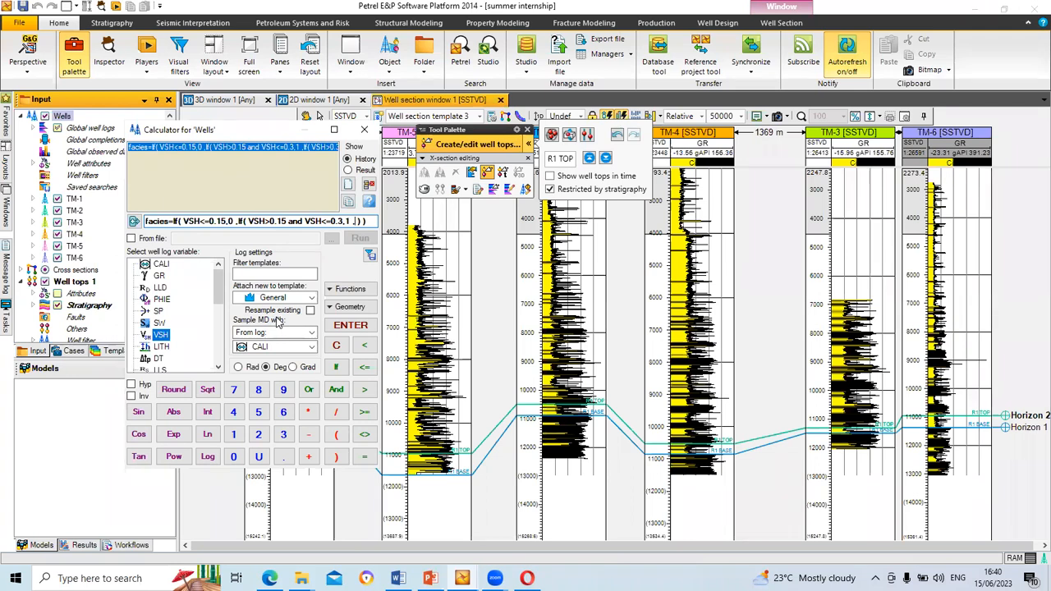
Step: Nest a third If in the facies expression with the condition VSH>0.3 and VSH<0.5, giving 2 if true and 3 otherwise
left_click(336, 366)
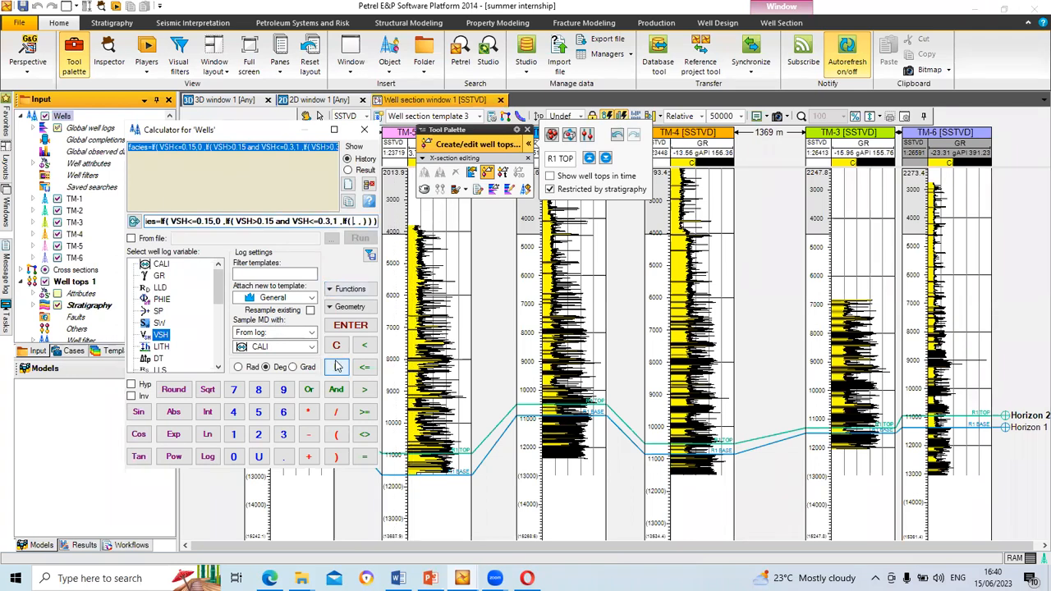
double_click(162, 337)
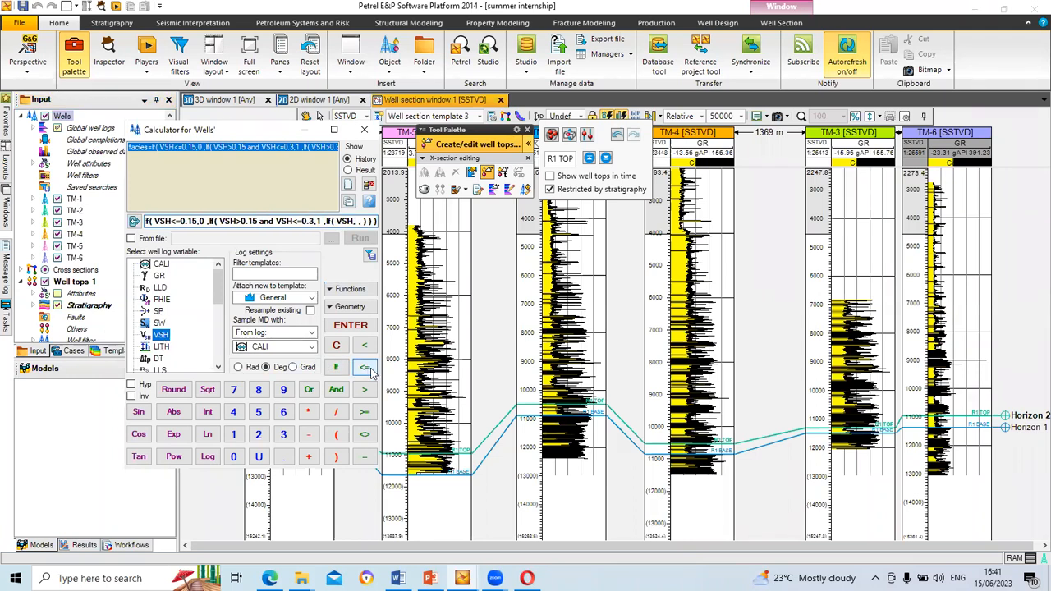
left_click(367, 414)
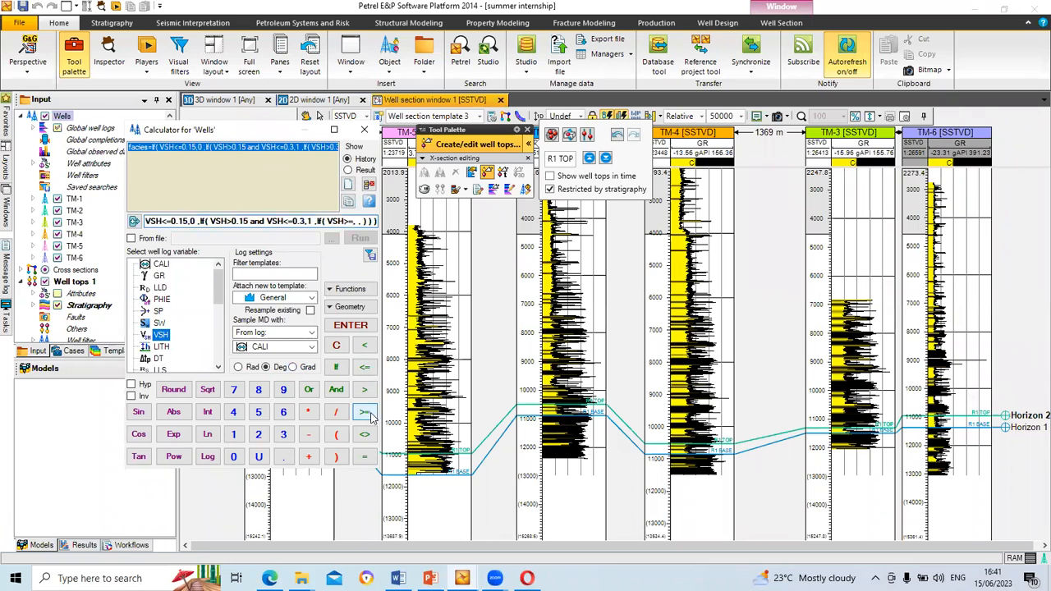
type("0.3 and")
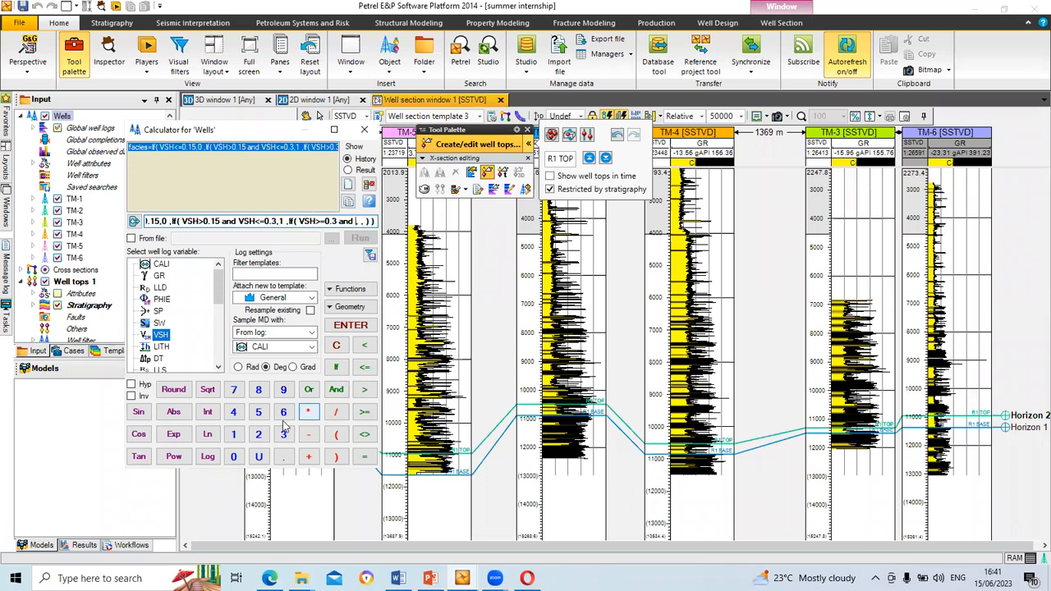
double_click(162, 335)
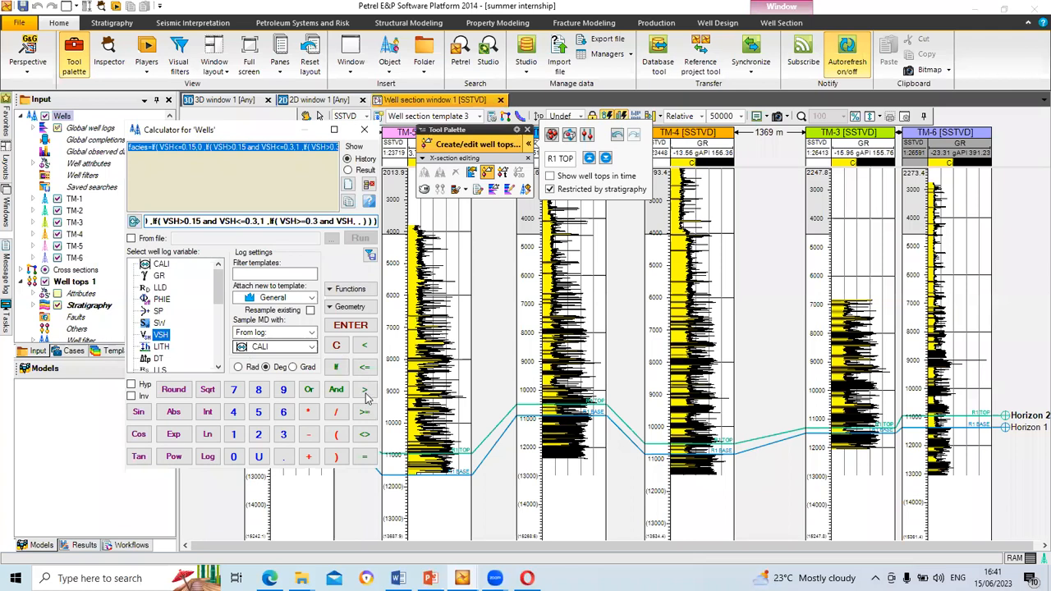
left_click(366, 347)
type("0.5")
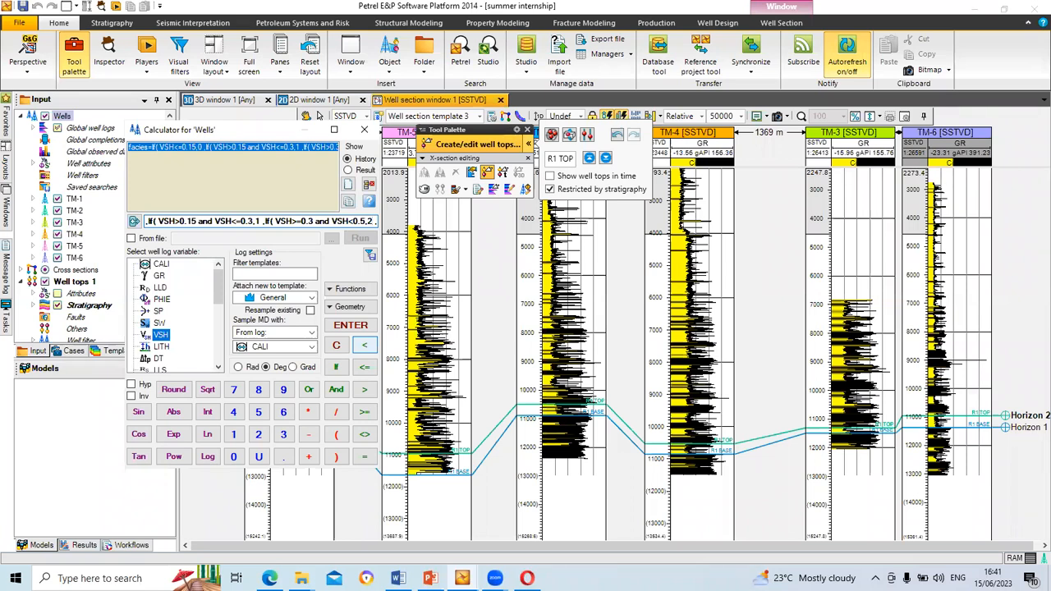
key("Right")
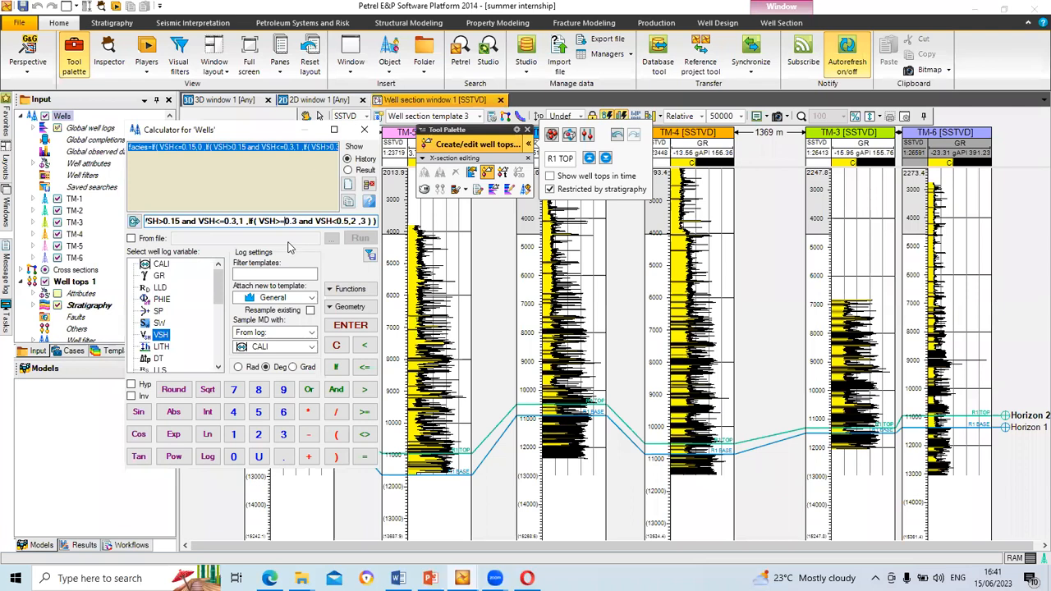
key("BackSpace")
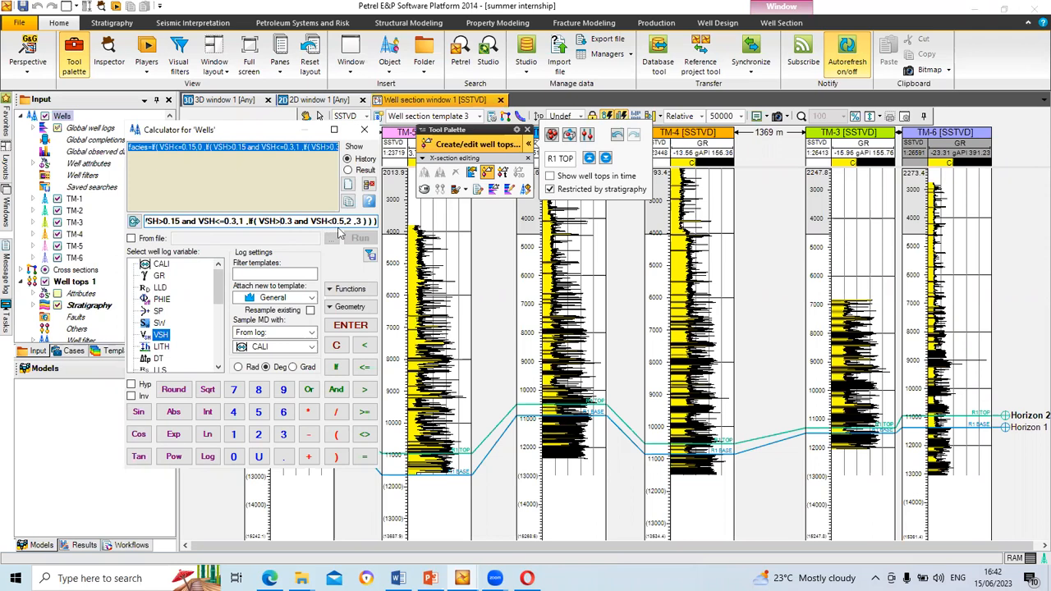
left_click(354, 222)
Step: Attach the new log to the Facies template and sample its MD from the VSH log
left_click(313, 299)
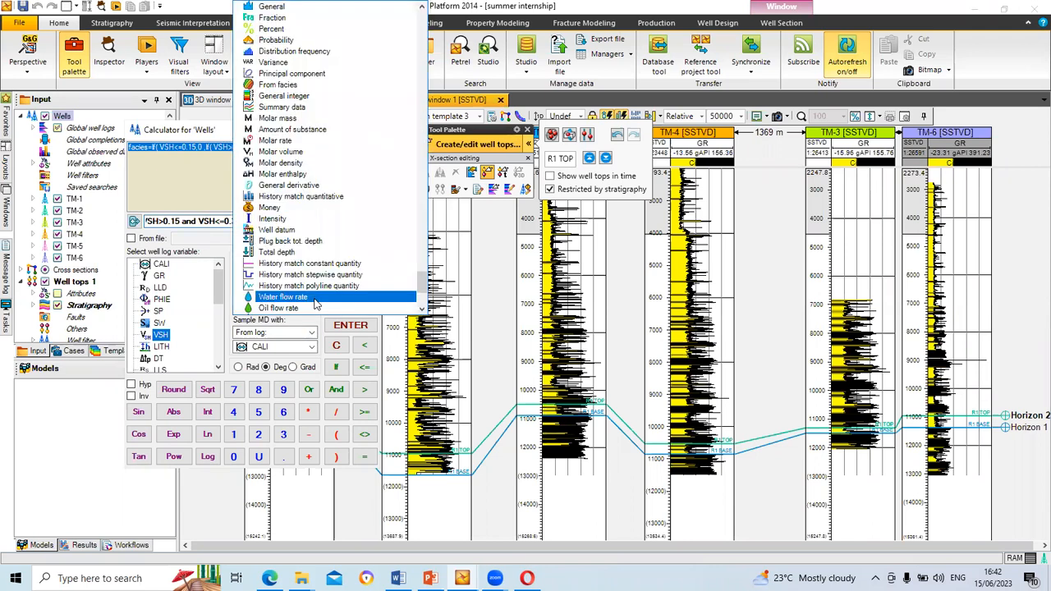
scroll(316, 305, "down", 20)
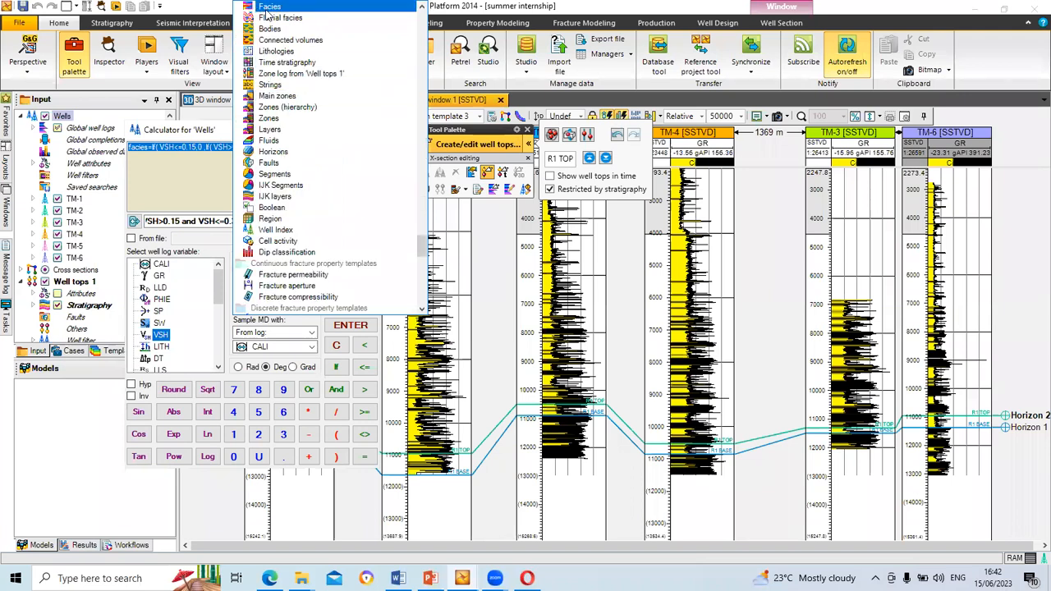
left_click(269, 7)
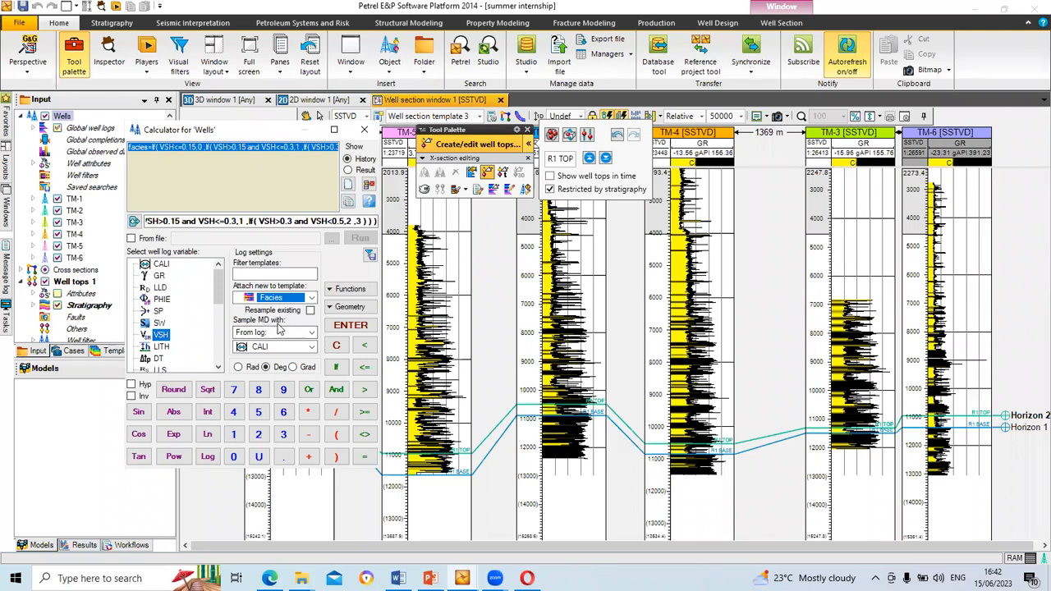
left_click(306, 347)
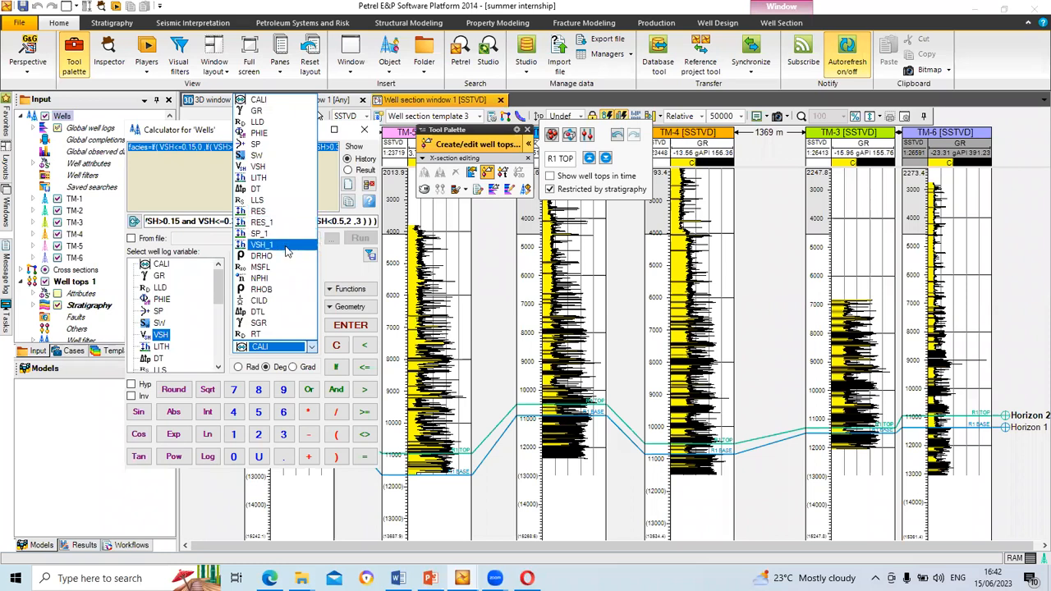
key("v")
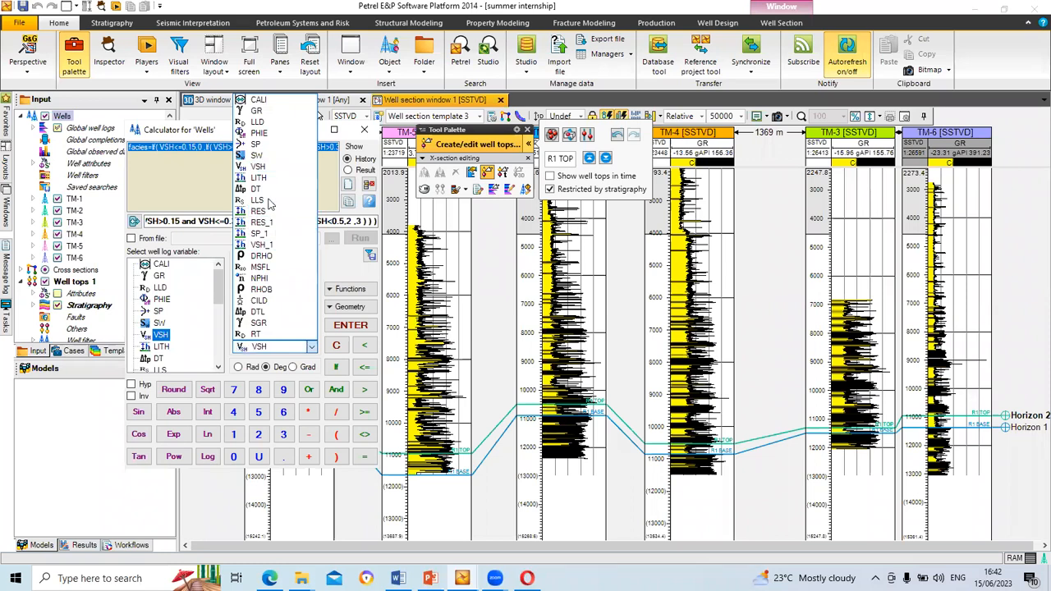
left_click(269, 167)
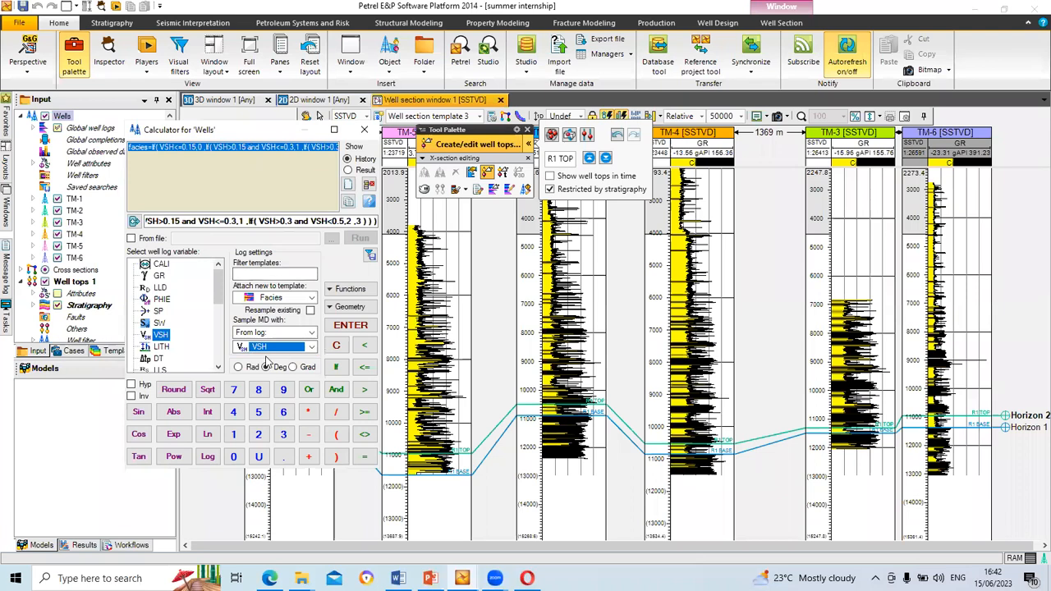
Step: Run the facies calculation for the wells, check the log variable list for facies, and close the calculator
left_click(339, 327)
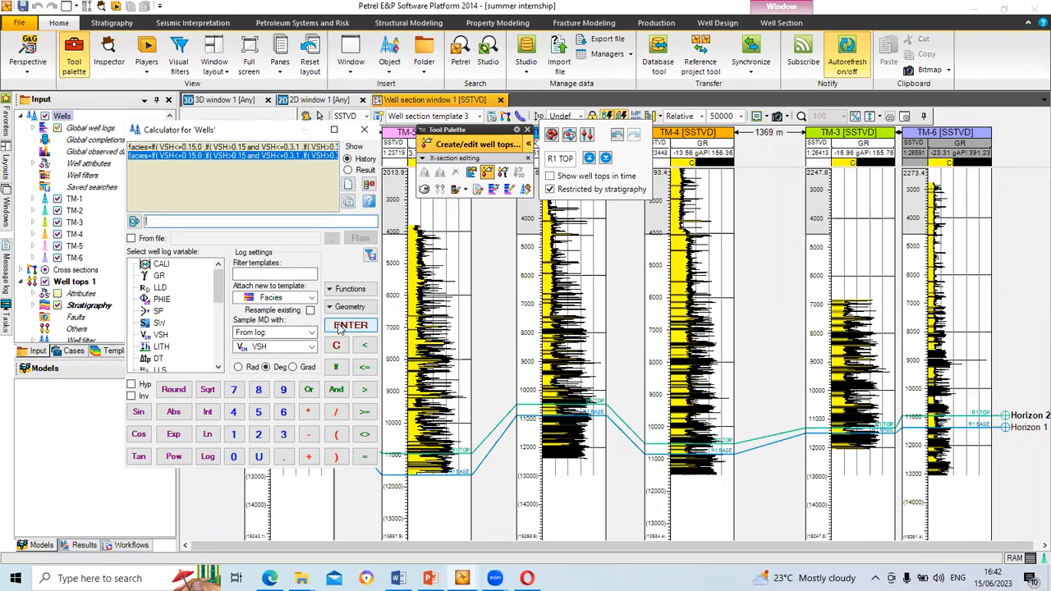
left_click_drag(219, 291, 222, 365)
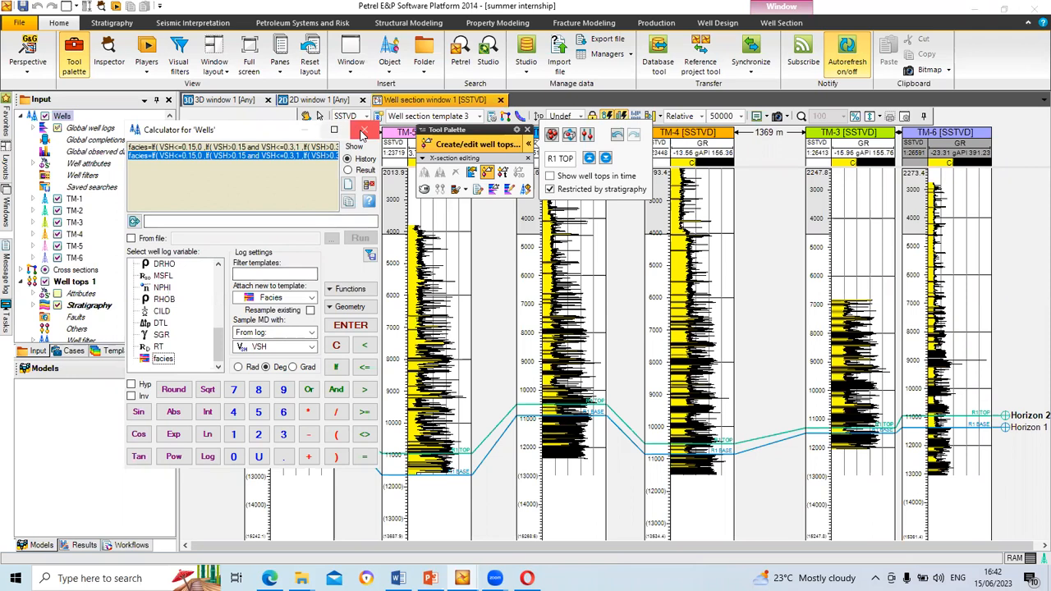
left_click(363, 134)
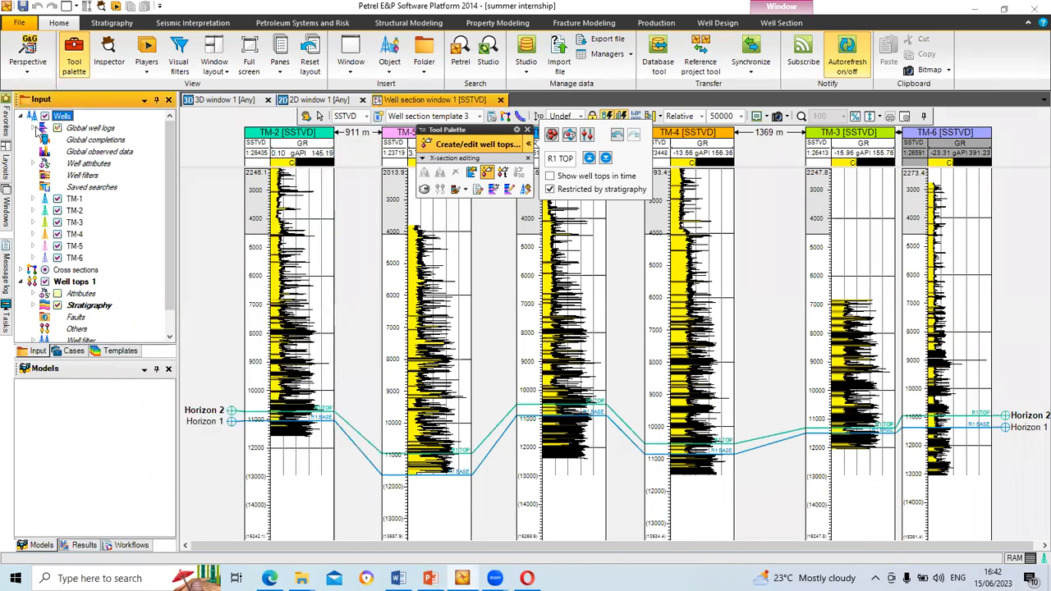
Step: Display the facies log from Global well logs in the well section window
left_click(34, 128)
scroll(109, 283, "down", 3)
scroll(109, 291, "down", 3)
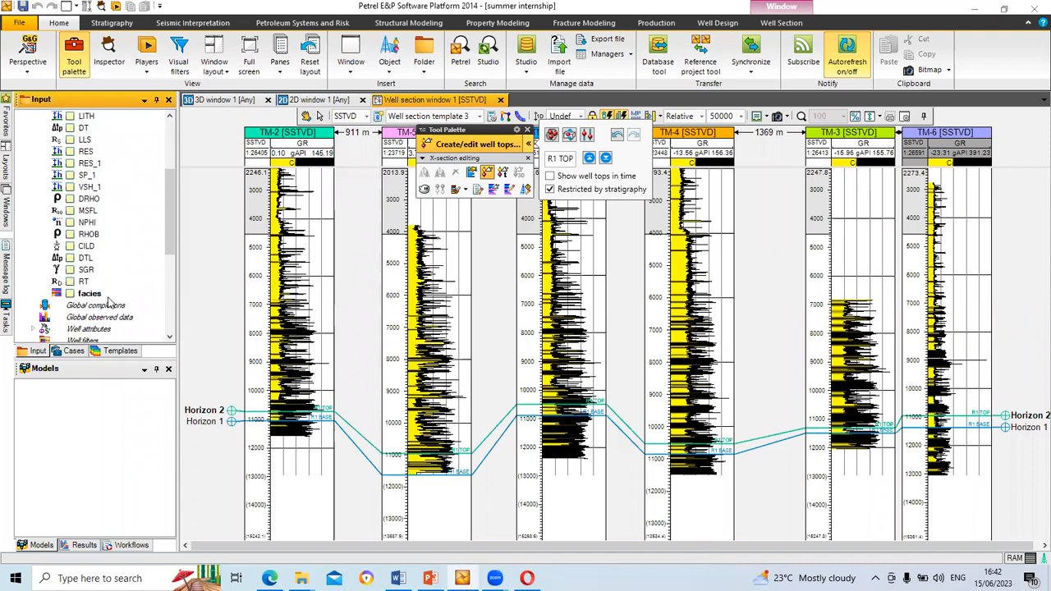
left_click(71, 293)
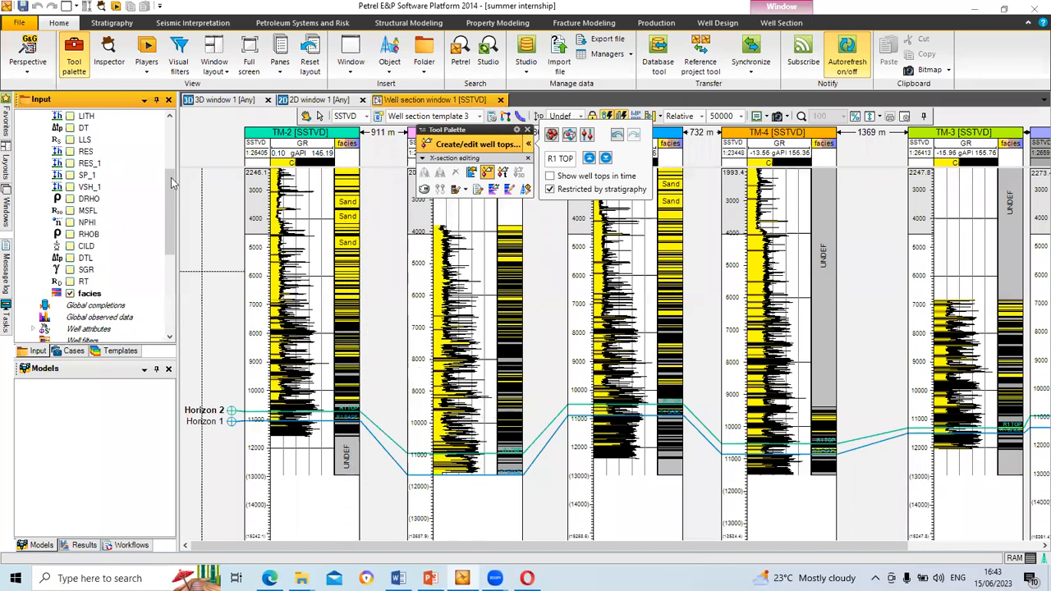
Step: In the facies log's global color table, rename code 0 to clean sand and code 1 to shaly sand
right_click(90, 295)
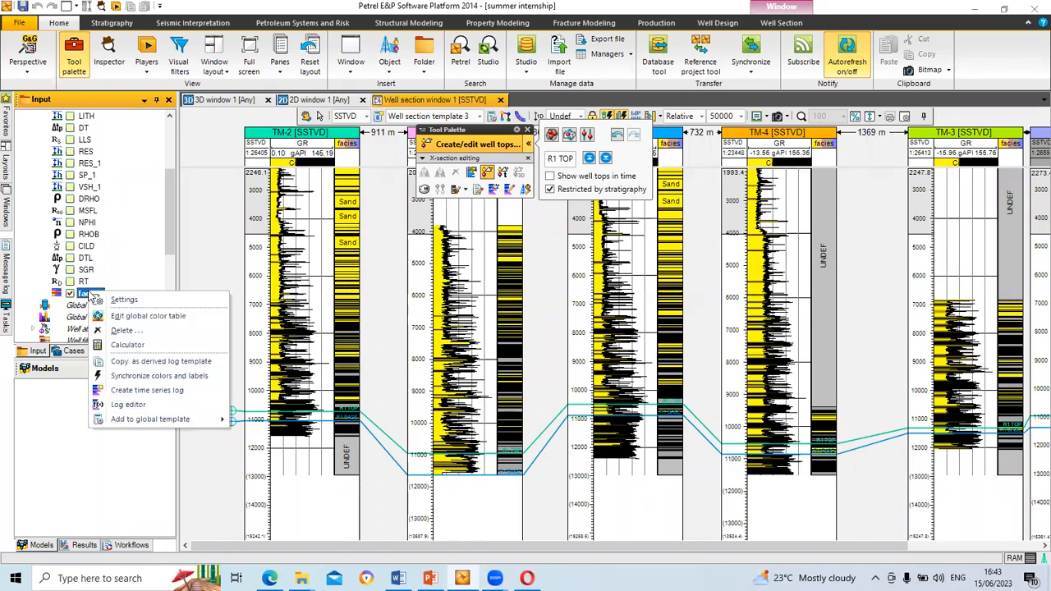
left_click(136, 319)
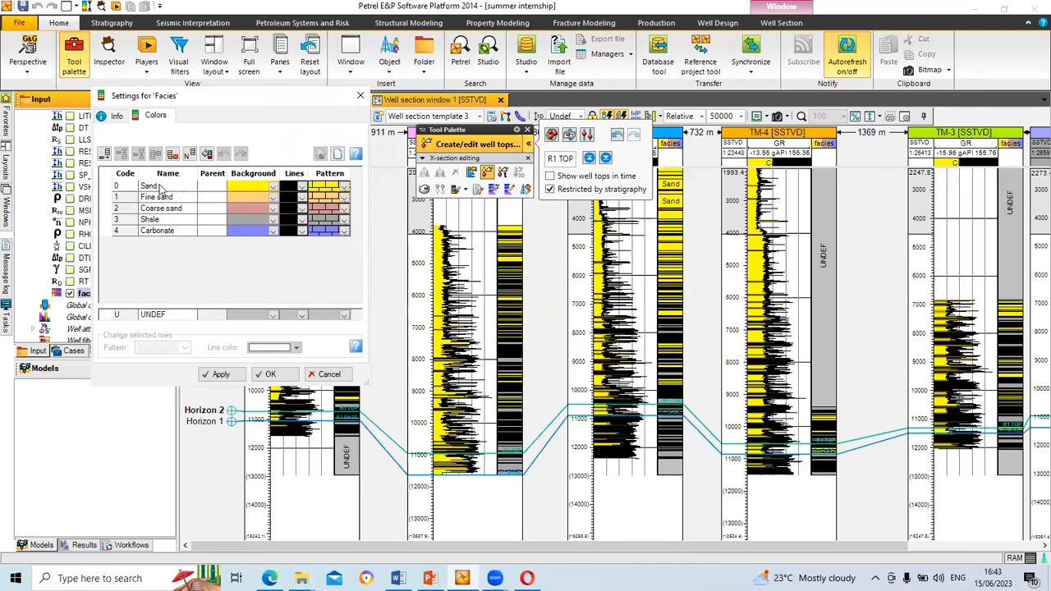
double_click(162, 187)
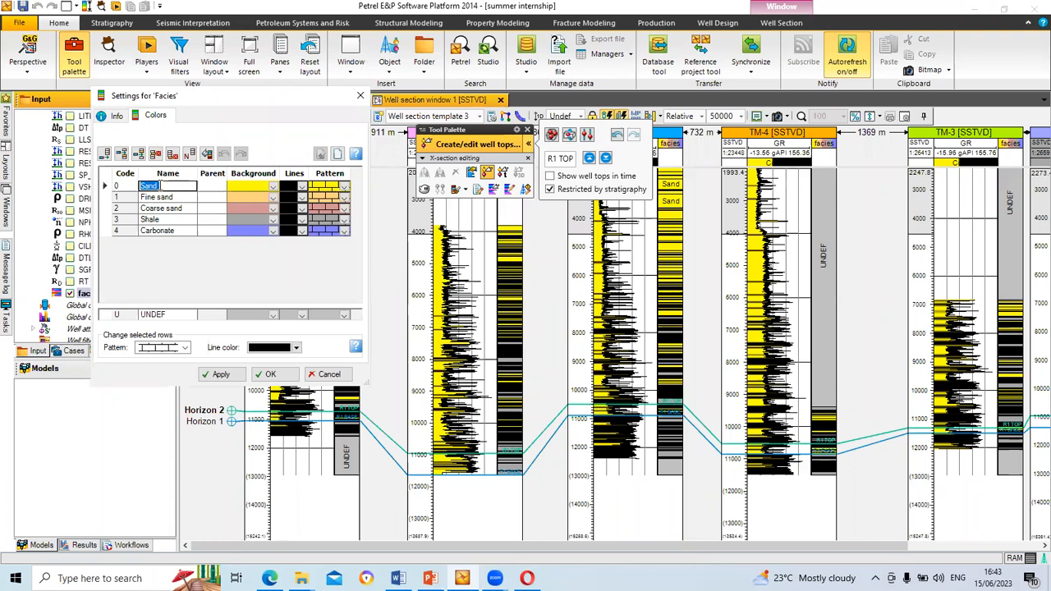
type("clean sand")
left_click(170, 199)
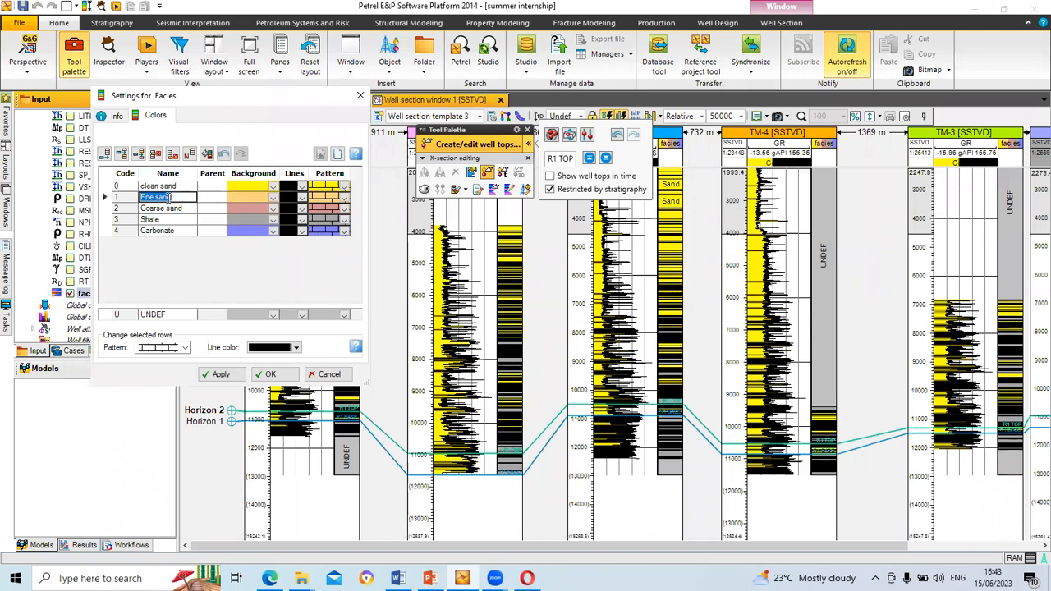
type("shaly sand")
Step: Rename facies code 2 to sandy shale and apply the color table changes
double_click(160, 211)
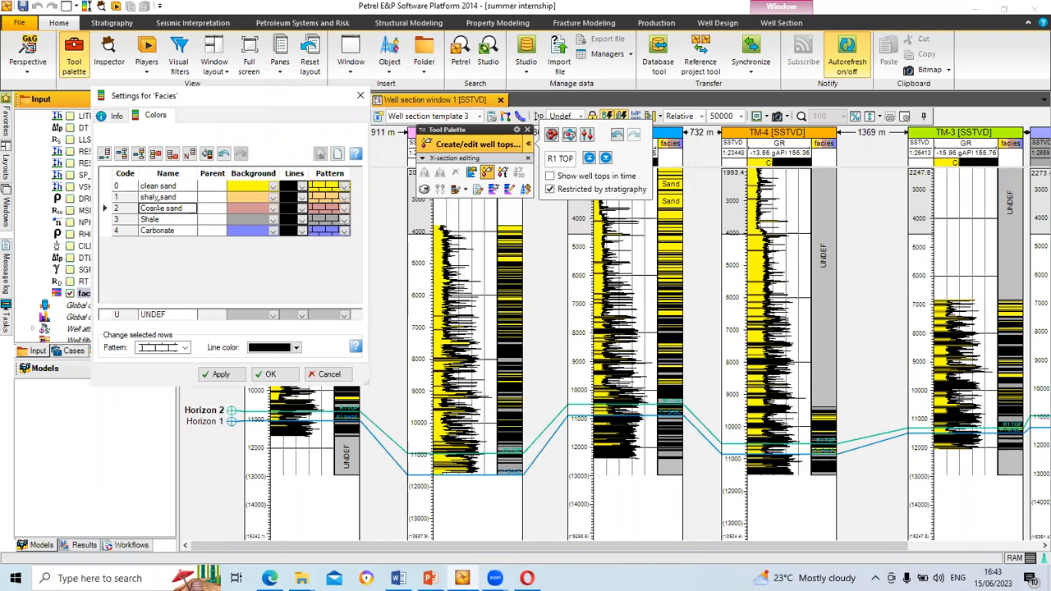
left_click_drag(181, 209, 141, 208)
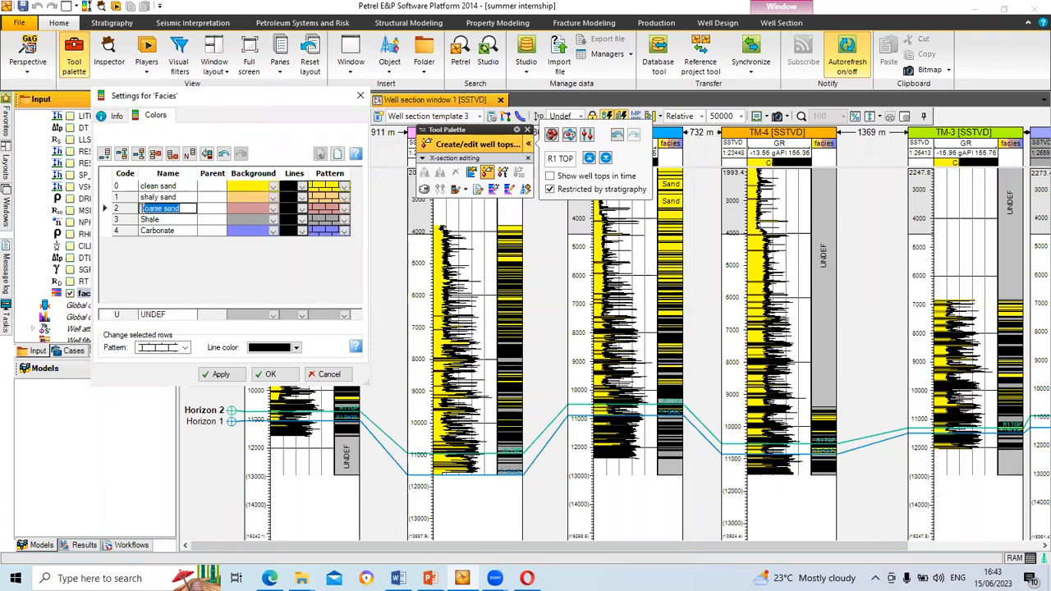
type("sandy shale")
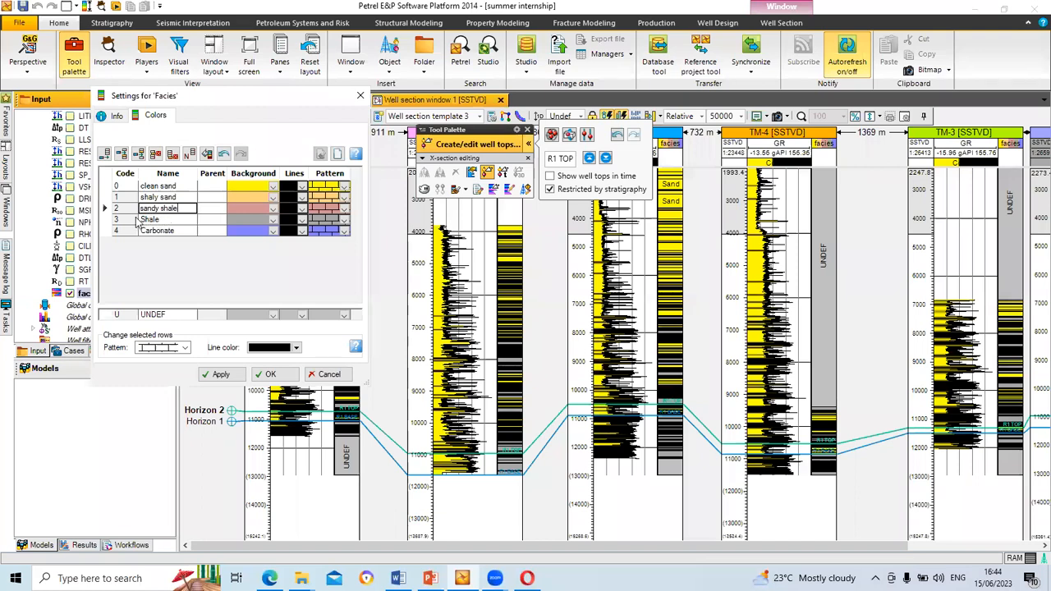
left_click(273, 187)
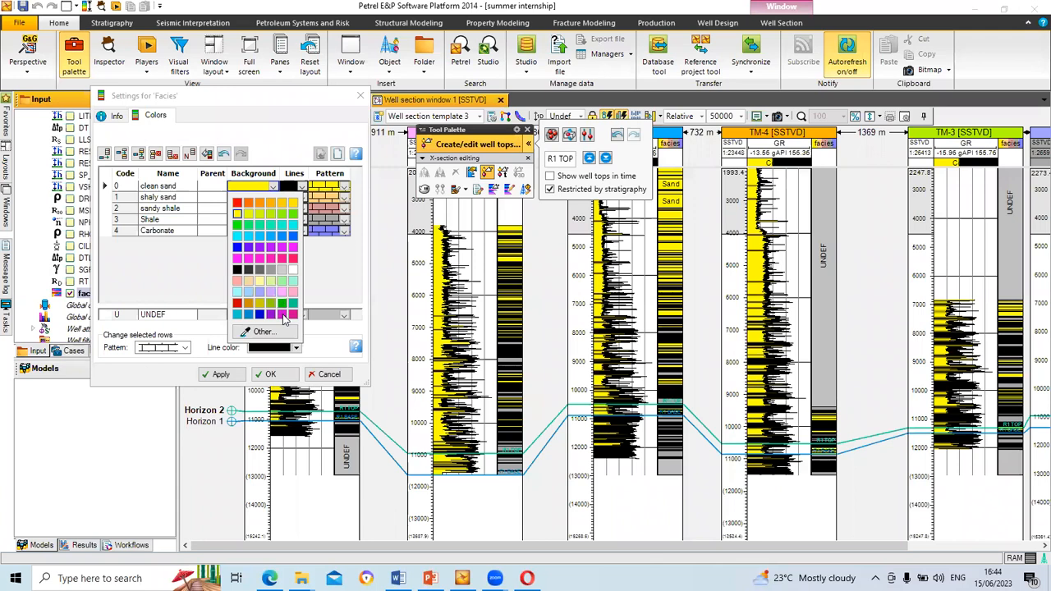
left_click(268, 148)
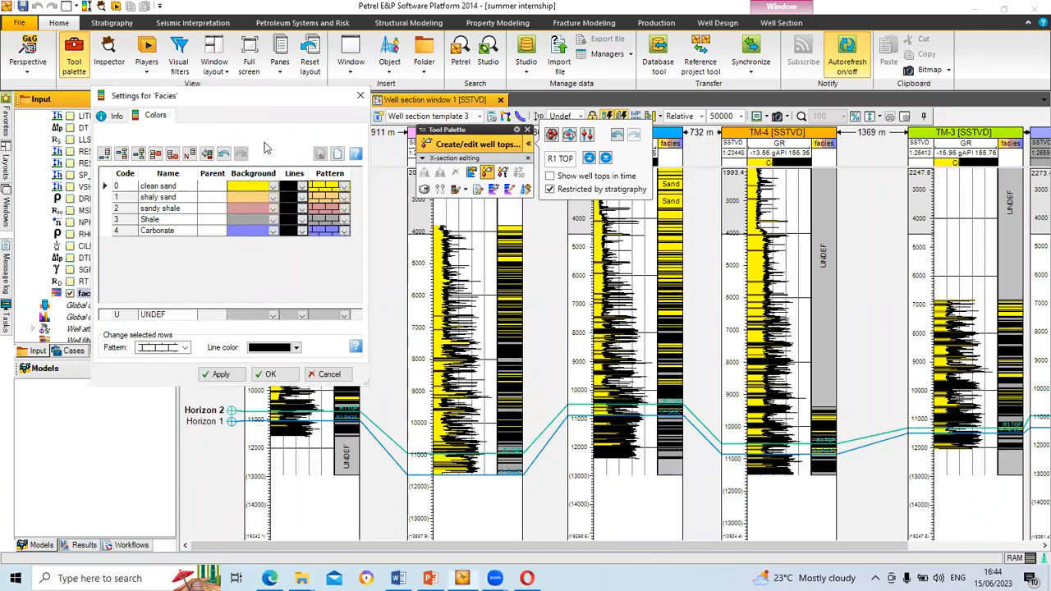
left_click(216, 375)
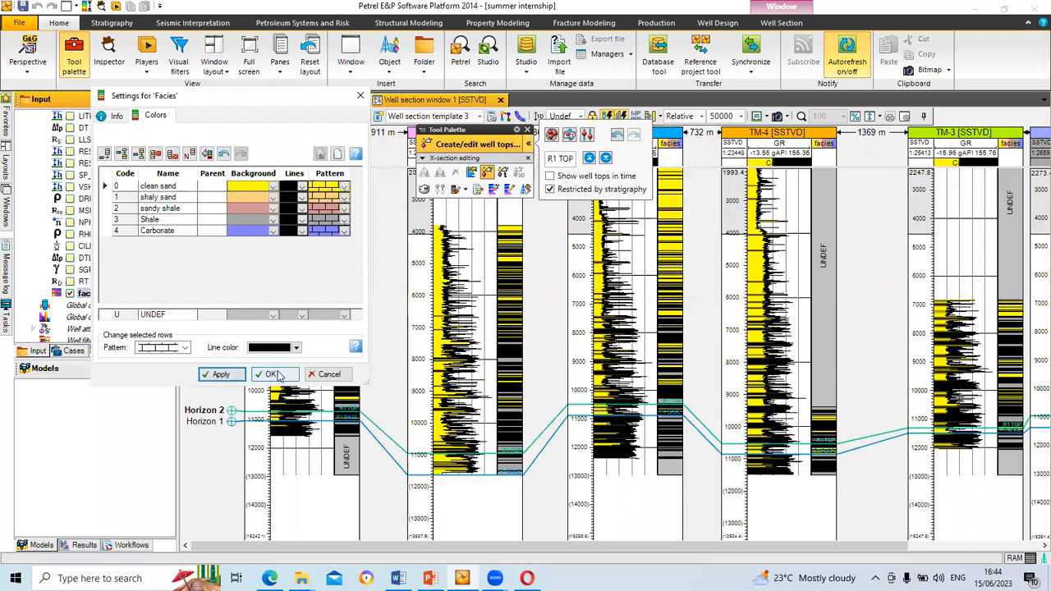
left_click(272, 375)
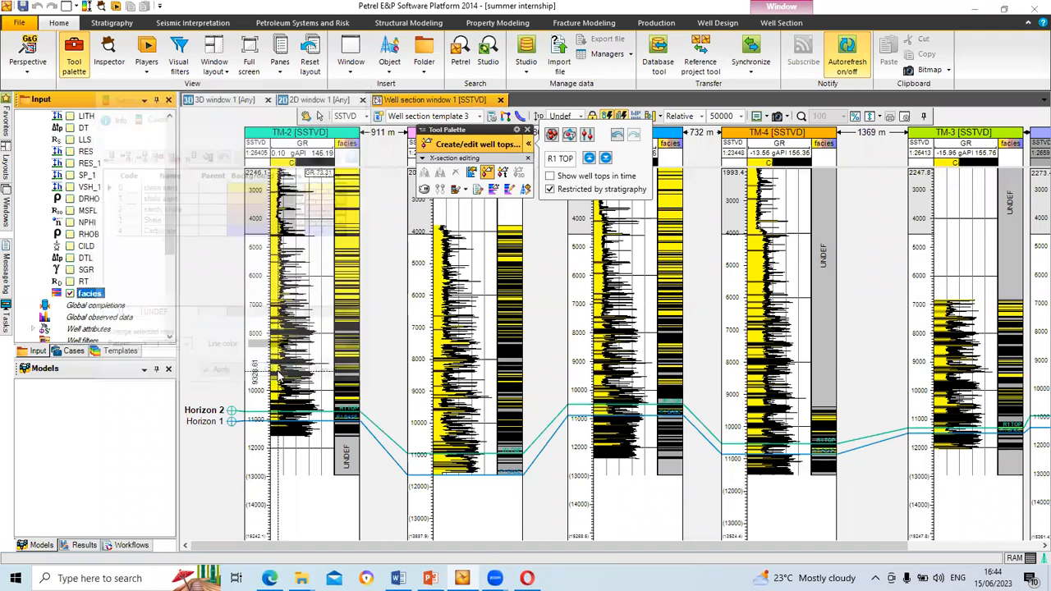
Step: Reopen the color settings of the facies log, review the renamed facies classes, and accept the dialog
right_click(82, 298)
left_click(121, 322)
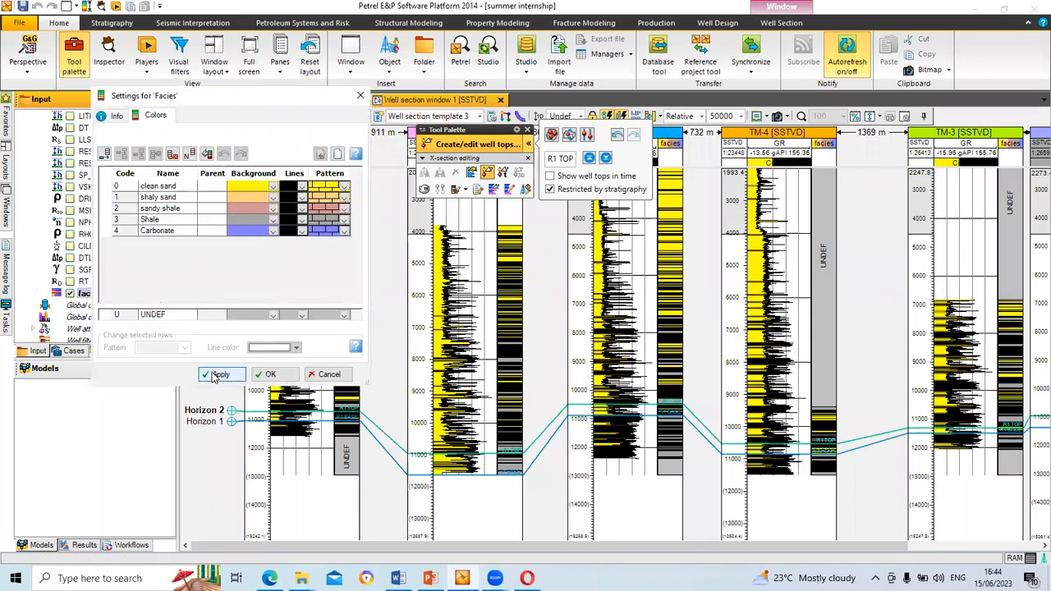
left_click(268, 374)
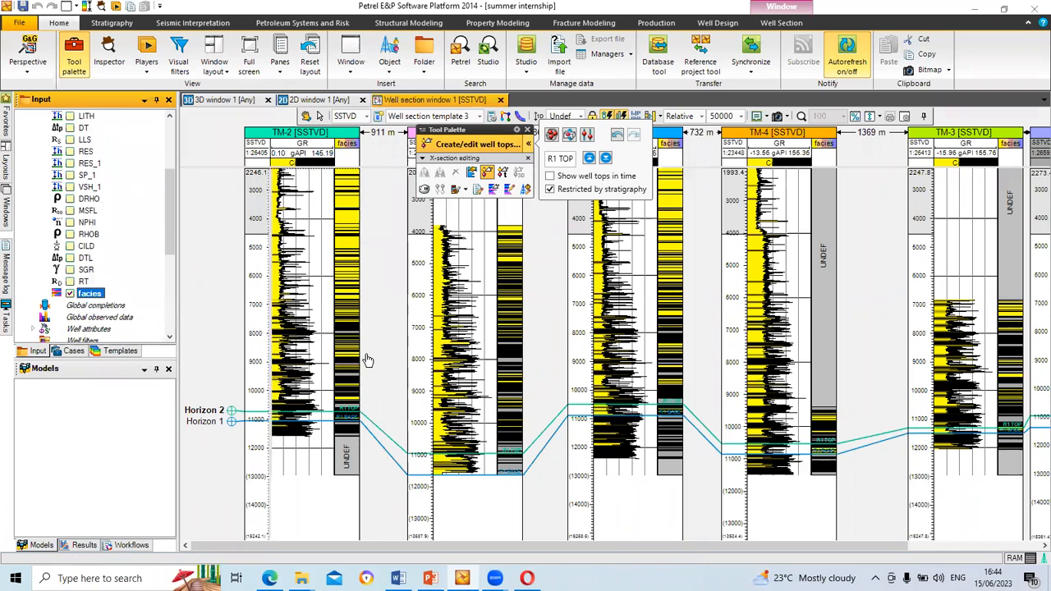
Step: Collapse the Global well logs folder and open the calculator for the Wells folder
scroll(156, 237, "up", 1)
scroll(156, 238, "up", 3)
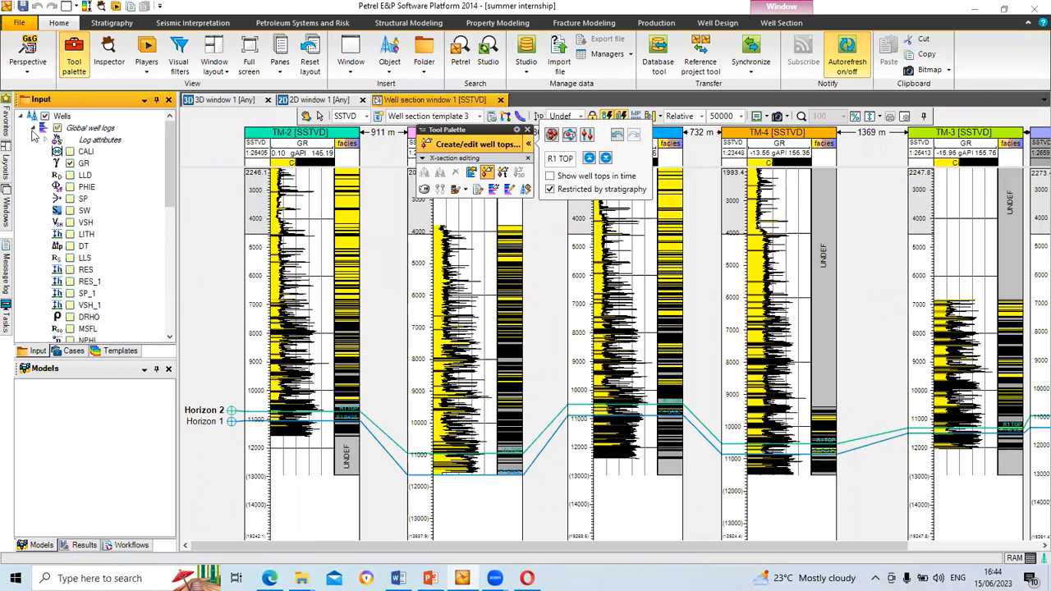
left_click(33, 128)
right_click(69, 118)
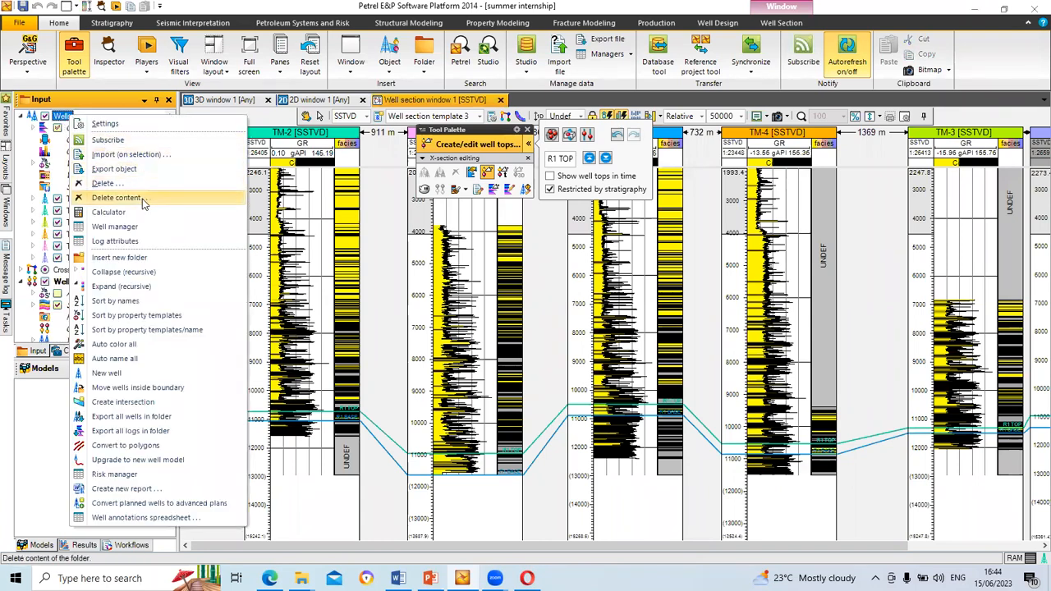
left_click(140, 212)
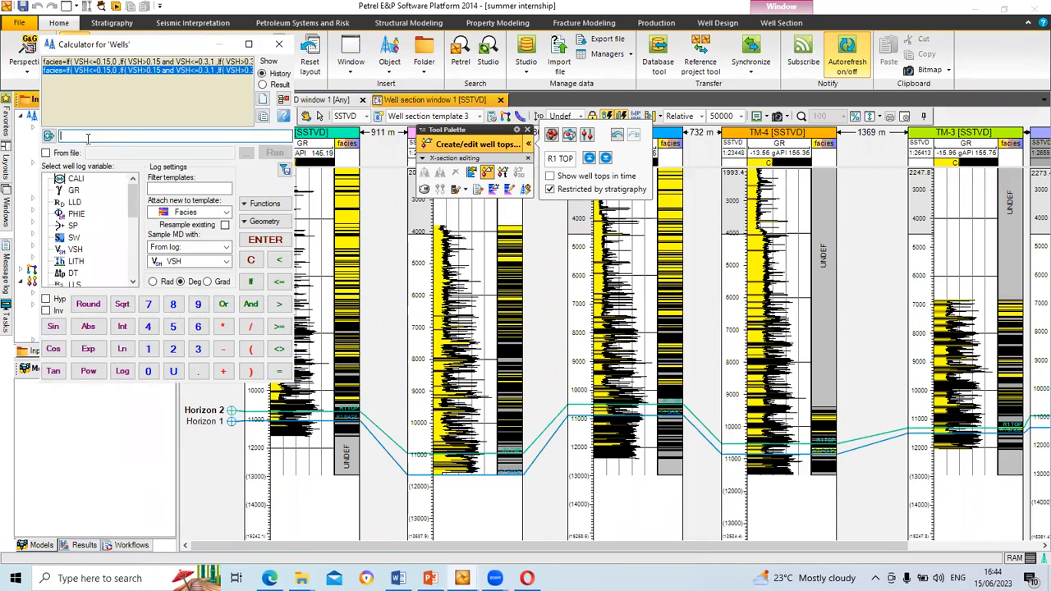
Step: Start a net-to-gross log expression NTG= with an If function whose first condition is PHIE>0.15
type("NTG=")
left_click(252, 282)
double_click(77, 214)
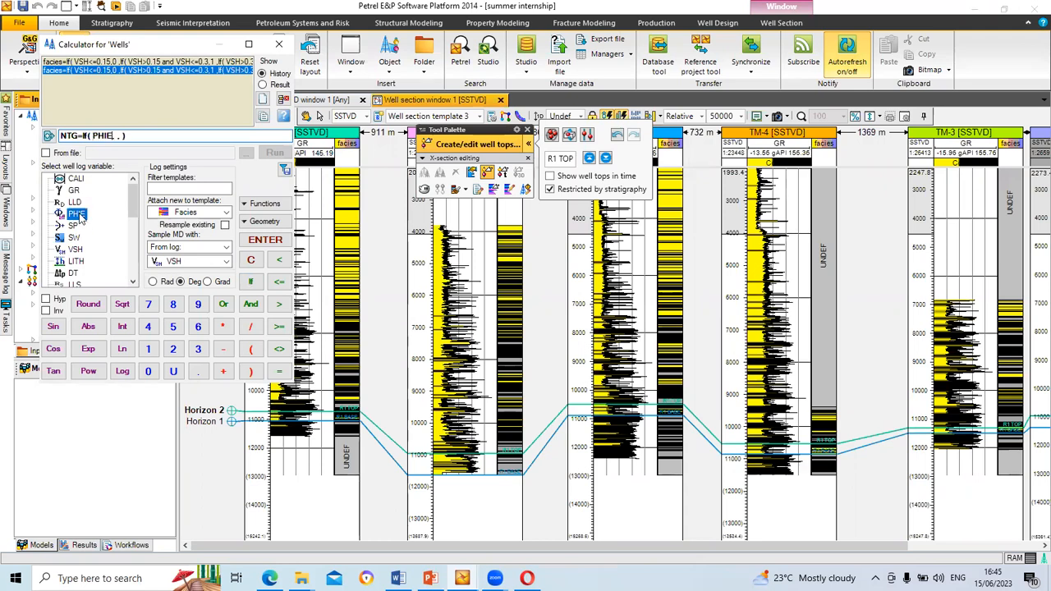
left_click(279, 305)
type("0.15")
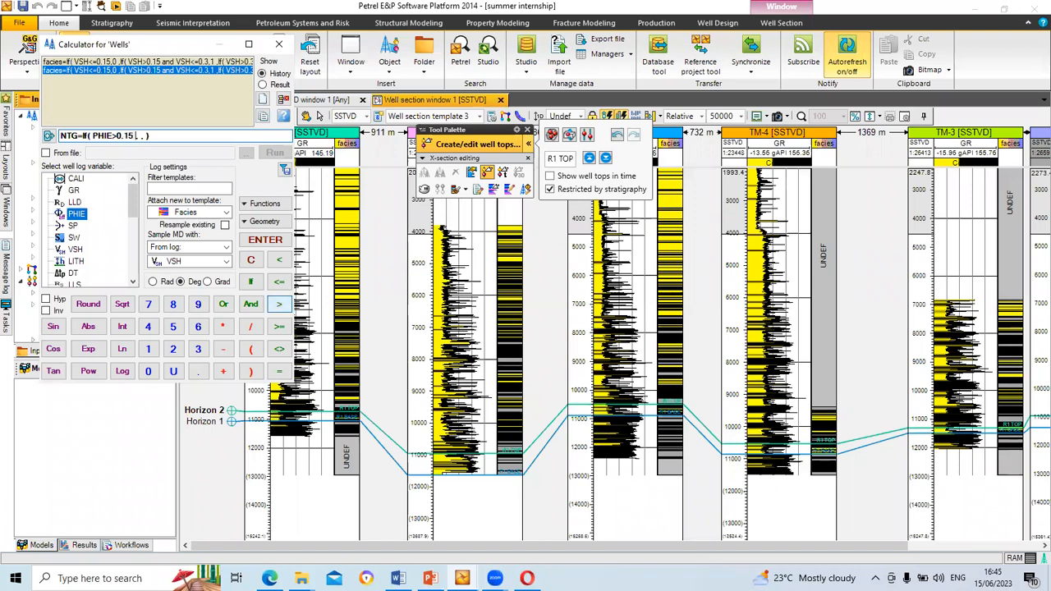
Step: Extend the NTG condition with VSH<0.3 and SW<0.5, returning 1 when met and 0 otherwise
type(" and")
left_click(77, 249)
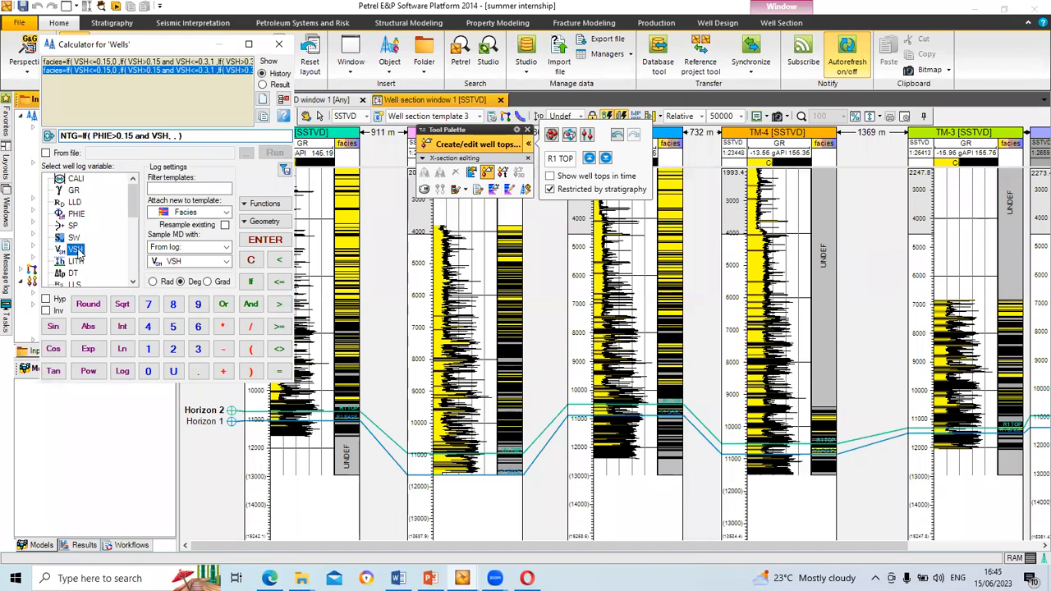
left_click(280, 261)
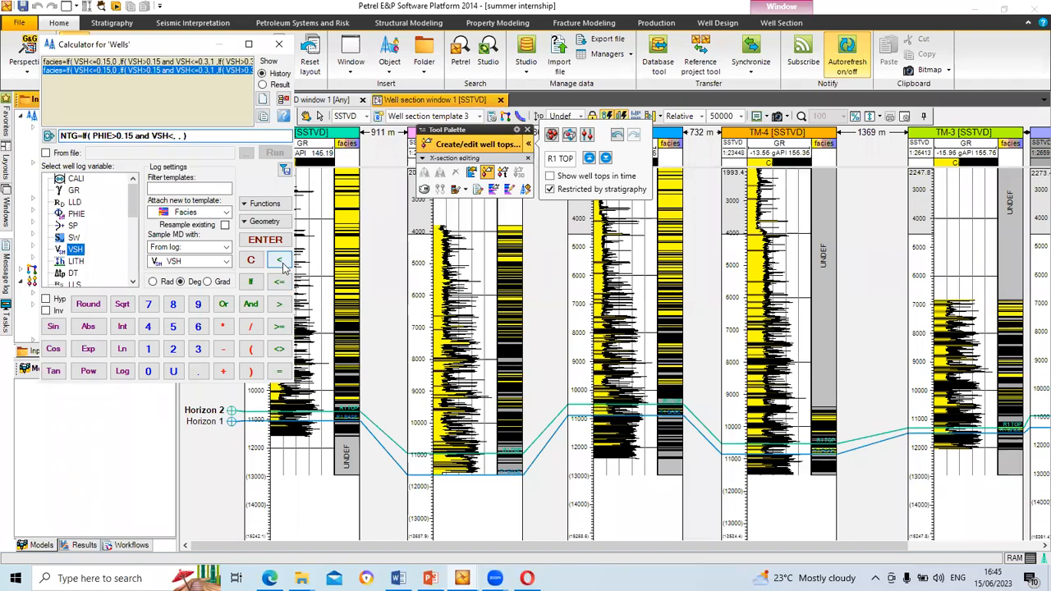
type("0.3 and ,")
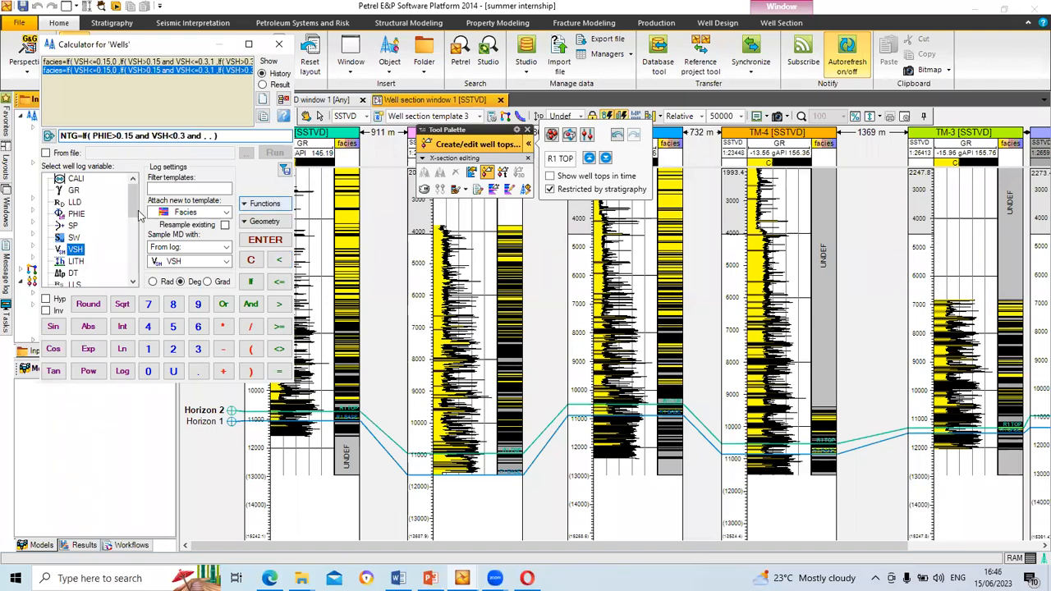
double_click(74, 237)
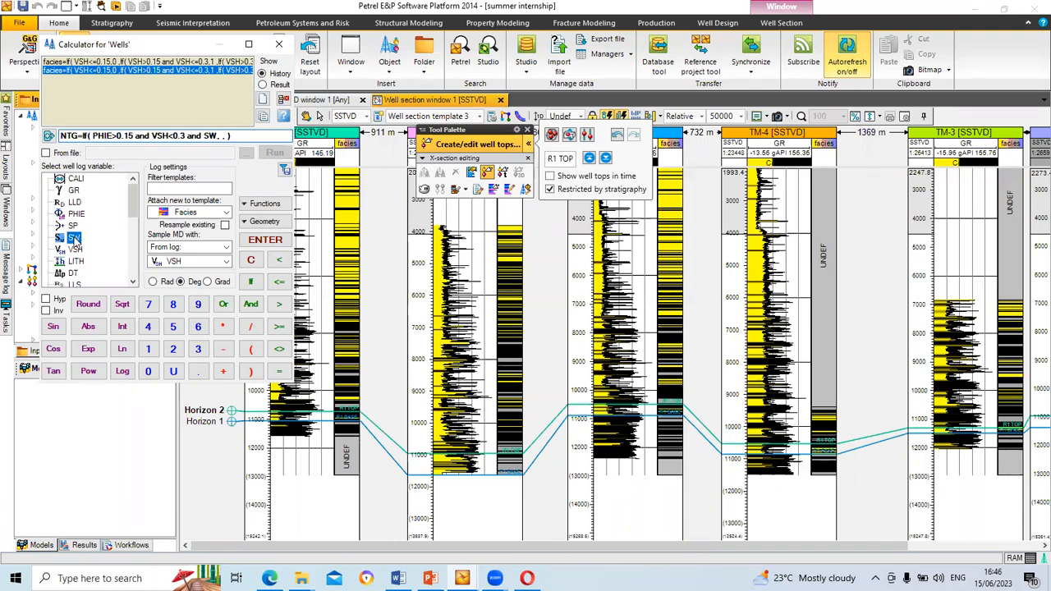
left_click(279, 261)
type("0.5")
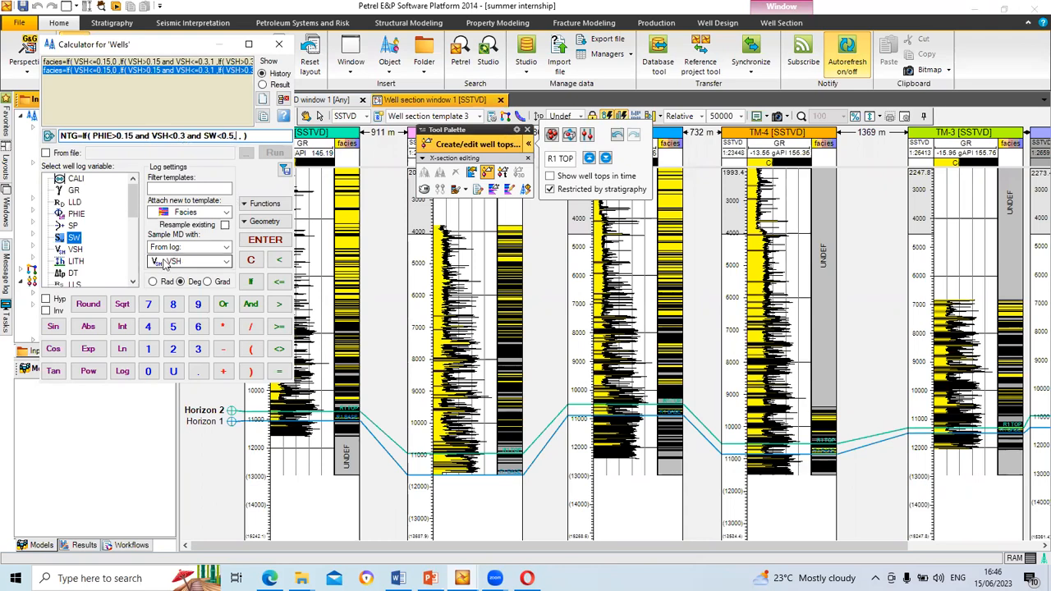
type("1 ,0")
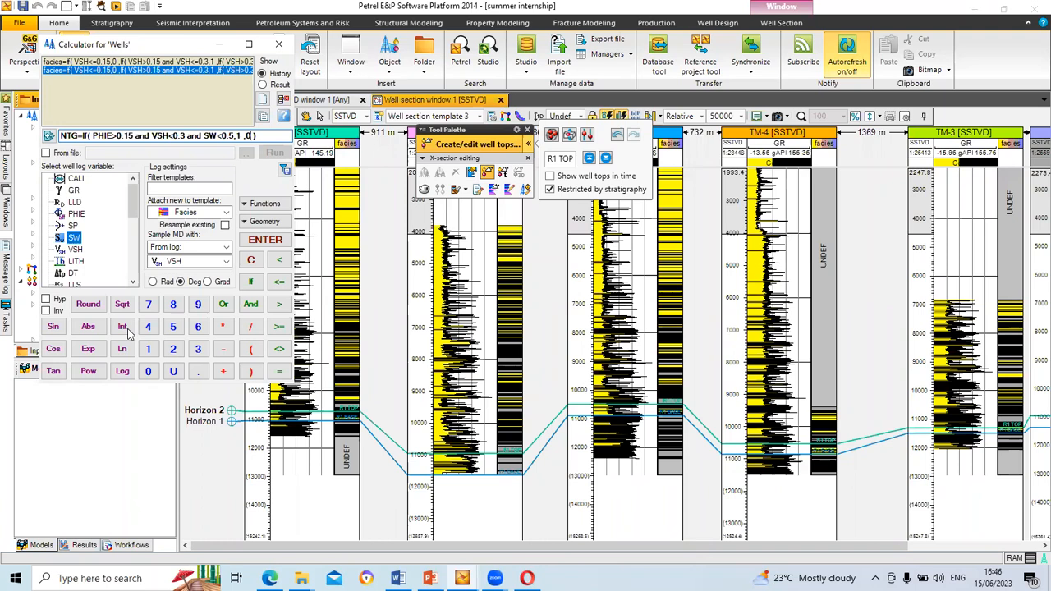
Step: Attach the NTG log to the Net/Gross template and run the calculation, continuing for all wells despite errors
left_click(226, 214)
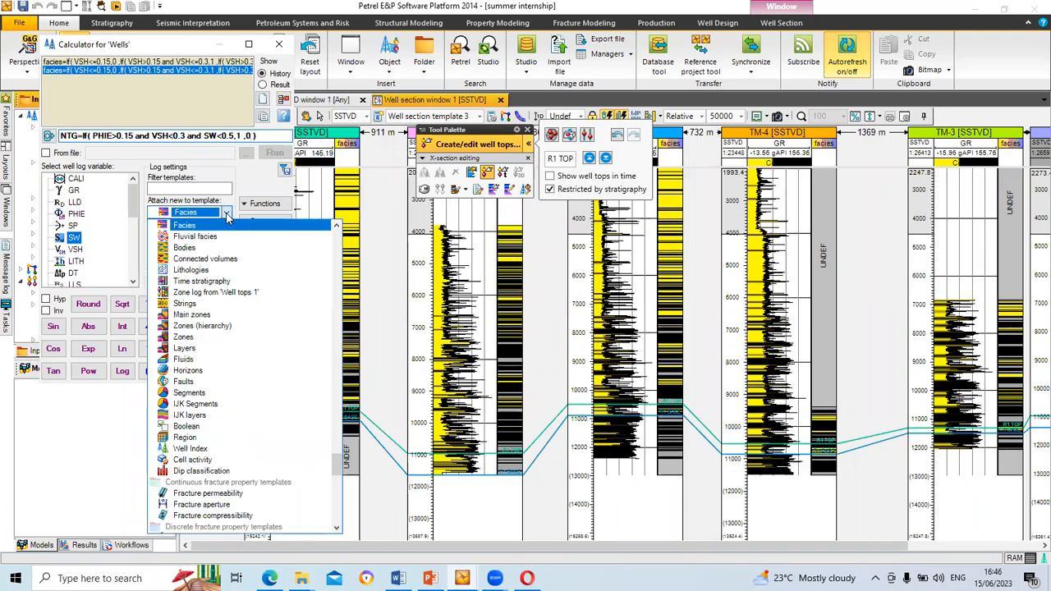
key("n")
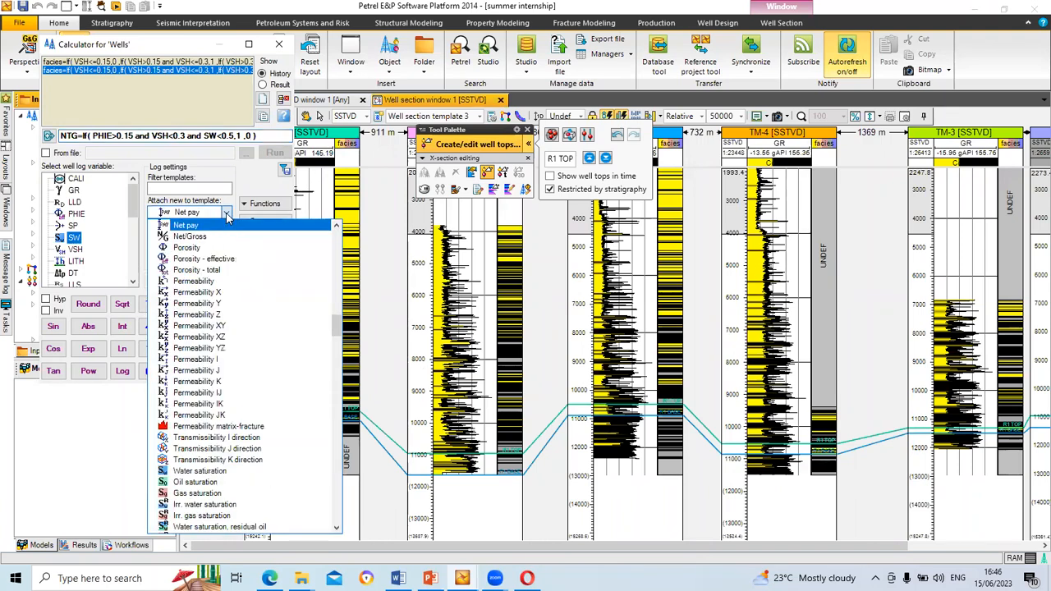
left_click(213, 237)
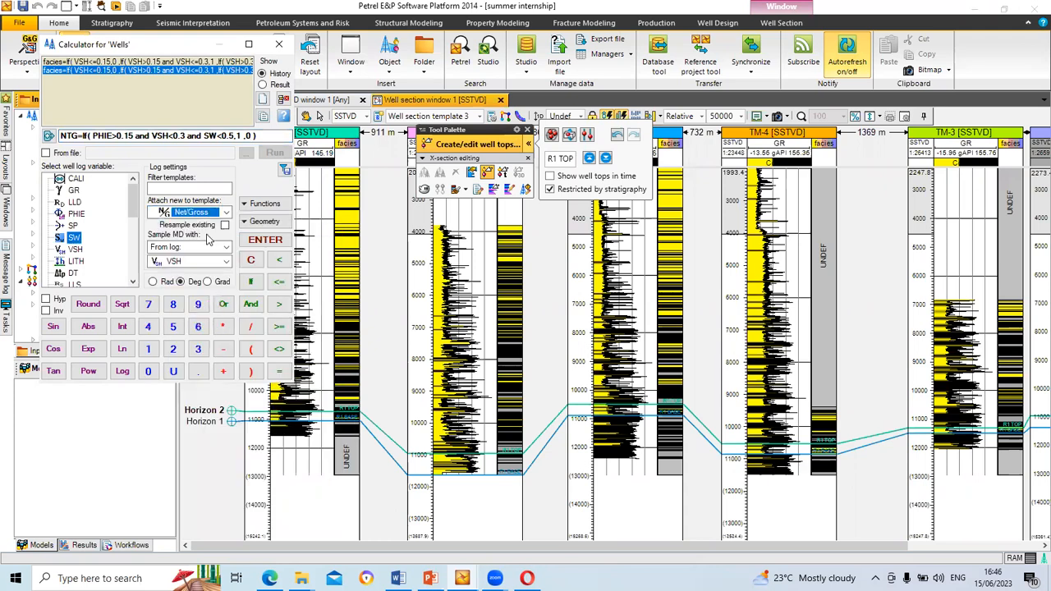
left_click(254, 240)
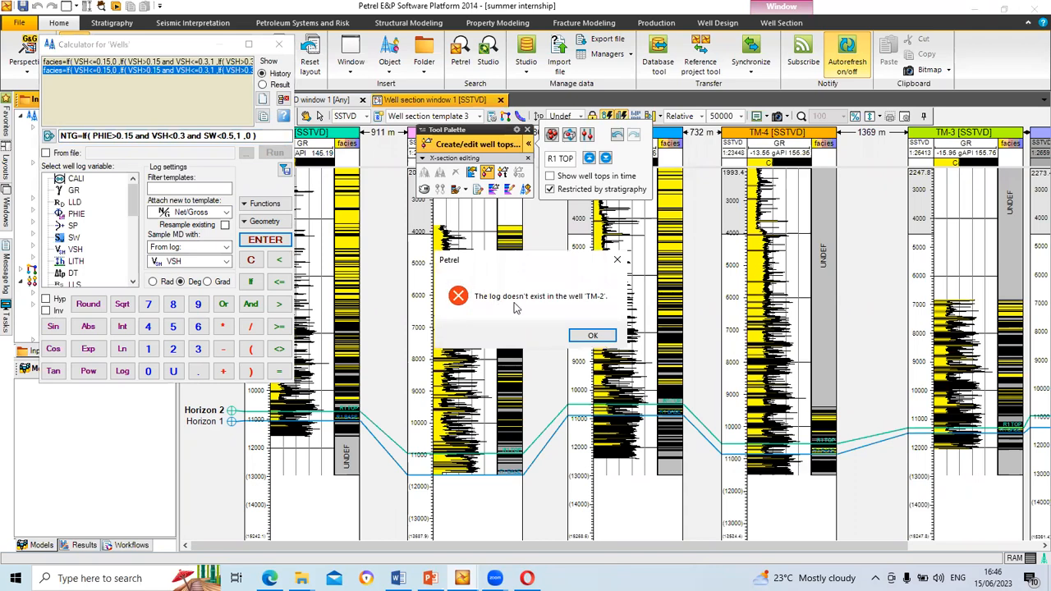
left_click(592, 337)
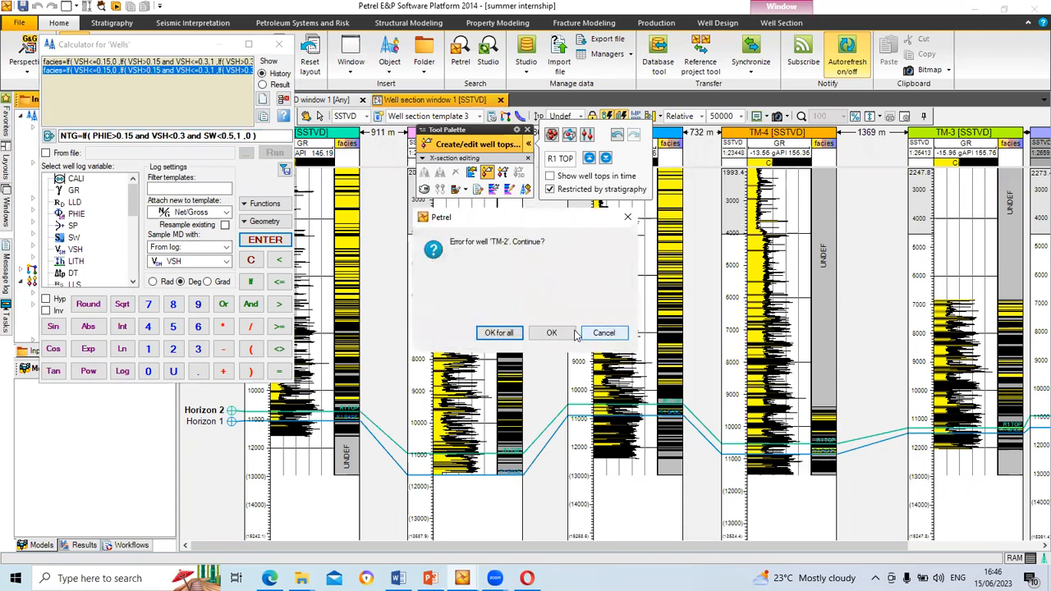
left_click(500, 333)
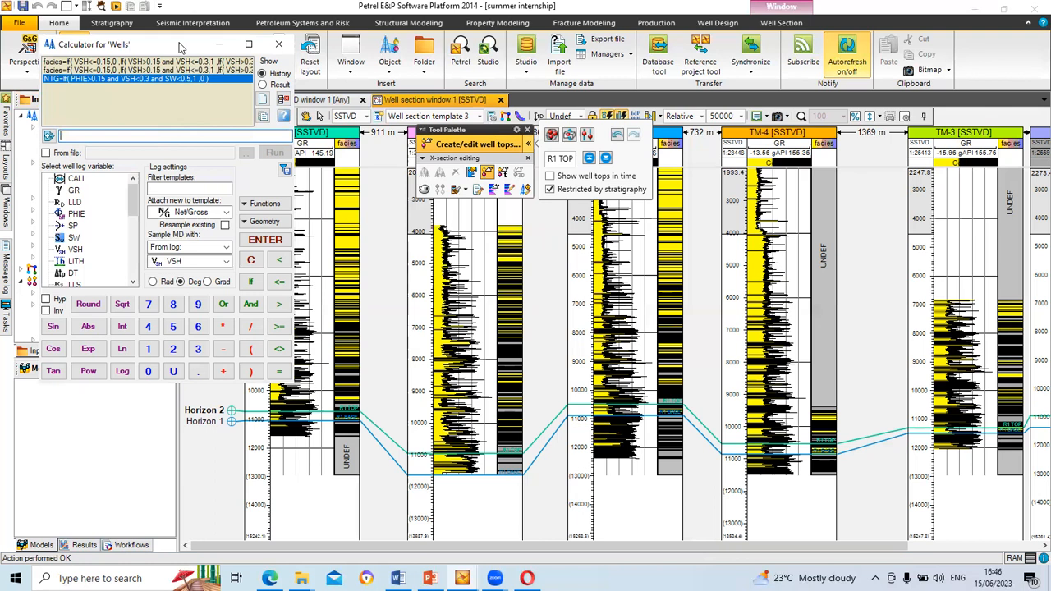
Step: Recall the NTG expression from the calculator history and examine which well logs TM-2 contains
left_click(118, 80)
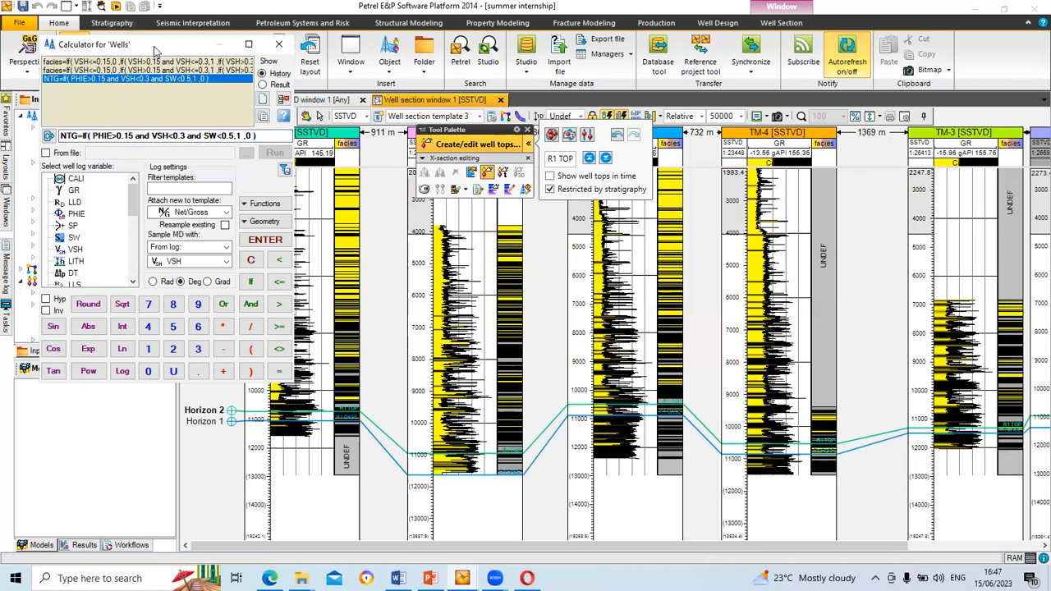
left_click_drag(156, 51, 605, 96)
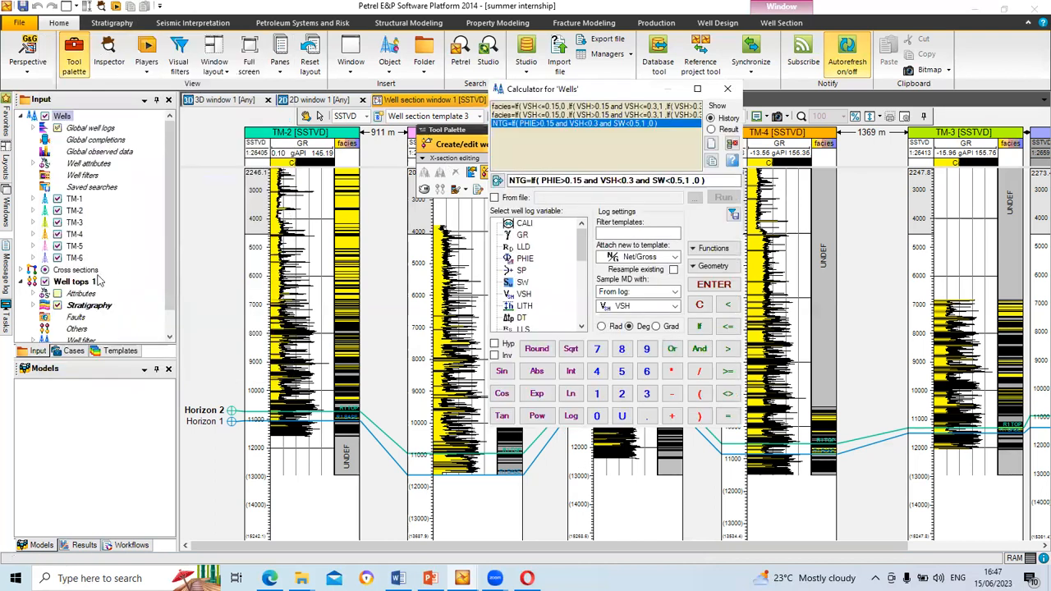
left_click(33, 211)
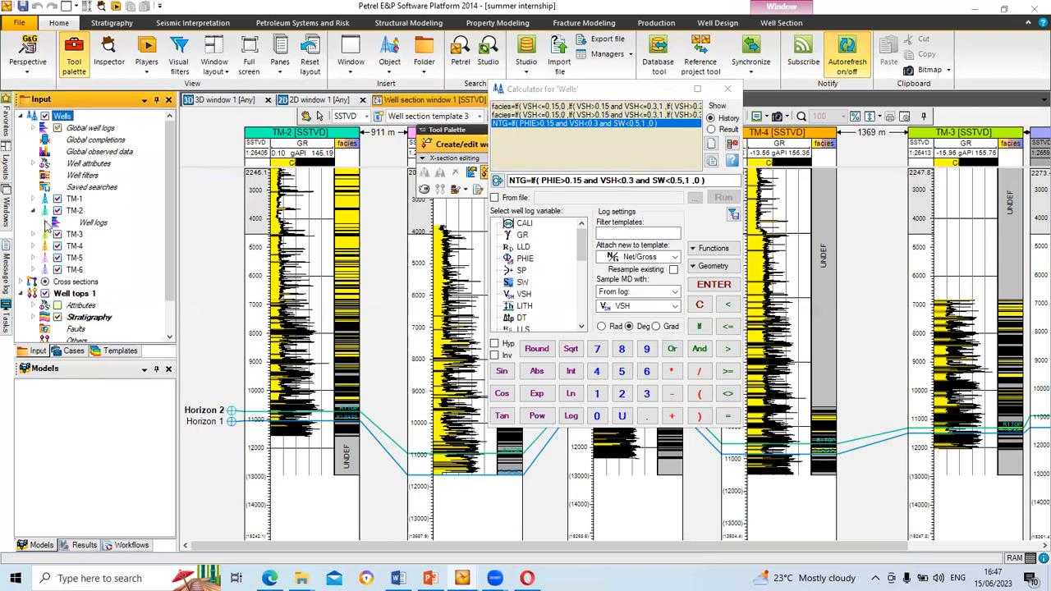
left_click(46, 224)
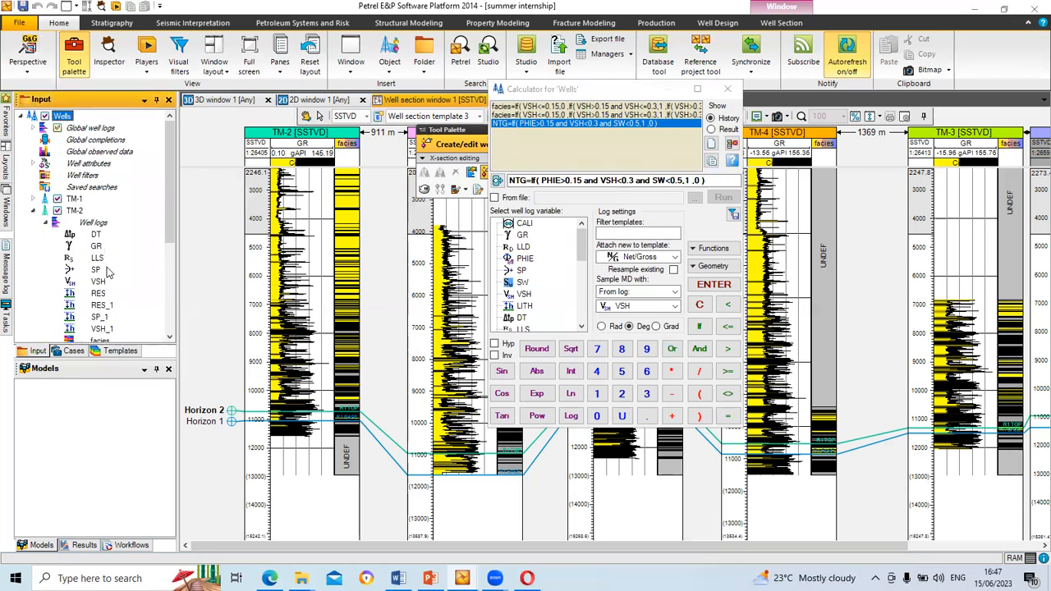
scroll(108, 294, "down", 1)
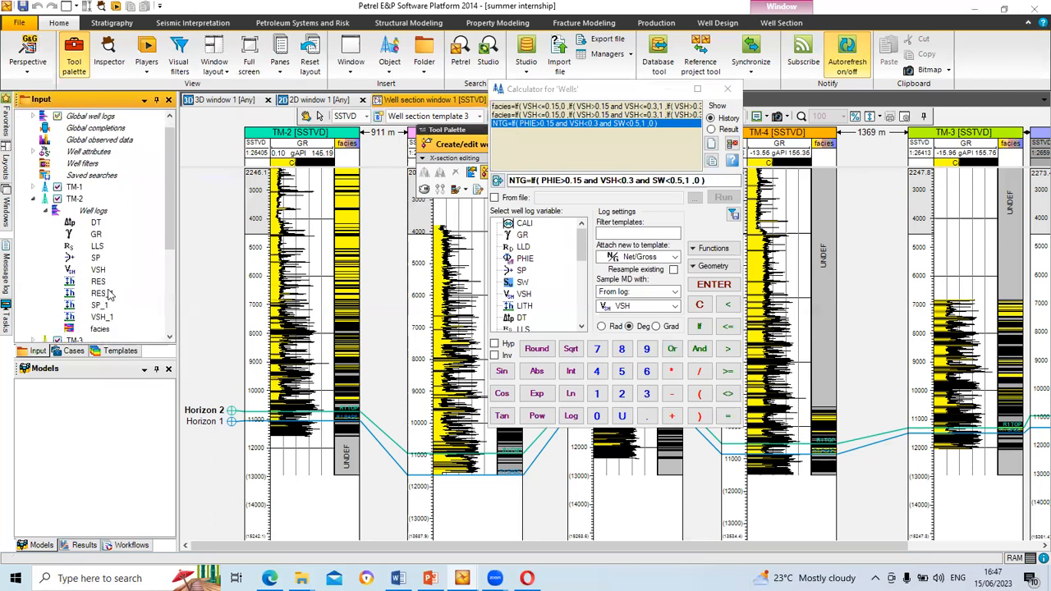
scroll(120, 313, "down", 1)
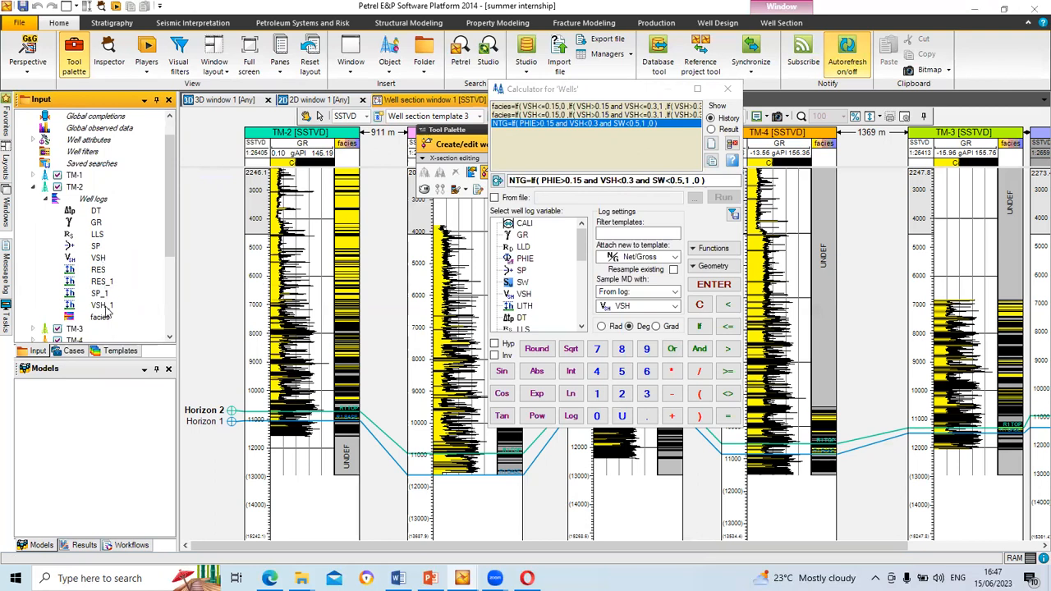
left_click(33, 188)
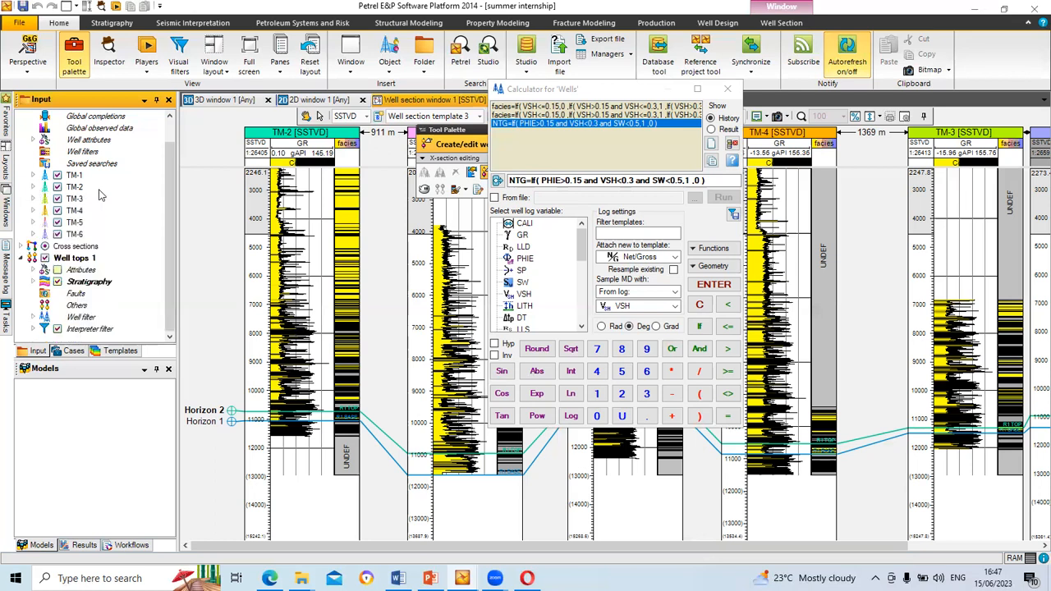
Step: Close the well calculator and collapse the Wells and Well tops 1 folders
left_click(637, 91)
left_click_drag(636, 91, 306, 107)
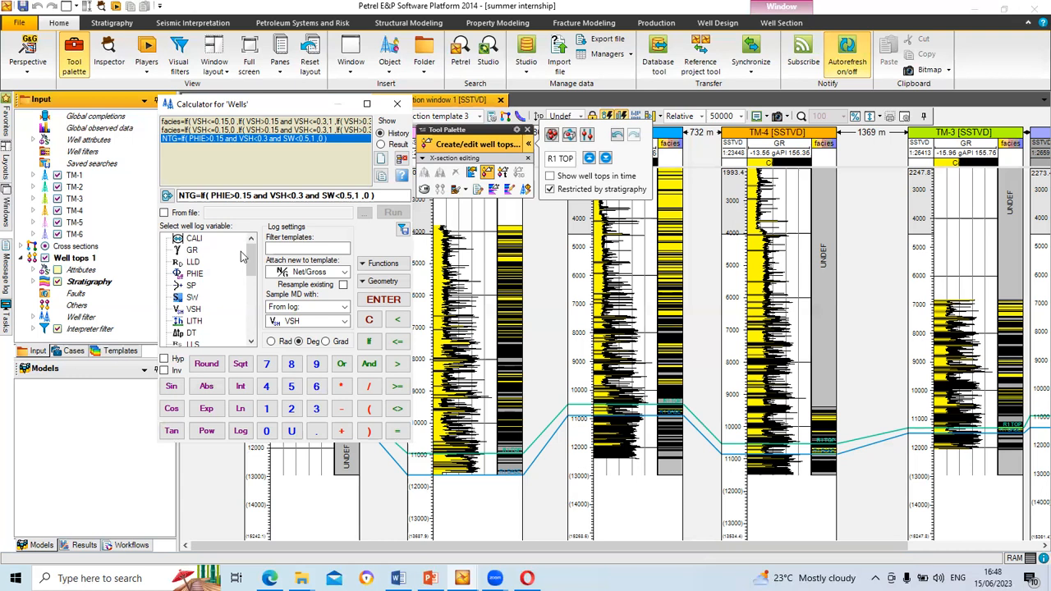
left_click(397, 103)
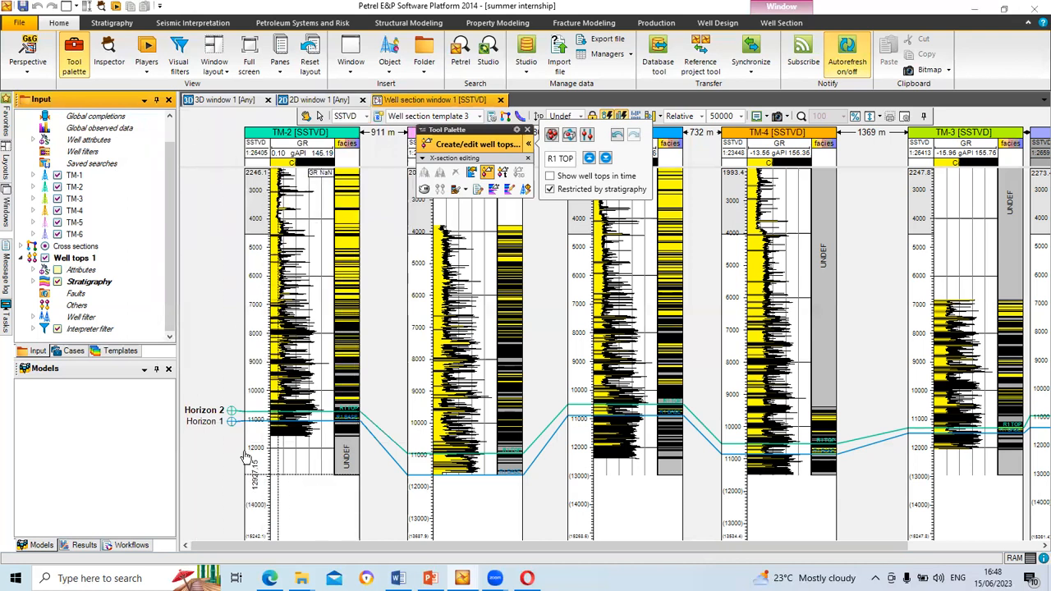
left_click(469, 172)
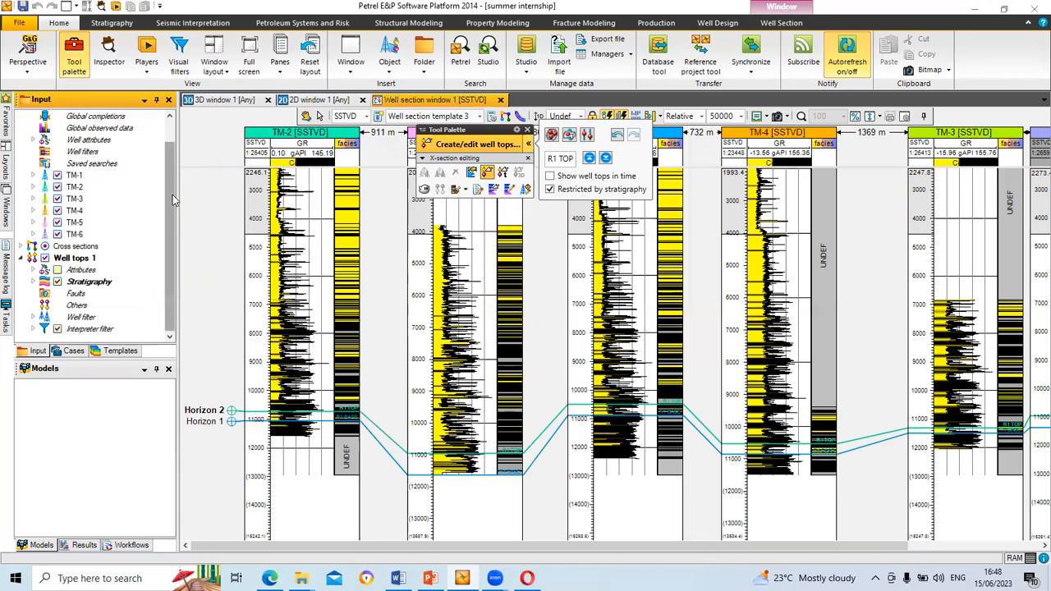
scroll(167, 161, "up", 1)
left_click(21, 116)
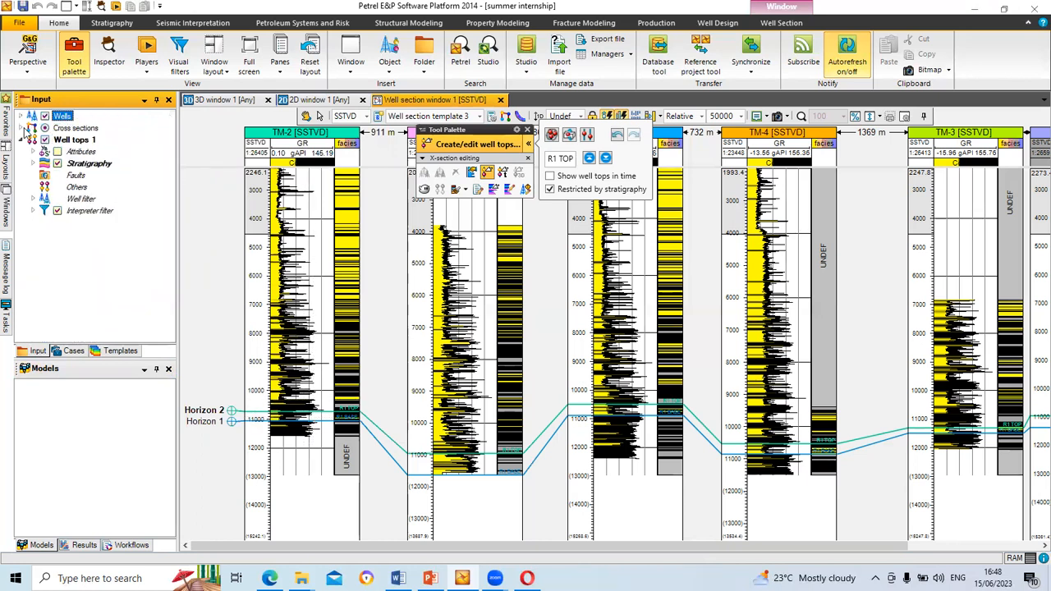
left_click(23, 140)
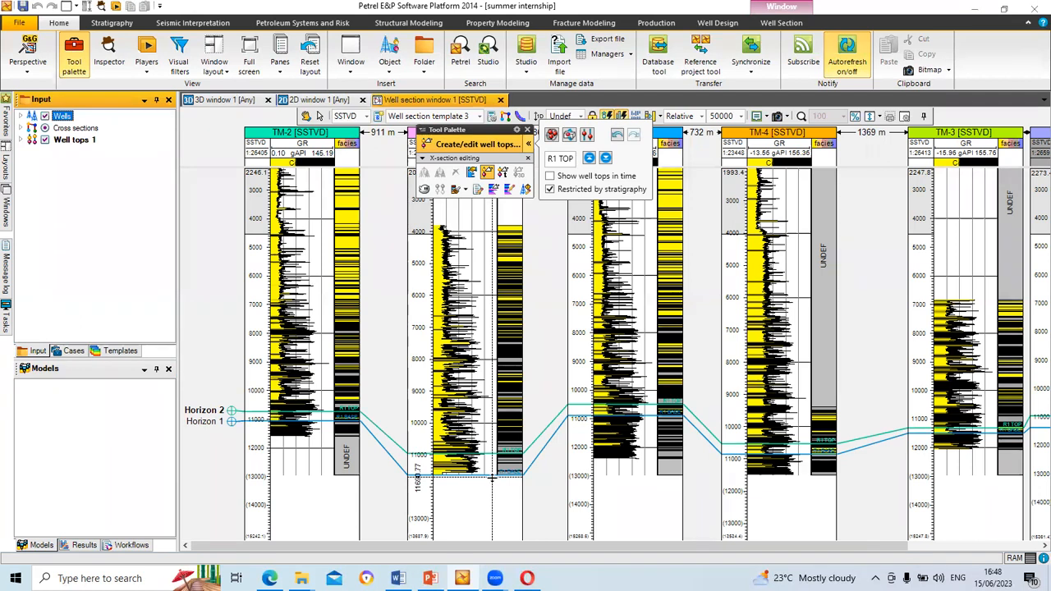
Step: Switch to the 2D window with the wells and expand the Stratigraphy folder of Well tops 1
left_click(319, 101)
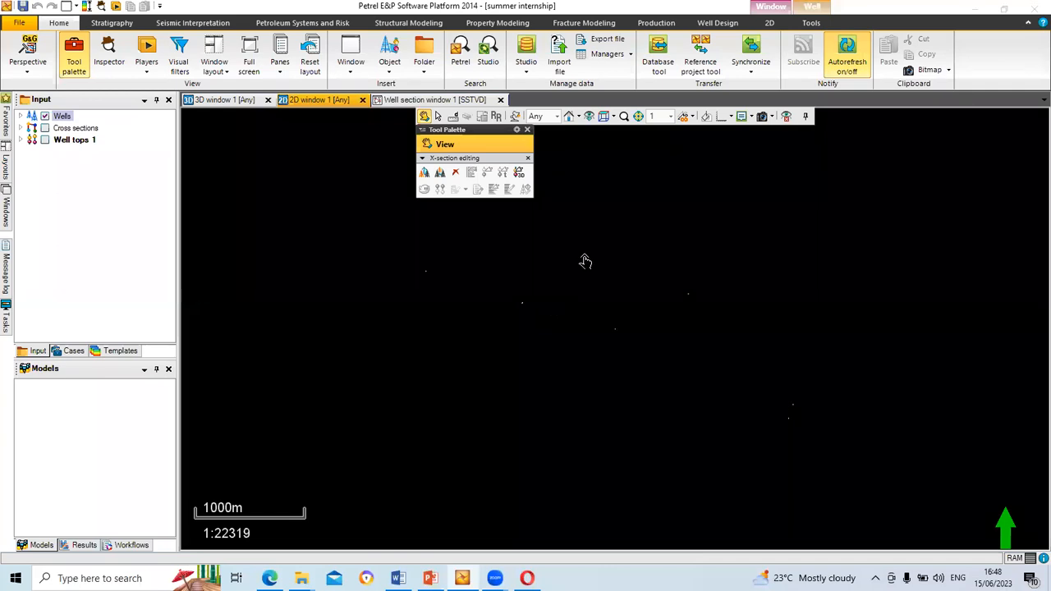
scroll(426, 284, "up", 2)
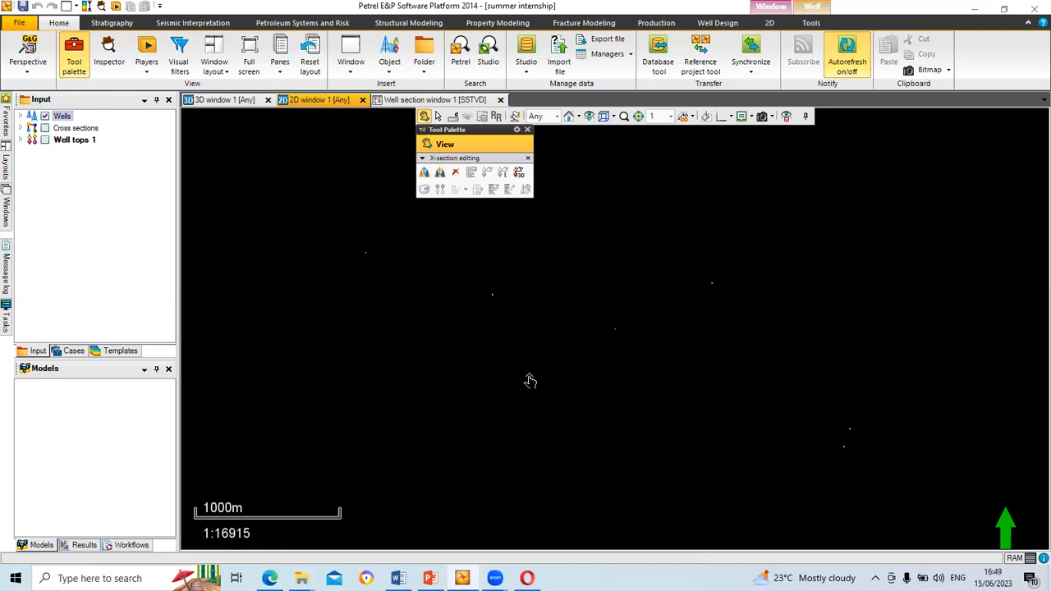
left_click(22, 141)
left_click(33, 163)
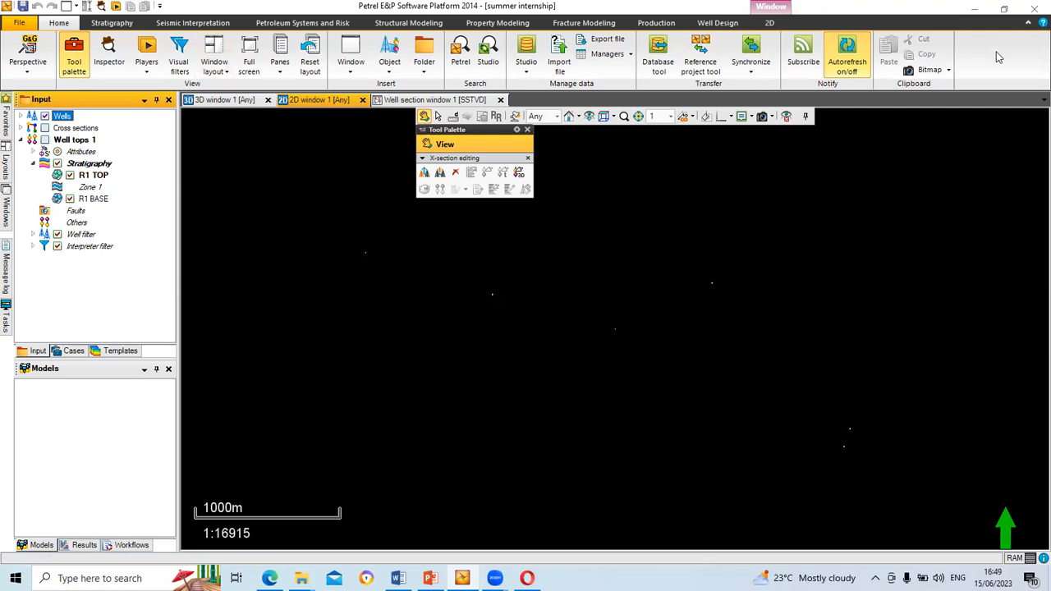
Step: Start a Make surface process with the R1 BASE well top as main input and name the result Surface 1
left_click(115, 24)
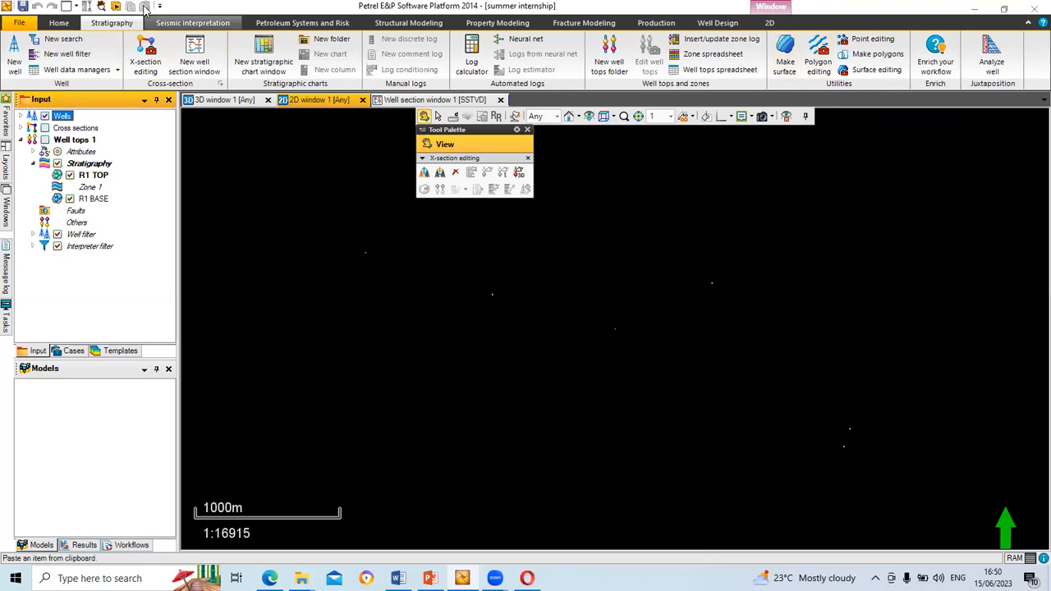
left_click(780, 59)
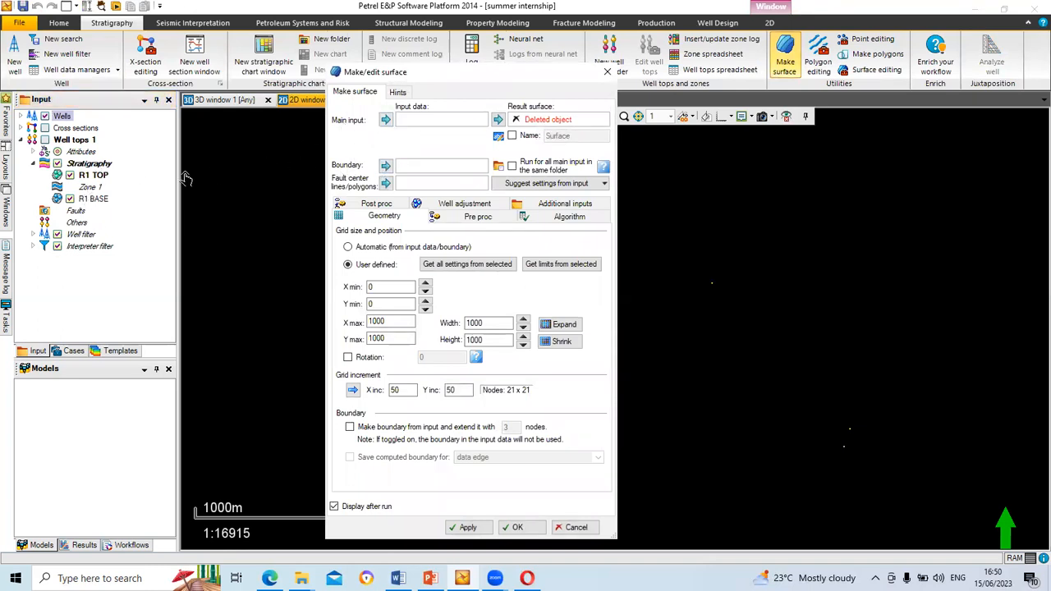
left_click(95, 199)
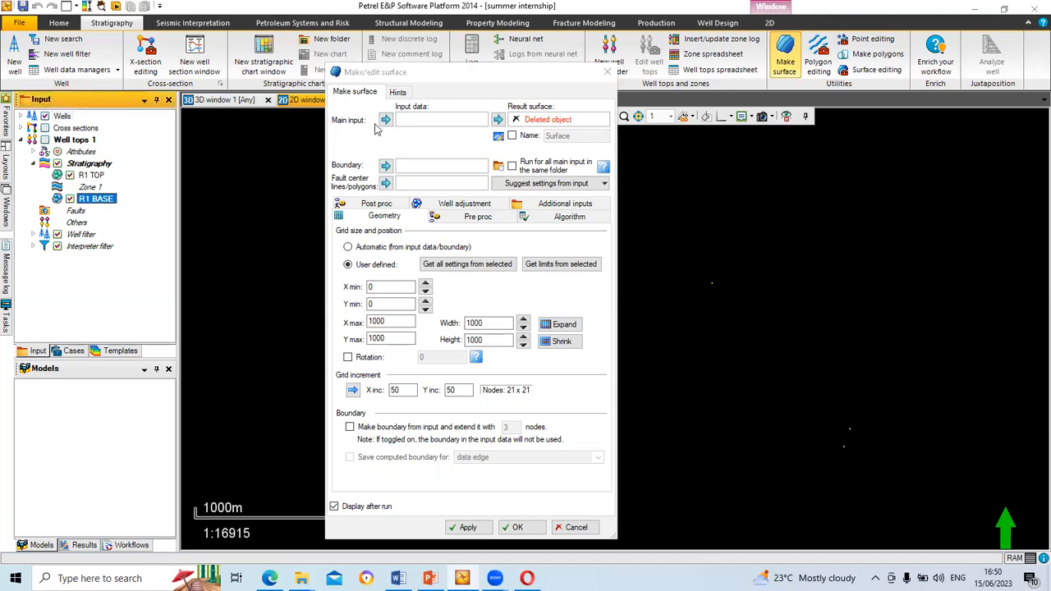
left_click(385, 120)
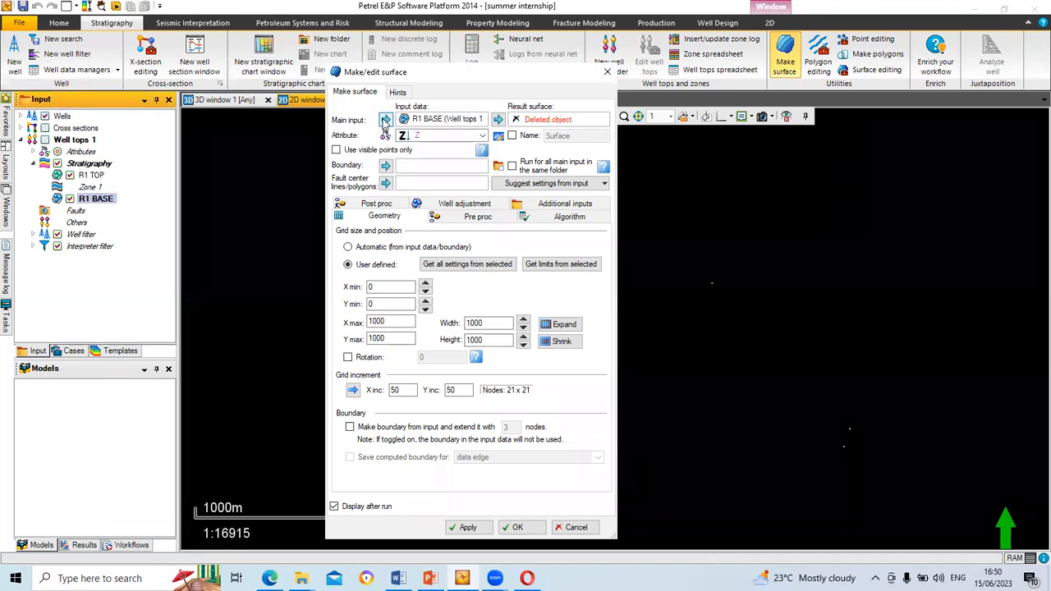
left_click(512, 136)
left_click(580, 136)
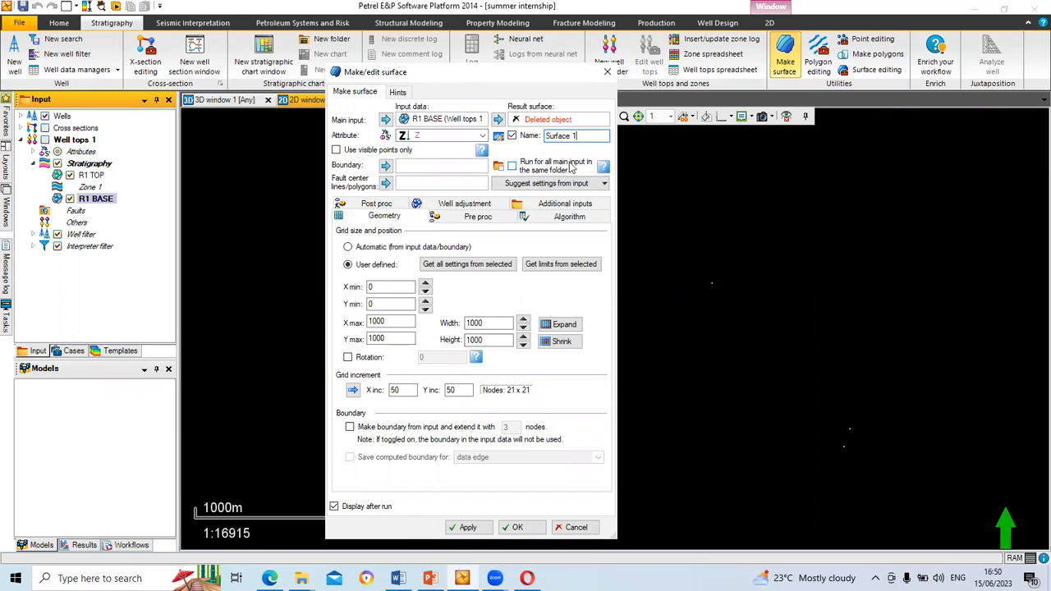
Step: Run for all main input in the same folder, using suggested settings for Well tops/points (high density) and automatic grid size and position
left_click(511, 167)
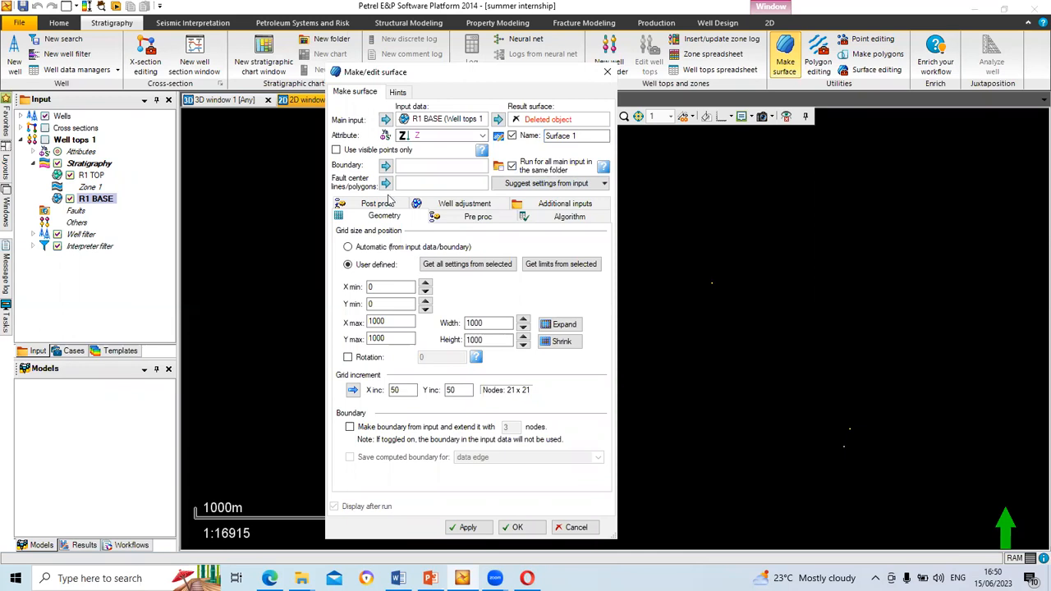
left_click(552, 185)
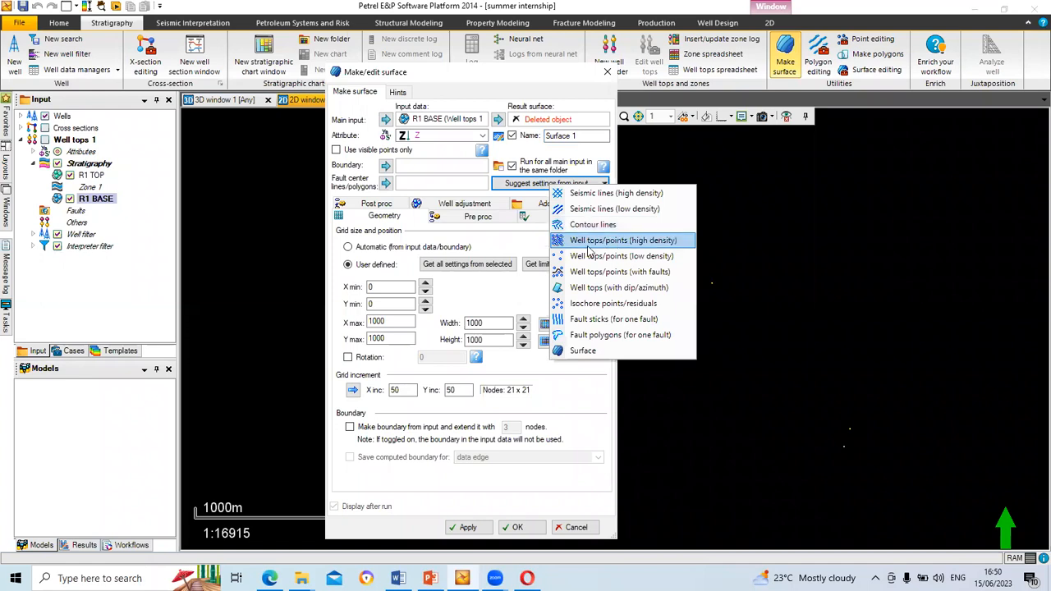
left_click(637, 245)
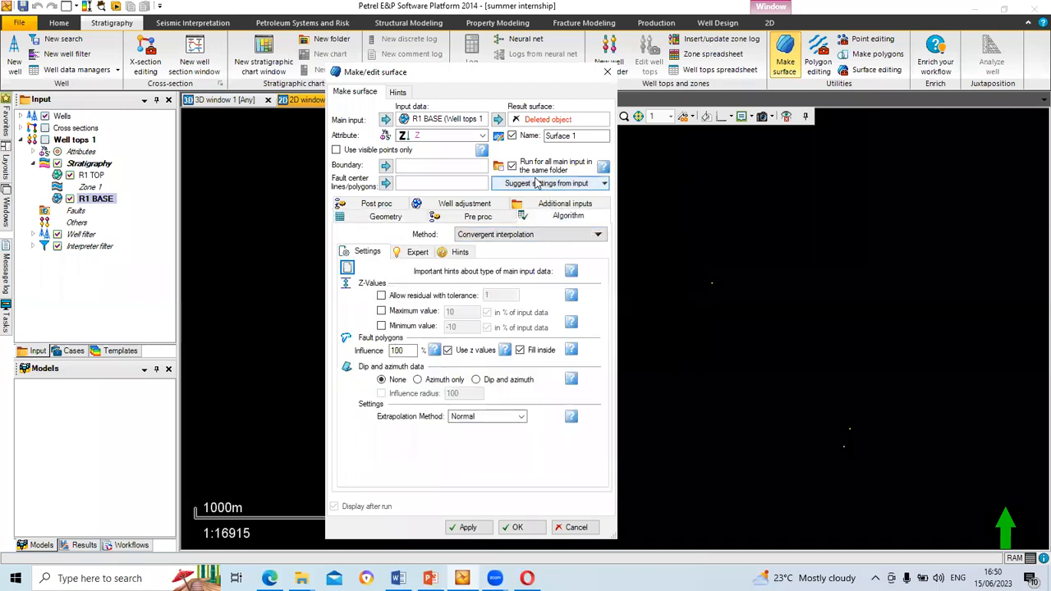
left_click(386, 218)
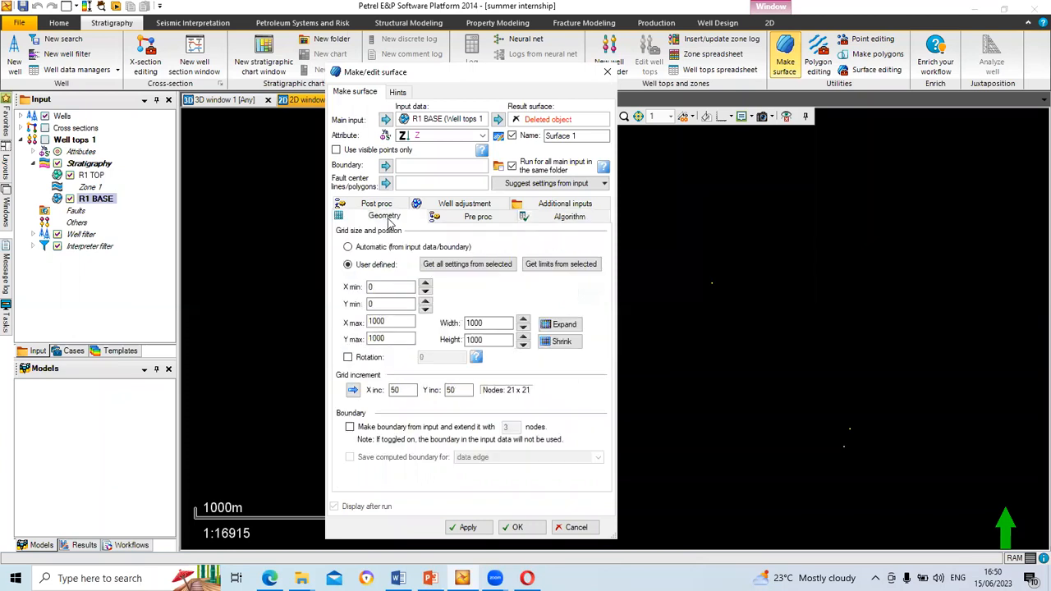
left_click(348, 247)
Step: Generate the surfaces from the R1 well tops, then reopen the Make surface process and accept it with the same settings
left_click(465, 527)
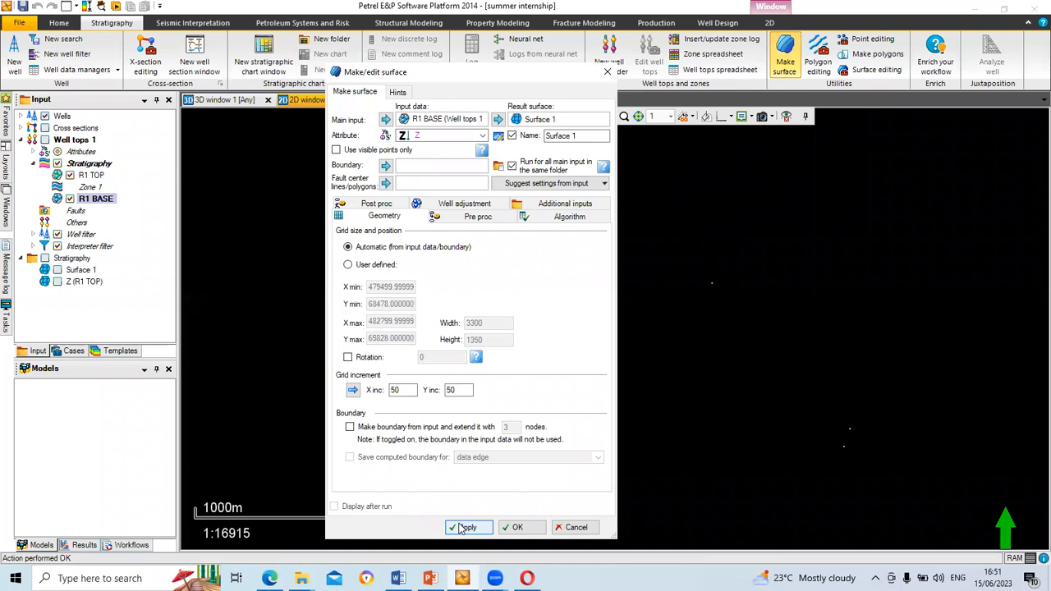
left_click(521, 527)
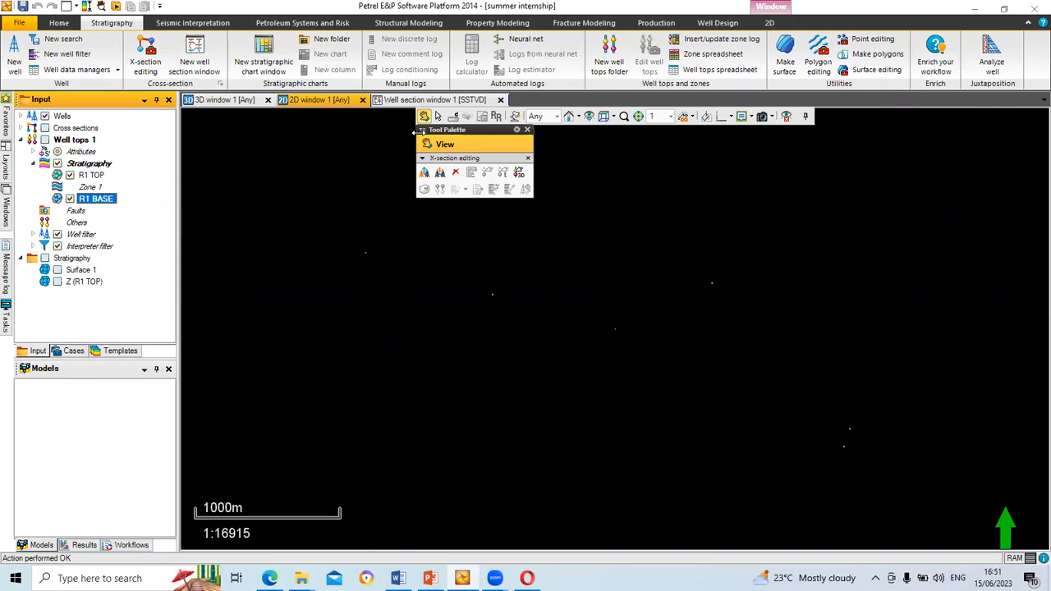
left_click(785, 57)
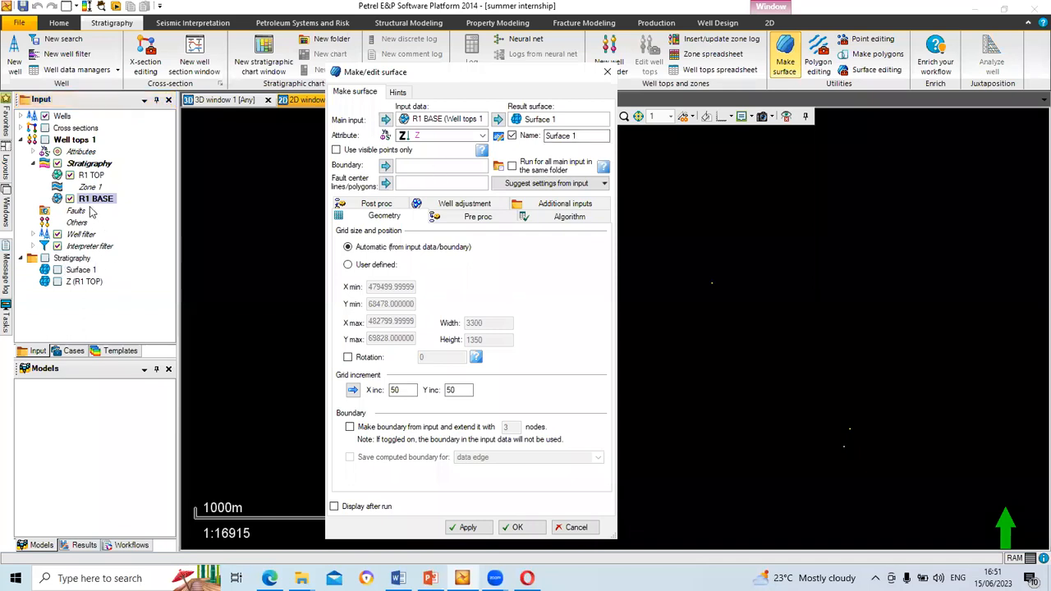
left_click(514, 527)
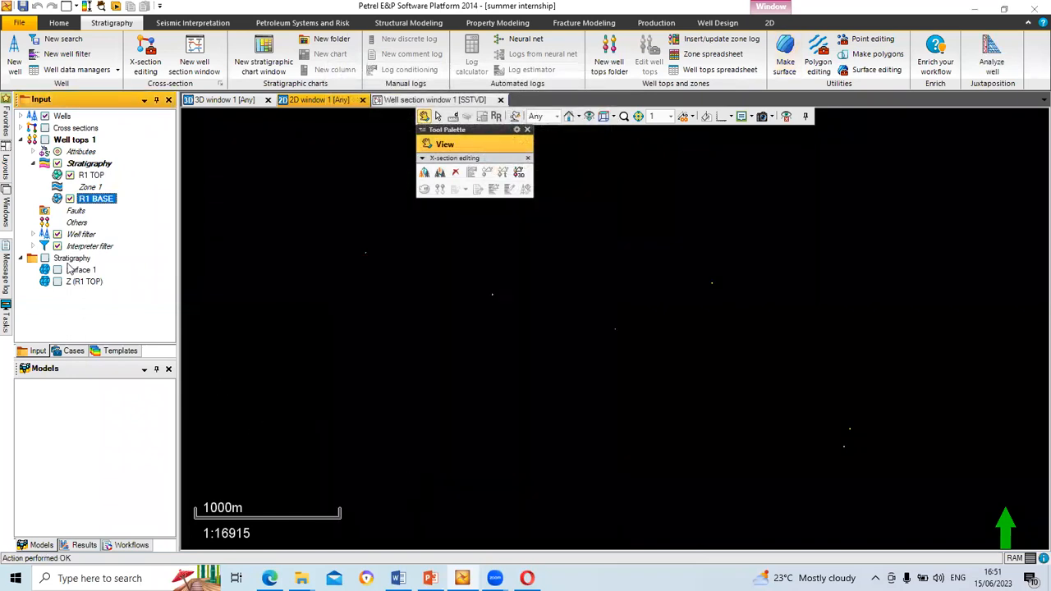
Step: Display Surface 1 and Z (R1 TOP) in the 3D window, view them from an angle, and leave only Surface 1 shown
left_click(243, 100)
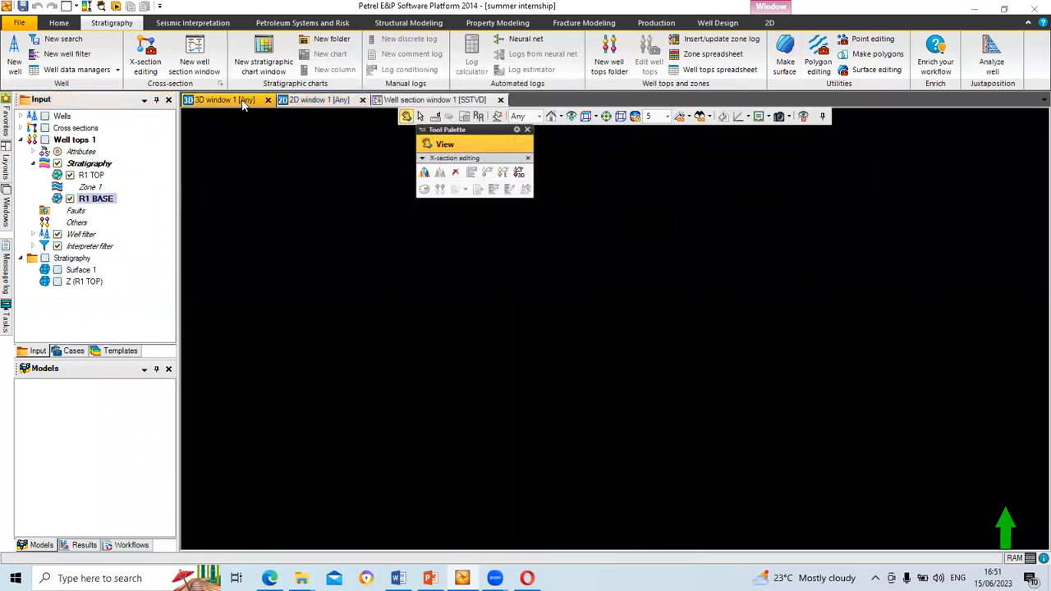
left_click(57, 270)
left_click(58, 281)
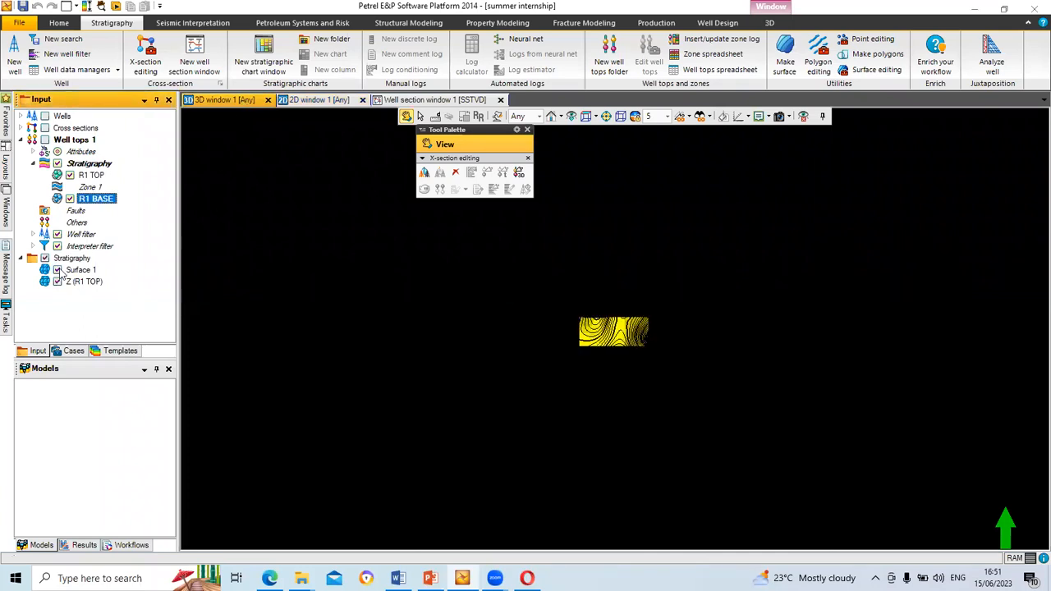
left_click_drag(608, 346, 564, 400)
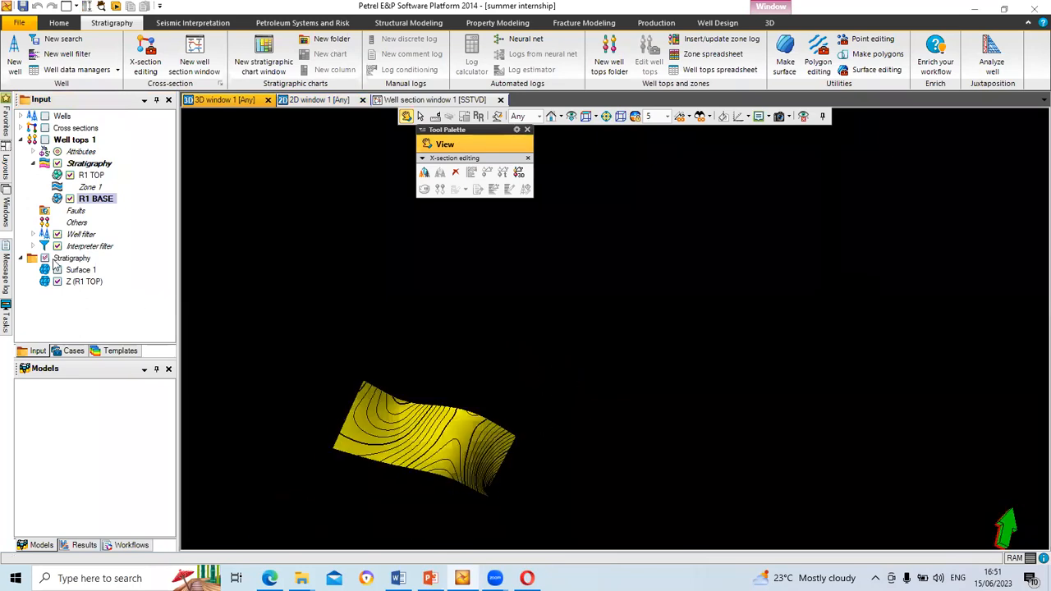
left_click(58, 271)
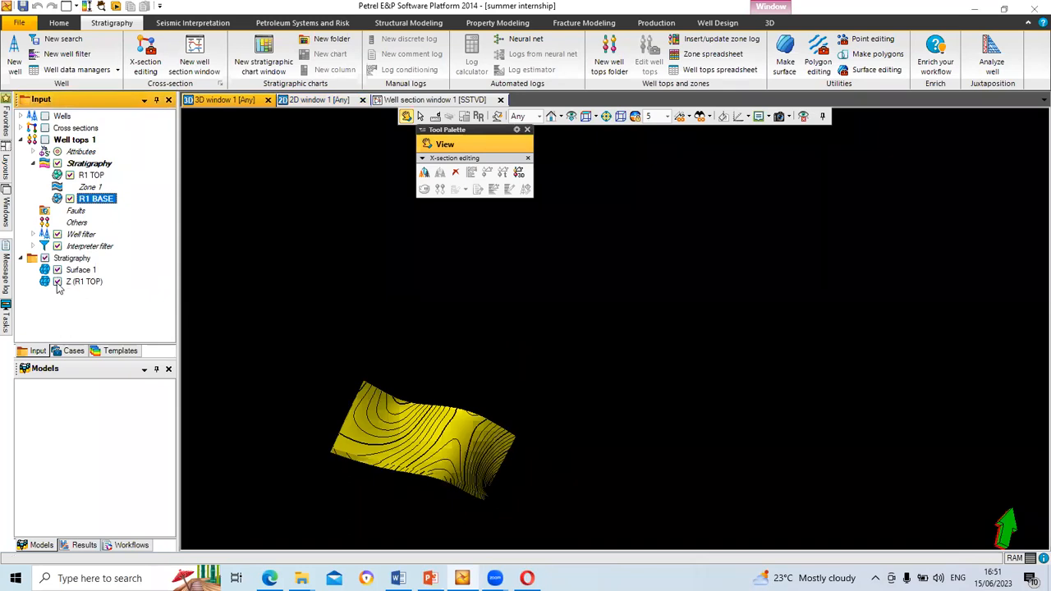
left_click(57, 282)
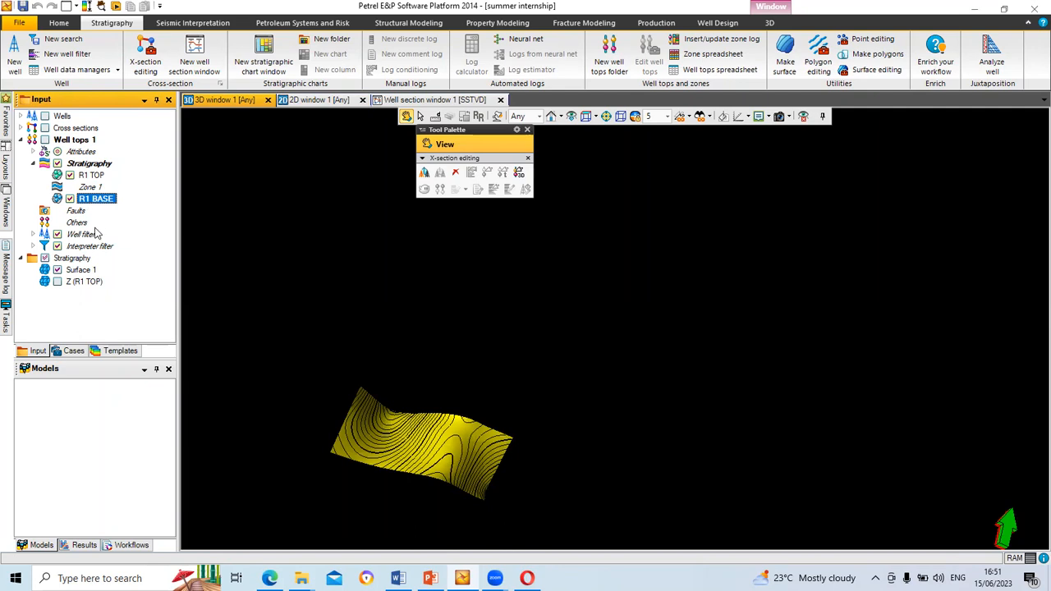
Step: Rename Surface 1 as R1 base in its settings
left_click(78, 270)
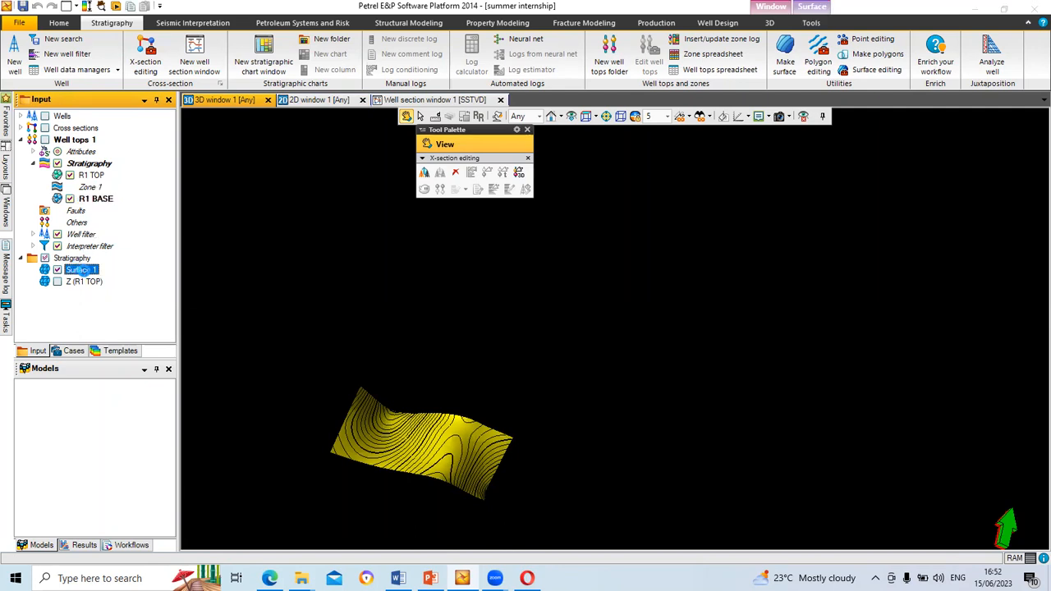
double_click(78, 270)
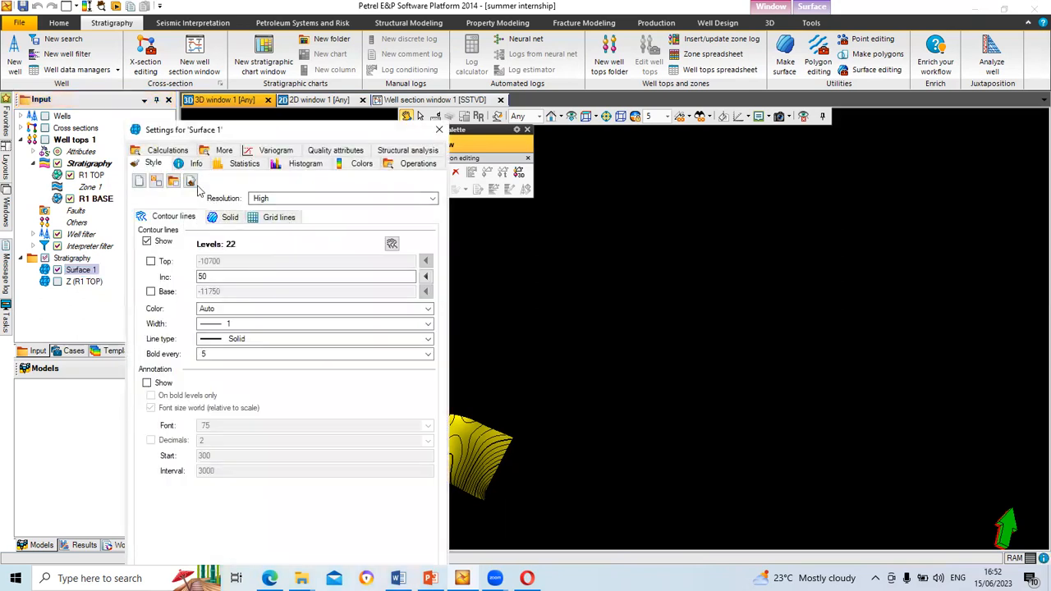
left_click(195, 164)
left_click_drag(265, 180, 218, 181)
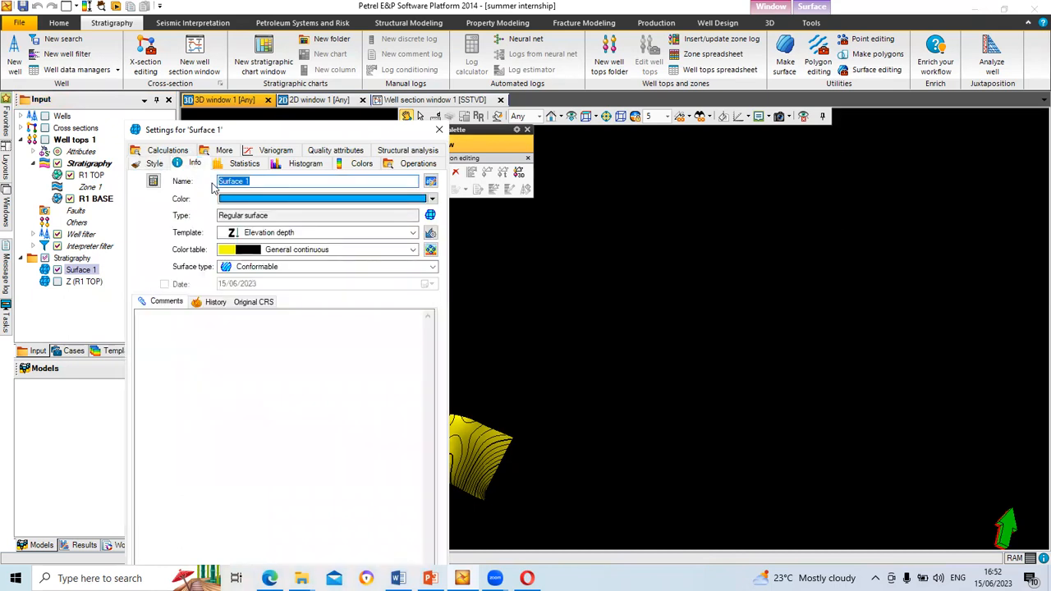
type("R1 base")
left_click_drag(352, 129, 345, 35)
left_click(311, 536)
left_click(342, 534)
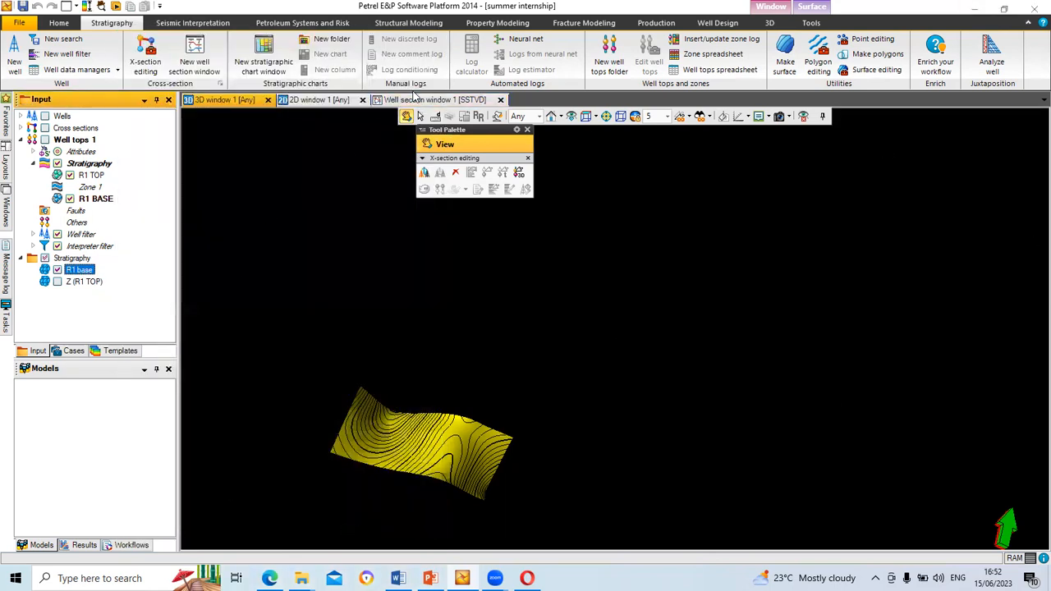
Step: Review the R1 top and base correlation across the wells in the well section window
left_click(419, 100)
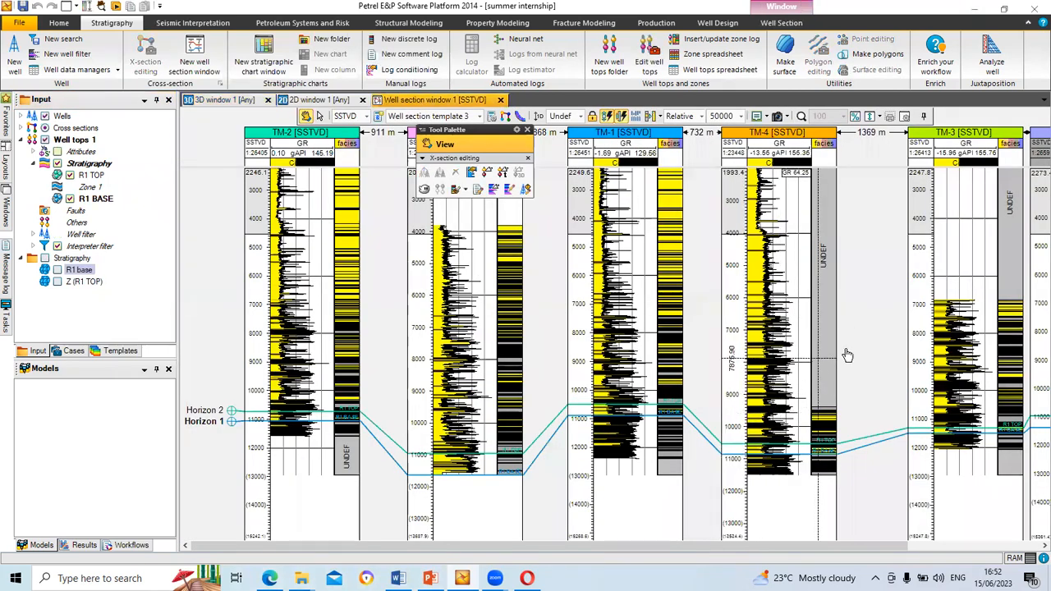
left_click_drag(530, 545, 508, 556)
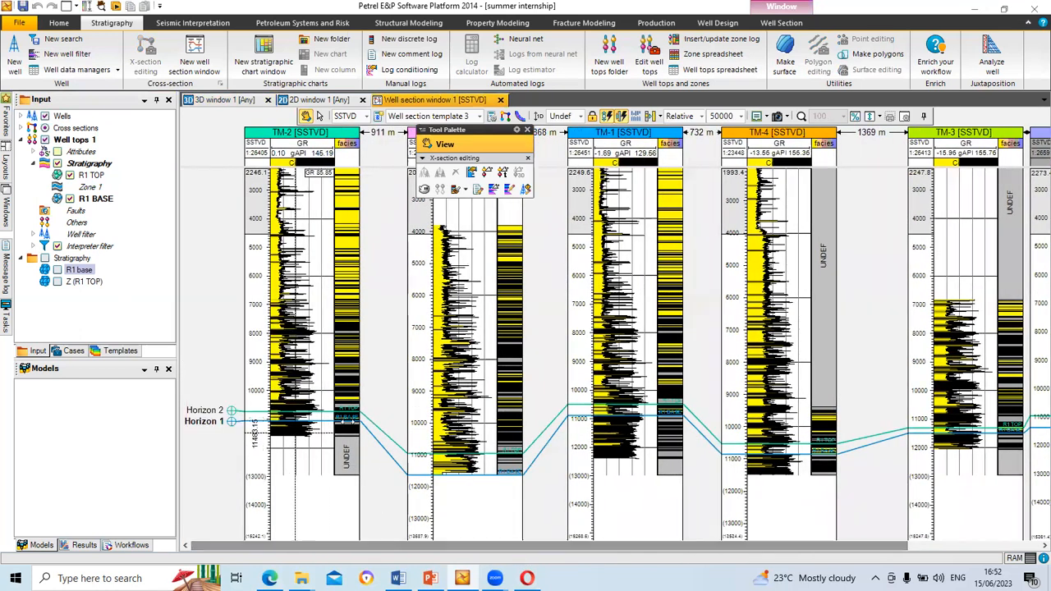
left_click_drag(596, 547, 645, 547)
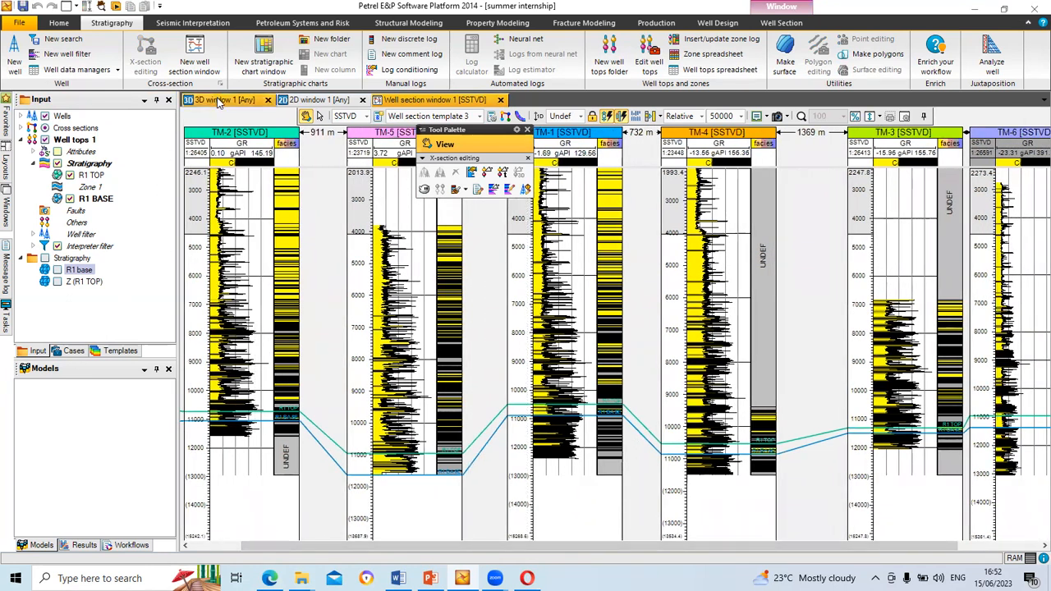
Step: Display the R1 base surface in the 2D window, examine its contours around the wells, and hide it again
left_click(307, 100)
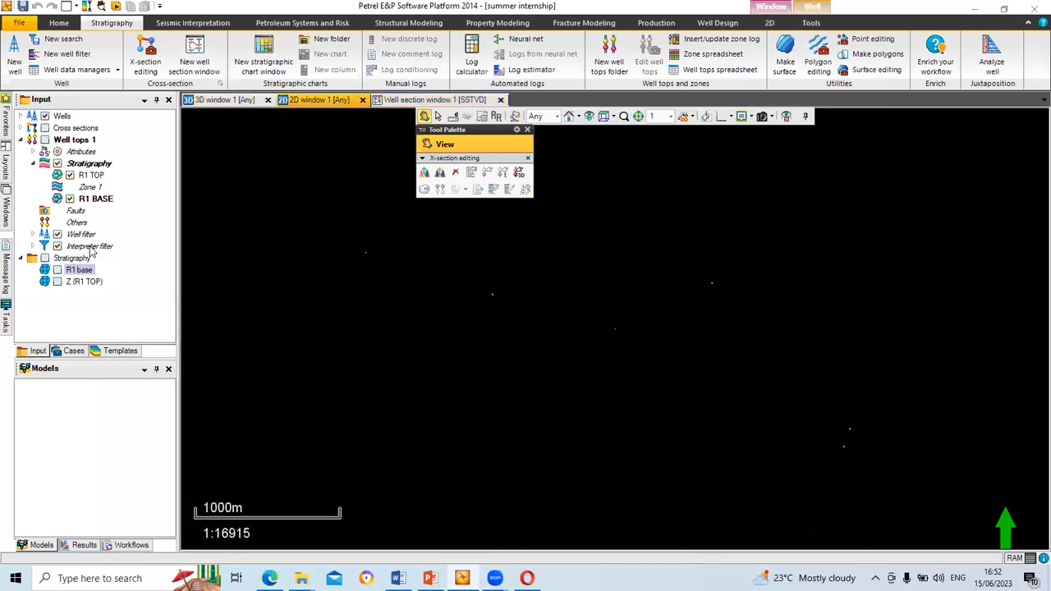
left_click(56, 271)
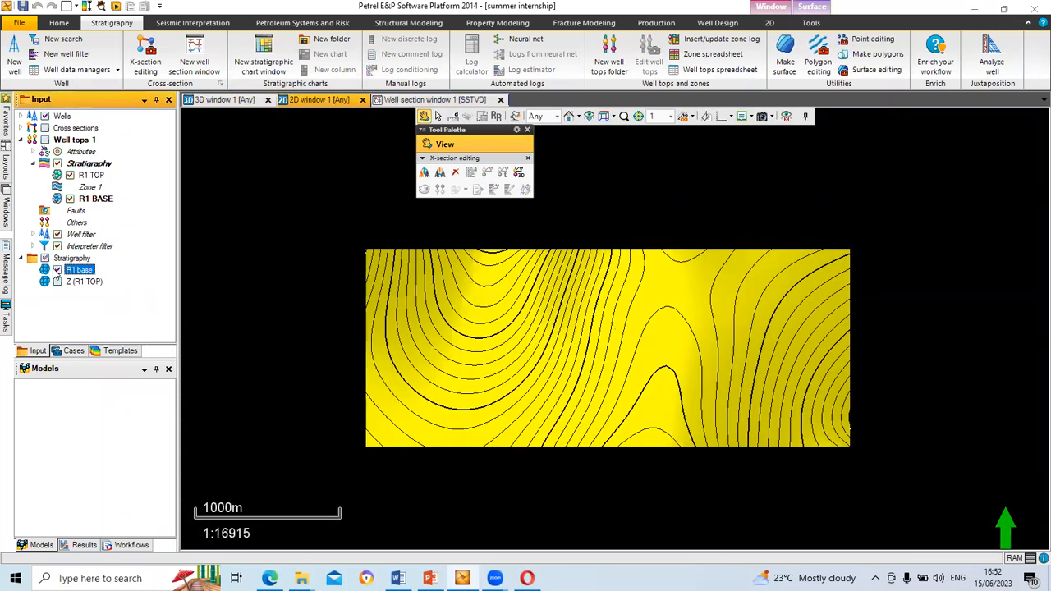
scroll(453, 303, "down", 5)
scroll(452, 329, "up", 5)
scroll(444, 370, "up", 2)
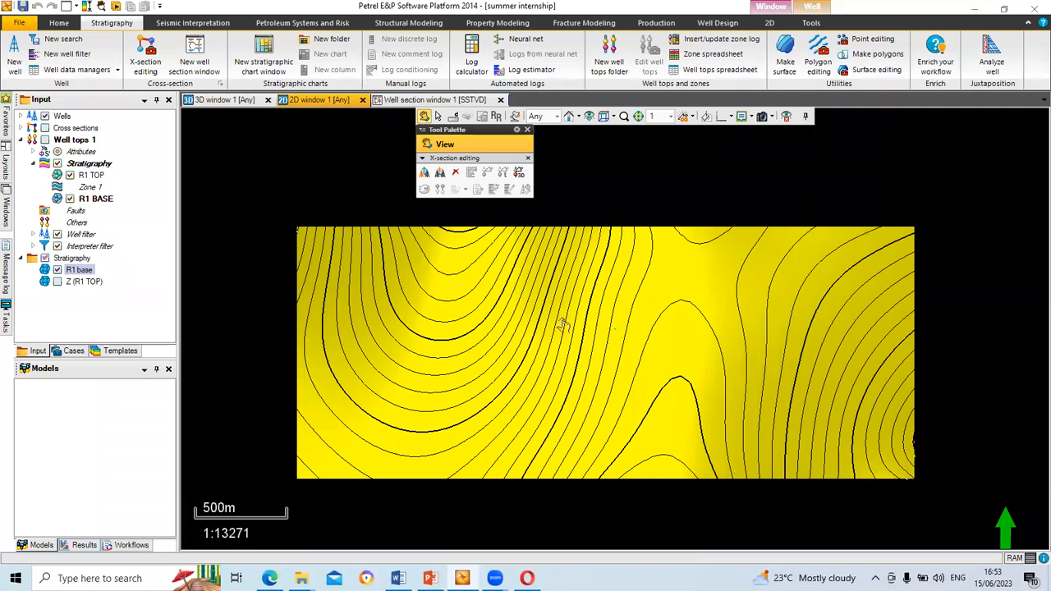
left_click(57, 271)
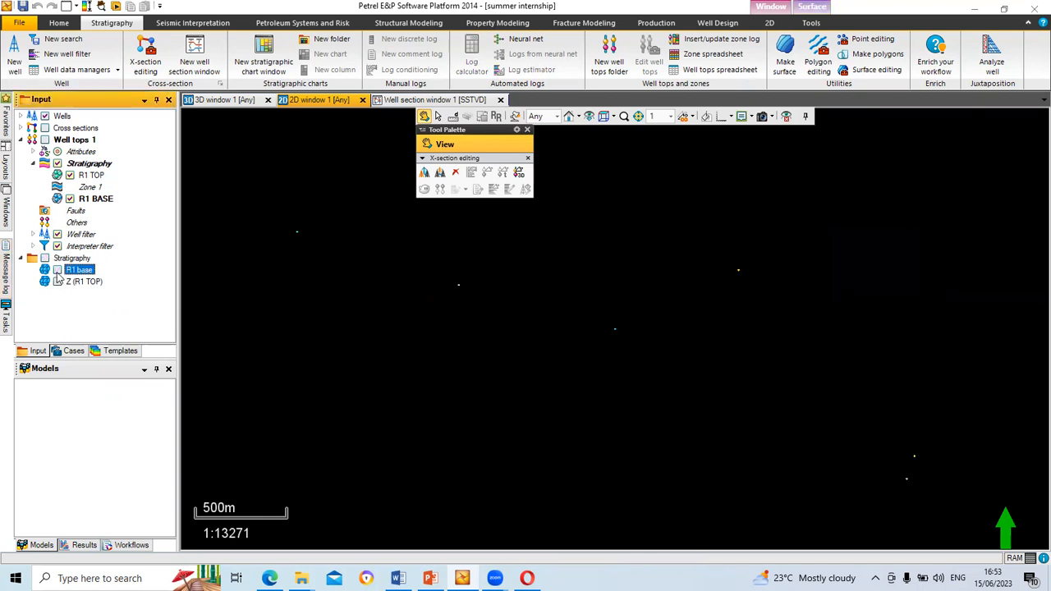
Step: Hide the R1 base surface in the 3D window and bring up the structural modeling commands
left_click(237, 100)
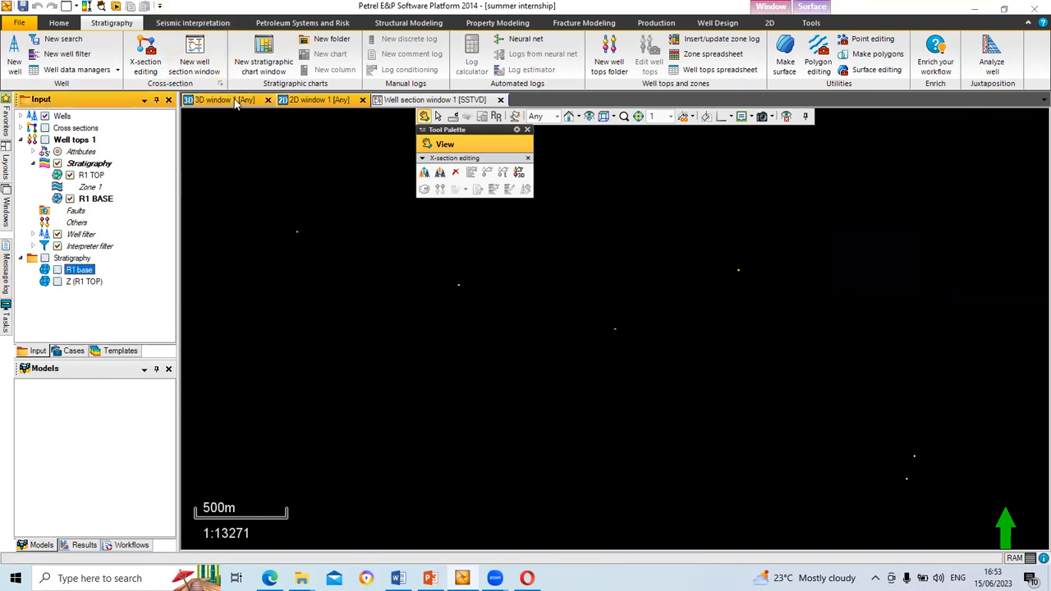
left_click(58, 270)
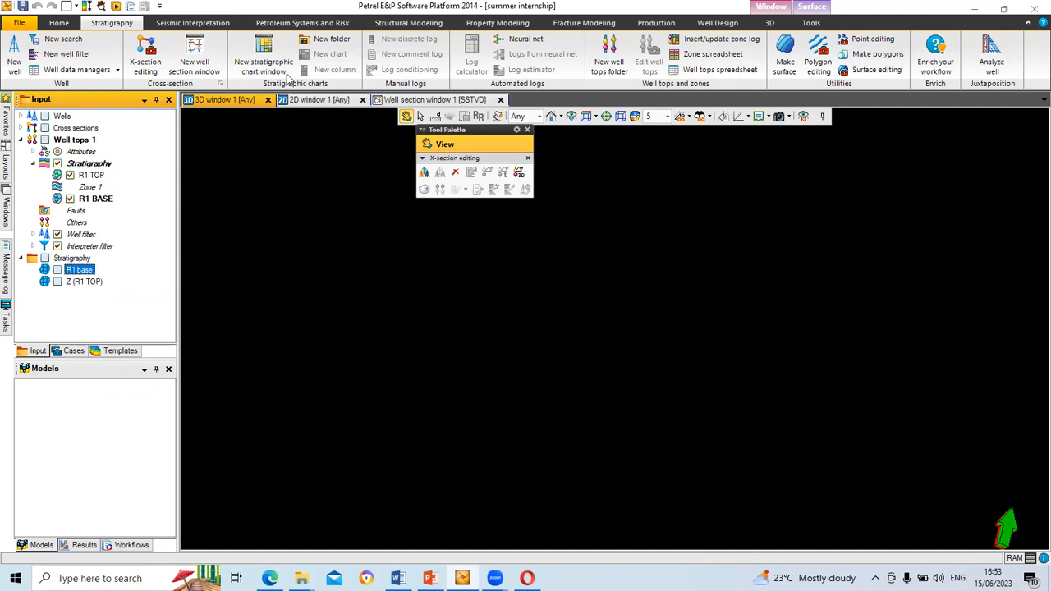
left_click(398, 26)
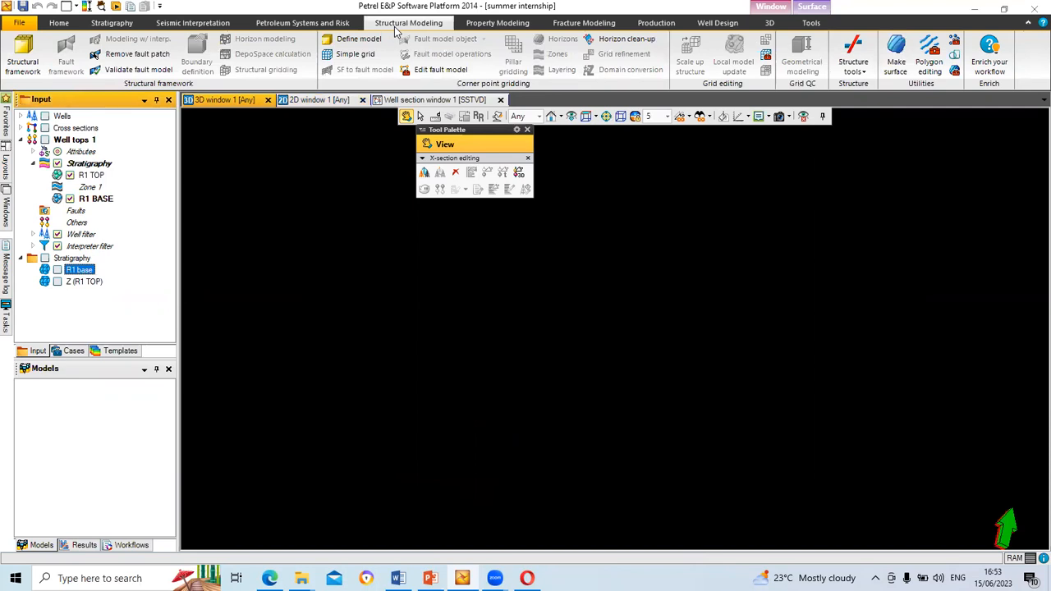
Step: Define a structural model under the name New model
left_click(368, 48)
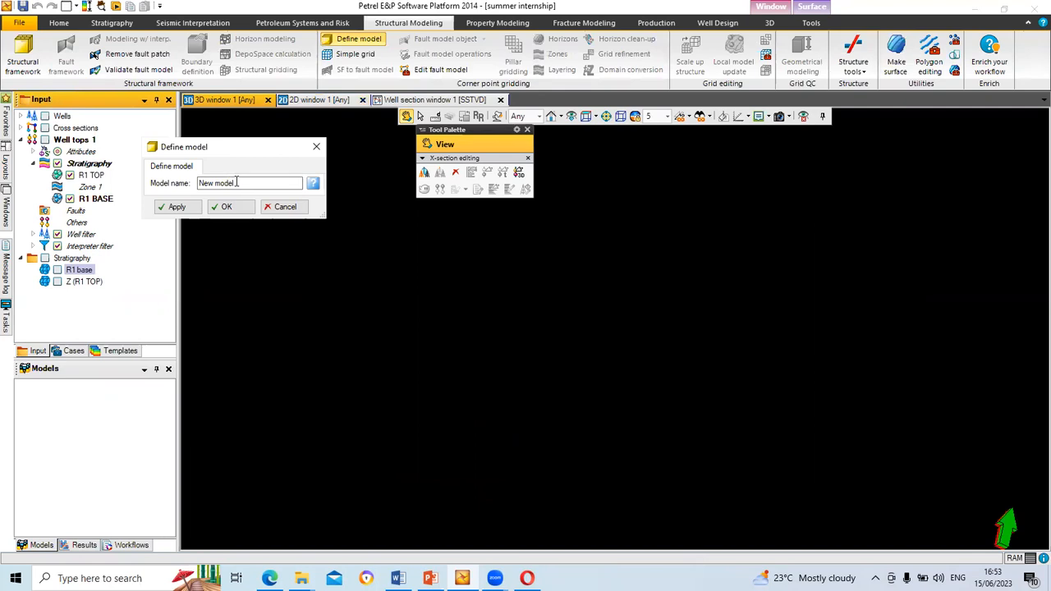
left_click(176, 207)
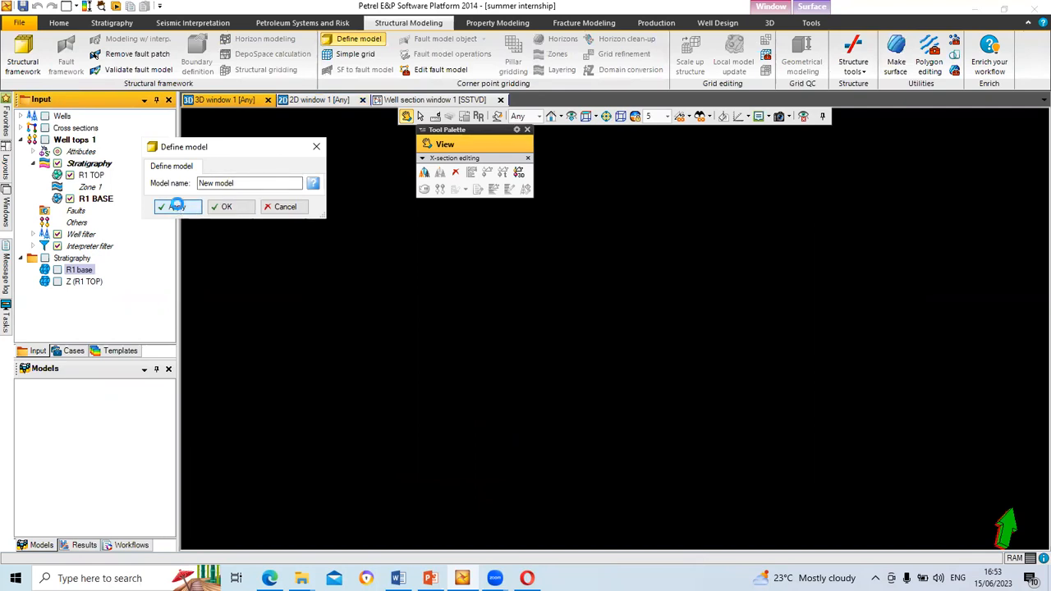
left_click(223, 206)
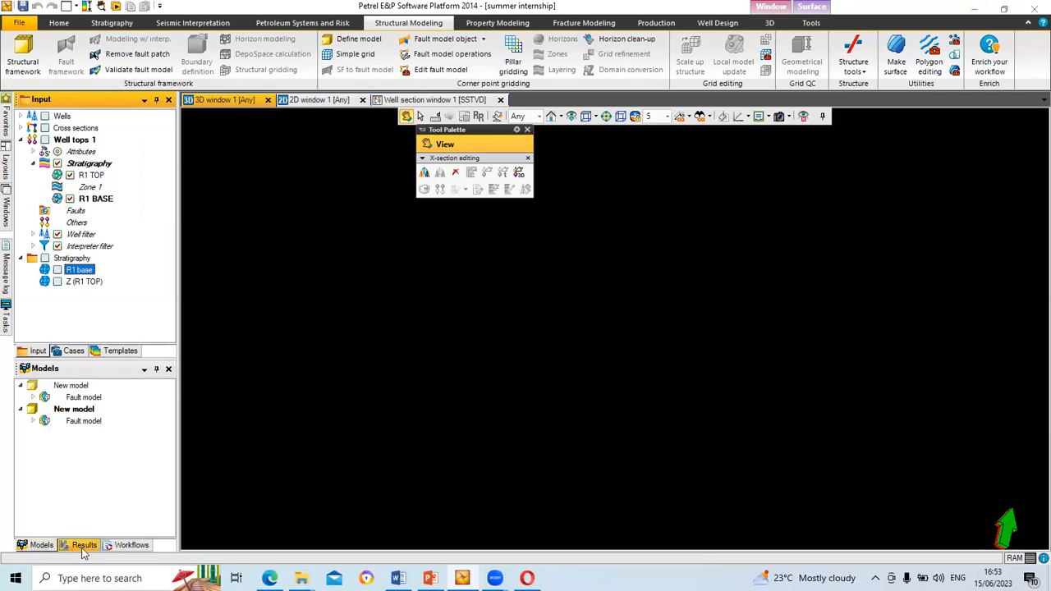
Step: Float the Models pane and place it below the Input pane's tree
left_click(41, 549)
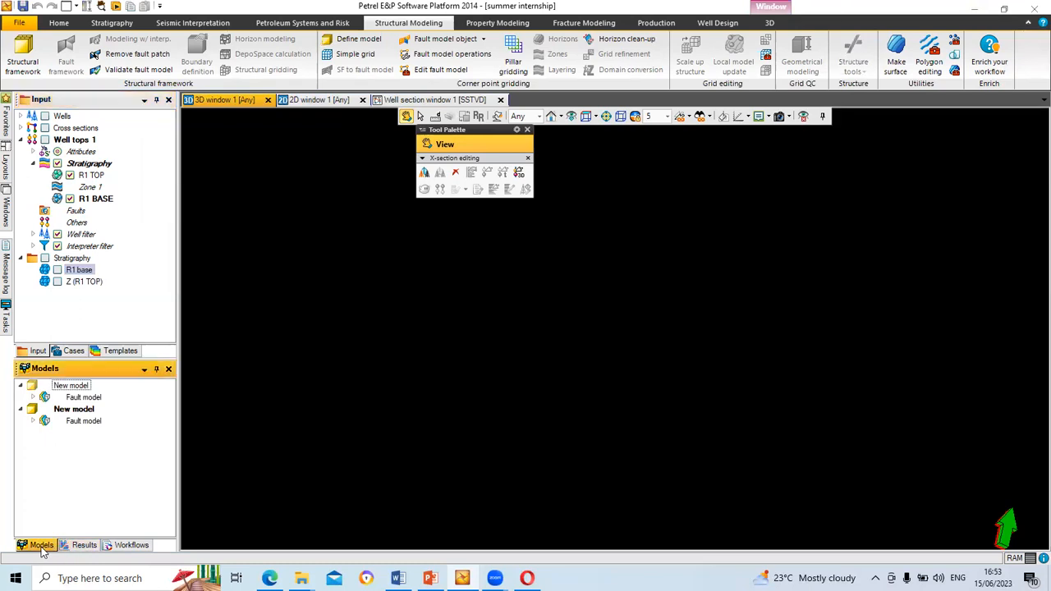
double_click(41, 547)
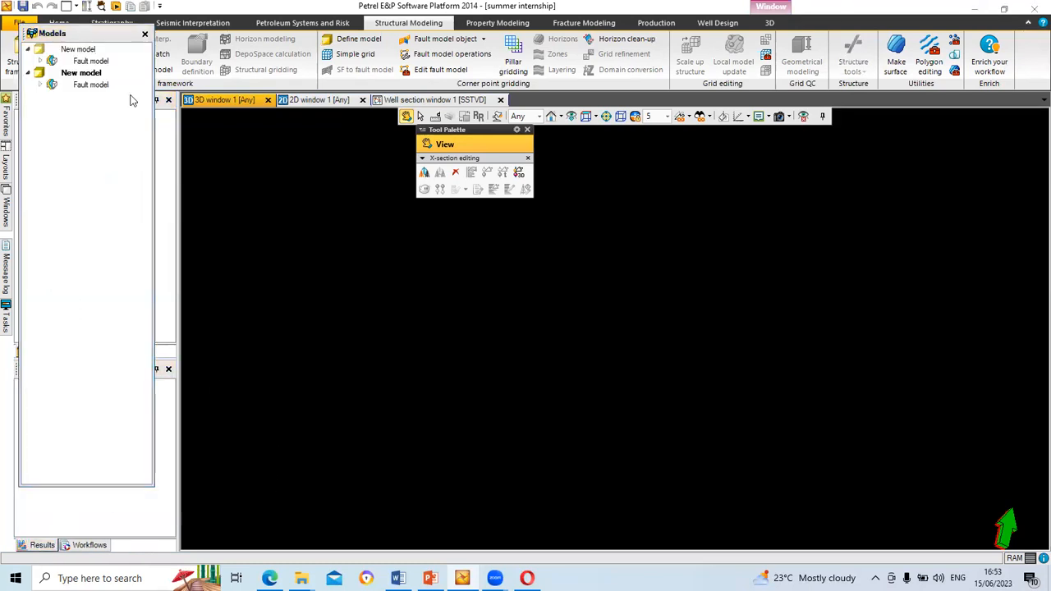
left_click_drag(123, 39, 106, 386)
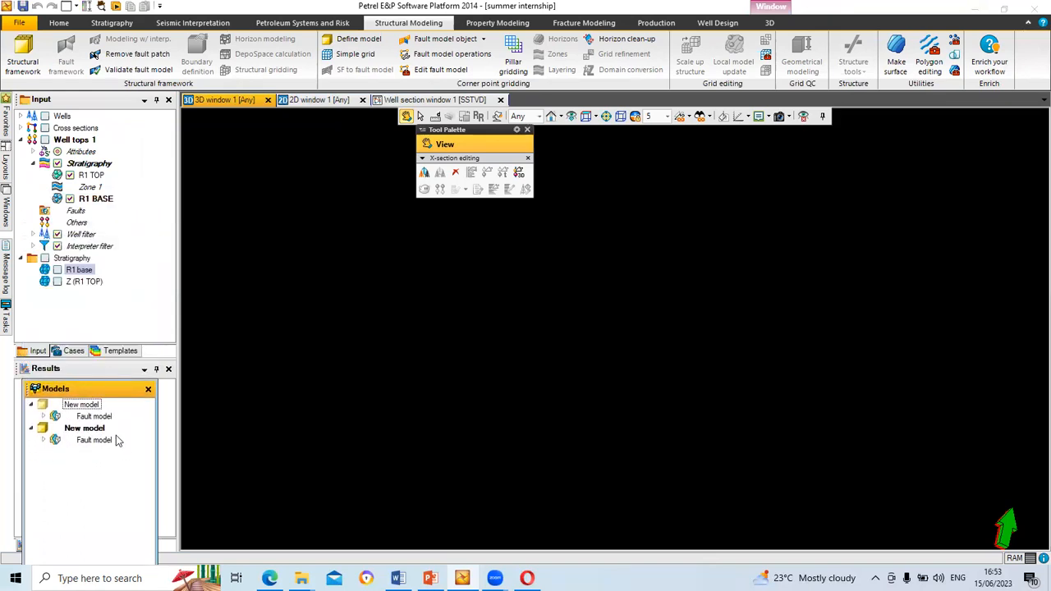
Step: Start a new simple grid named 3D grid and set both its top and base limits to Surface
left_click(355, 55)
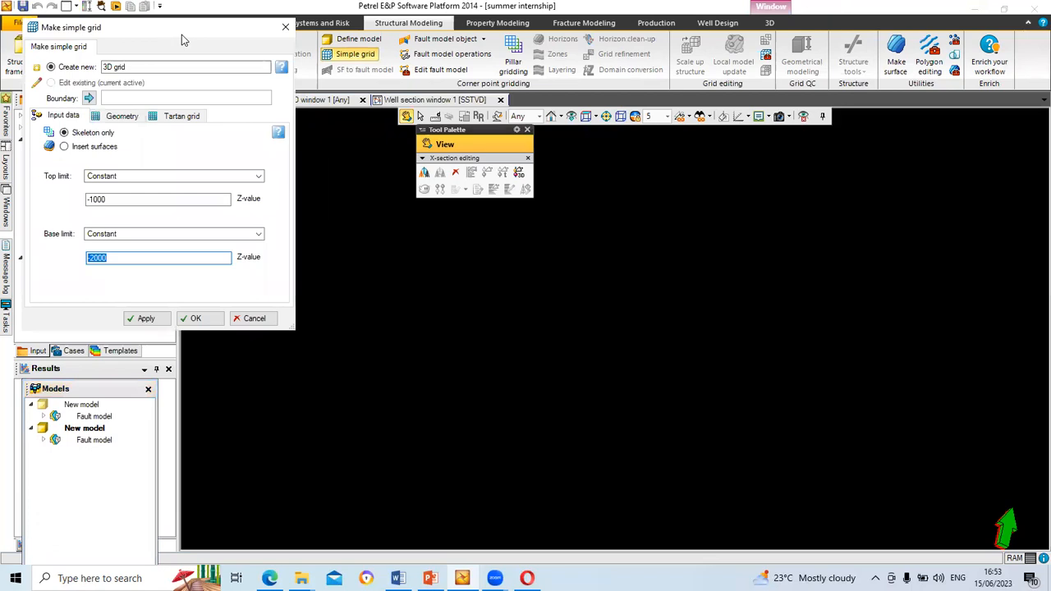
left_click_drag(182, 35, 568, 81)
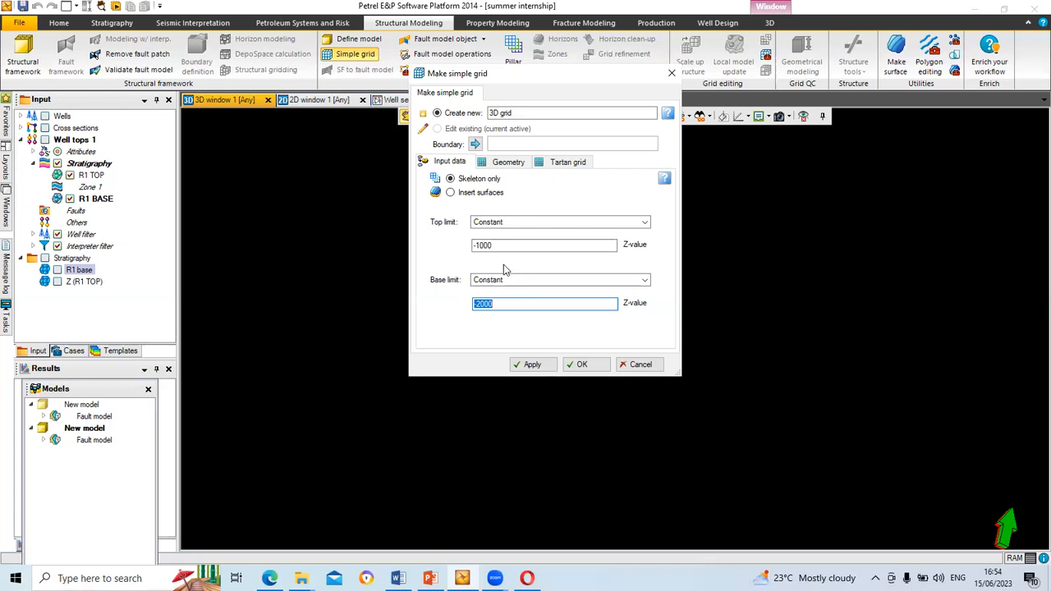
left_click(526, 223)
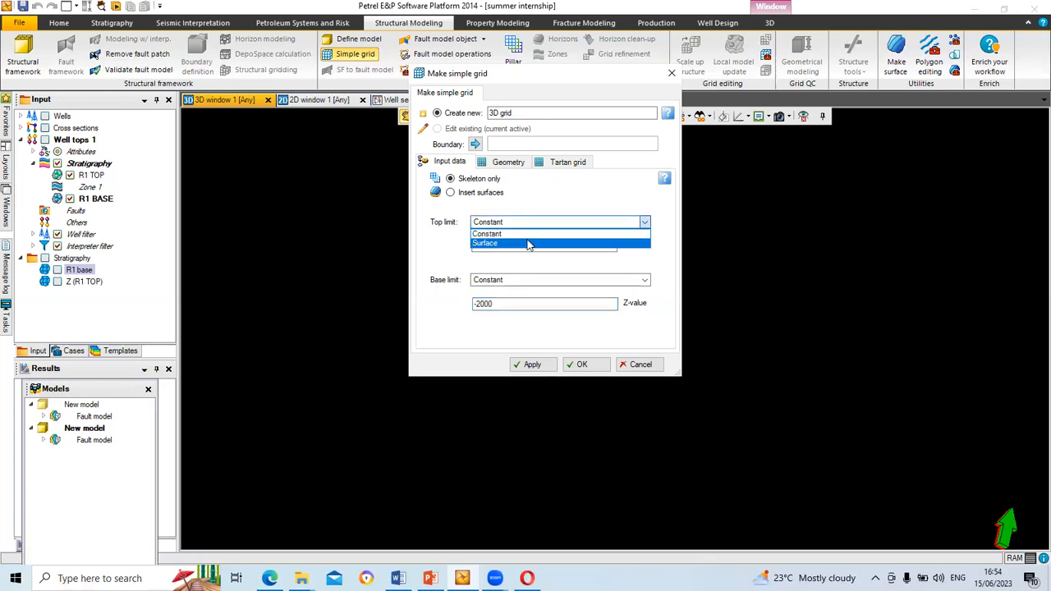
left_click(529, 244)
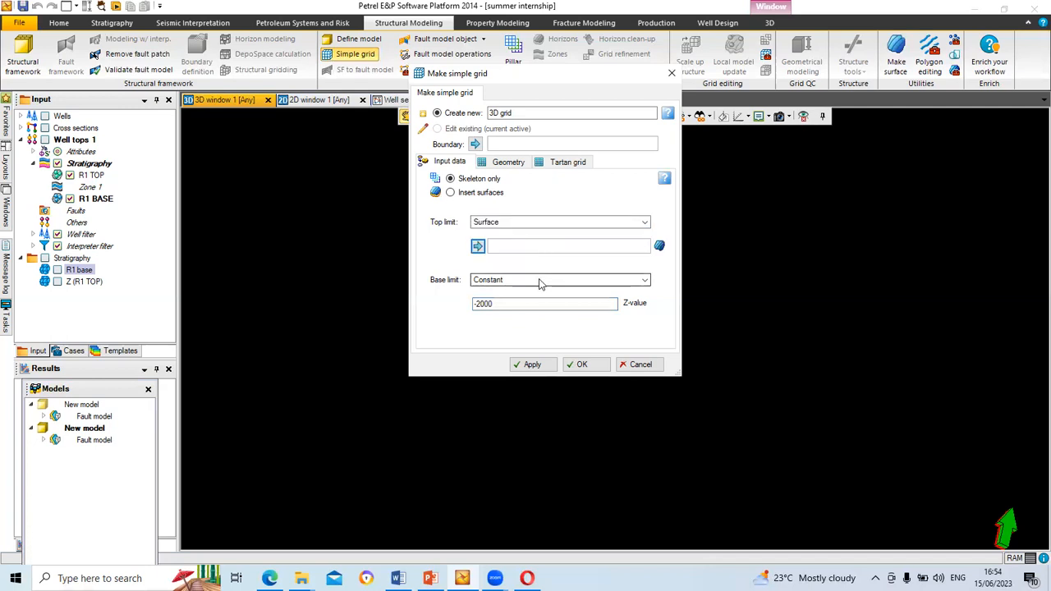
left_click(539, 282)
left_click(530, 301)
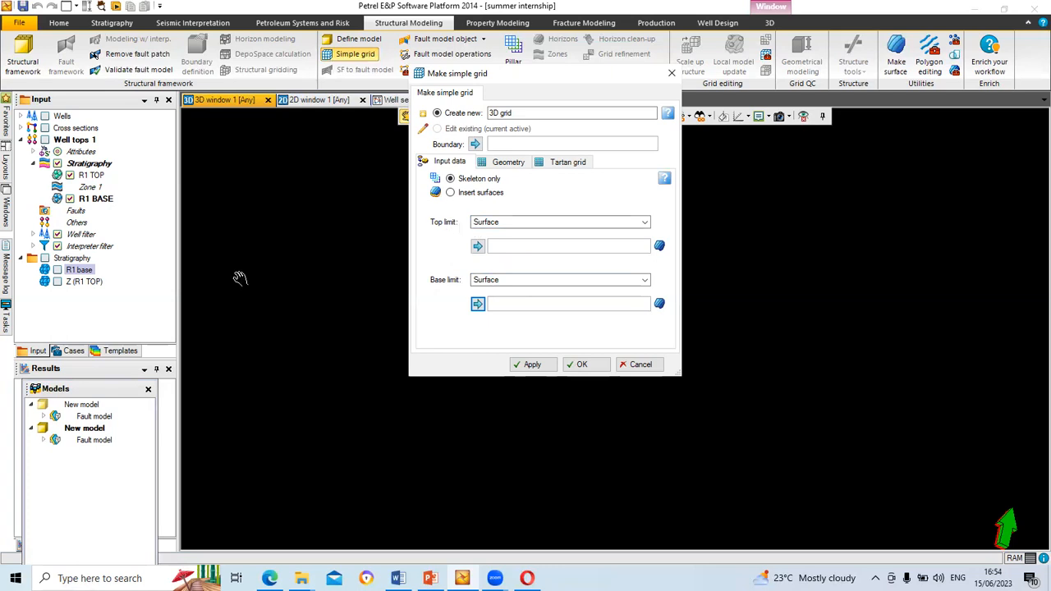
Step: Assign Z (R1 TOP) as the simple grid's top limit and R1 base as its base limit, and try to generate it
left_click(81, 280)
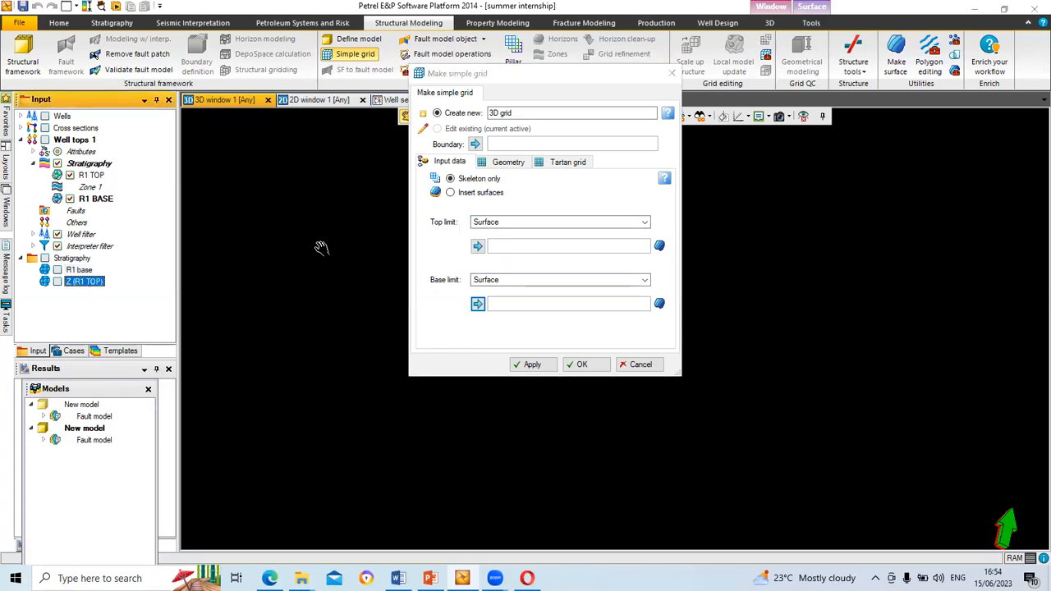
left_click(478, 246)
left_click(82, 273)
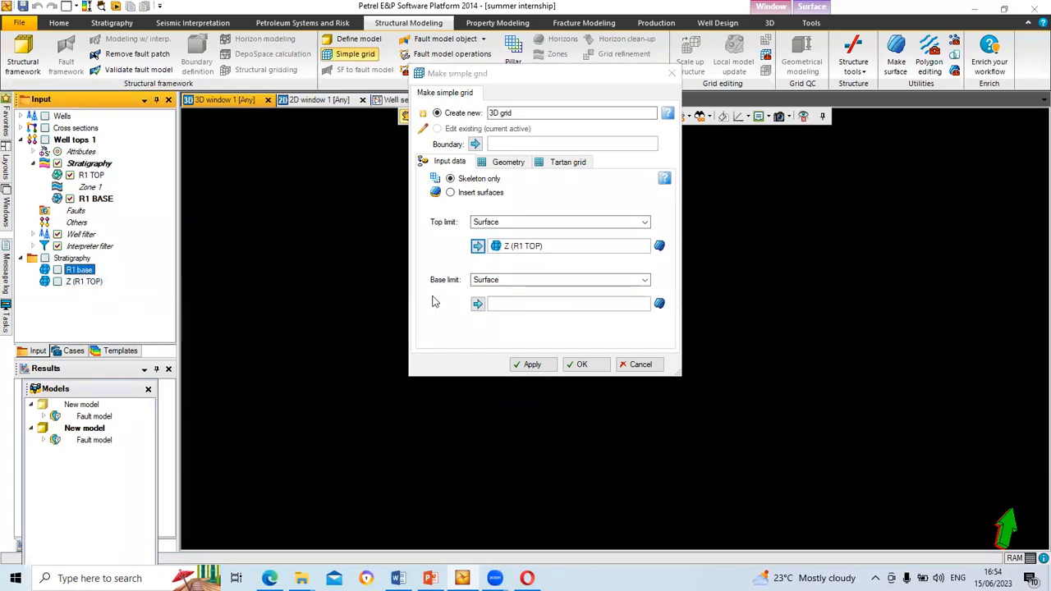
left_click(477, 305)
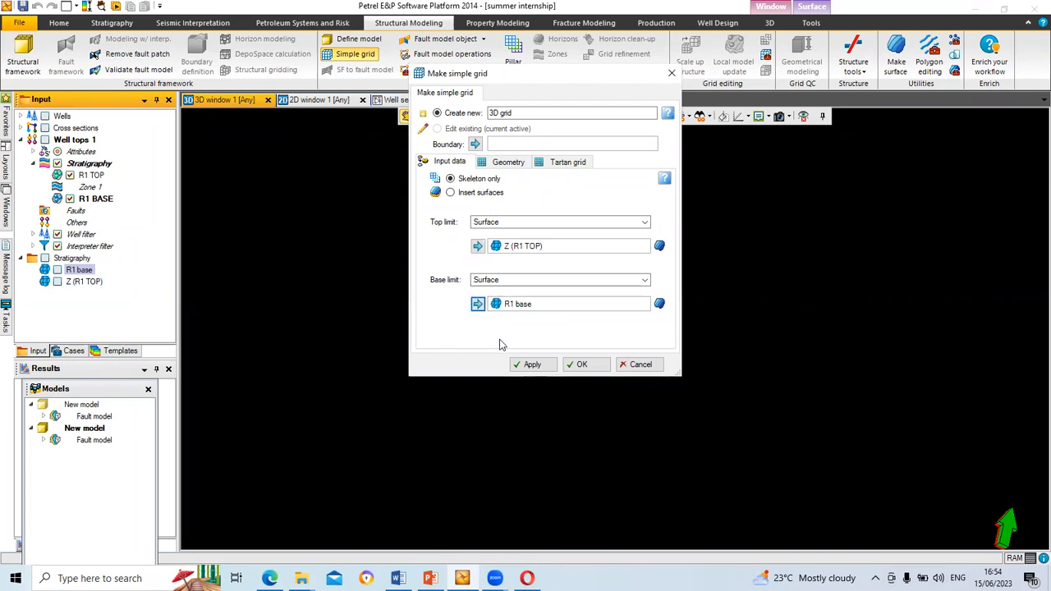
left_click(532, 365)
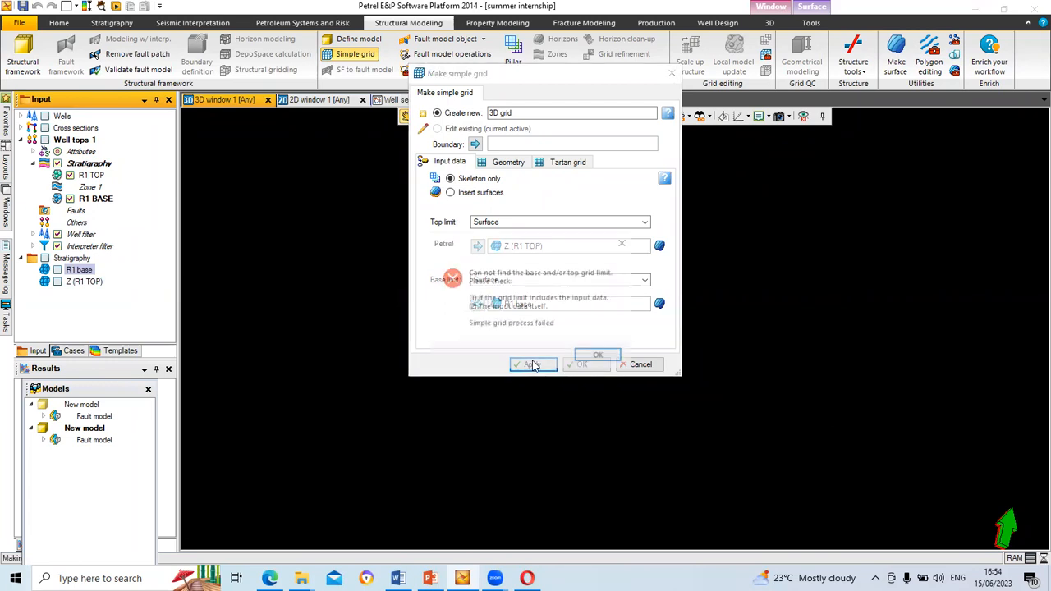
left_click(624, 242)
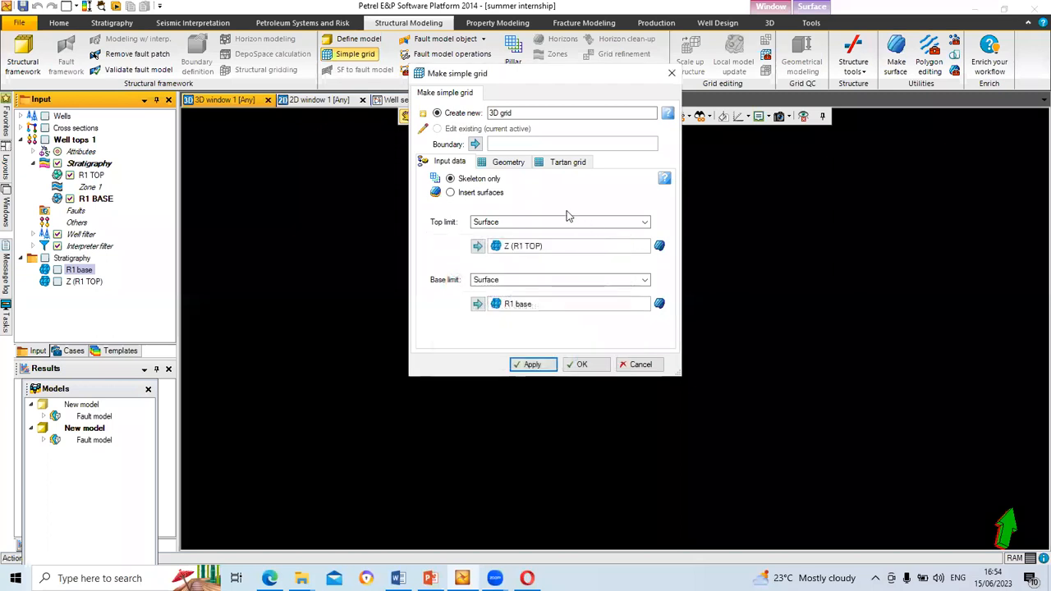
Step: Set the grid size and position to automatic from input data/boundary, create the 3D grid, and expand its contents in the Models pane
left_click(517, 163)
left_click(431, 194)
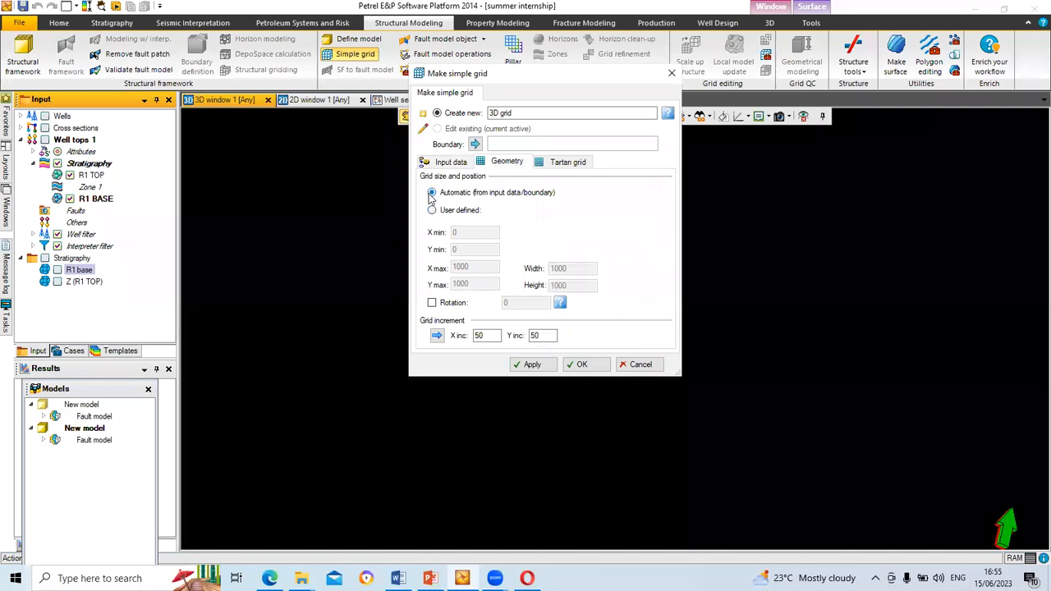
left_click(446, 164)
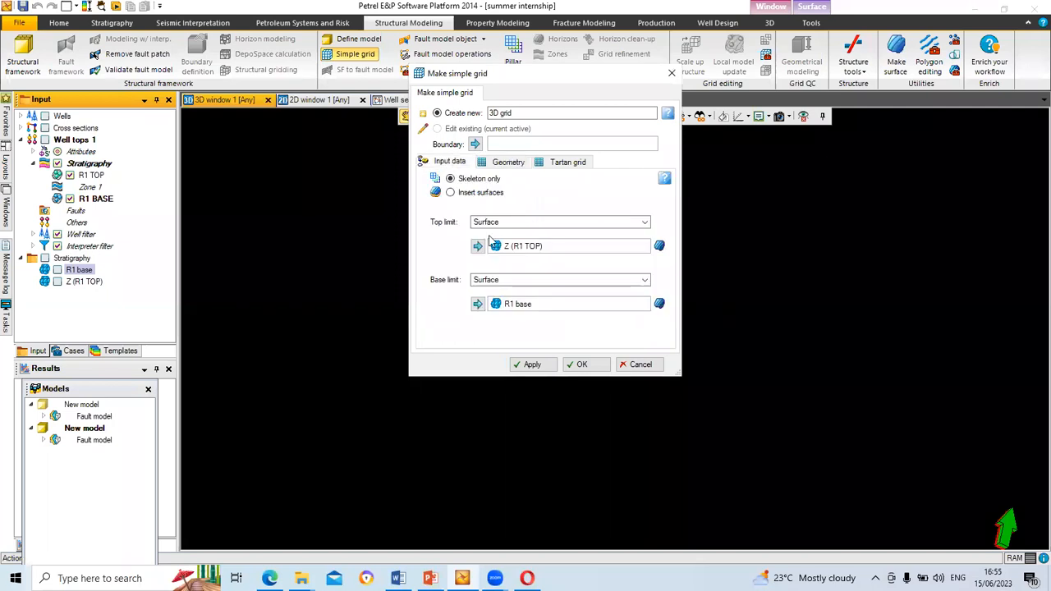
left_click(532, 365)
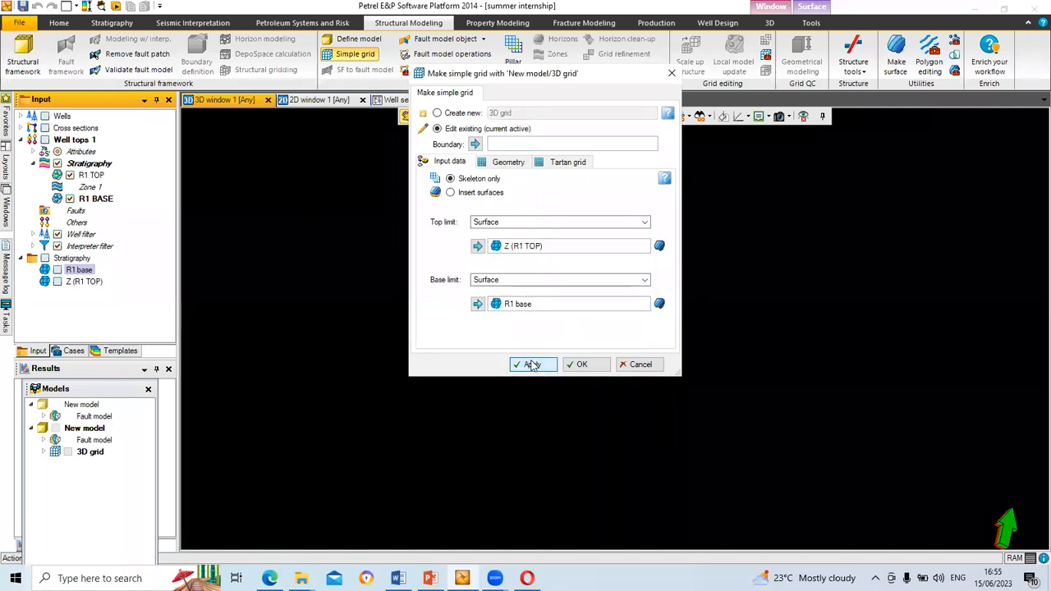
left_click(581, 365)
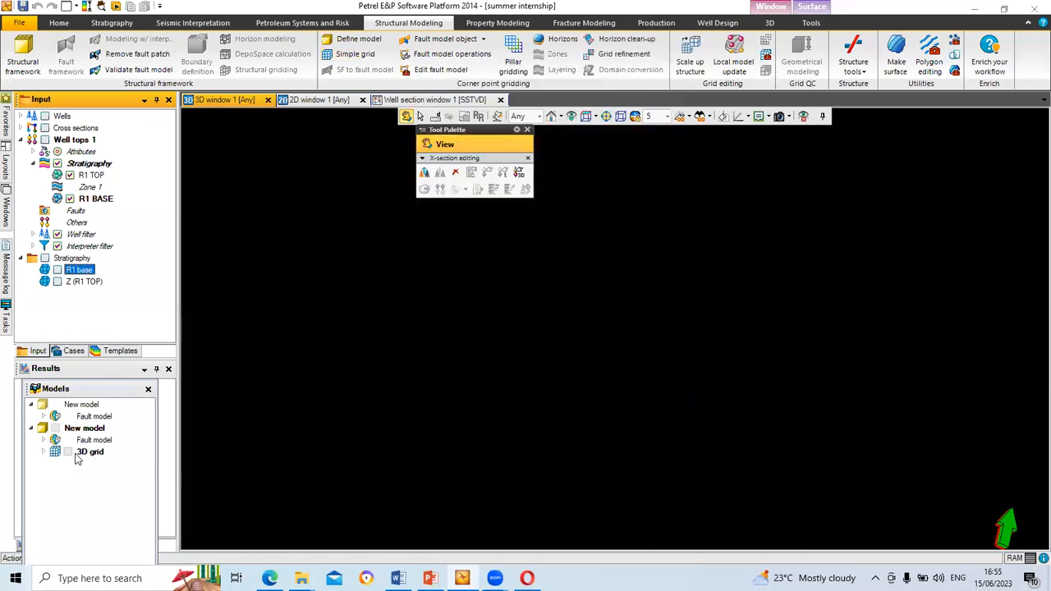
left_click(43, 453)
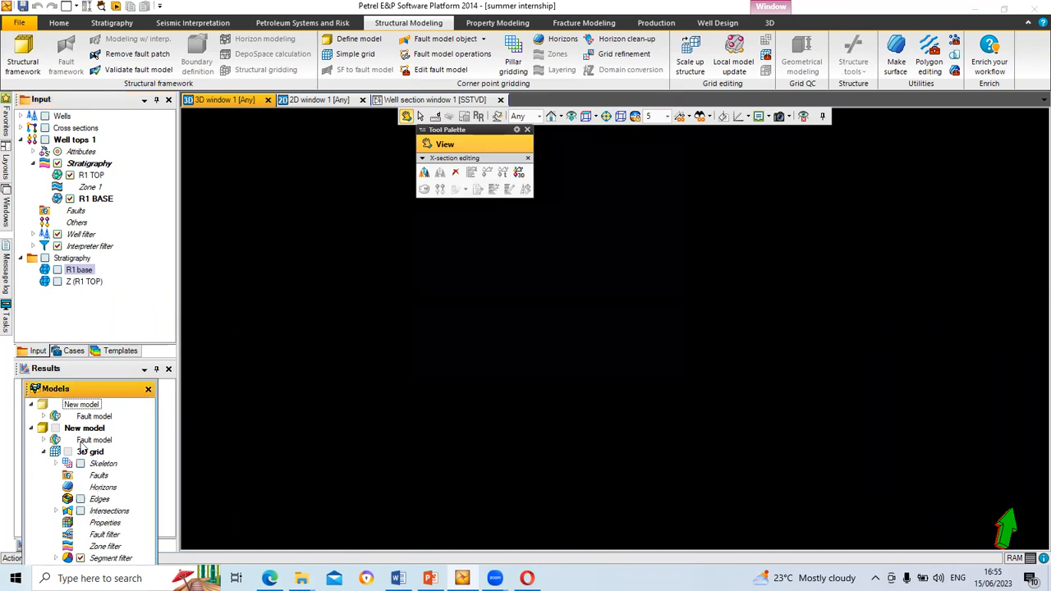
left_click_drag(90, 391, 85, 343)
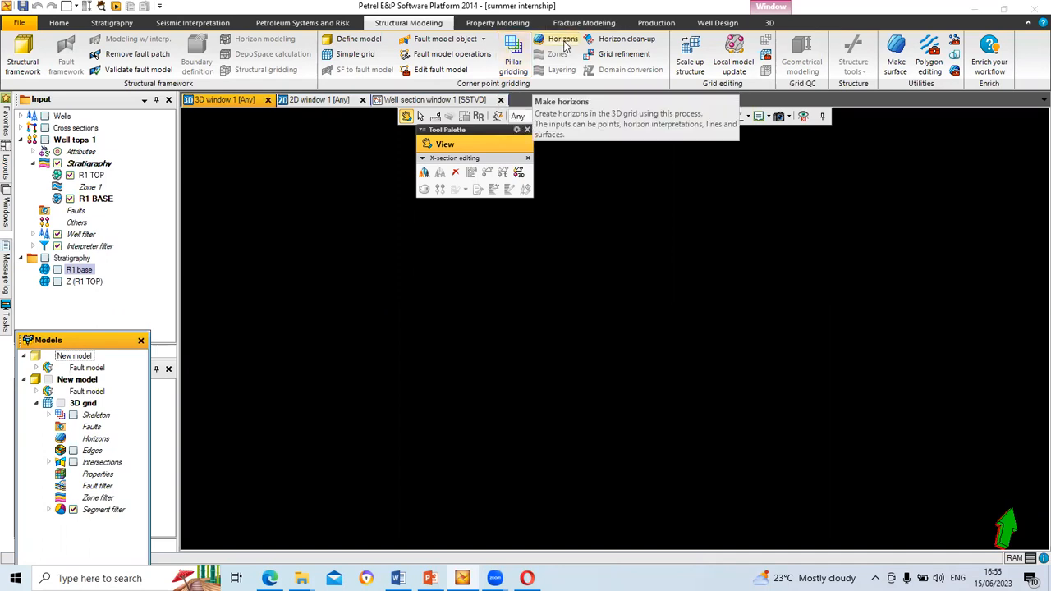
Step: Start the Make horizons process for the 3D grid and add two horizon rows to its table
left_click(563, 41)
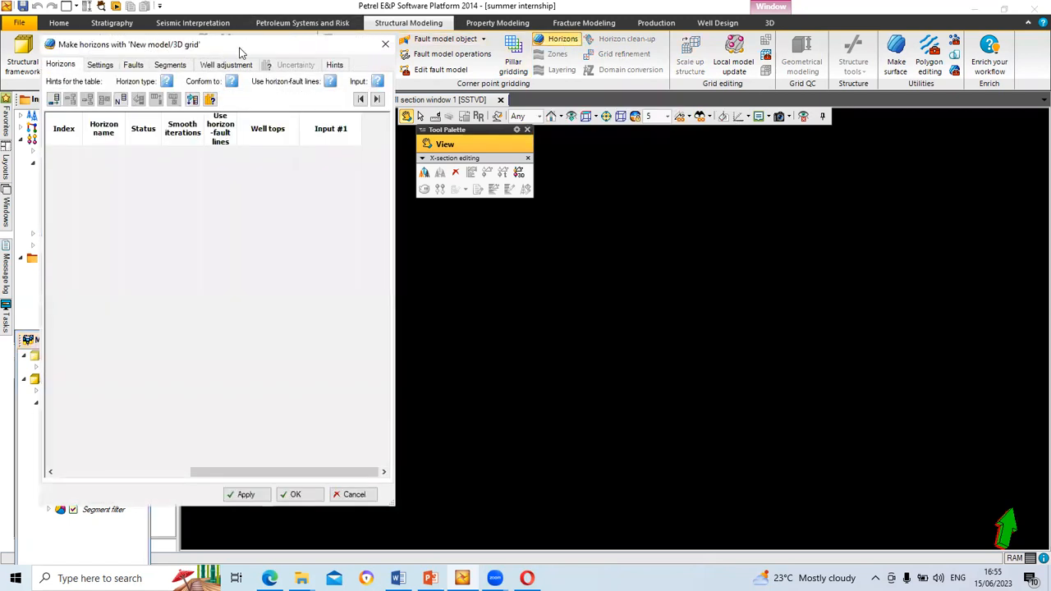
left_click_drag(241, 53, 524, 89)
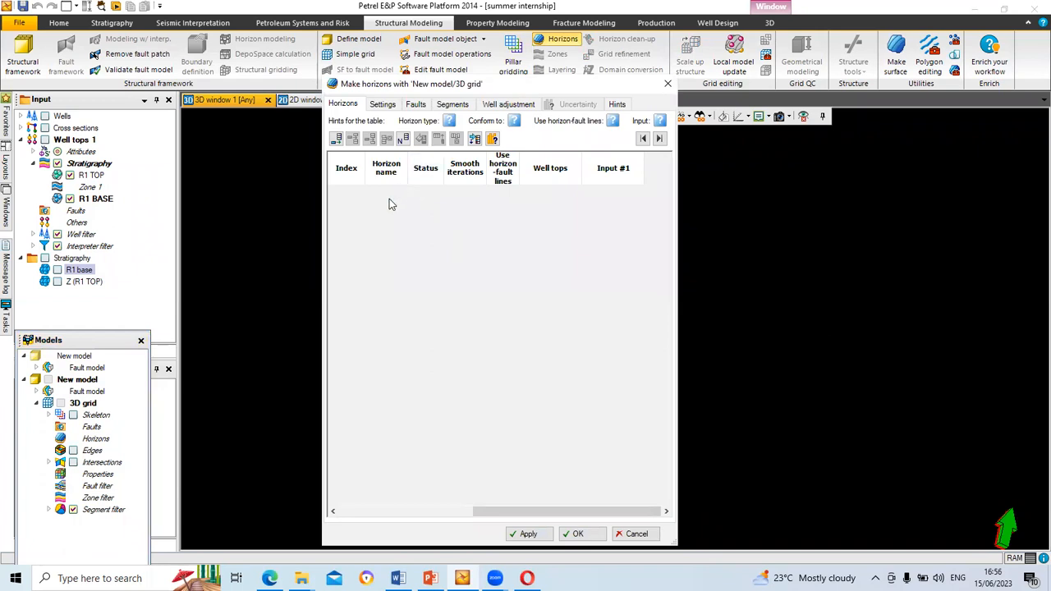
left_click(336, 138)
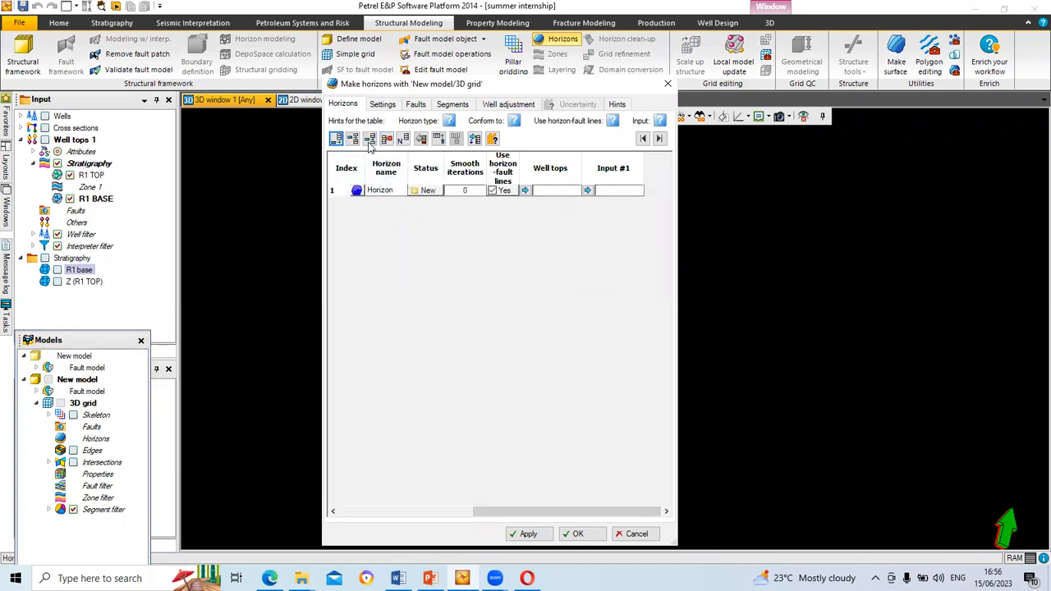
left_click(336, 139)
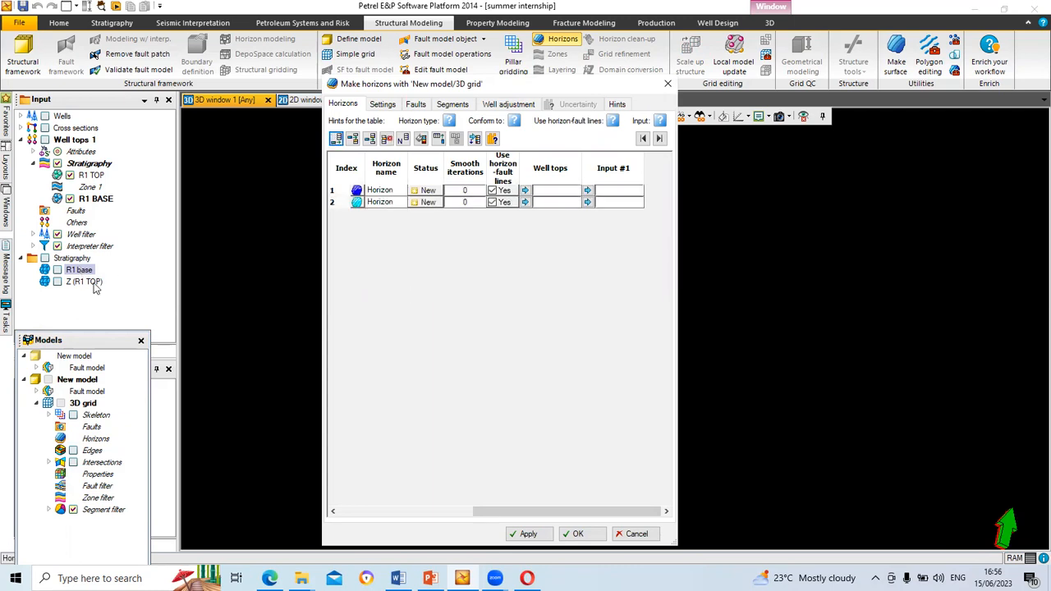
Step: Assign the Z (R1 TOP) surface to the first horizon and R1 base to the second, and create both horizons
left_click(85, 281)
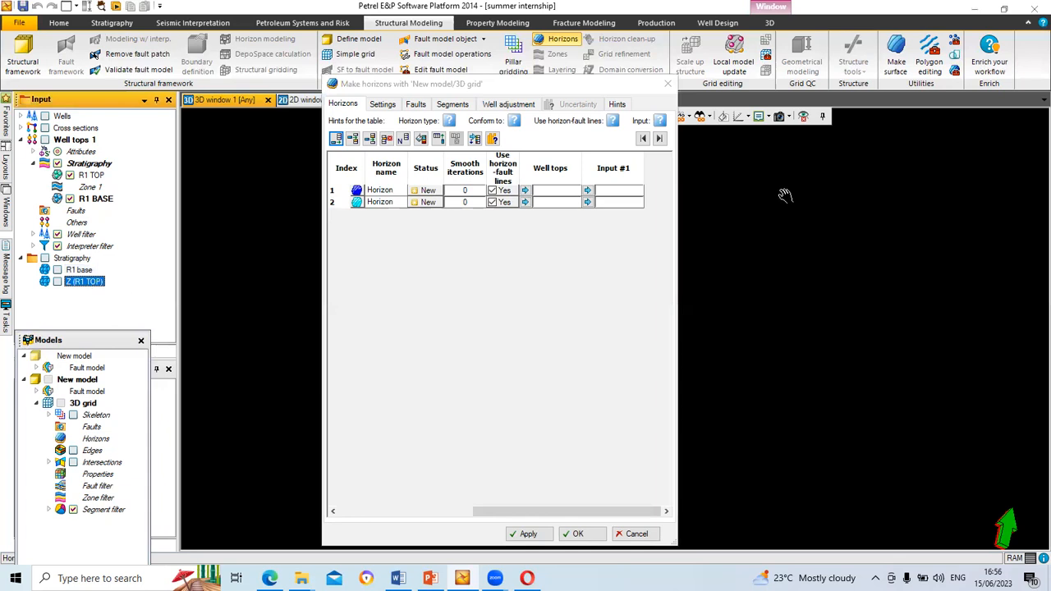
left_click(588, 193)
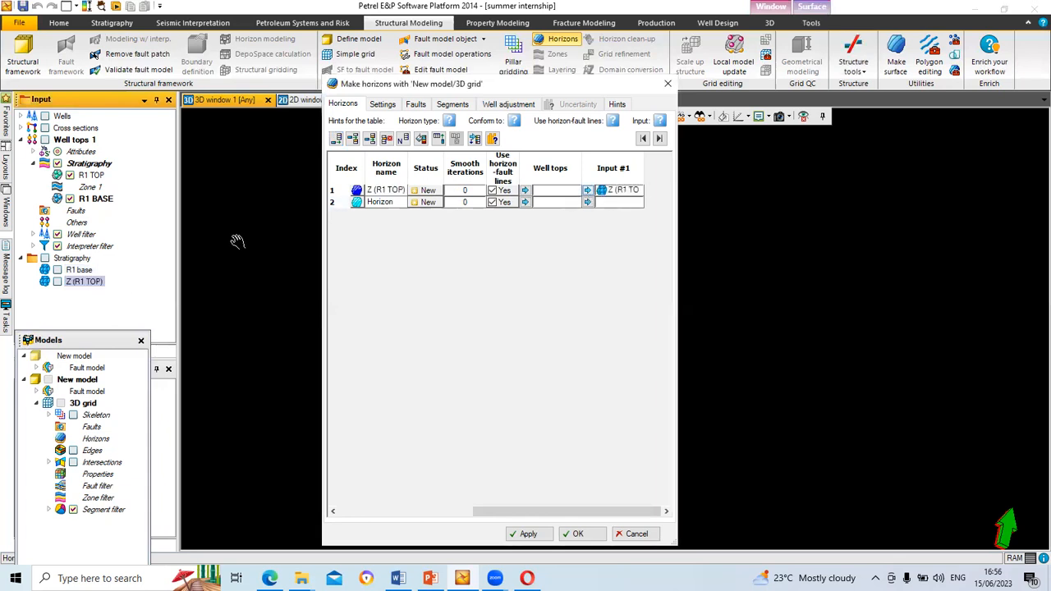
left_click(85, 272)
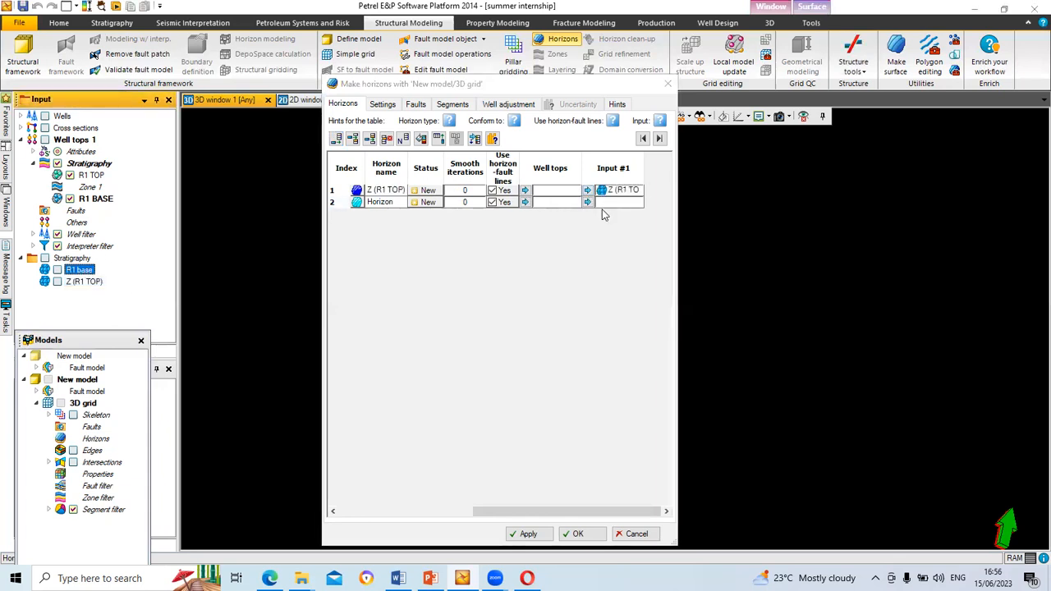
left_click(588, 202)
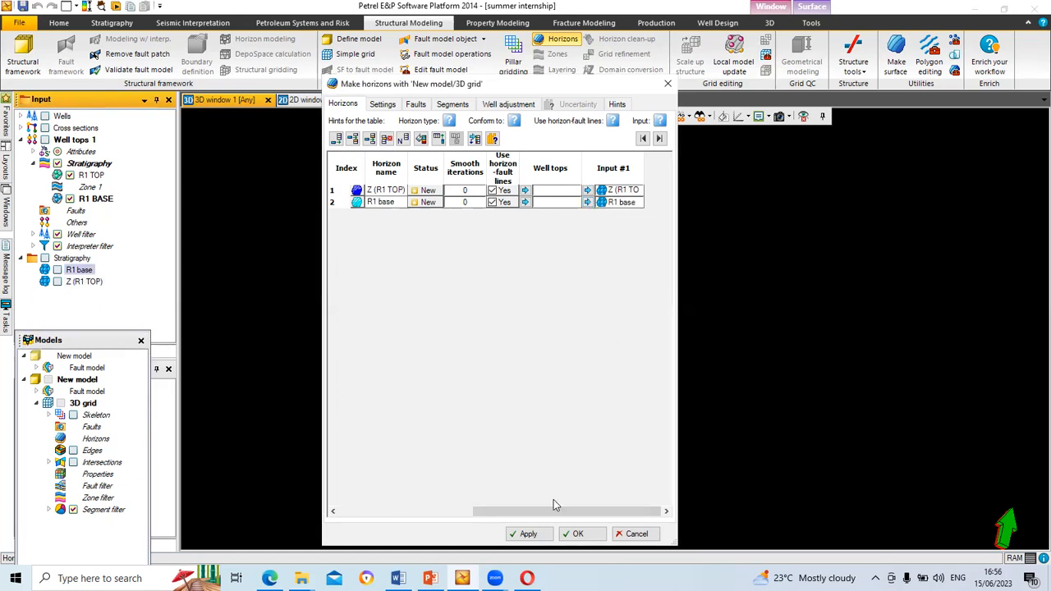
left_click(528, 534)
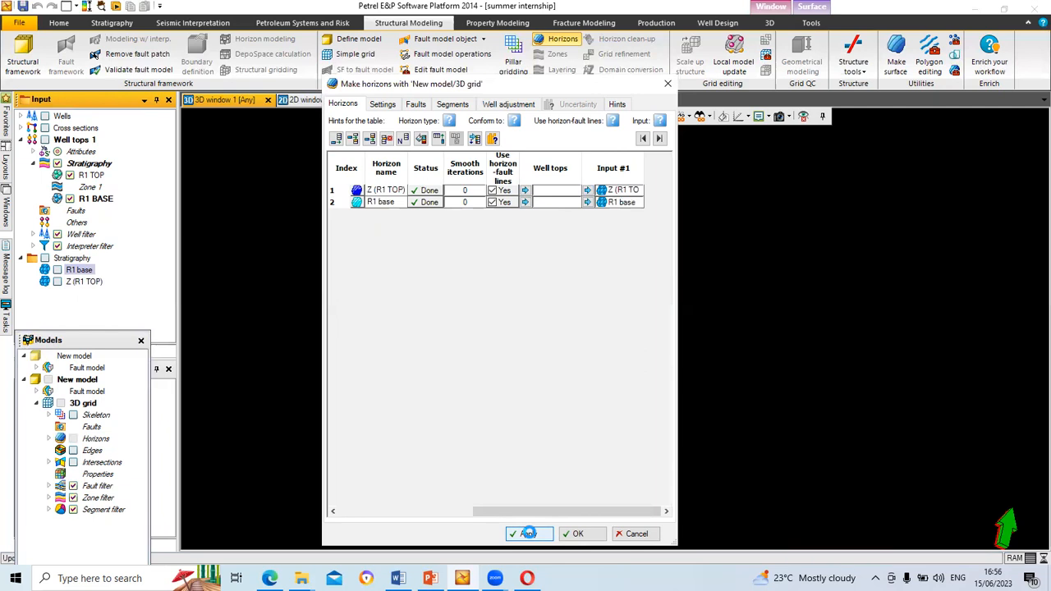
left_click(579, 534)
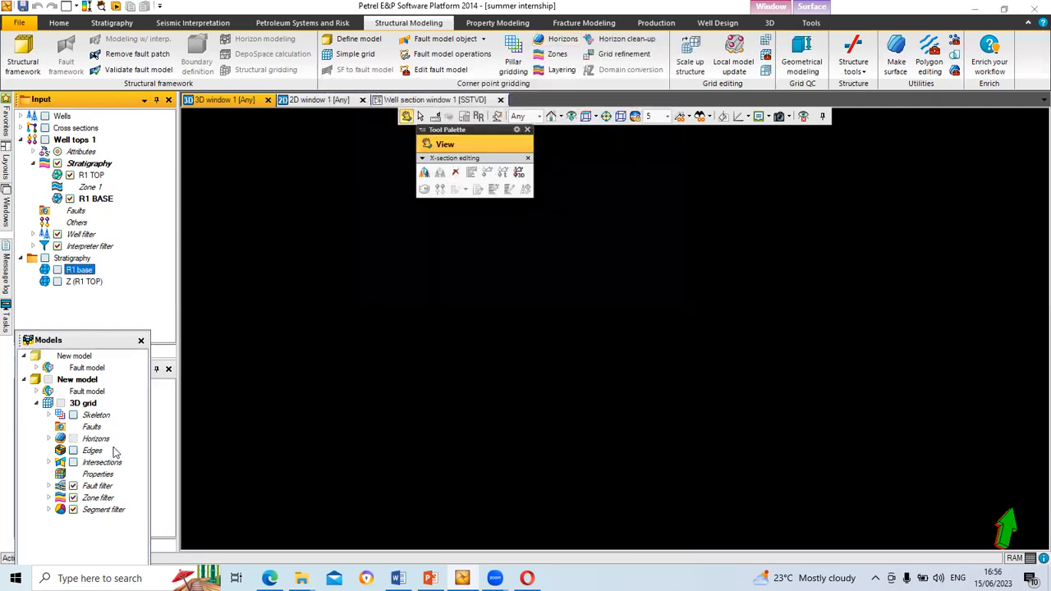
Step: Display the grid's Z (R1 TOP) and R1 base horizons in the 3D window, inspect them together, and hide Z (R1 TOP) again
left_click(50, 440)
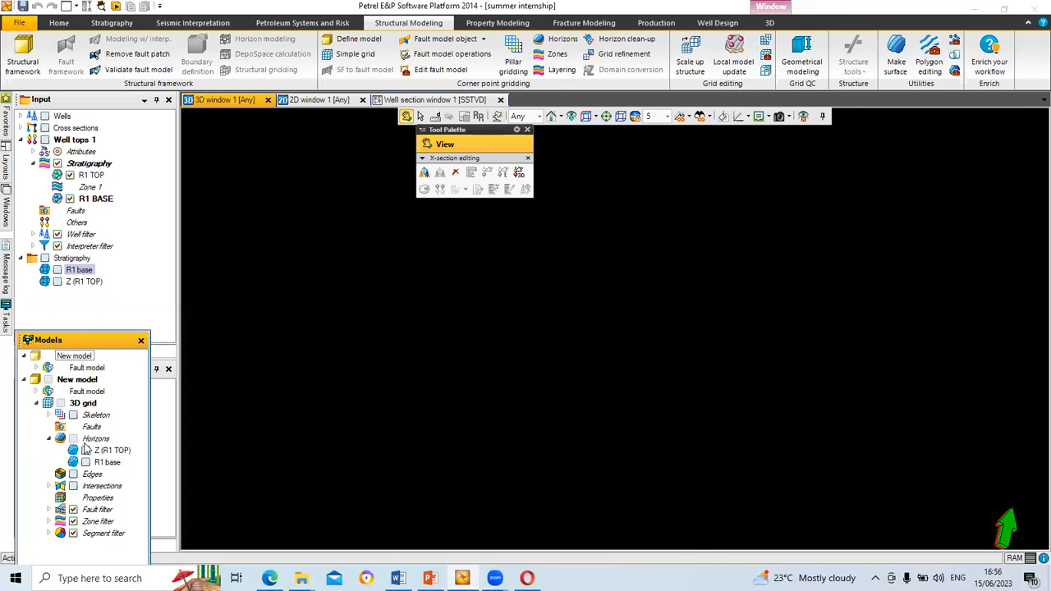
left_click(87, 451)
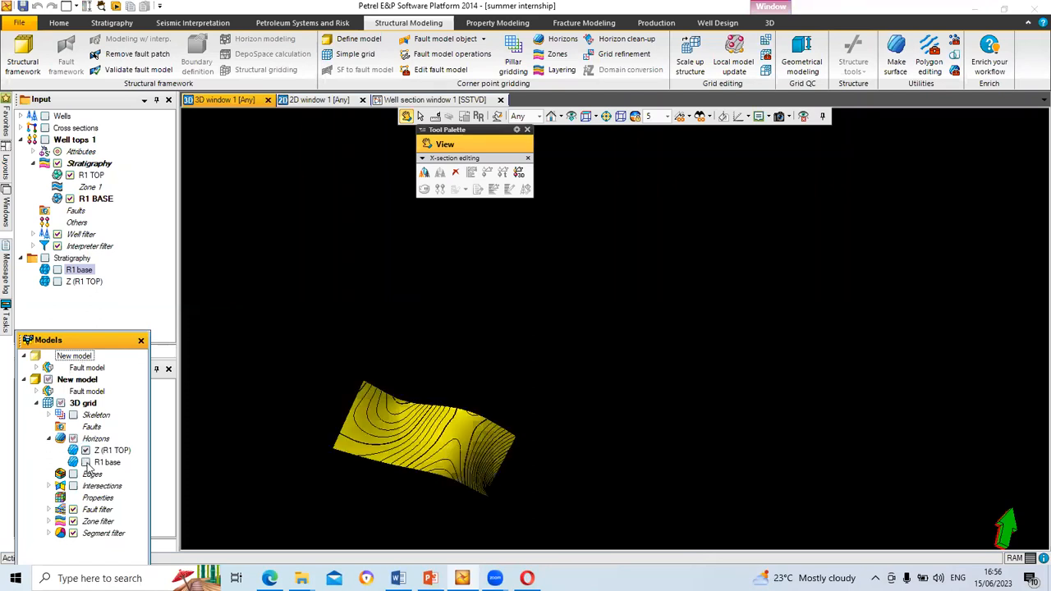
left_click(87, 463)
left_click_drag(414, 455, 372, 462)
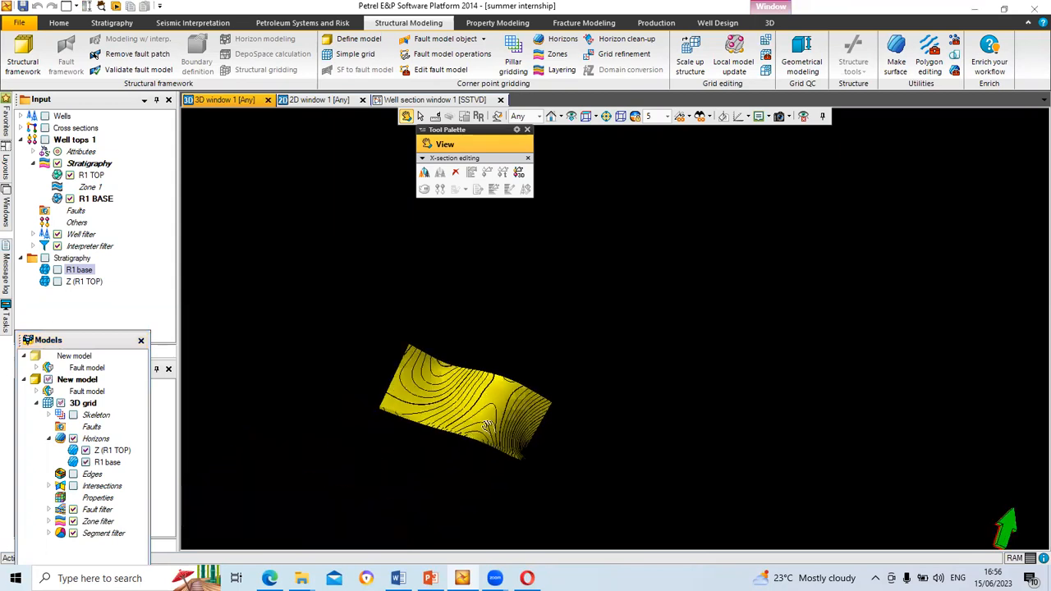
left_click(86, 451)
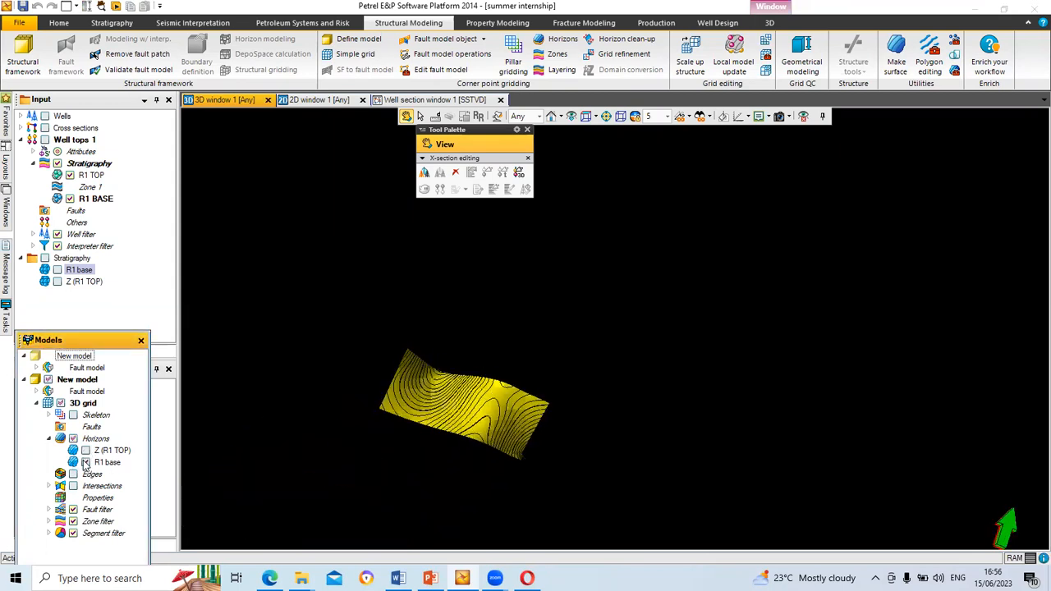
Step: Hide the R1 base horizon in the 3D window and switch to the PowerPoint presentation on reservoir simulation
left_click(85, 463)
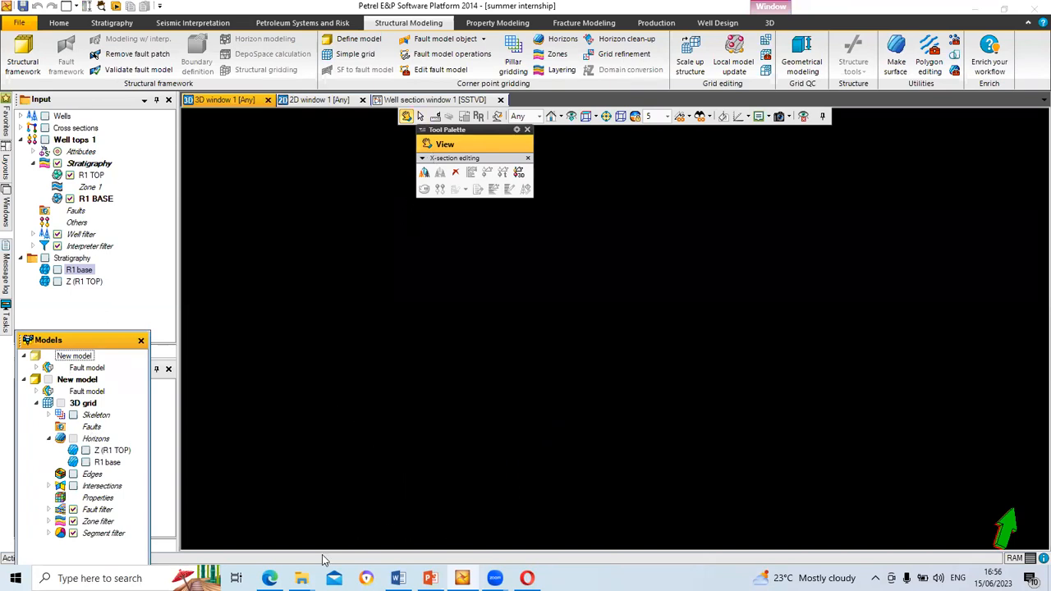
mouse_move(398, 578)
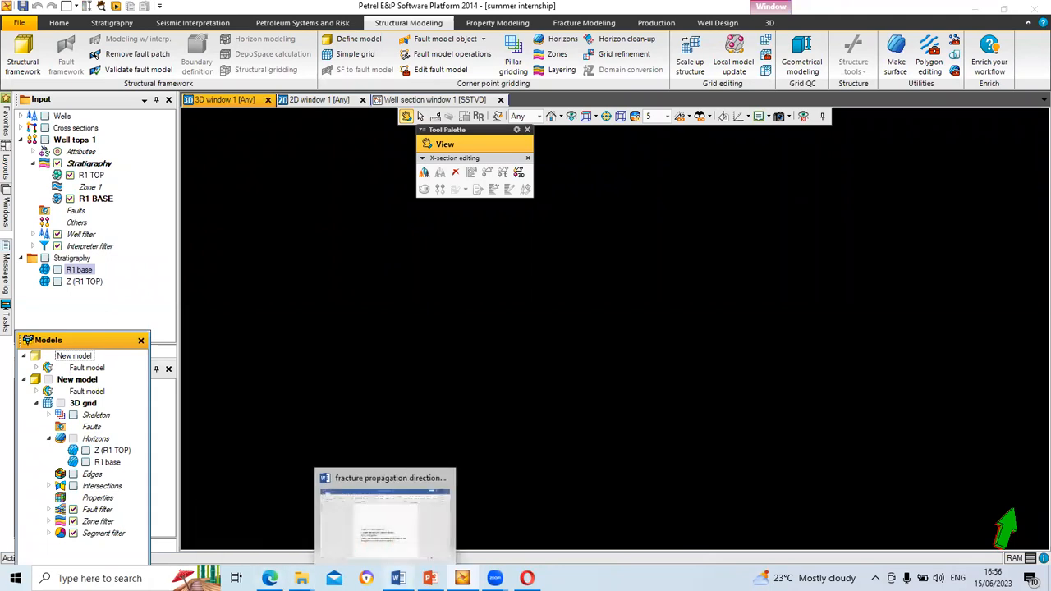
mouse_move(270, 578)
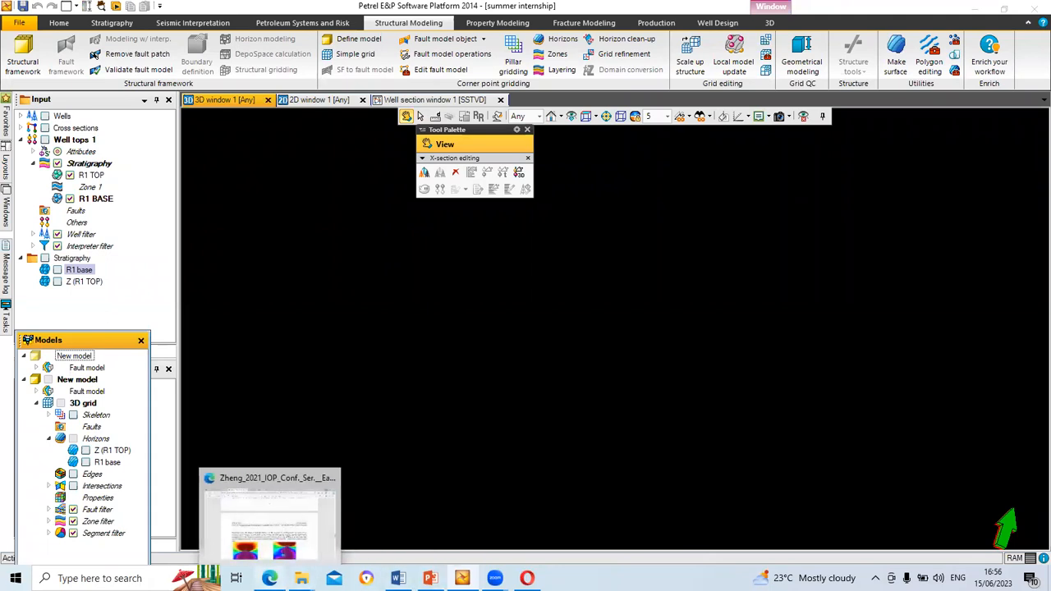
left_click(978, 6)
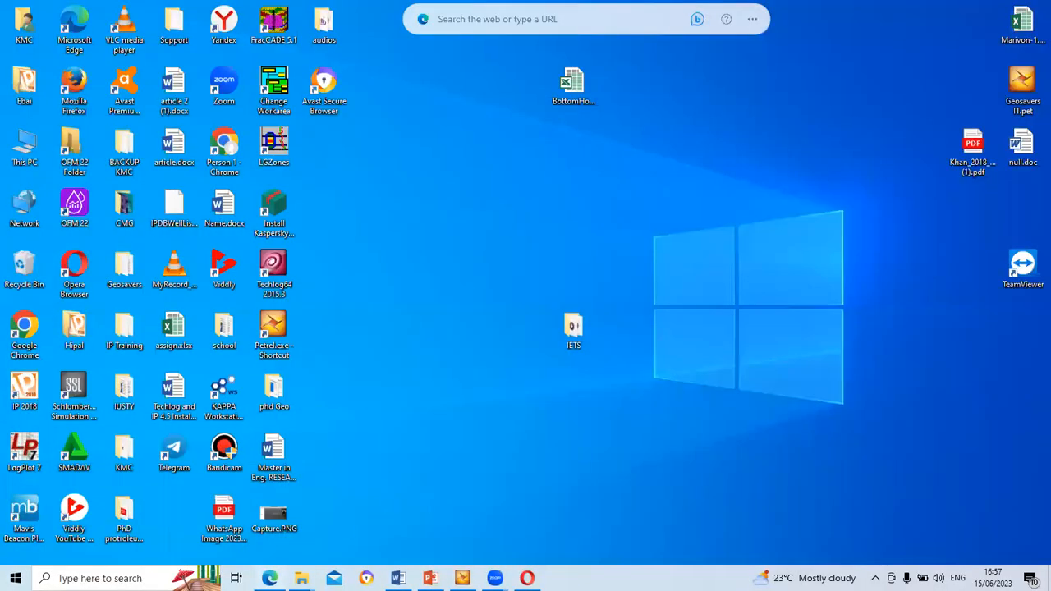
mouse_move(302, 578)
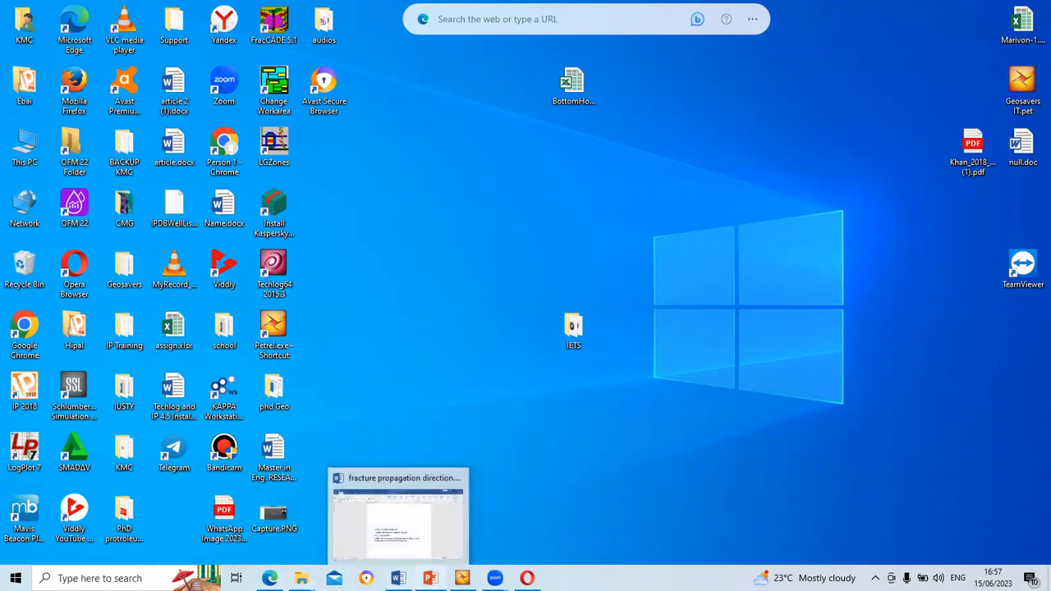
left_click(430, 578)
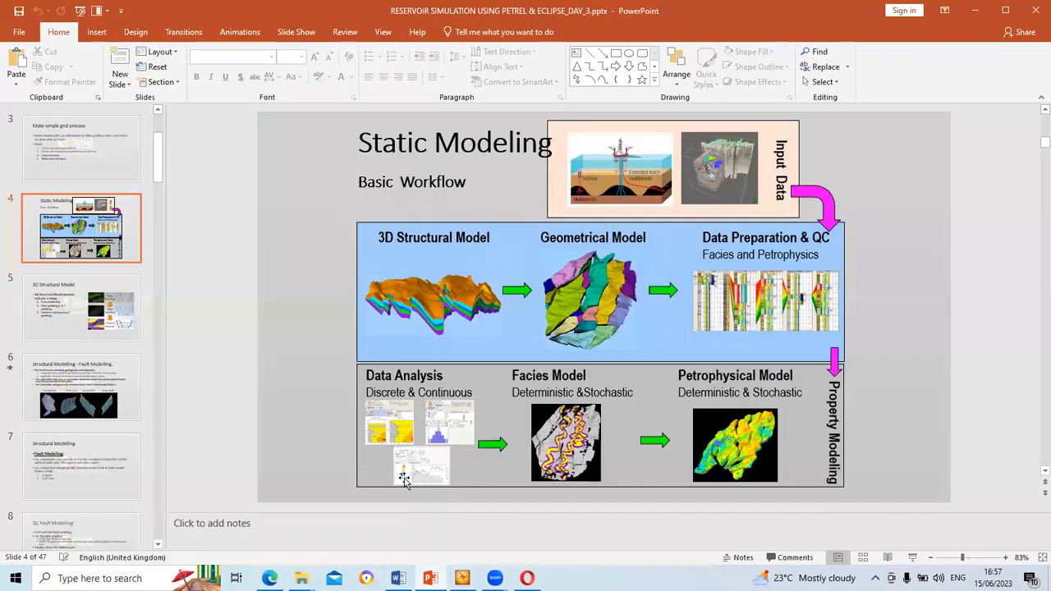
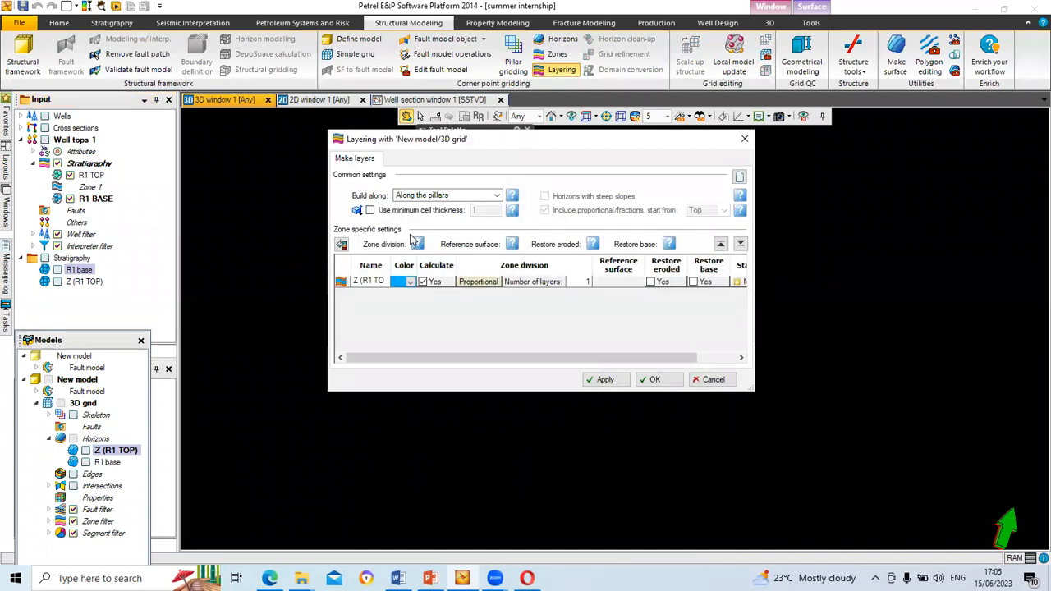
Step: Change the colour of the Z (R1 TOP) - R1 base zone to red in the layering settings and check its full name
left_click(343, 246)
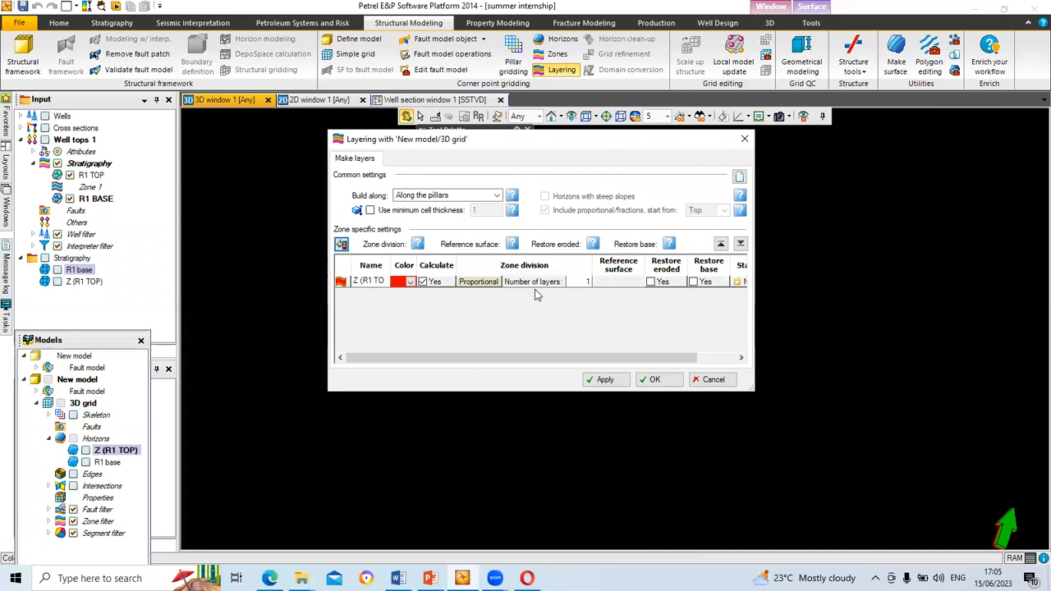
double_click(383, 285)
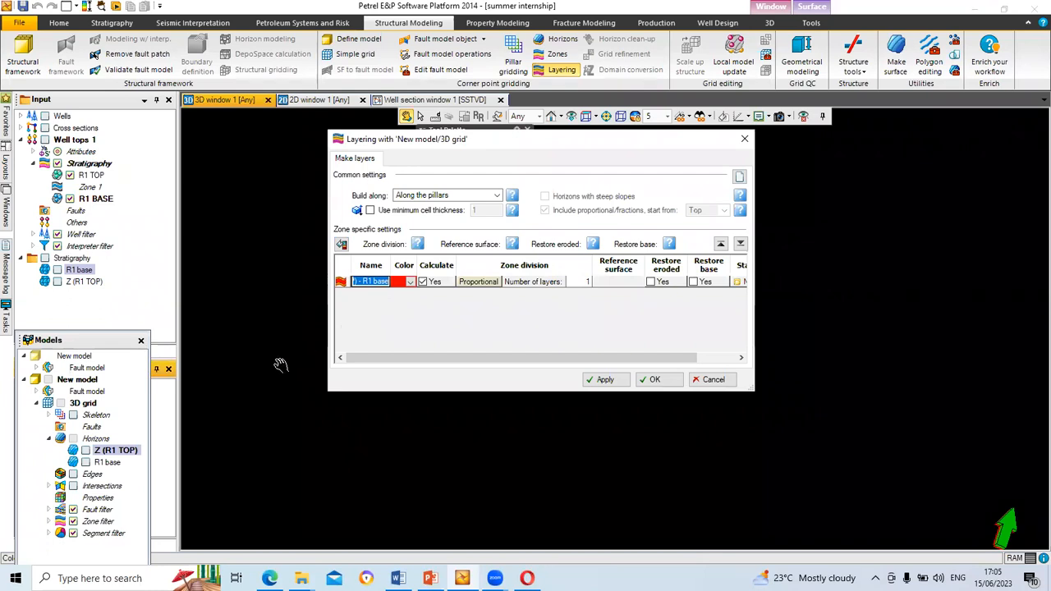
left_click(375, 282)
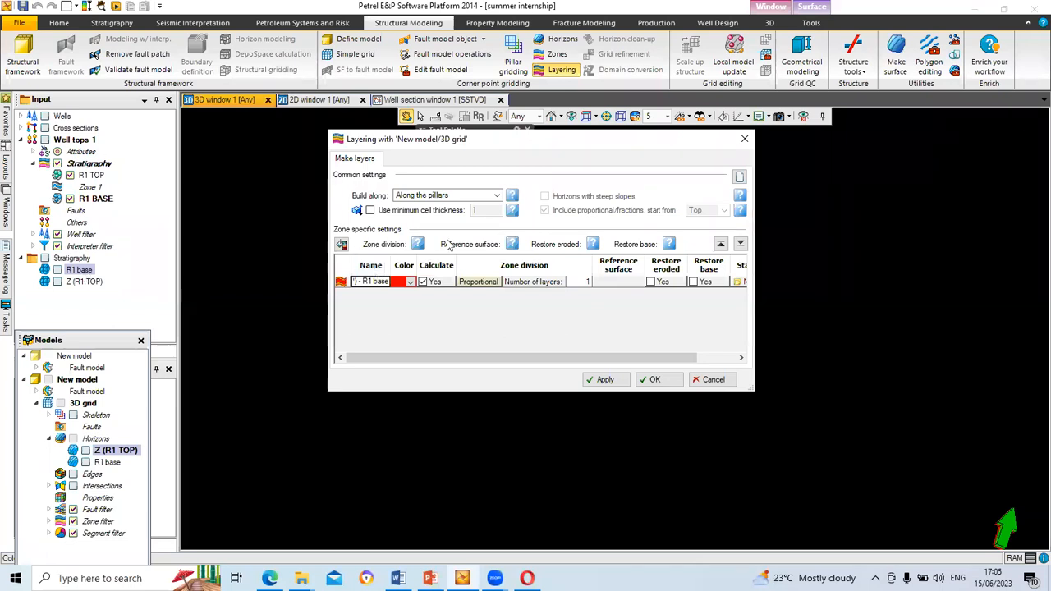
left_click(74, 272)
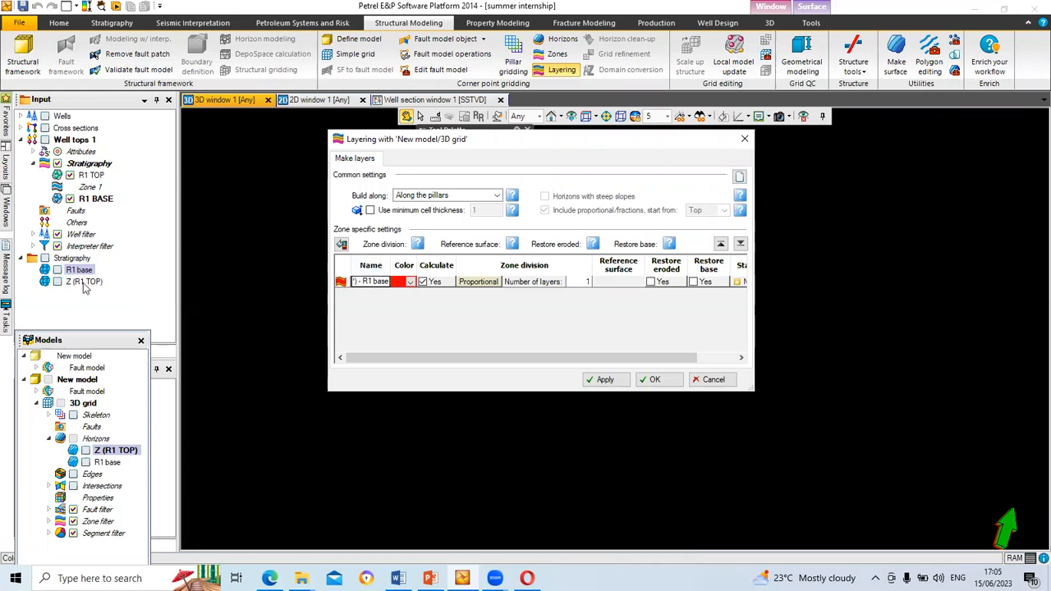
Step: Review the zone division options, keep Proportional with 1 layer, and build the layering of the 3D grid
left_click(496, 283)
left_click(496, 283)
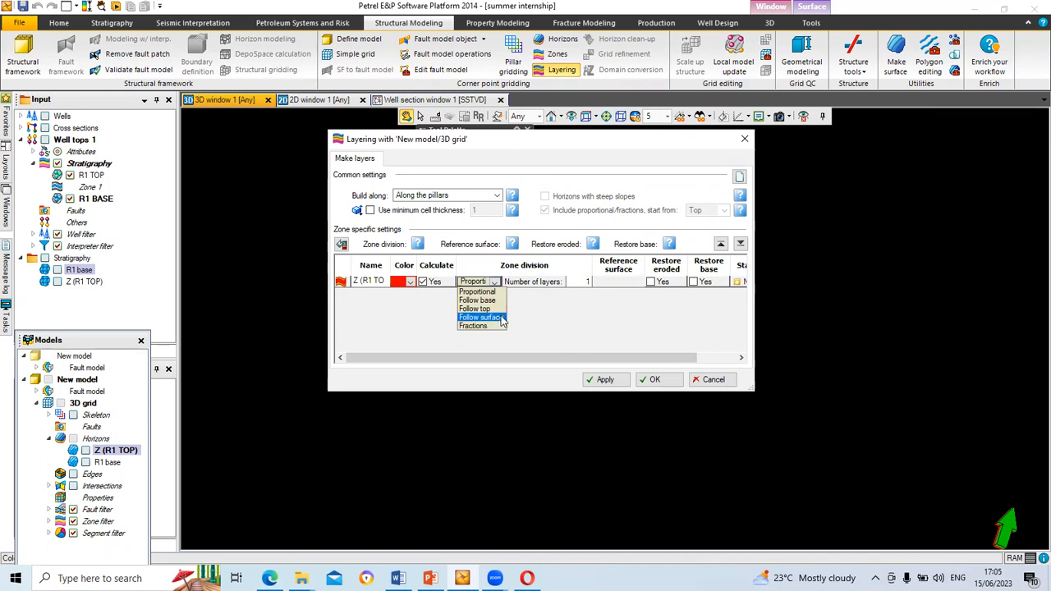
left_click(497, 285)
left_click(499, 282)
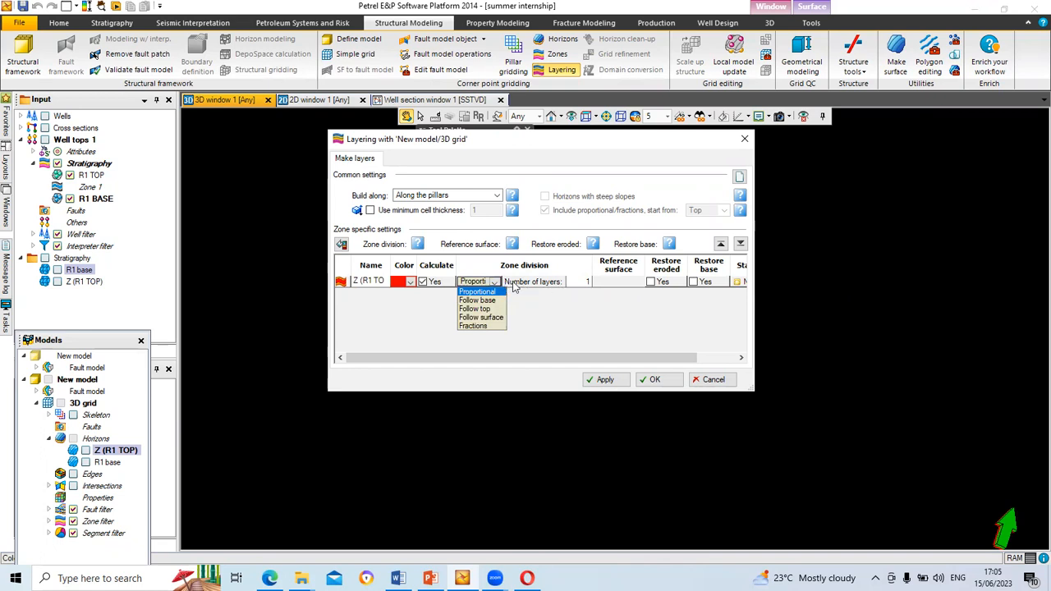
left_click(604, 301)
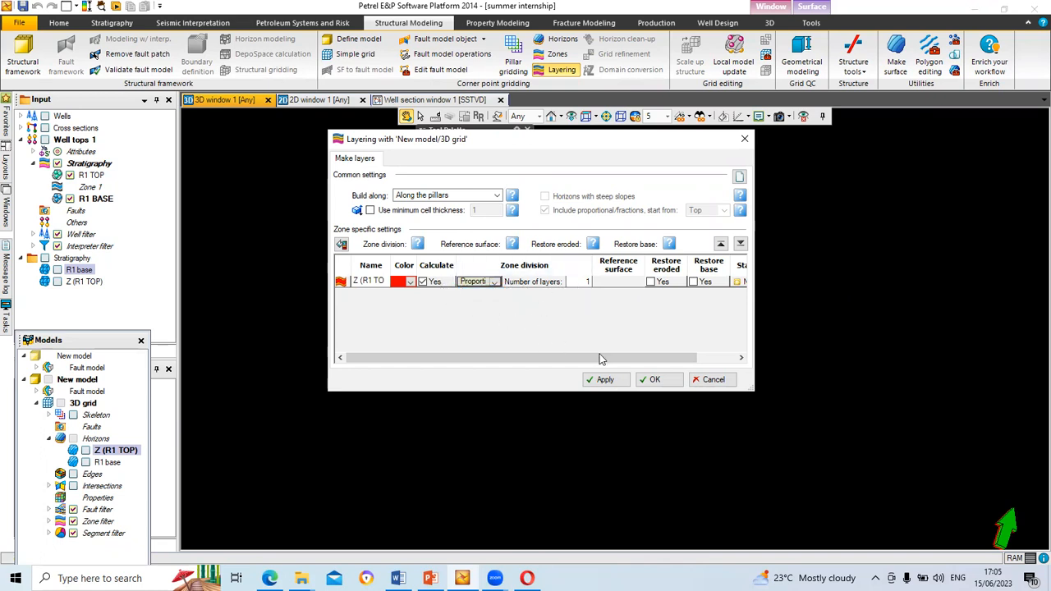
left_click(604, 379)
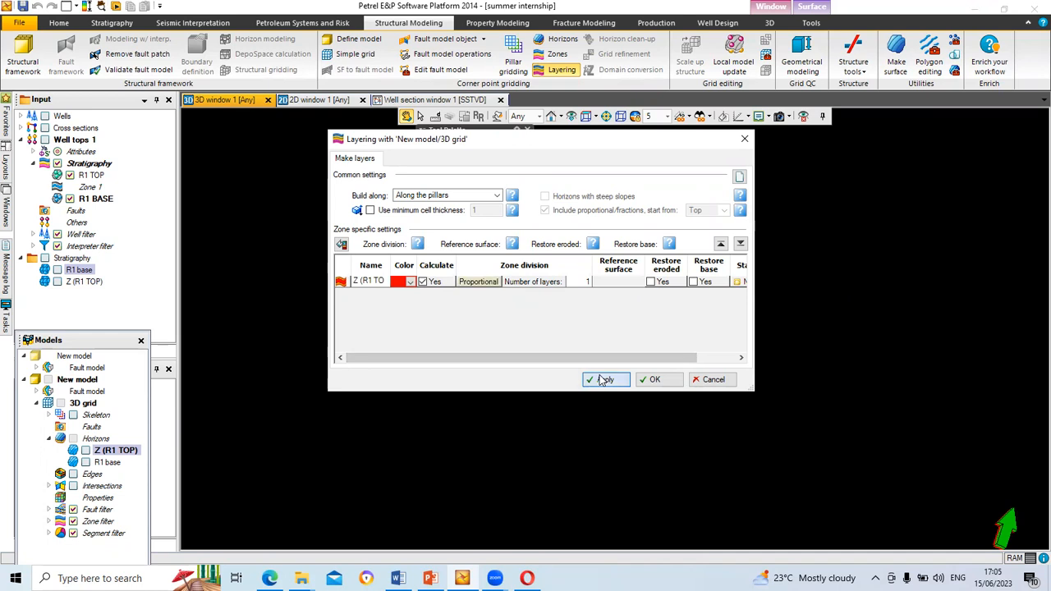
left_click(665, 384)
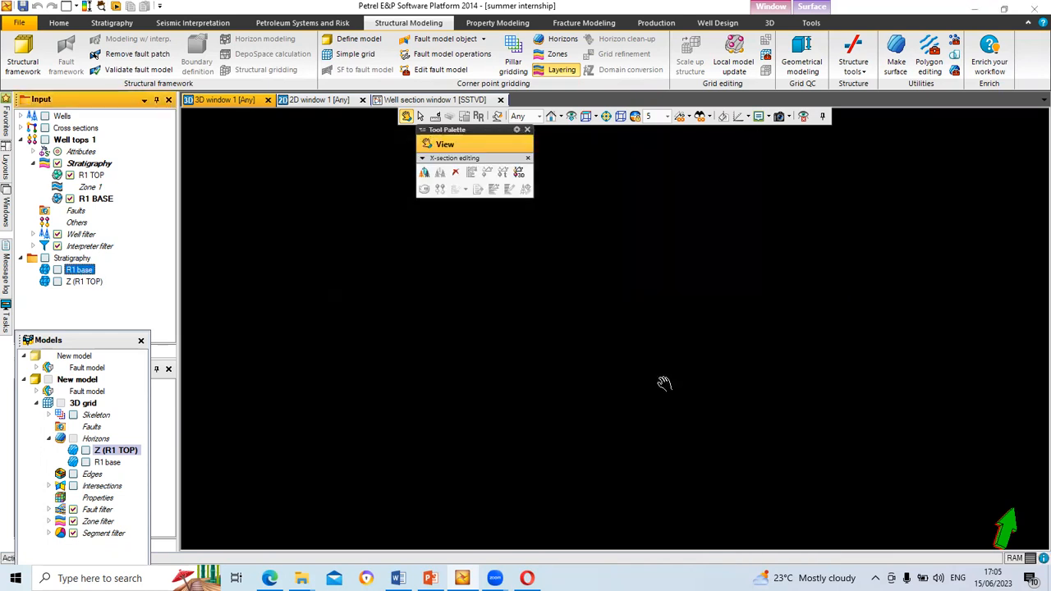
Step: Collapse the grid's horizons and inspect the zone listed under the zone filter
double_click(64, 442)
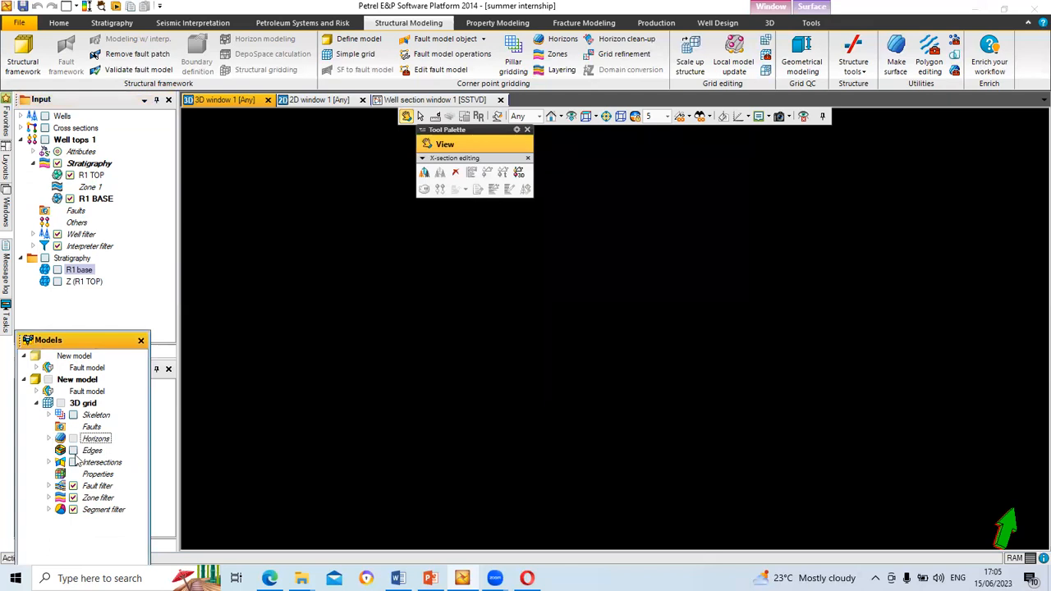
left_click(49, 499)
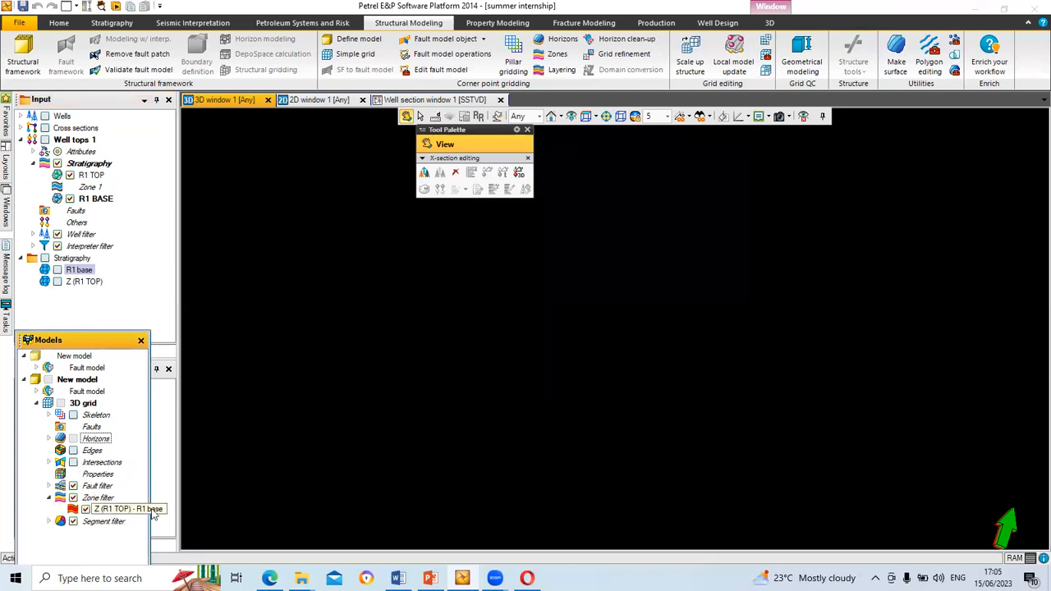
left_click(48, 499)
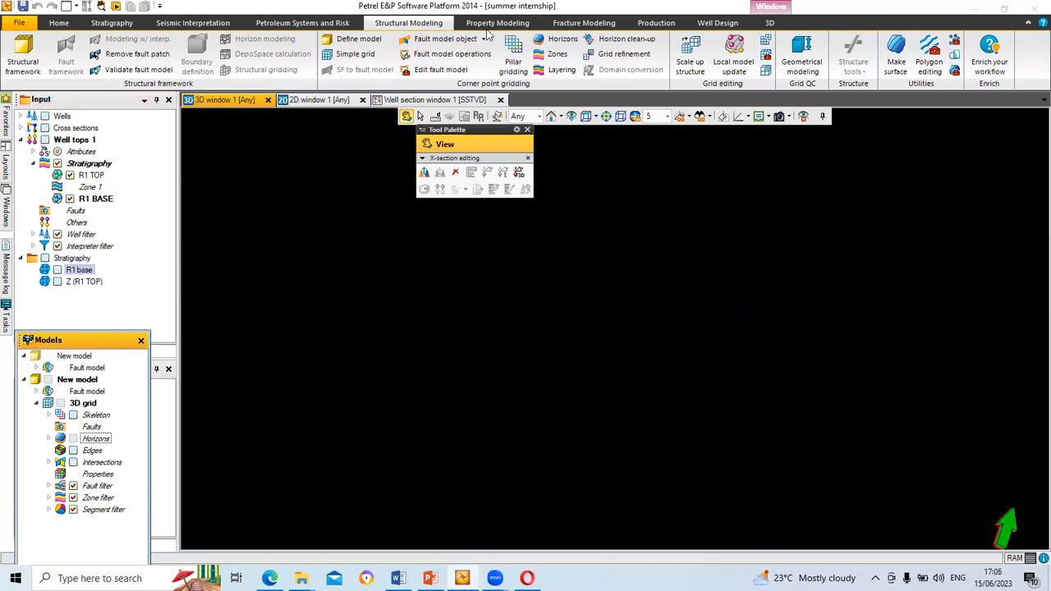
Step: Scale up the facies well log into the 3D grid as a new property, using Most of averaging with all wells
left_click(495, 23)
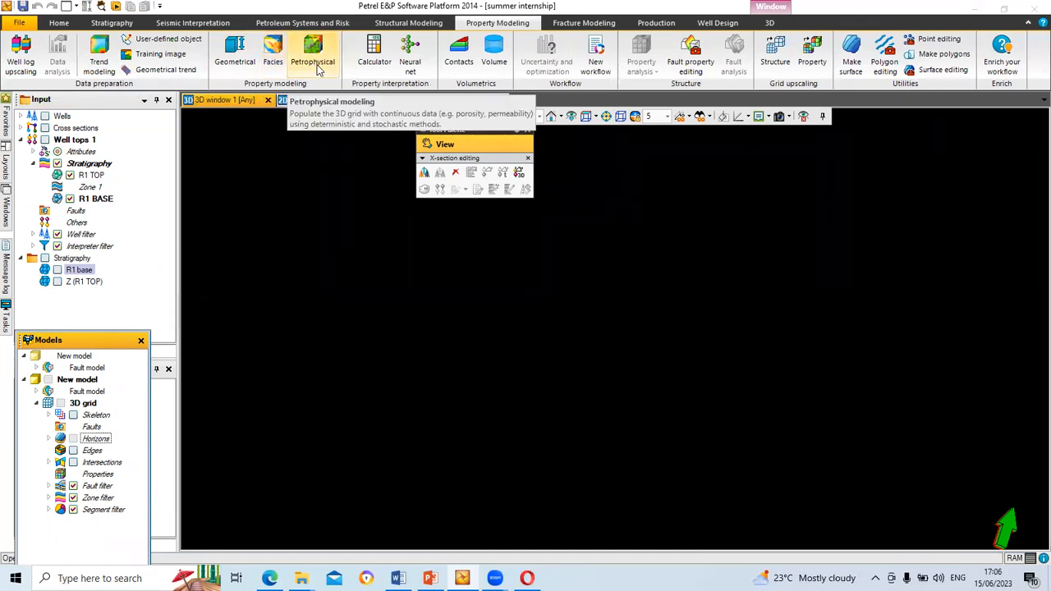
left_click(18, 69)
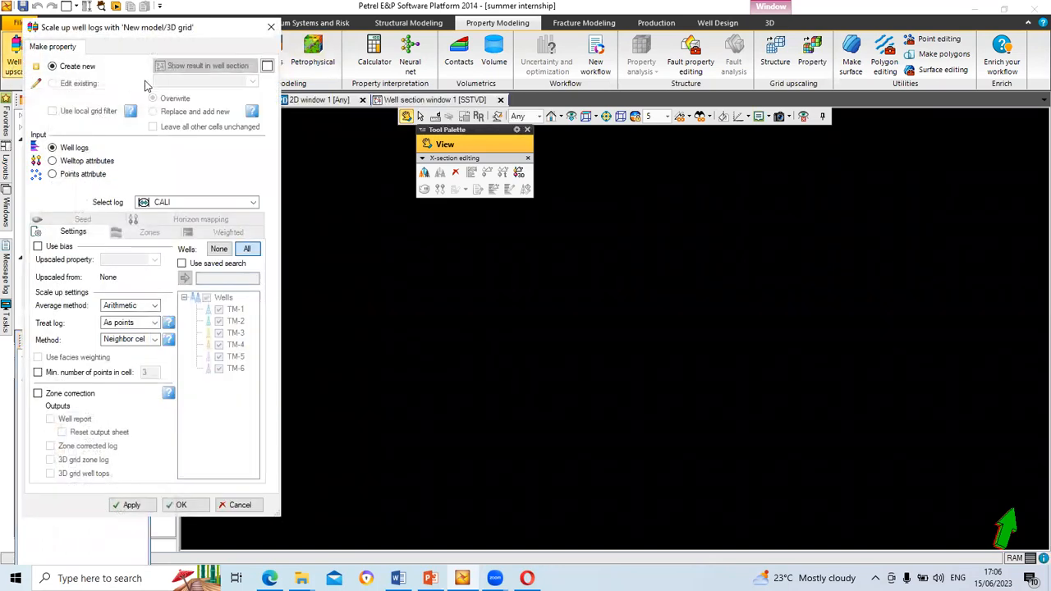
left_click_drag(204, 29, 509, 53)
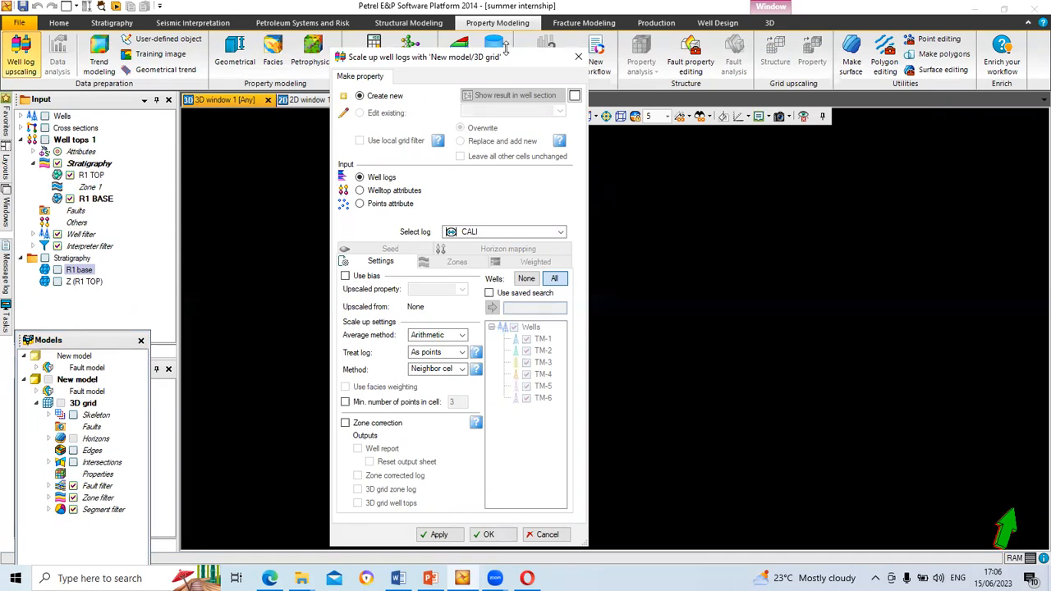
left_click(555, 232)
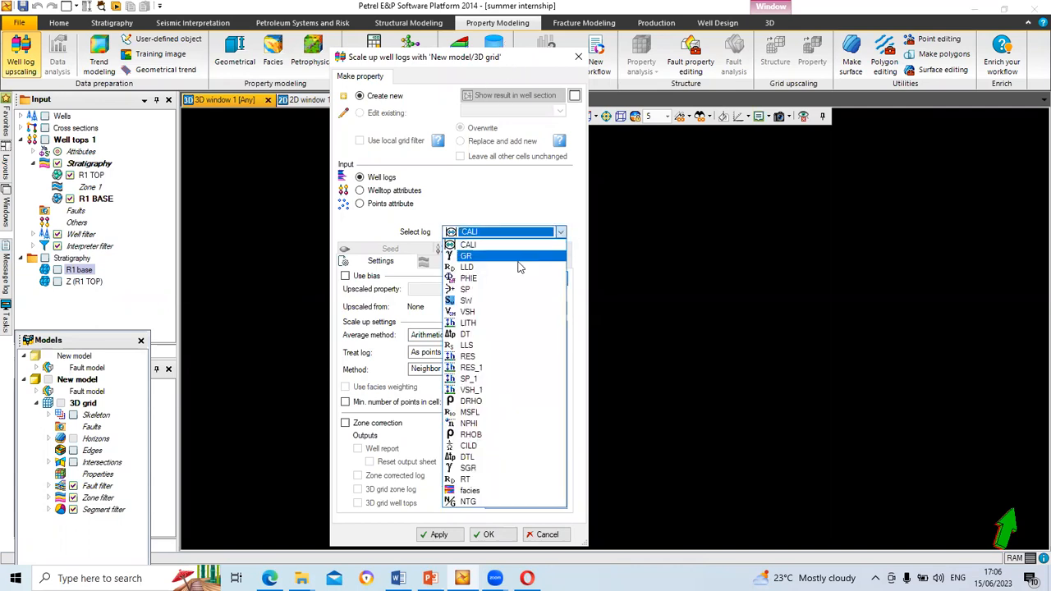
left_click(476, 491)
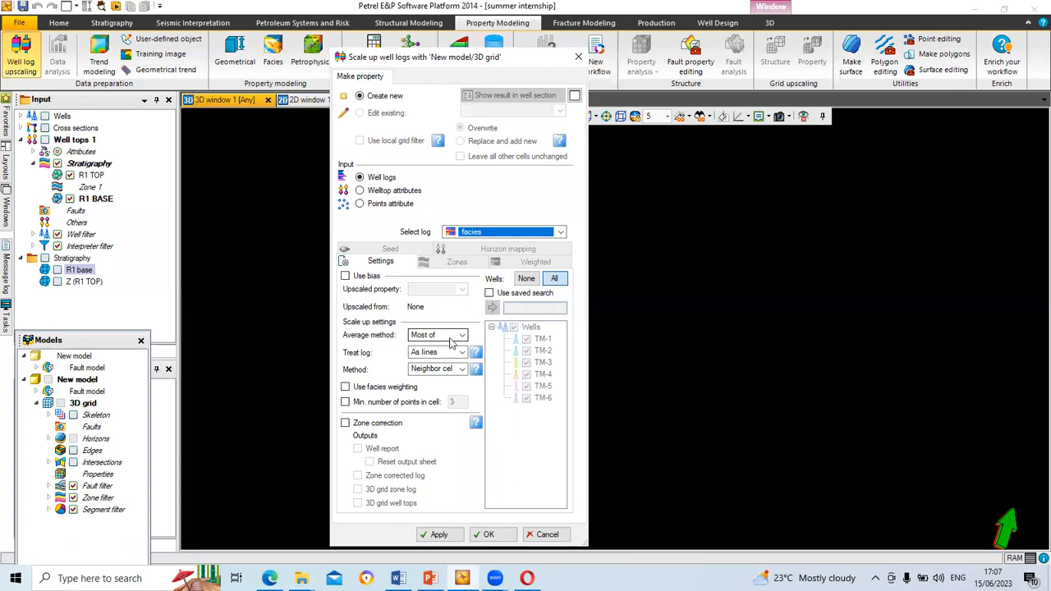
left_click(442, 534)
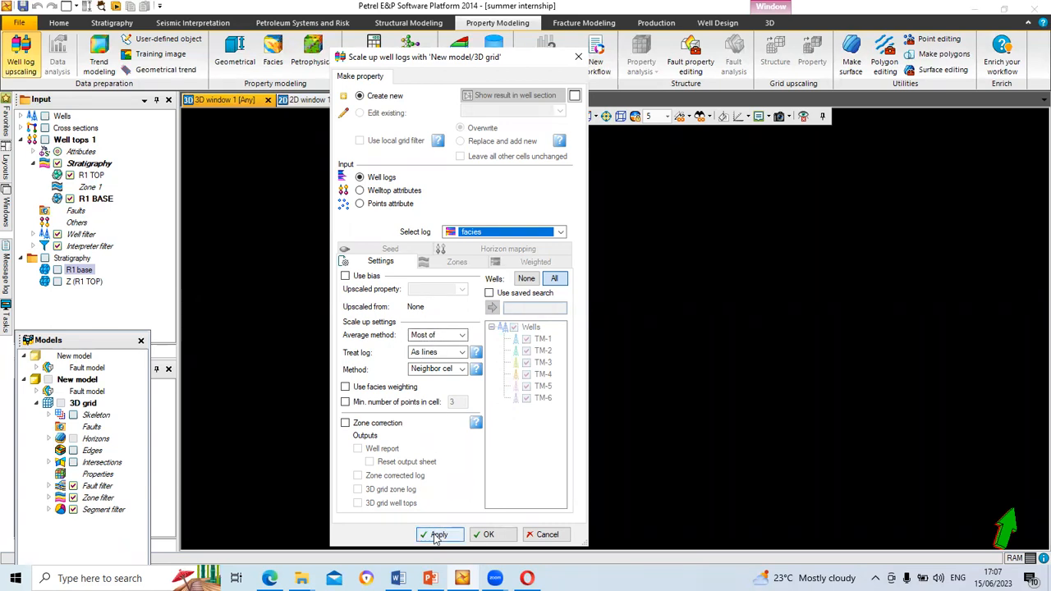
left_click(490, 535)
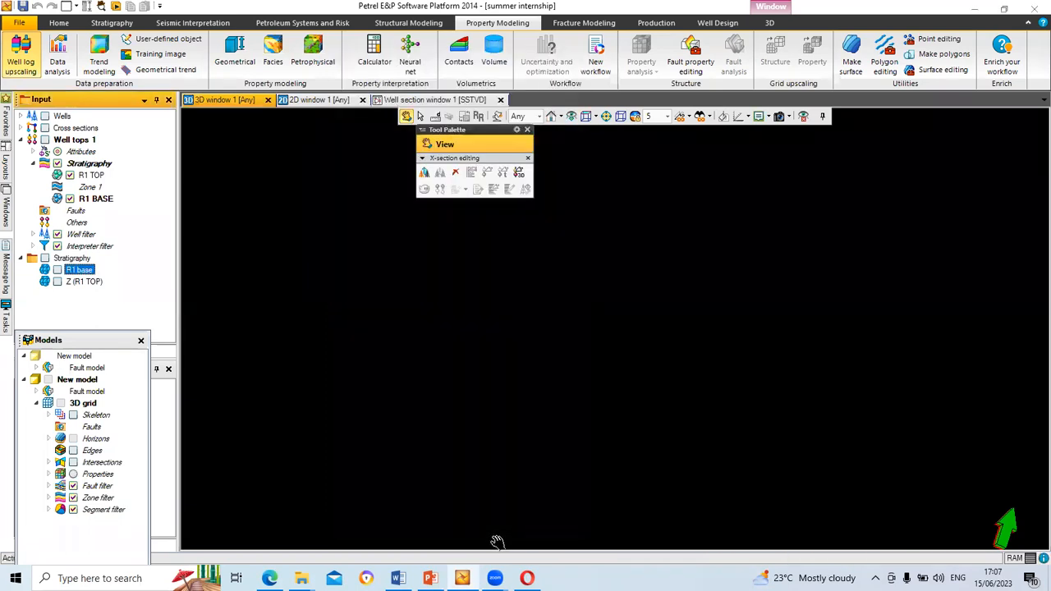
Step: Show the upscaled facies property in the 3D window to inspect it, and hide it again
left_click(48, 475)
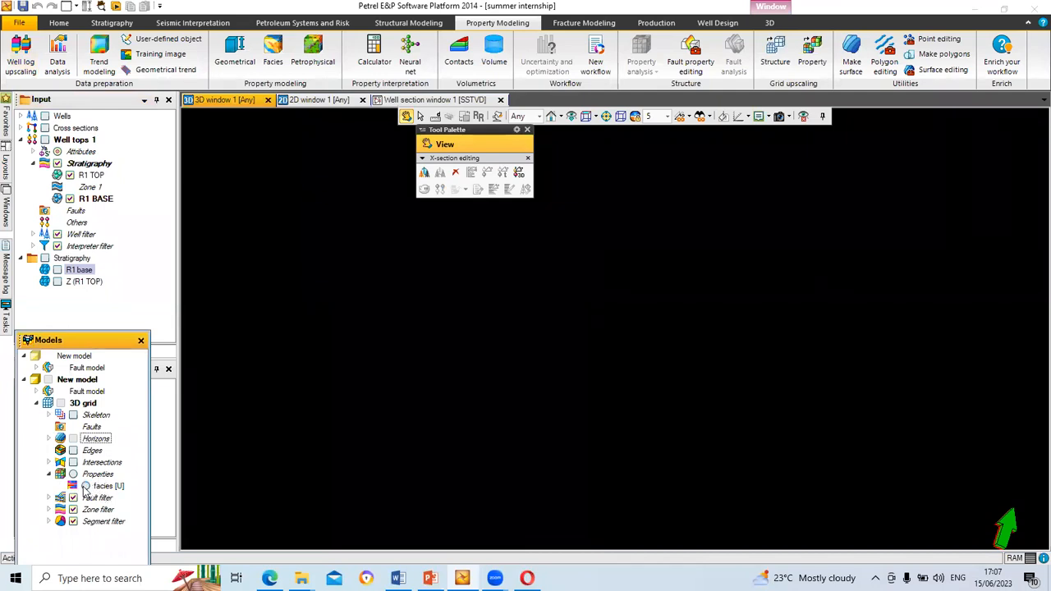
left_click(86, 487)
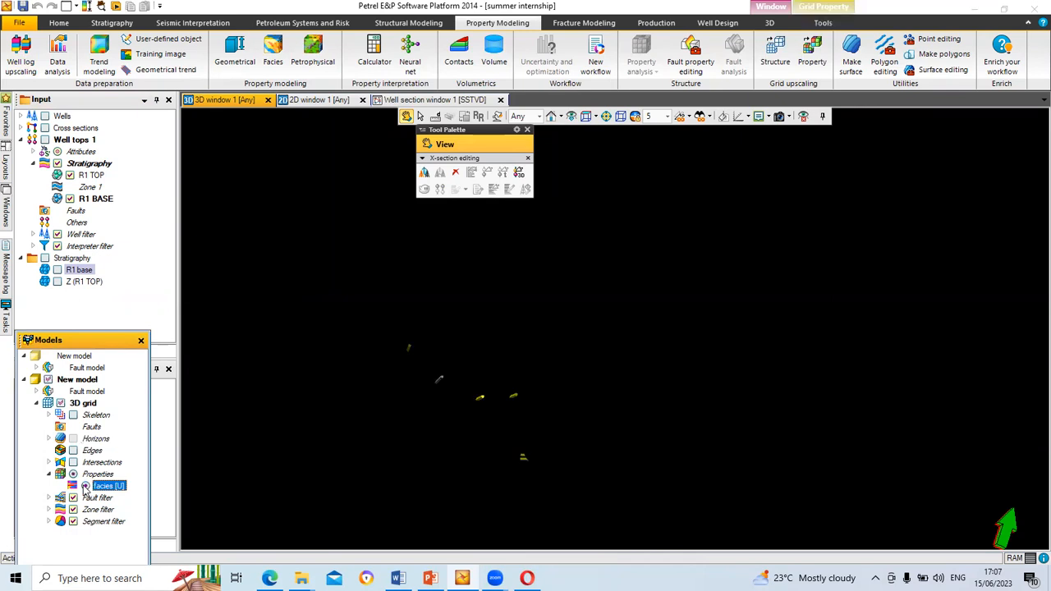
left_click(85, 487)
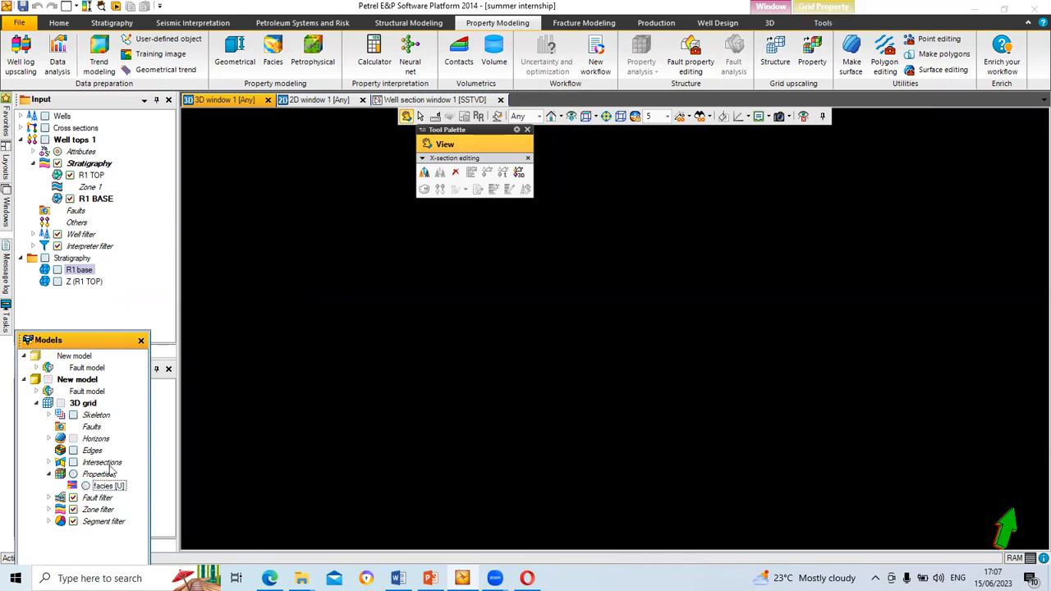
Step: Scale up the PHIE well log into the 3D grid as a new property, using Arithmetic averaging with all wells
left_click(29, 53)
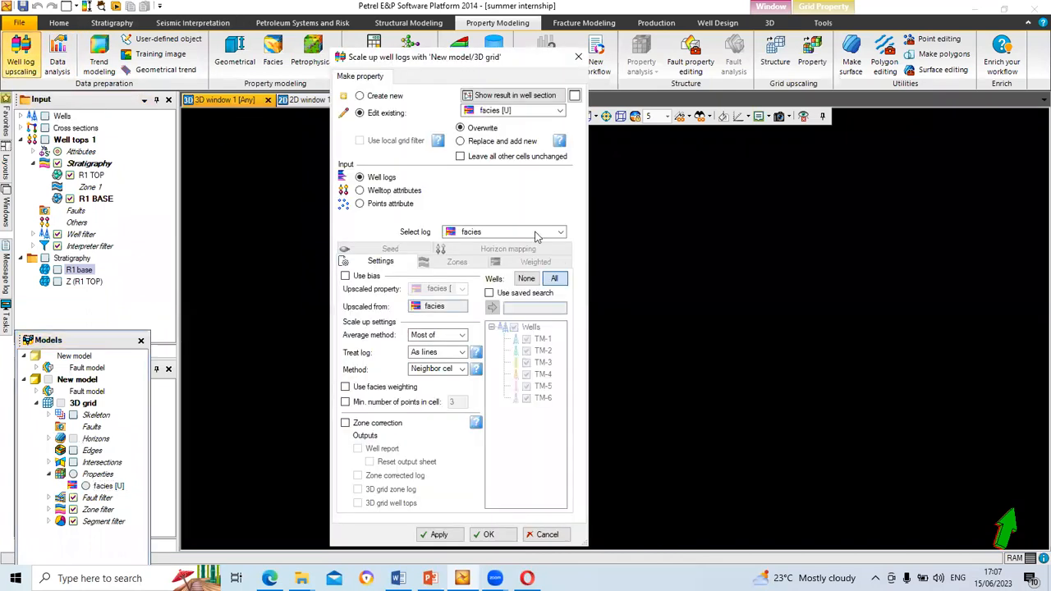
left_click(561, 233)
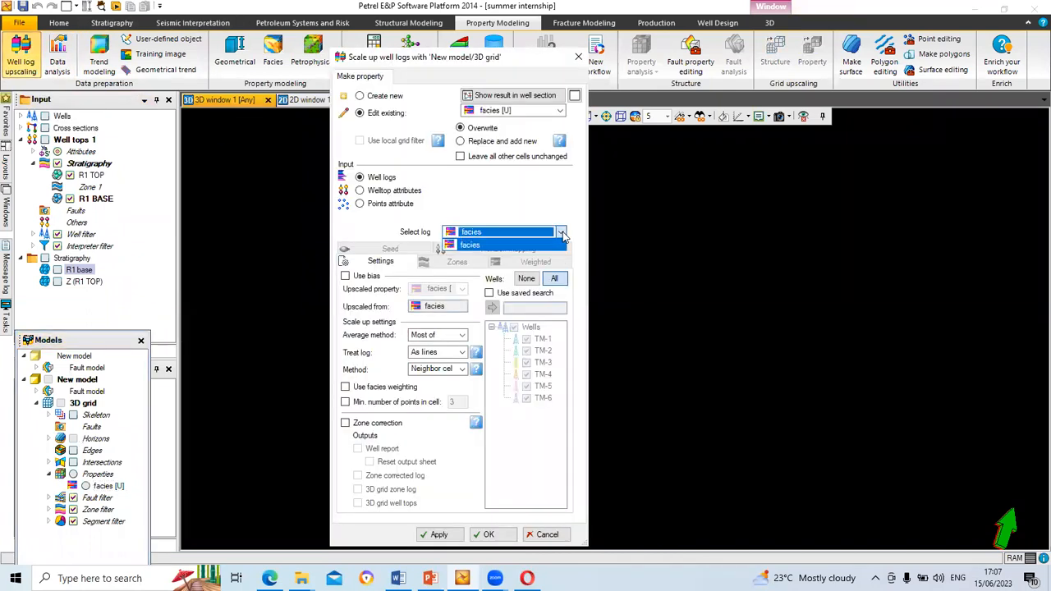
left_click(361, 99)
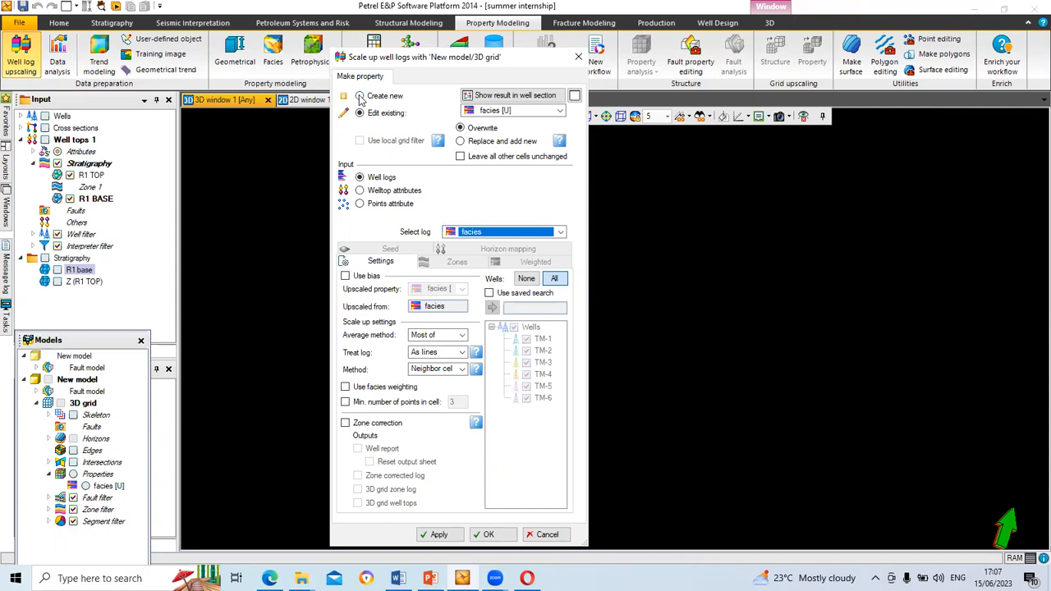
left_click(359, 96)
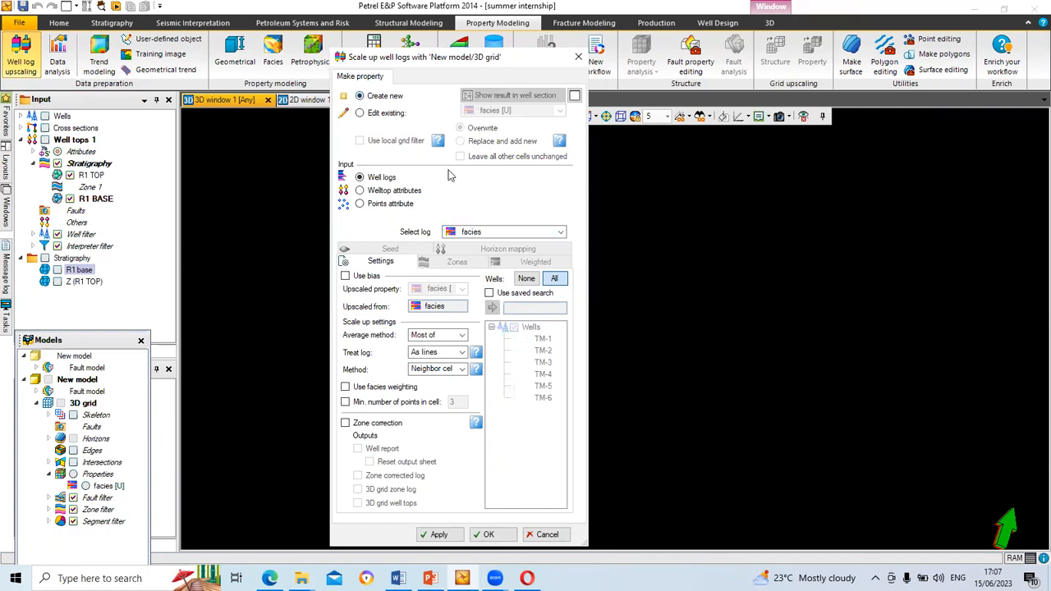
left_click(560, 233)
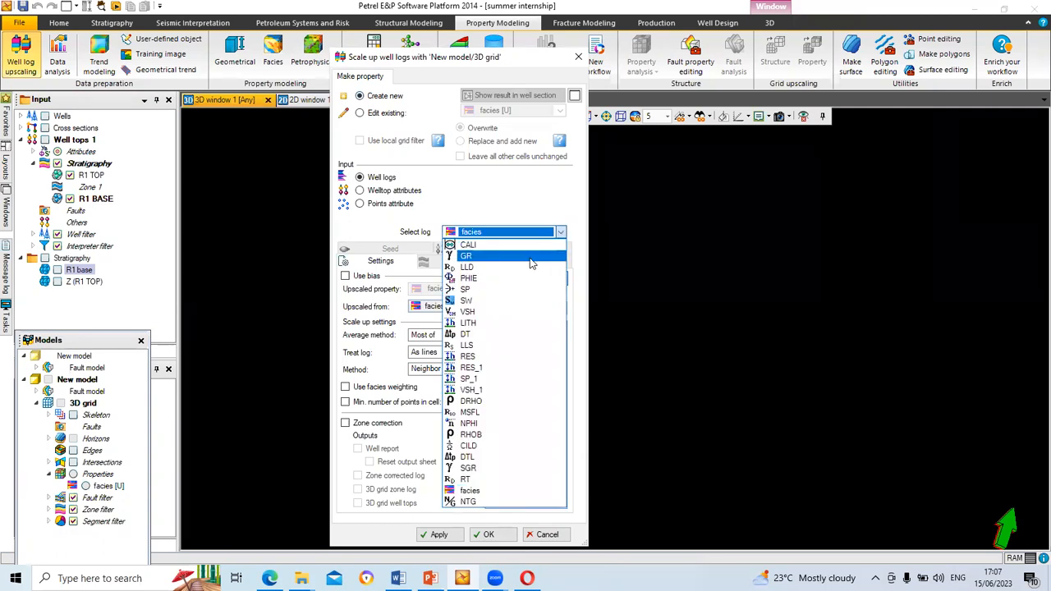
left_click(520, 278)
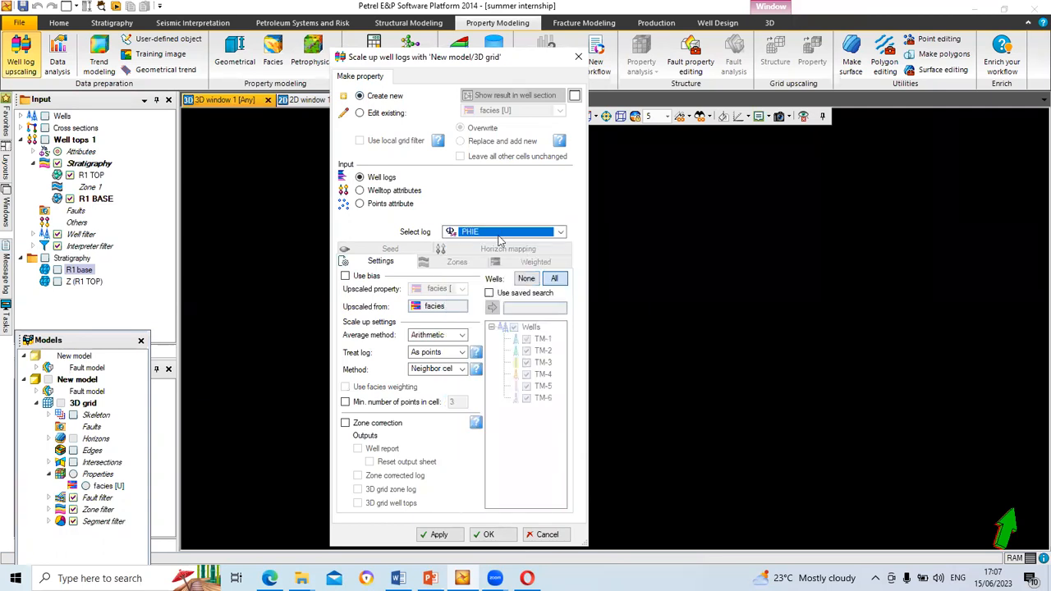
left_click(460, 336)
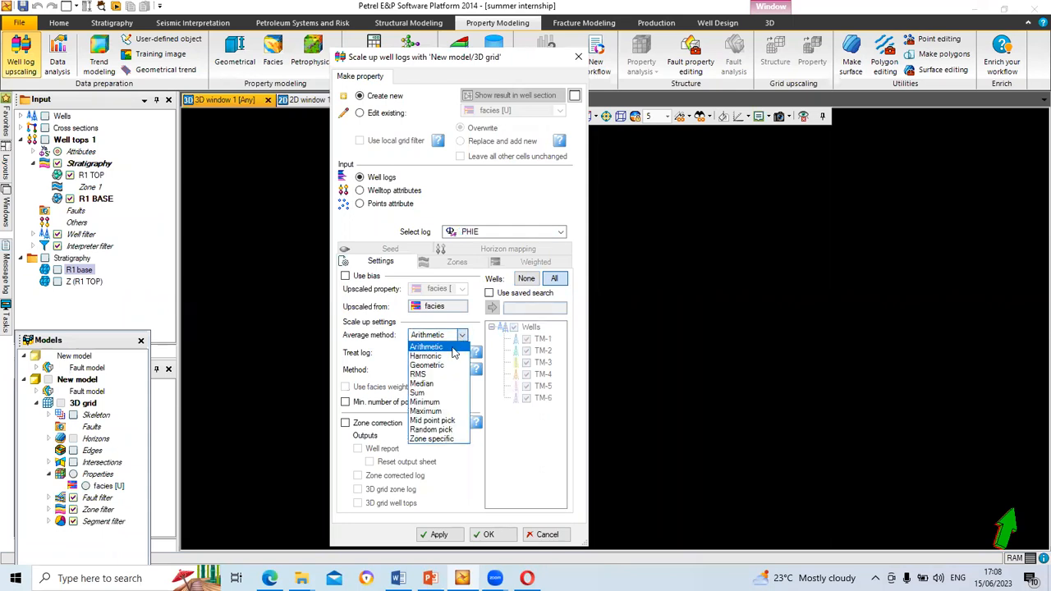
left_click(451, 347)
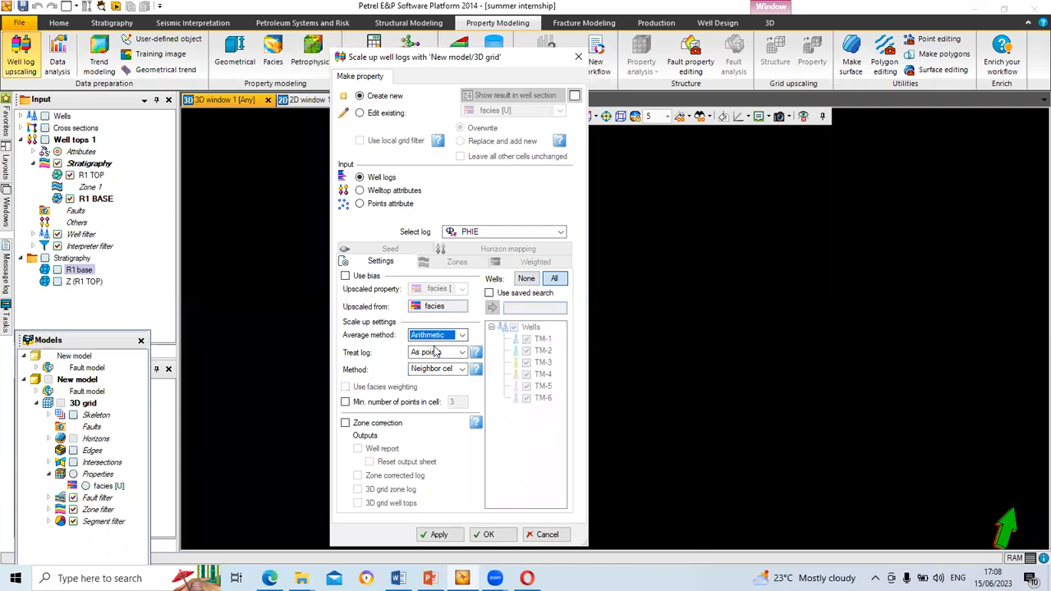
left_click(437, 534)
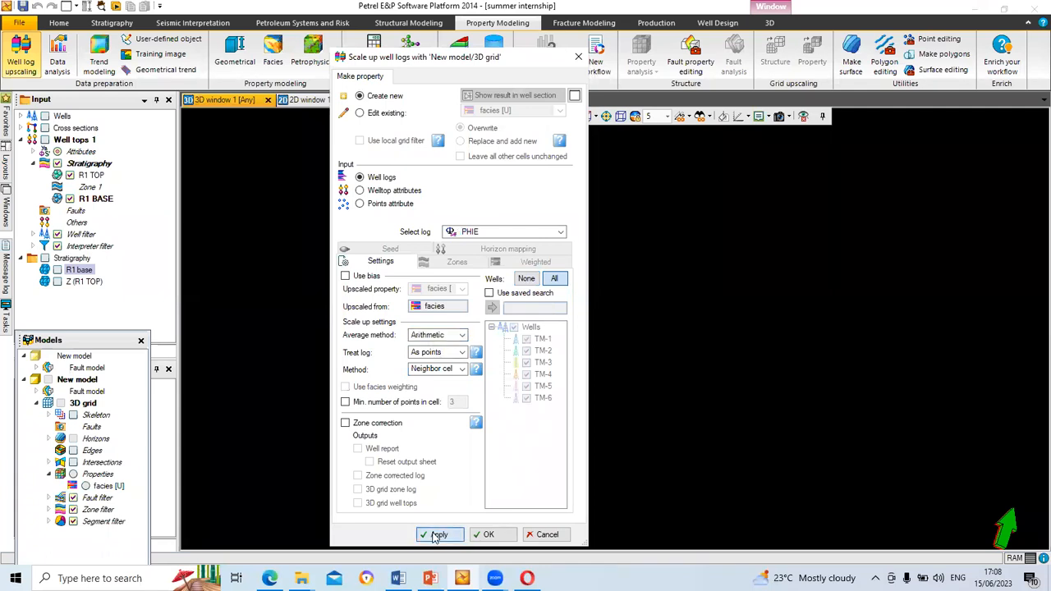
left_click(485, 535)
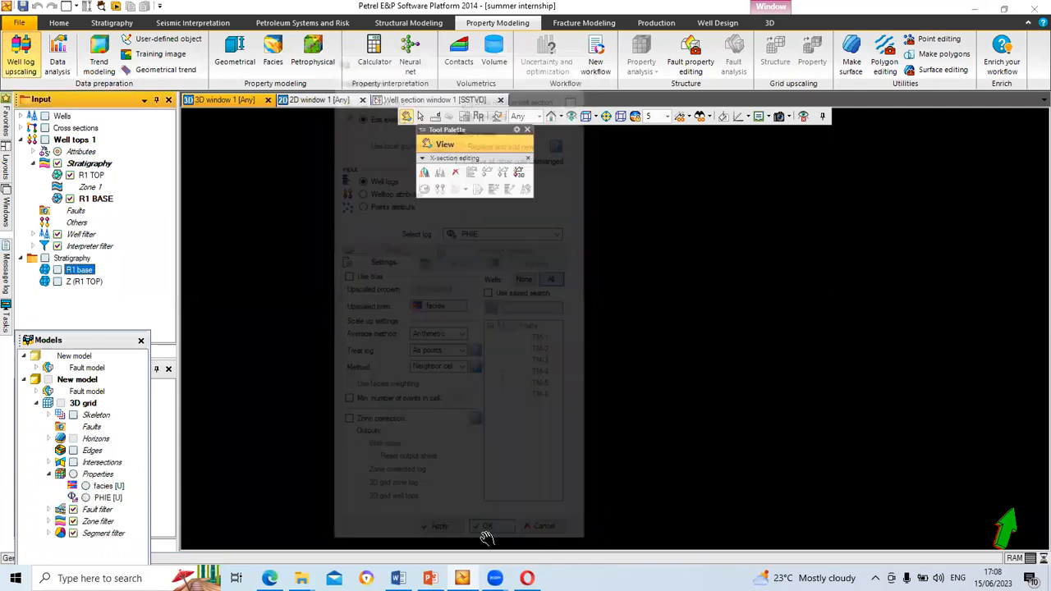
Step: Scale up the NTG well log into the 3D grid as another new property, using Arithmetic averaging with all wells
left_click(21, 56)
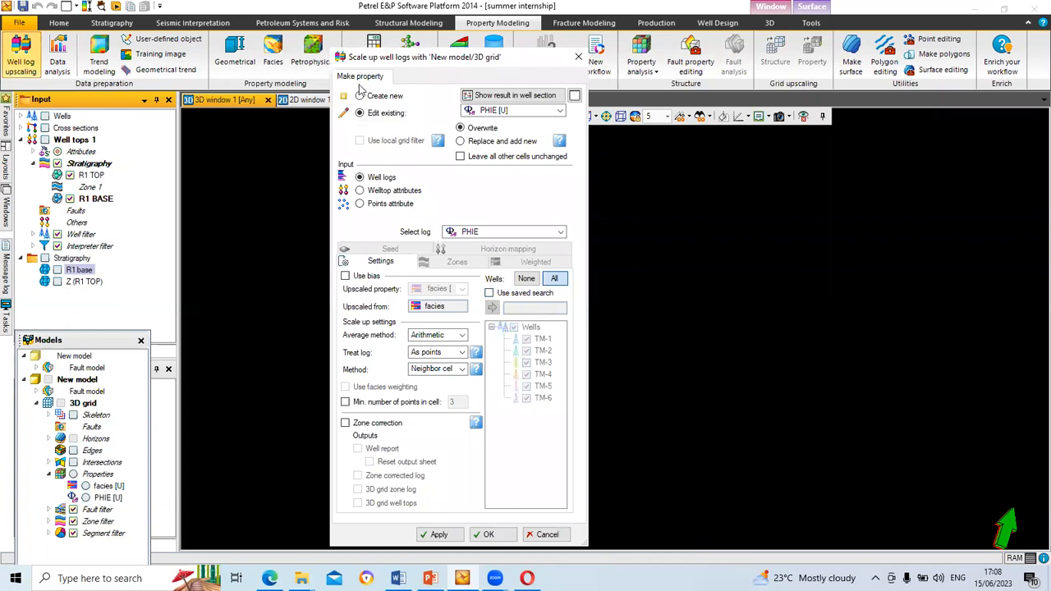
left_click(360, 95)
left_click(559, 235)
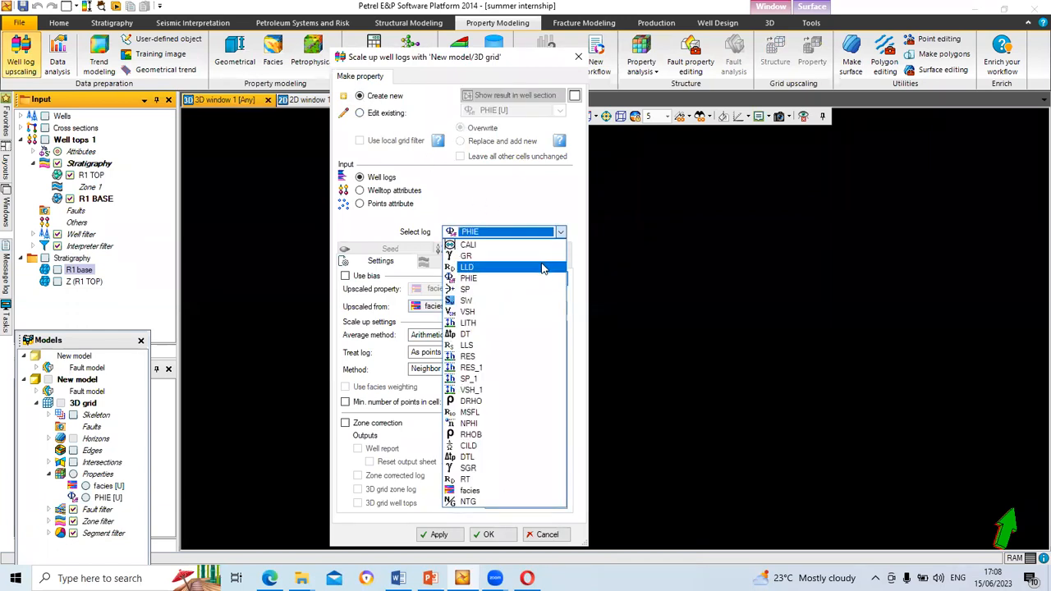
left_click(480, 505)
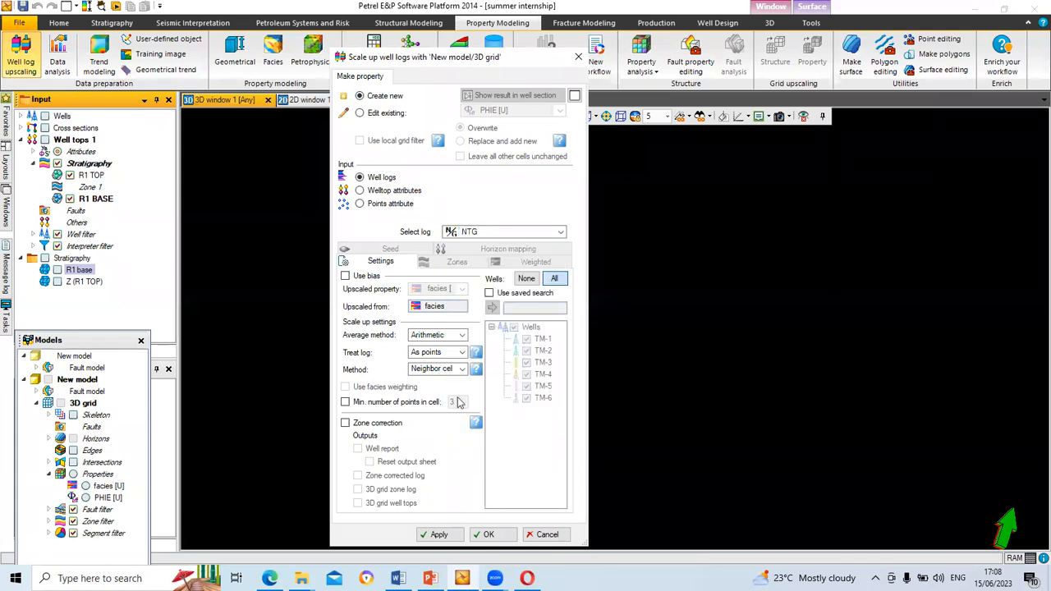
left_click(463, 335)
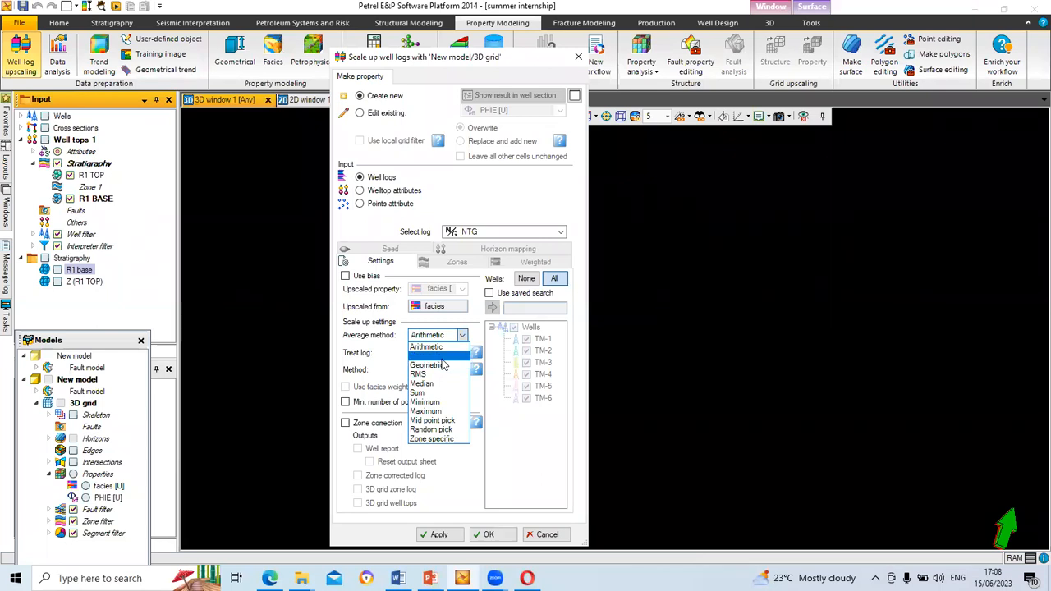
left_click(461, 338)
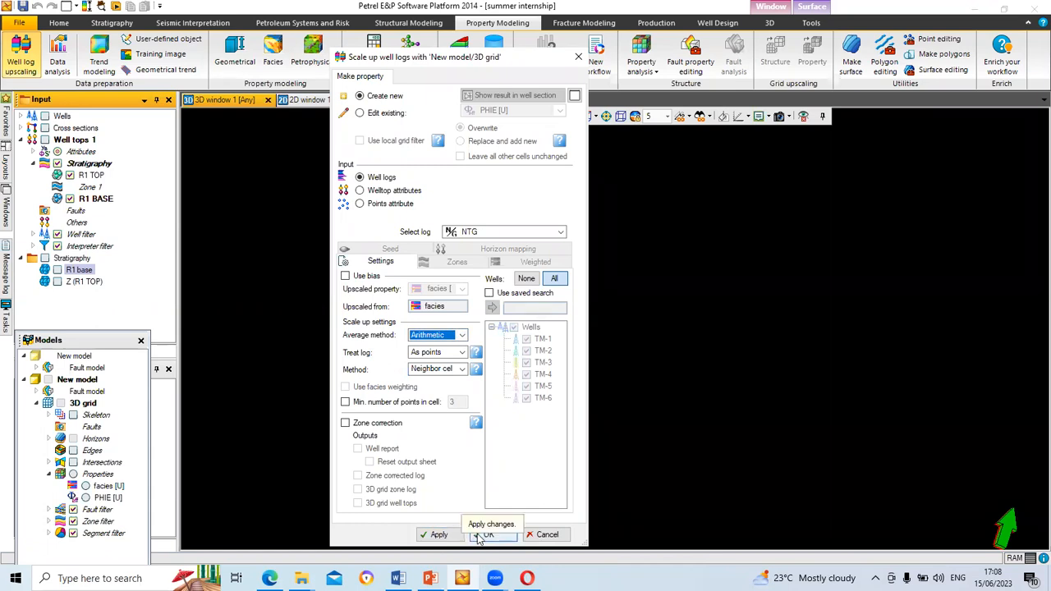
left_click(485, 534)
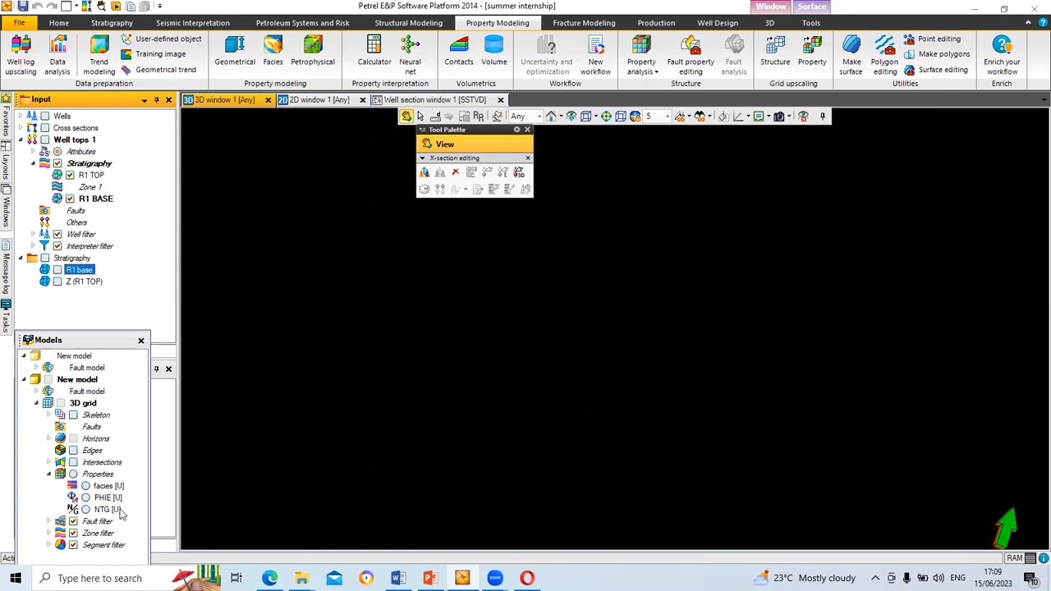
left_click(272, 64)
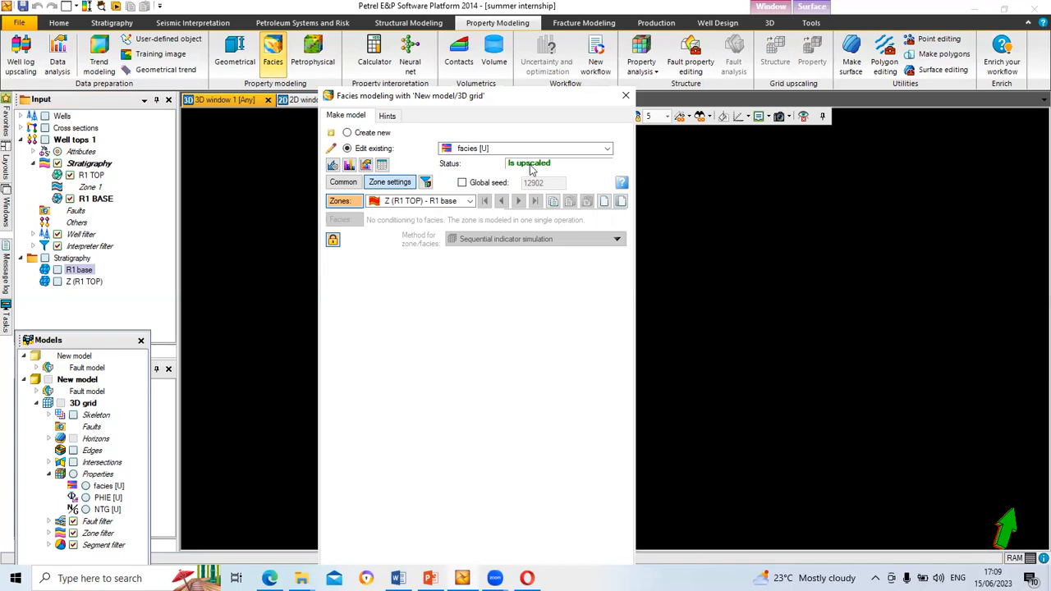
left_click(333, 240)
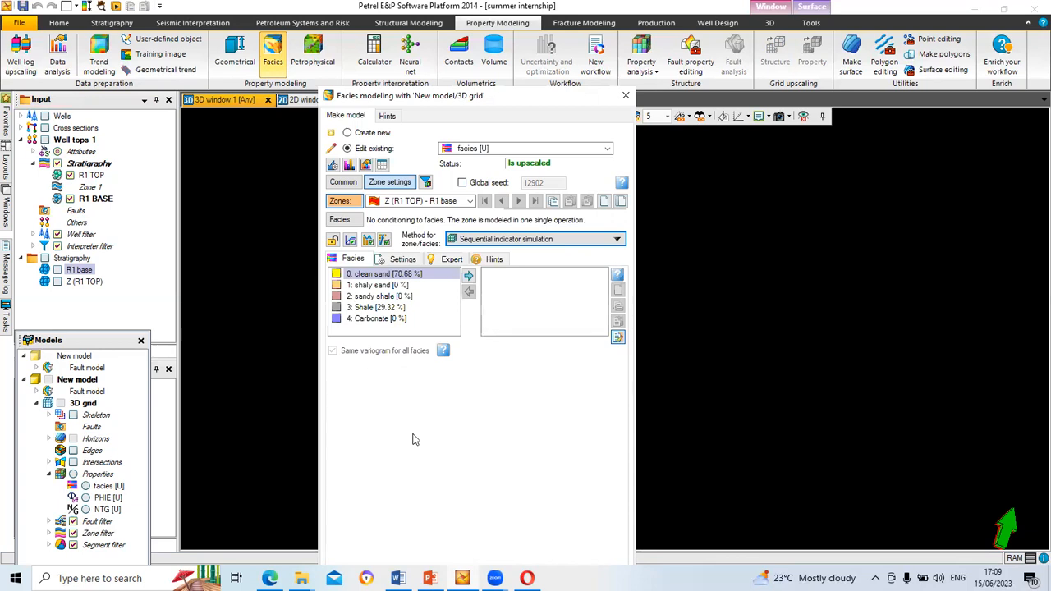
left_click(333, 240)
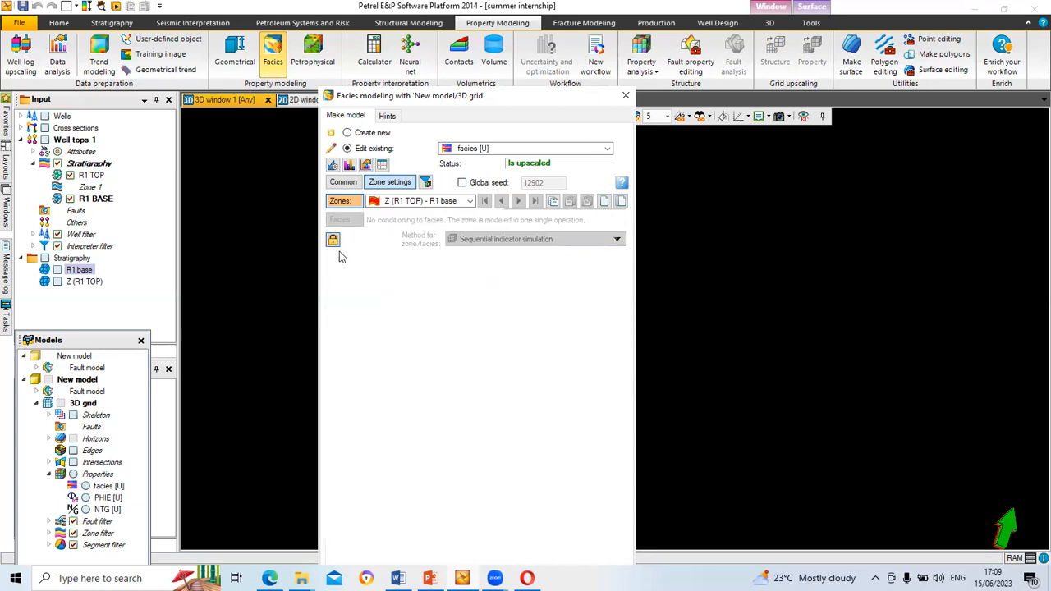
left_click(333, 239)
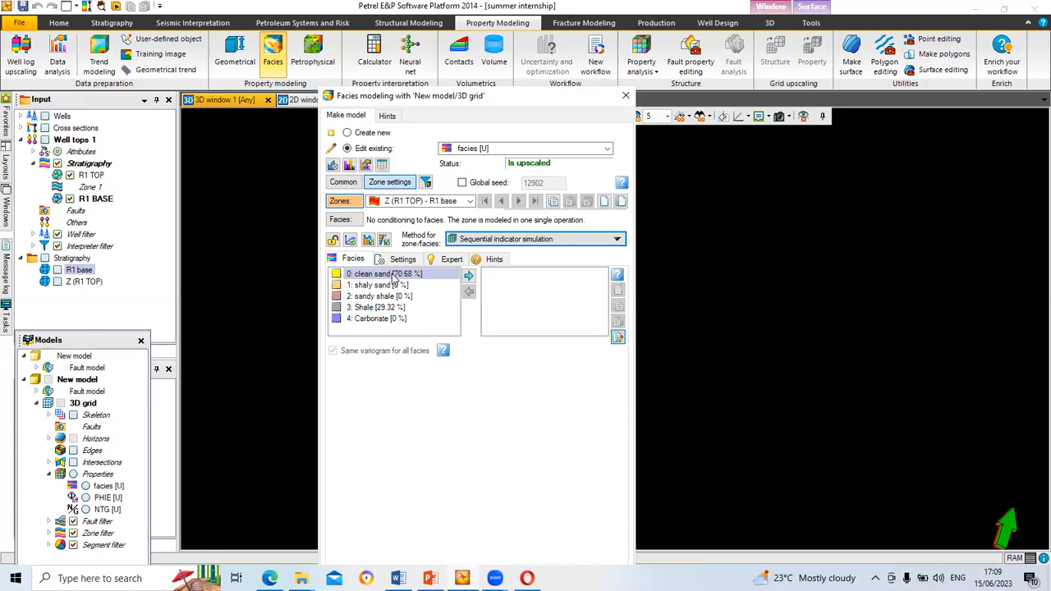
left_click(392, 276)
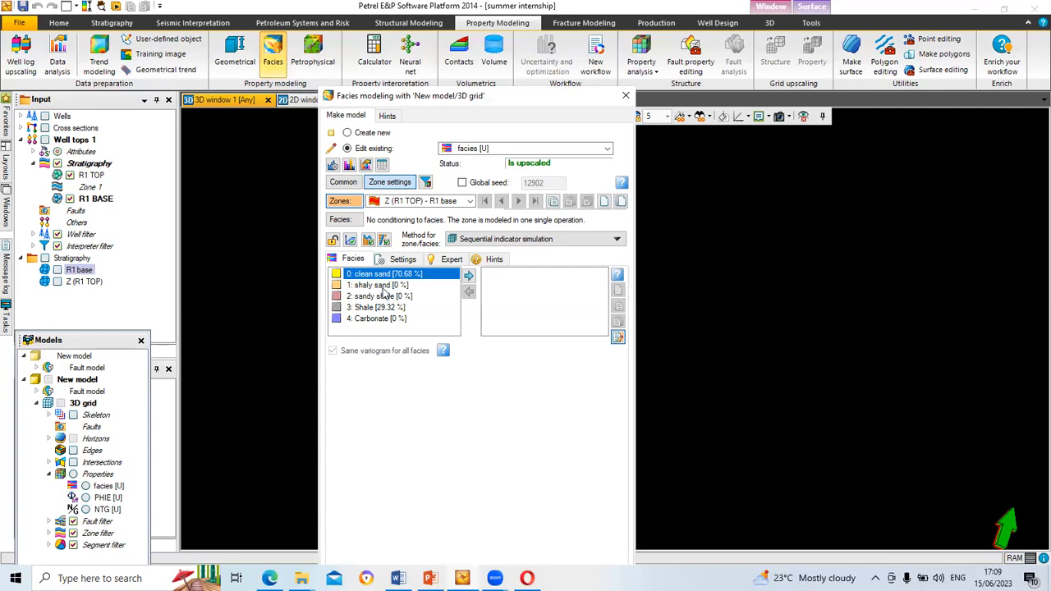
left_click(383, 285)
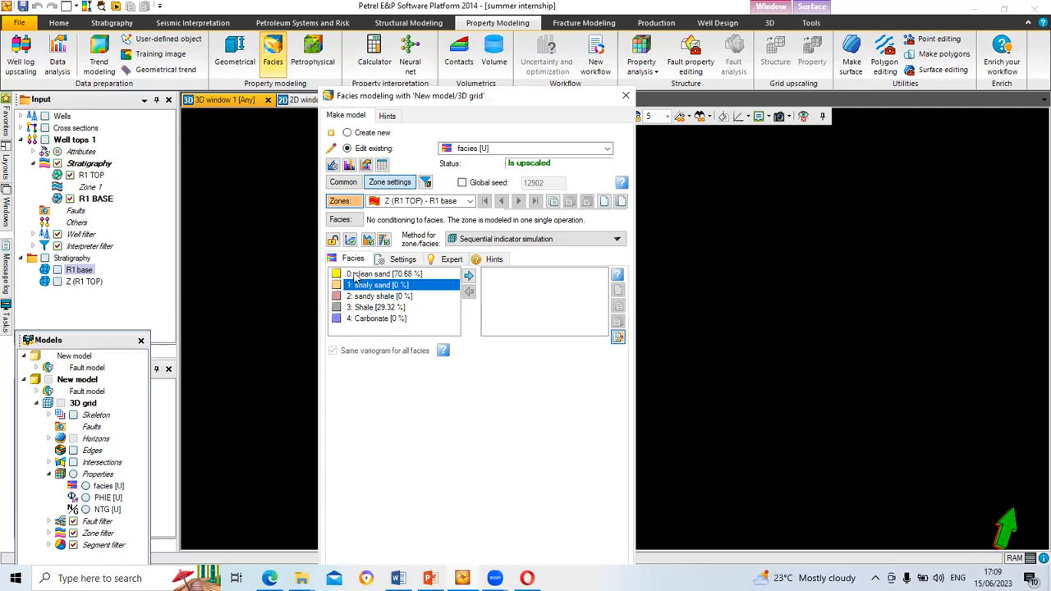
left_click(362, 274)
left_click(468, 275)
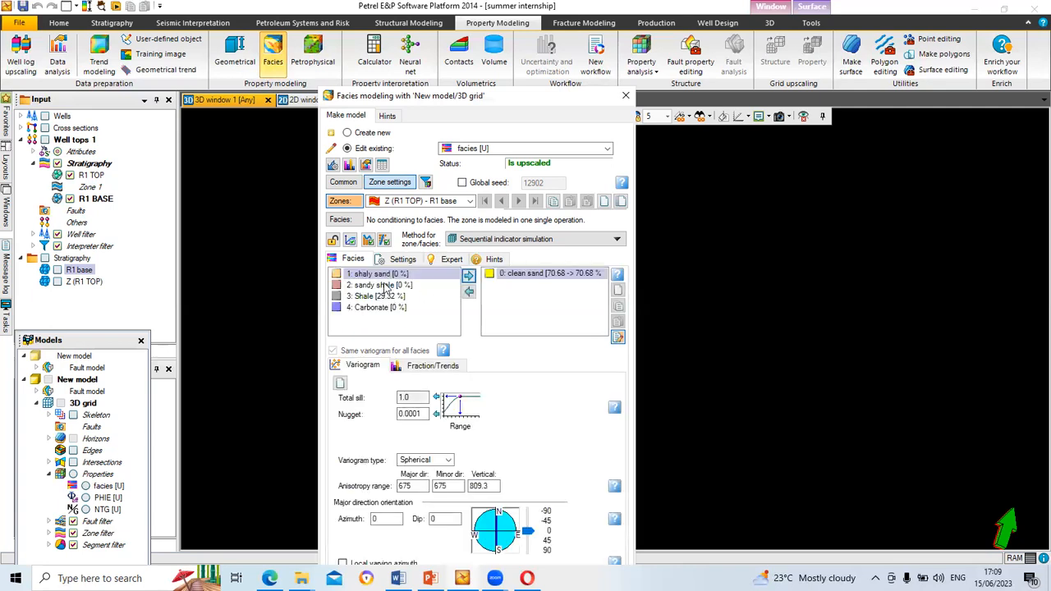
left_click(468, 276)
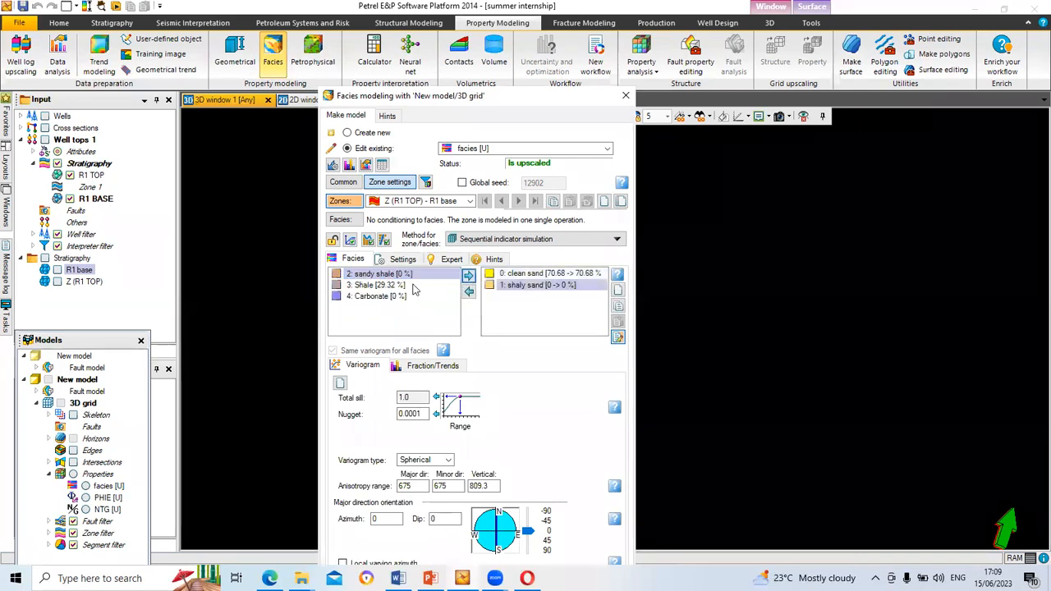
left_click(468, 275)
left_click(393, 277)
left_click(468, 275)
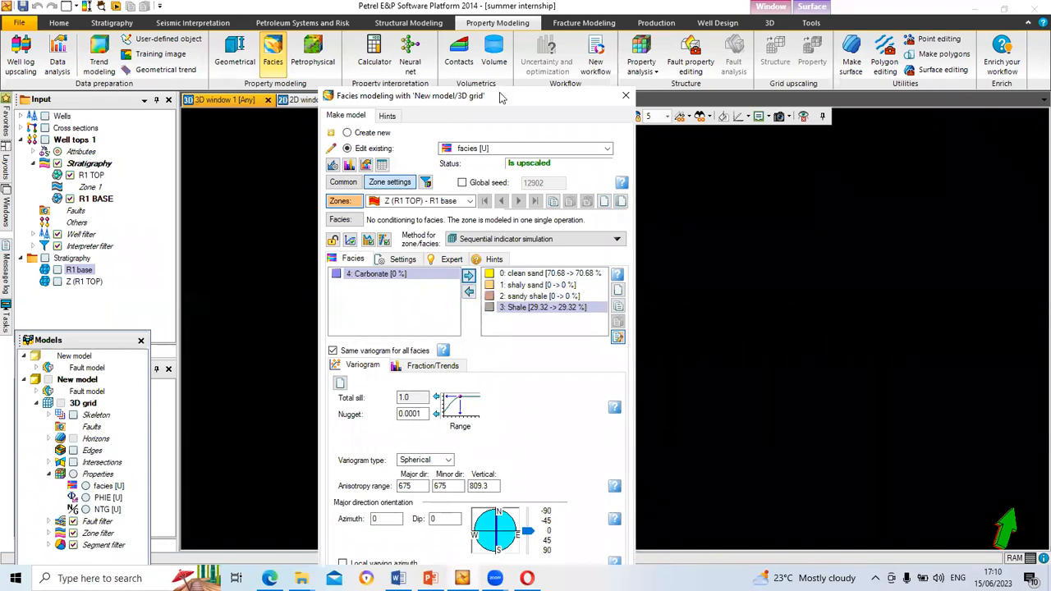
left_click_drag(503, 98, 493, 19)
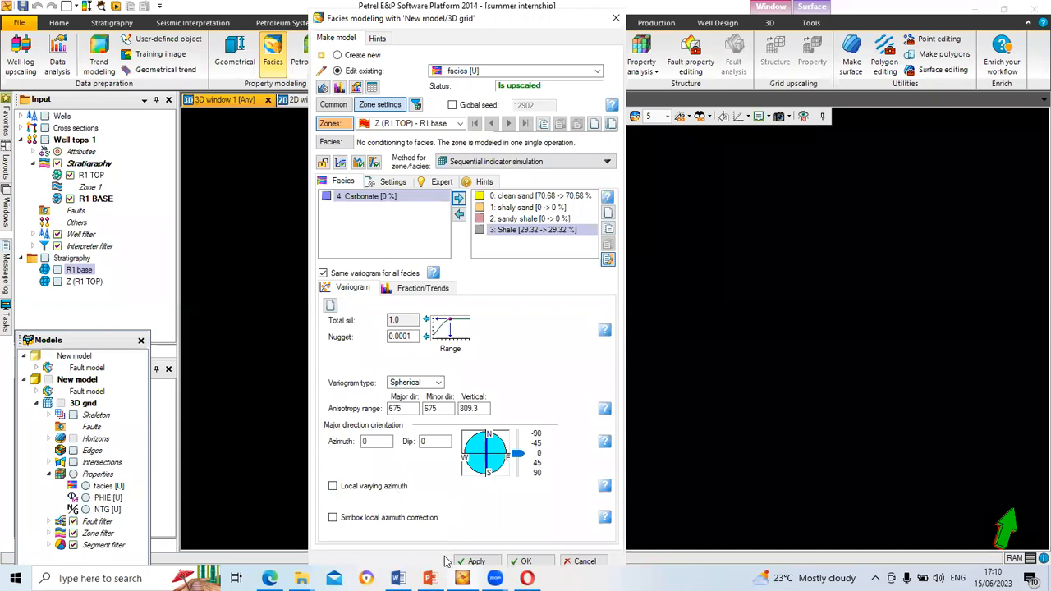
left_click(615, 19)
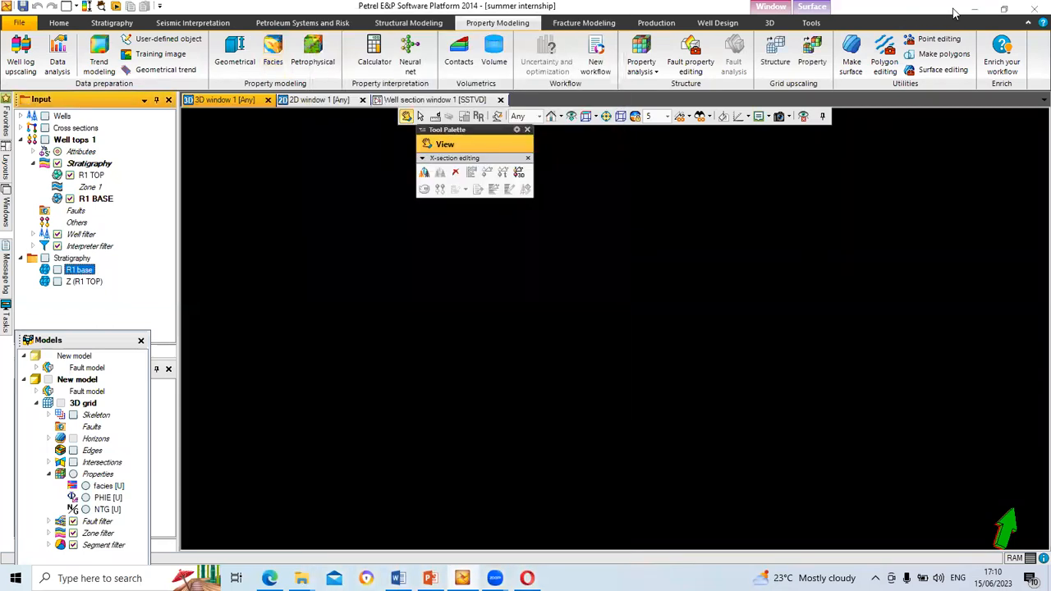
Step: Switch to the PowerPoint presentation and review the slides on well log upscaling, facies modeling and the variogram
left_click(975, 8)
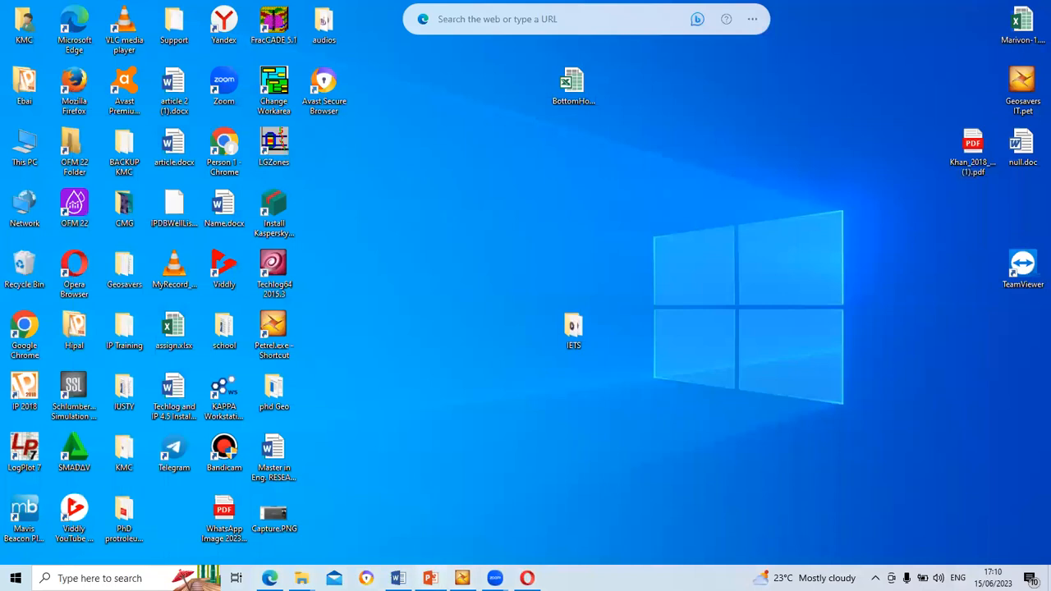
left_click(430, 578)
scroll(475, 343, "down", 4)
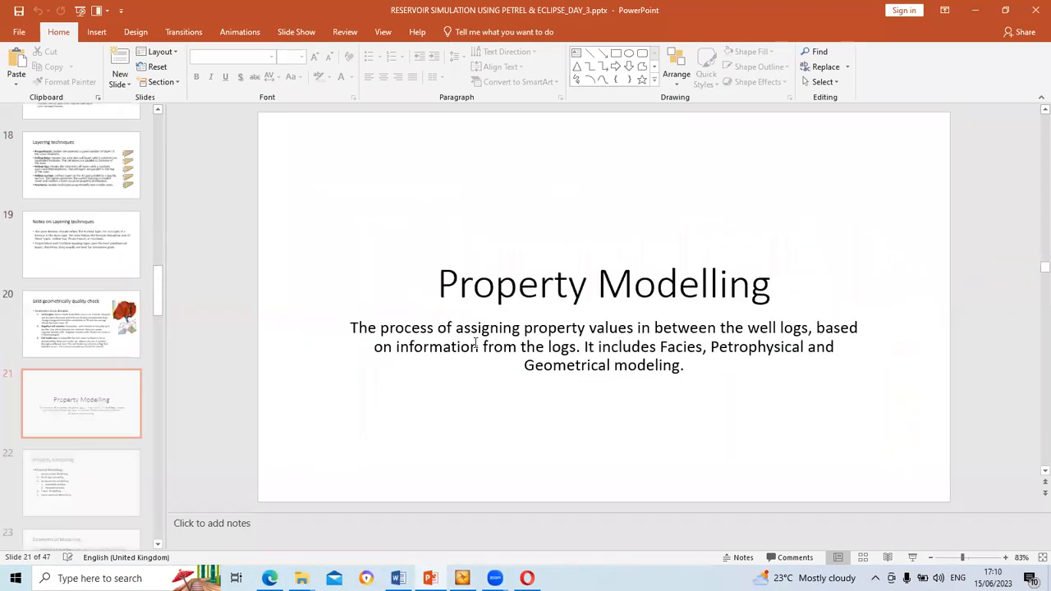
scroll(475, 343, "down", 5)
scroll(473, 355, "up", 2)
scroll(473, 355, "down", 4)
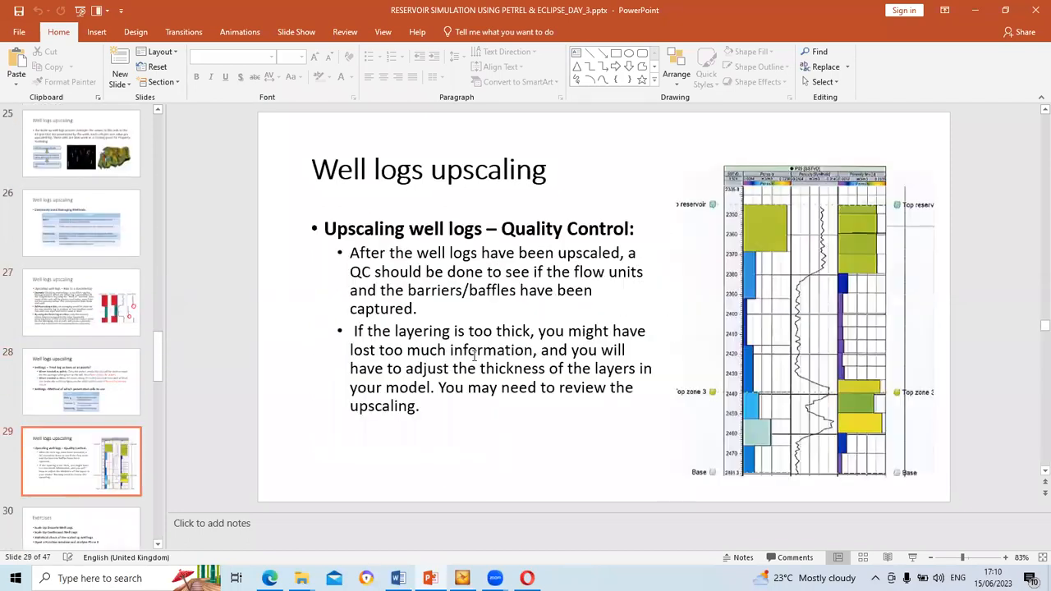
scroll(474, 355, "down", 3)
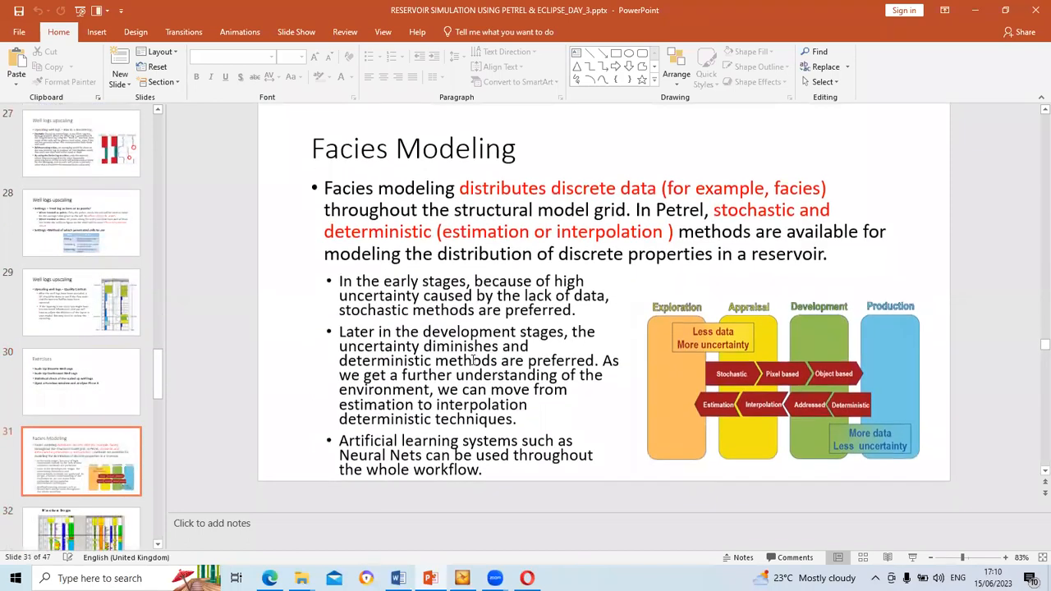
scroll(472, 366, "down", 2)
scroll(472, 366, "up", 2)
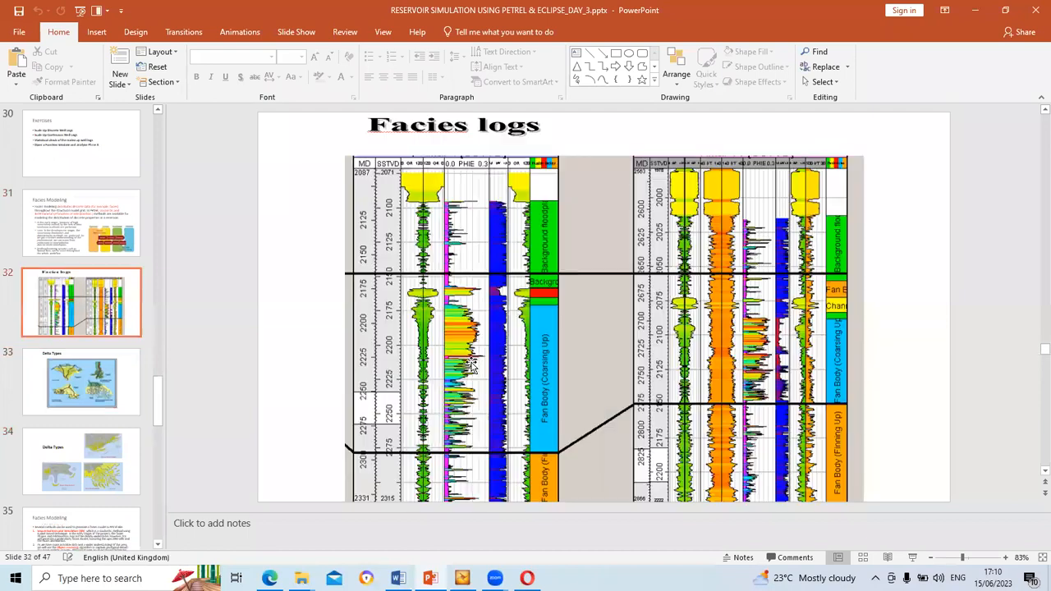
scroll(472, 366, "down", 4)
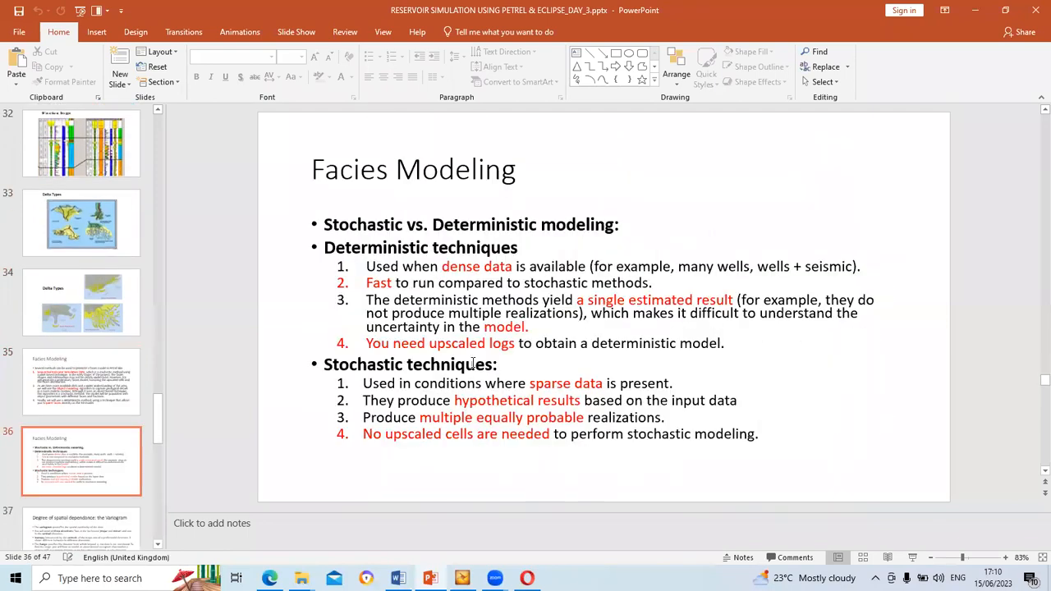
scroll(474, 364, "down", 2)
scroll(471, 368, "up", 1)
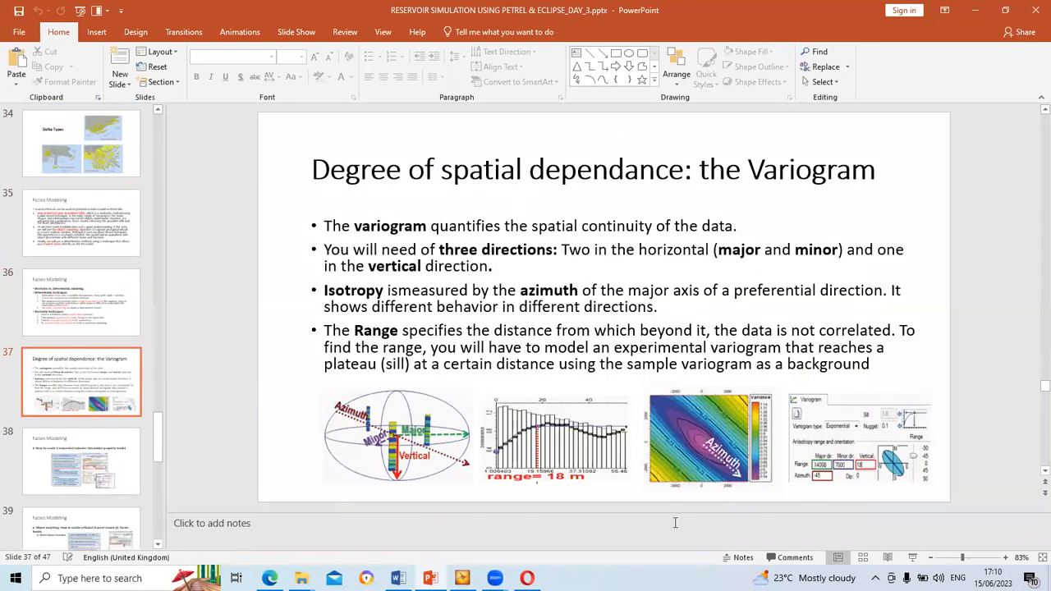
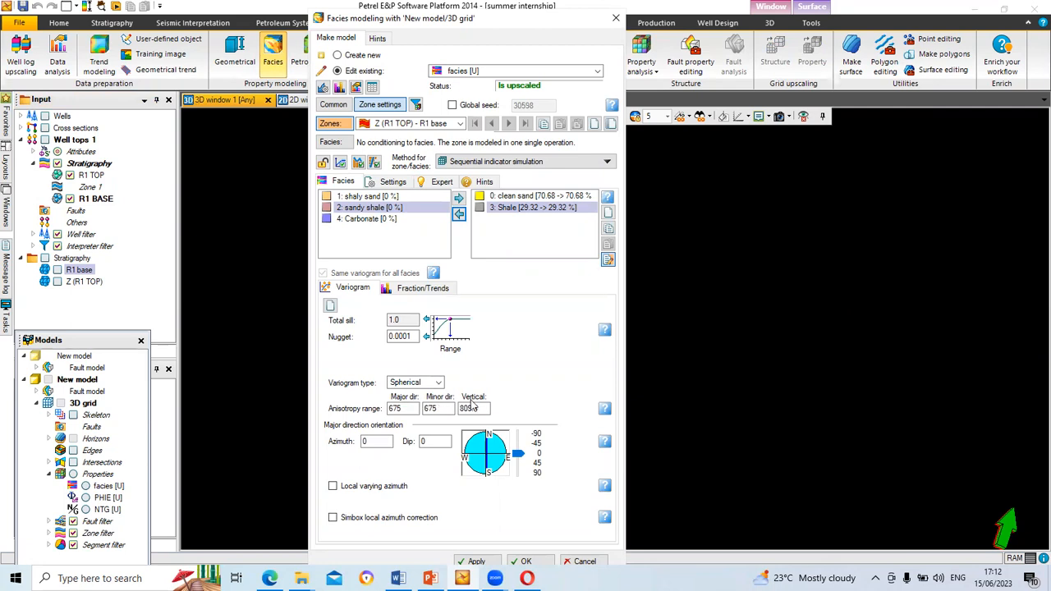
Step: Set the facies variogram's anisotropy range to 15000 in the major direction and 7000 in the minor direction, with an azimuth of 43
left_click(384, 441)
left_click_drag(415, 408, 386, 407)
type("15000")
left_click_drag(443, 408, 418, 409)
type("7000")
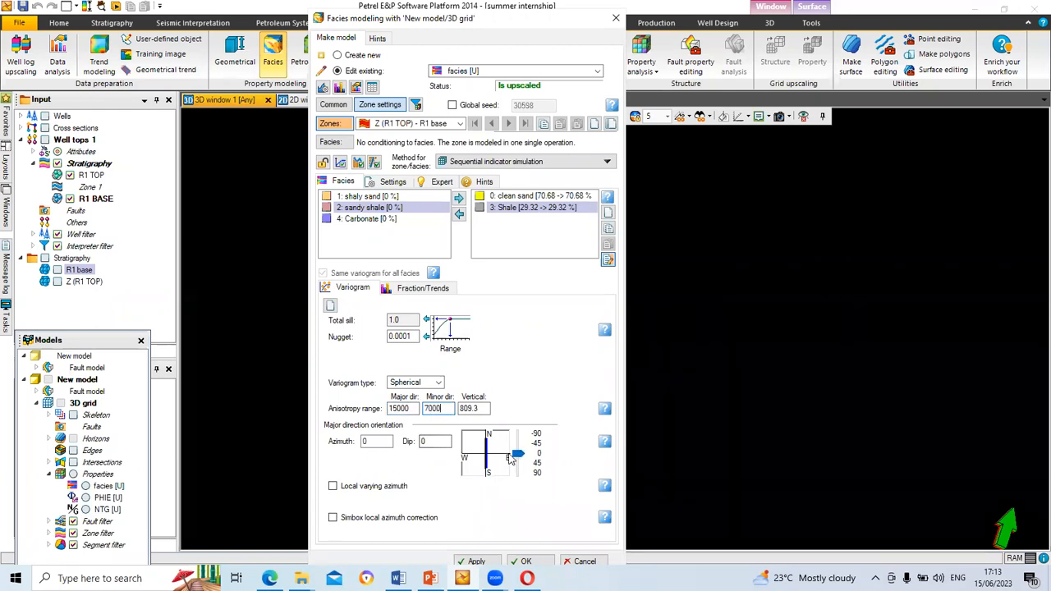
left_click_drag(517, 456, 516, 467)
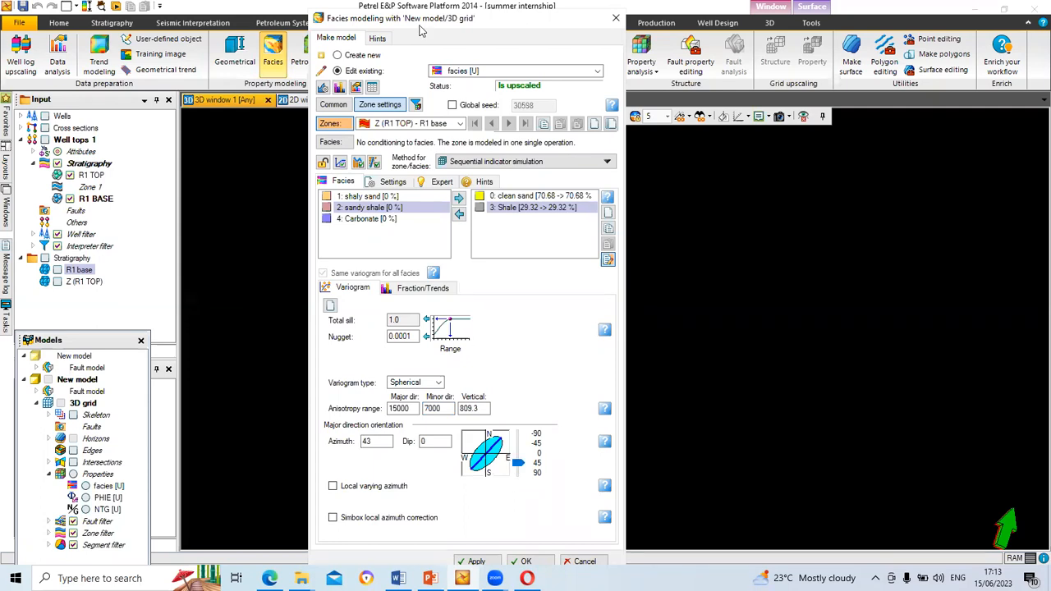
Step: Run the facies modeling of the Z (R1 TOP) - R1 base zone with Sequential indicator simulation and close its settings
left_click_drag(420, 26, 365, 14)
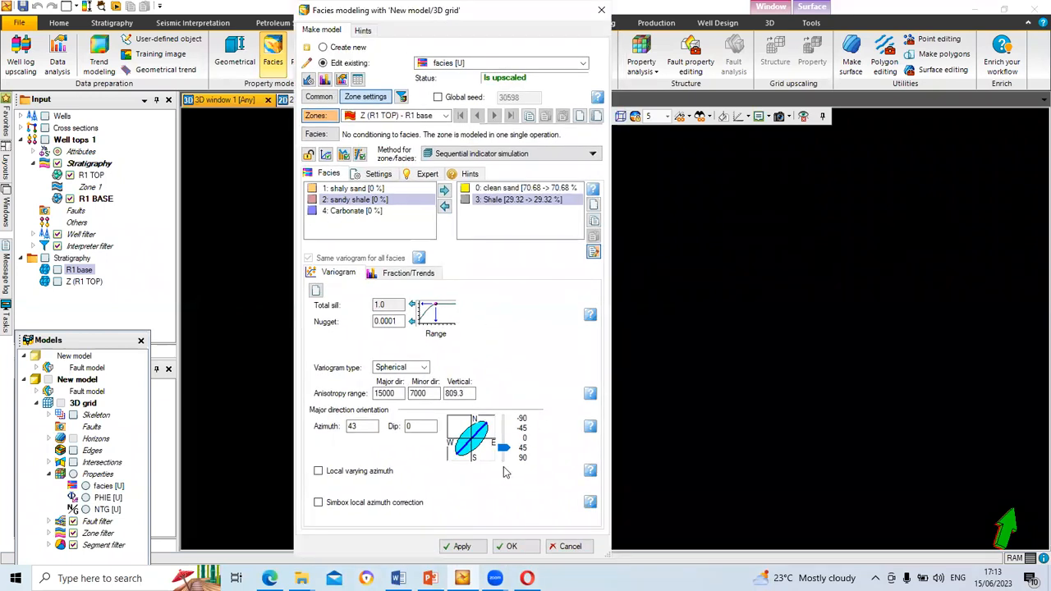
left_click(457, 547)
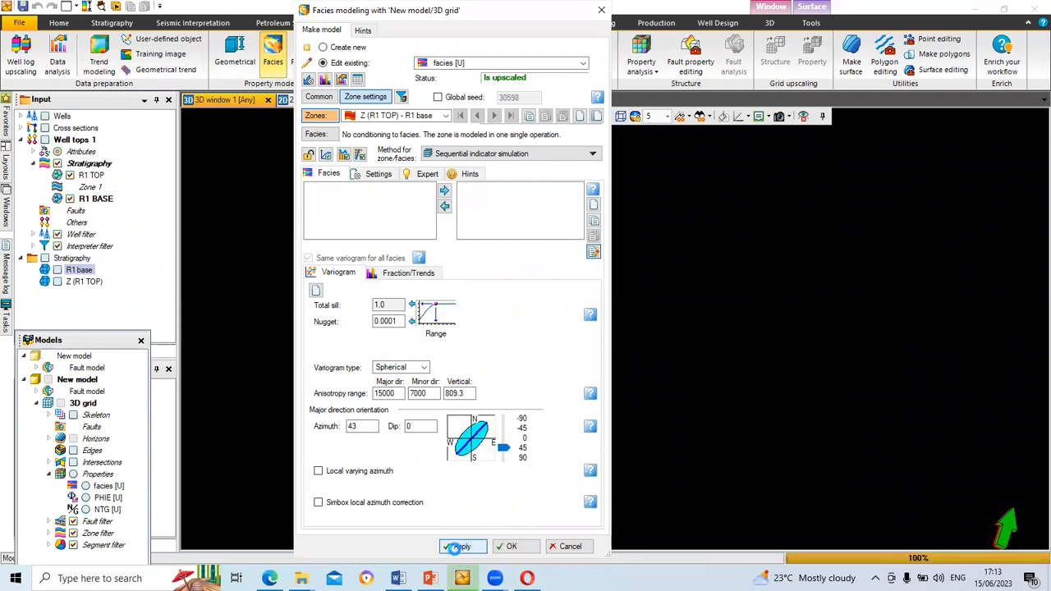
left_click(506, 546)
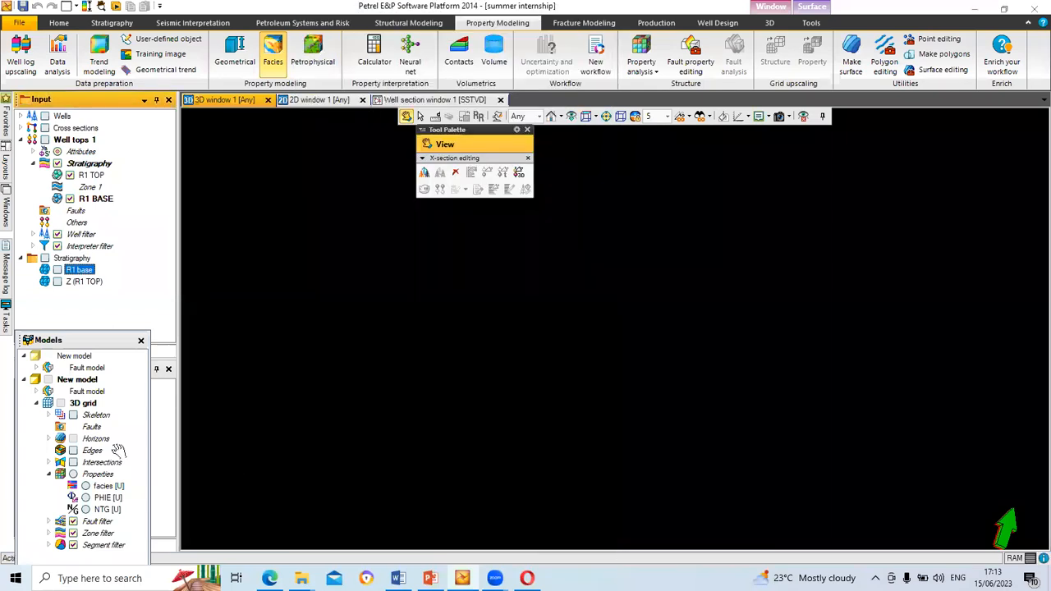
Step: Show the facies property in the 3D window and inspect the modeling result
left_click(85, 486)
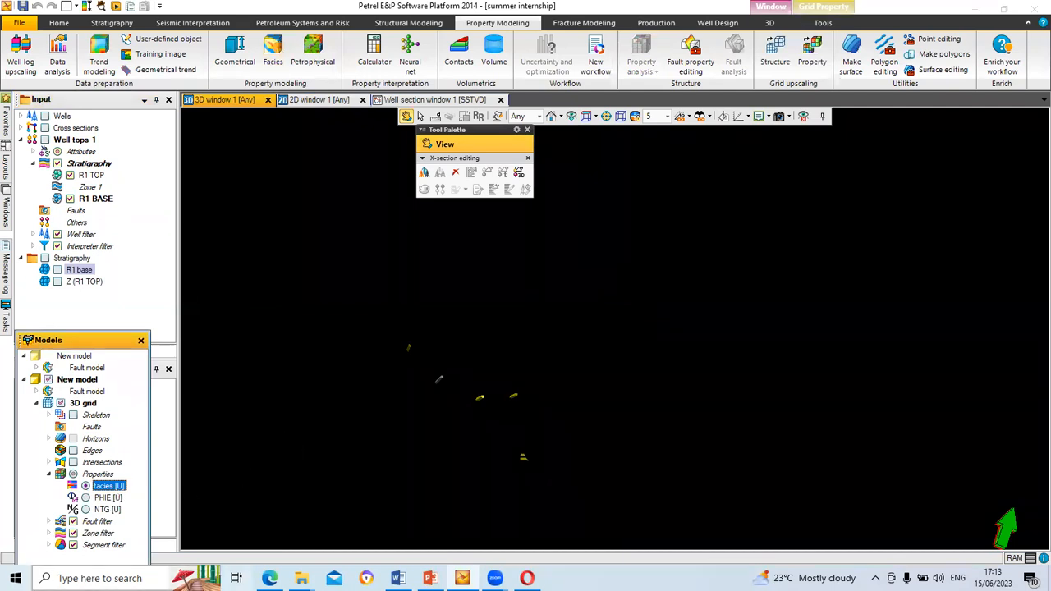
left_click(50, 474)
left_click(50, 475)
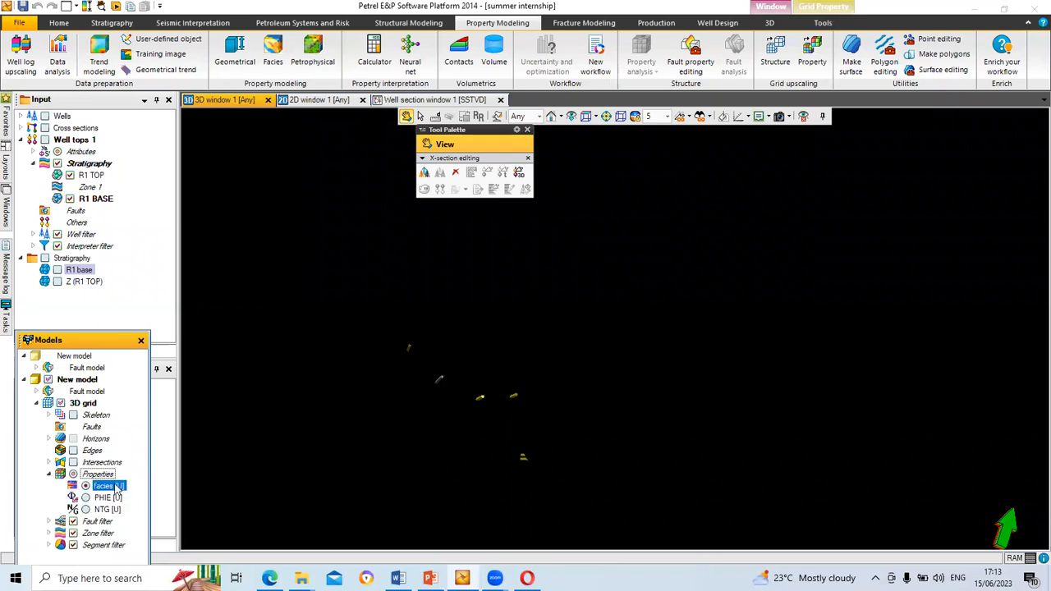
left_click_drag(312, 458, 333, 358)
left_click(491, 421)
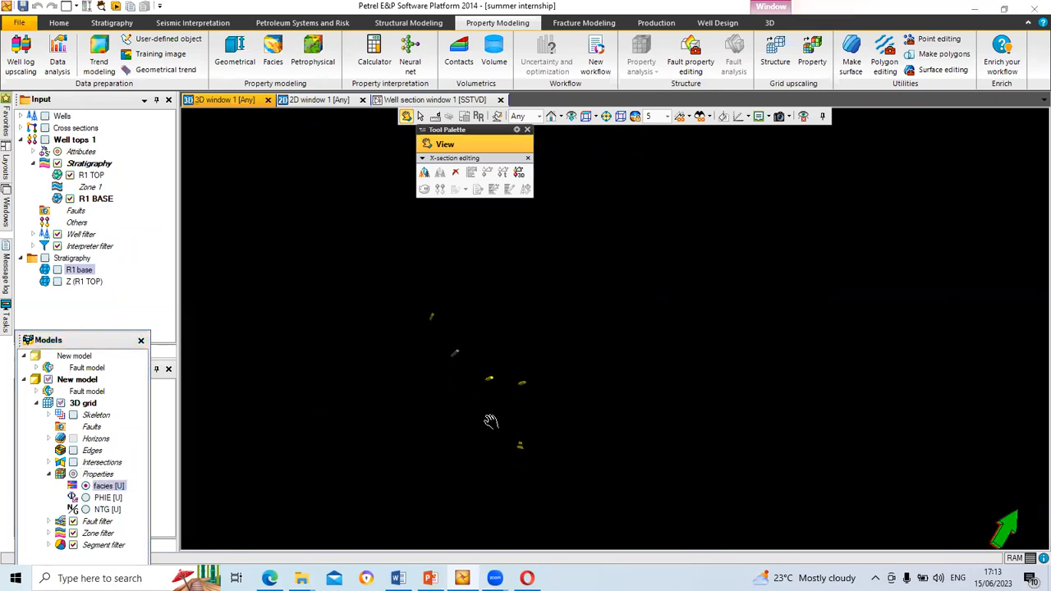
Step: Reopen facies modeling, select the Z (R1 TOP) - R1 base zone, check it against the grid's zone filter, and rerun the simulation
left_click(273, 62)
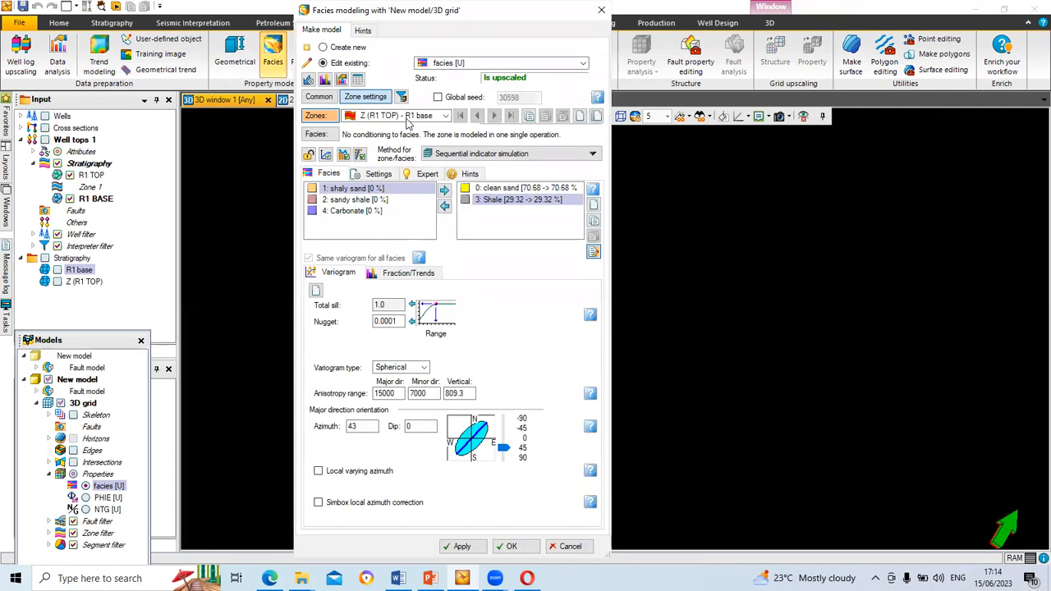
left_click(446, 116)
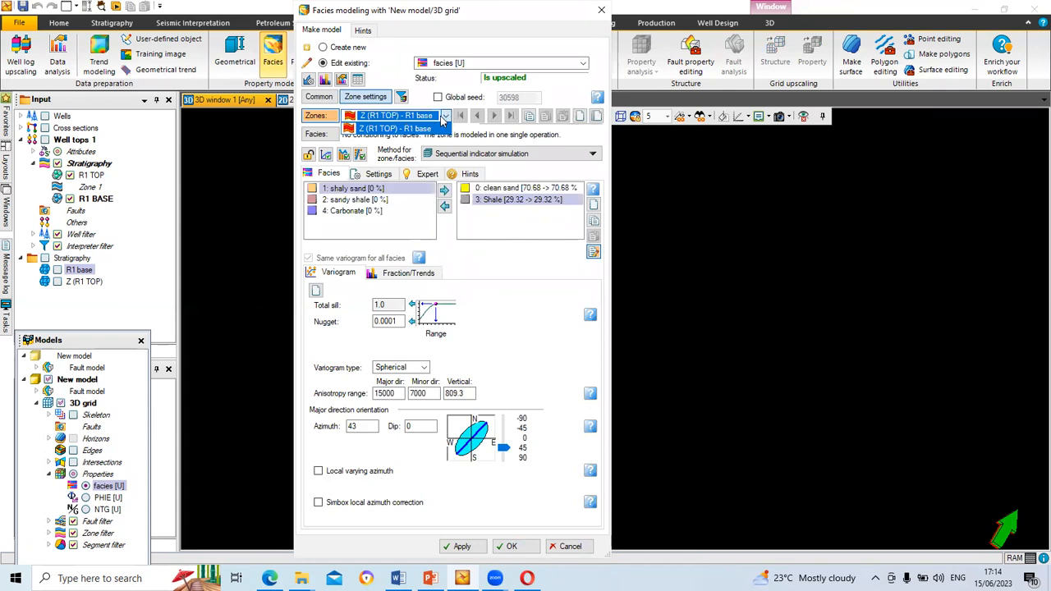
left_click(422, 130)
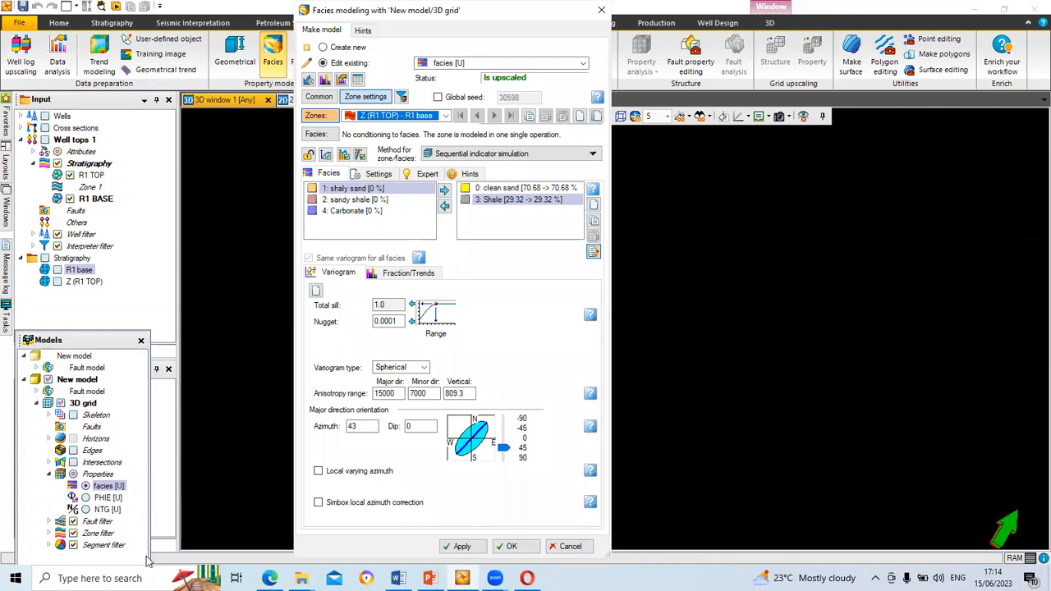
left_click(49, 438)
left_click(49, 439)
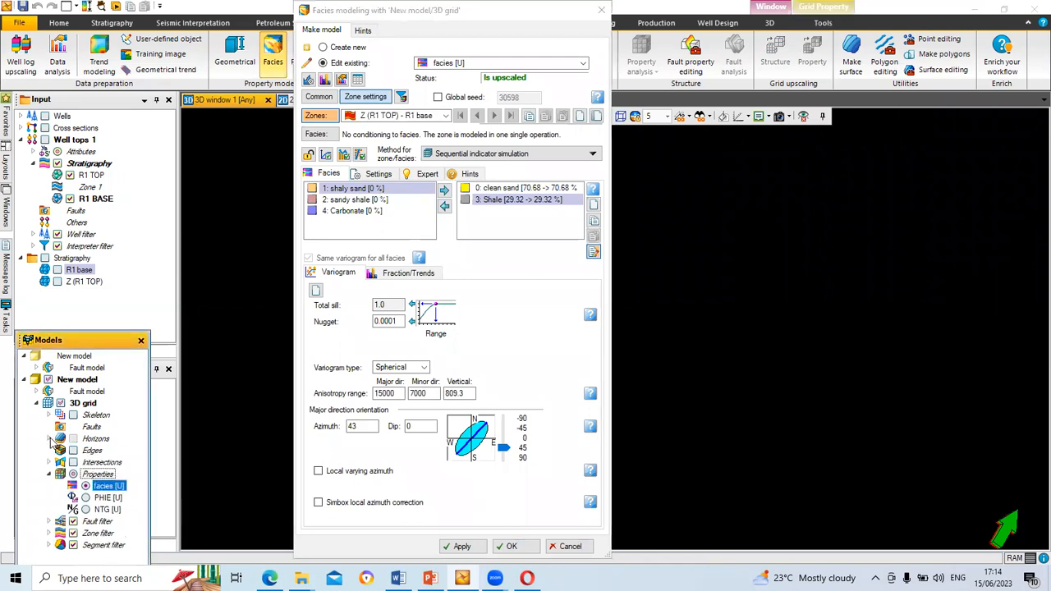
left_click(49, 534)
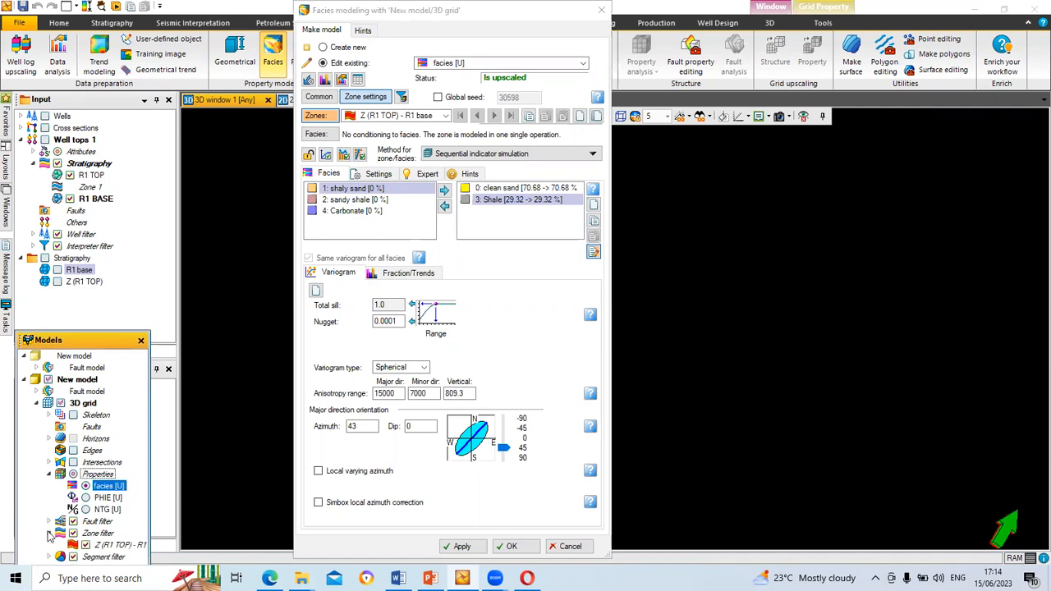
left_click(49, 534)
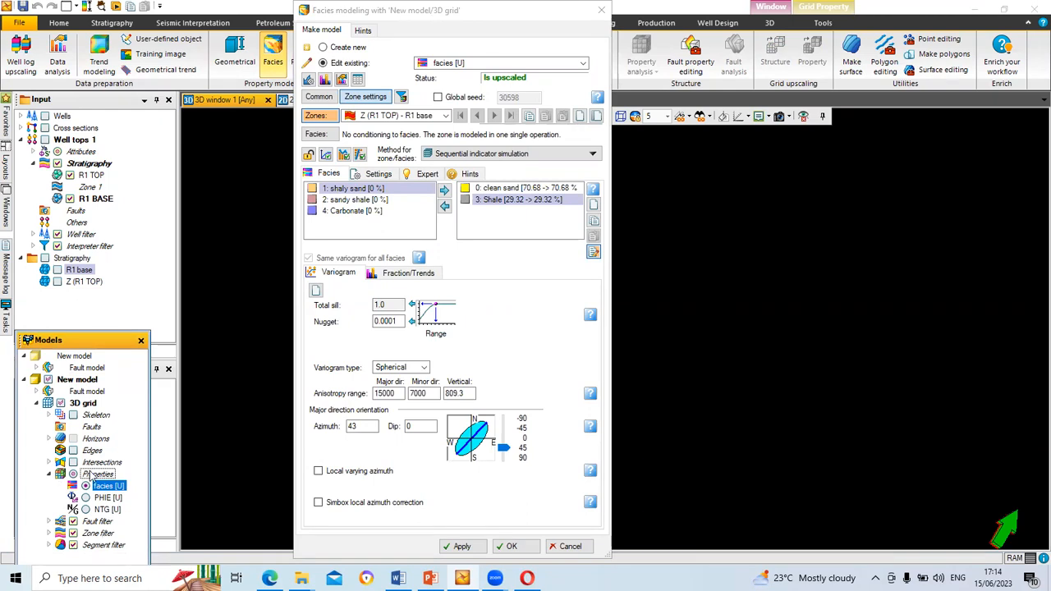
left_click(460, 547)
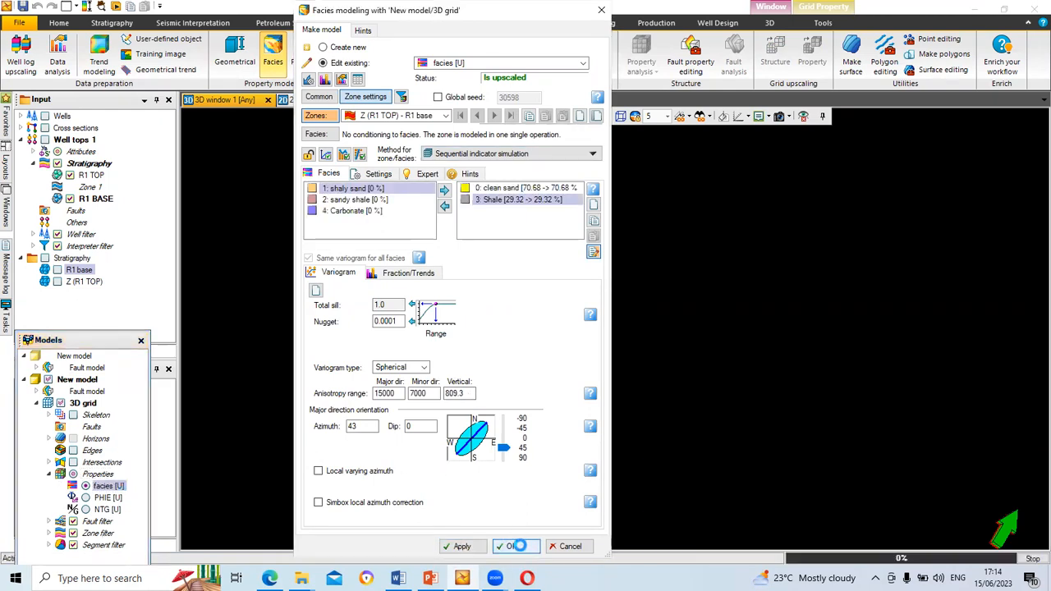
left_click(523, 549)
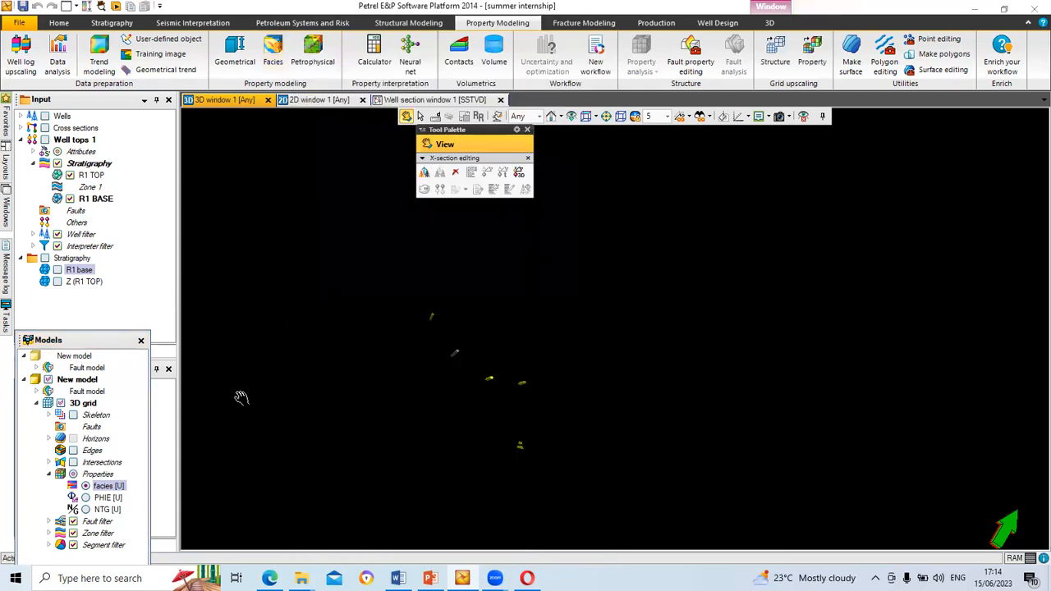
Step: Hide the grid properties, then display the grid's Z (R1 TOP) horizon to inspect it and hide it again
left_click(54, 476)
left_click(50, 475)
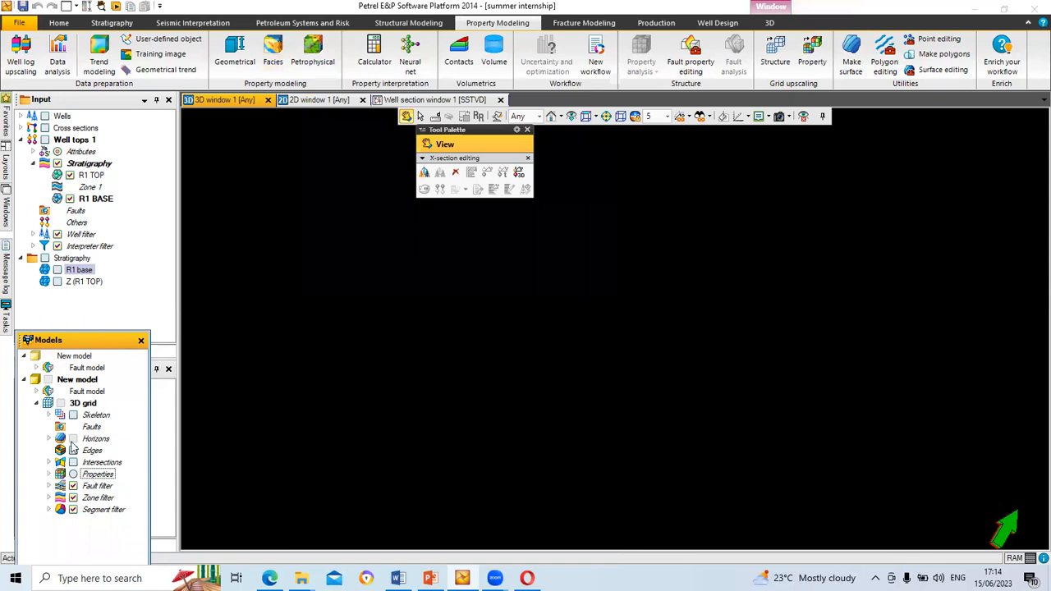
left_click(48, 441)
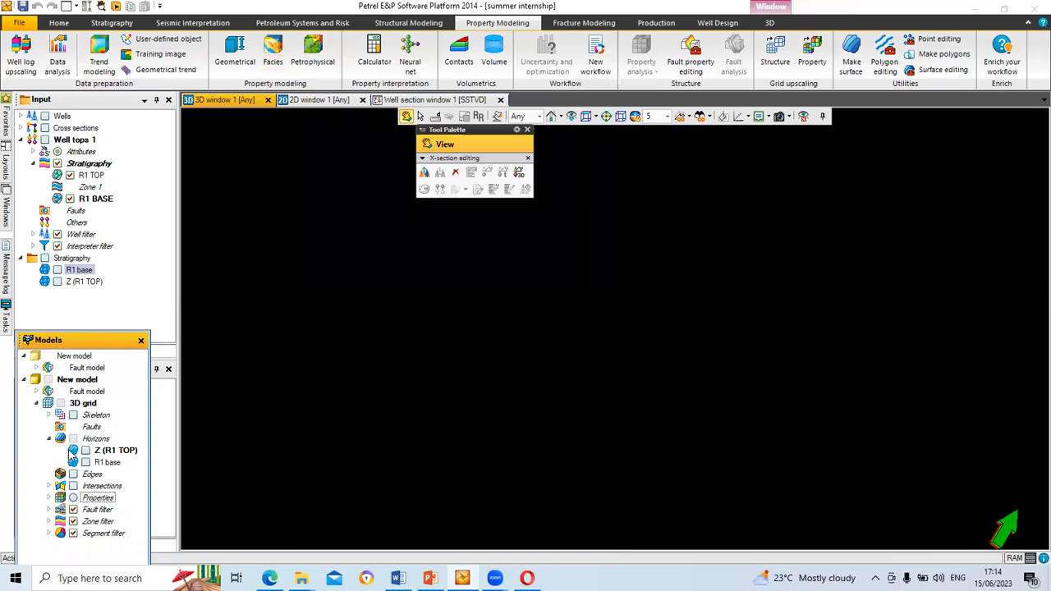
left_click(86, 451)
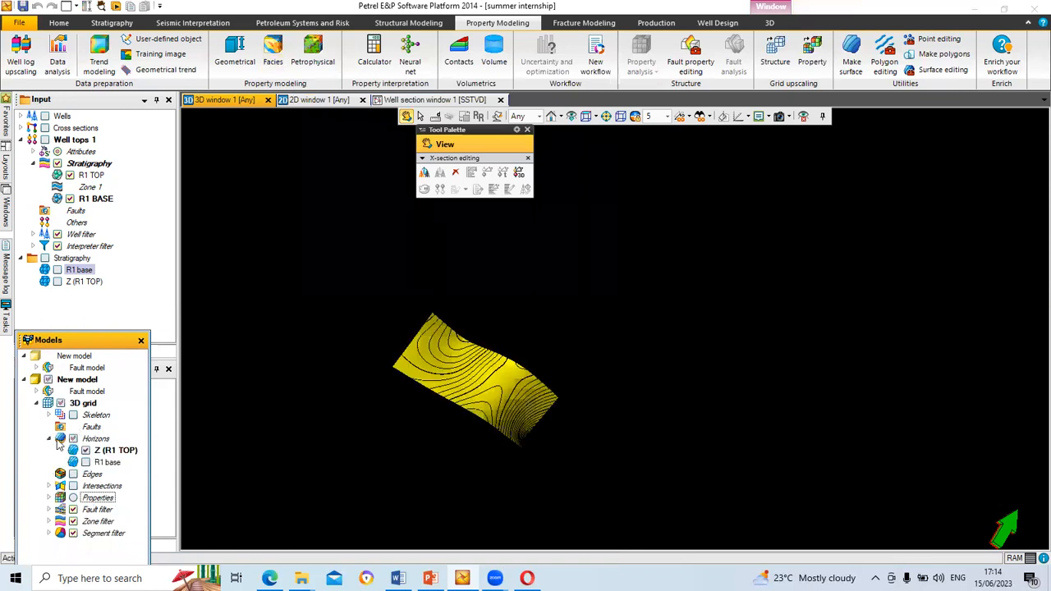
left_click(85, 451)
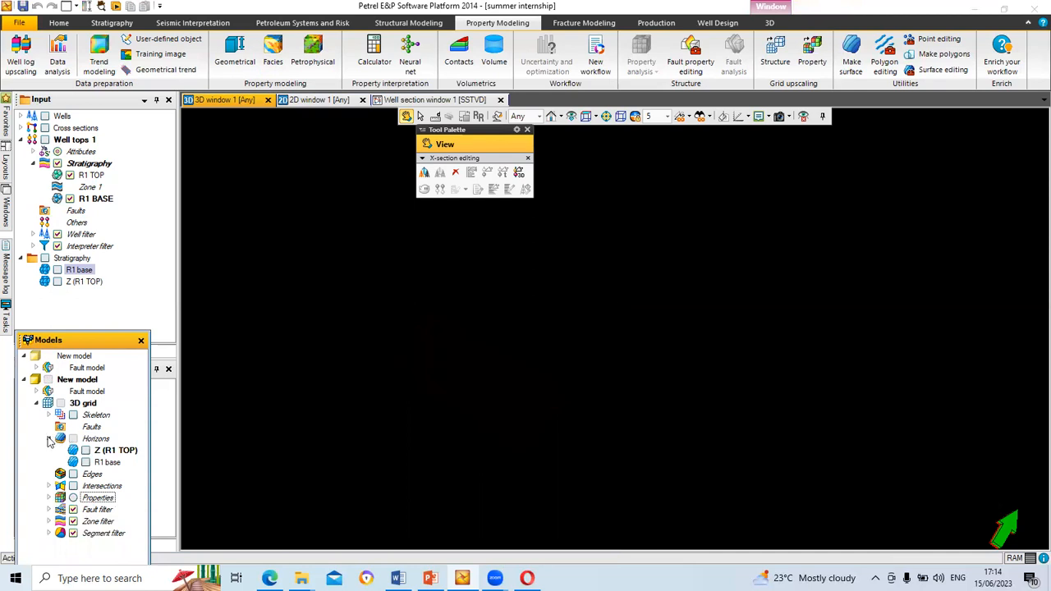
left_click(49, 439)
Step: Enable the Z (R1 TOP) - R1 base zone in the grid's zone filter and check the segment filter
left_click(48, 498)
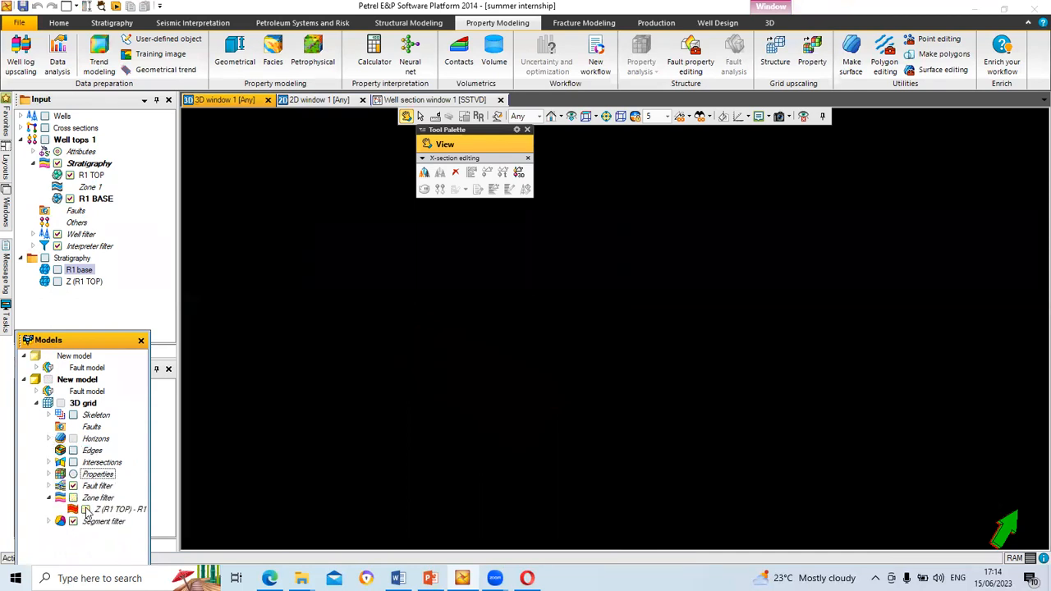
left_click(86, 510)
left_click(49, 521)
left_click(49, 522)
Step: Inspect the grid's Z (R1 TOP) horizon in 3D, then hide it and display the R1 base horizon instead
left_click(50, 439)
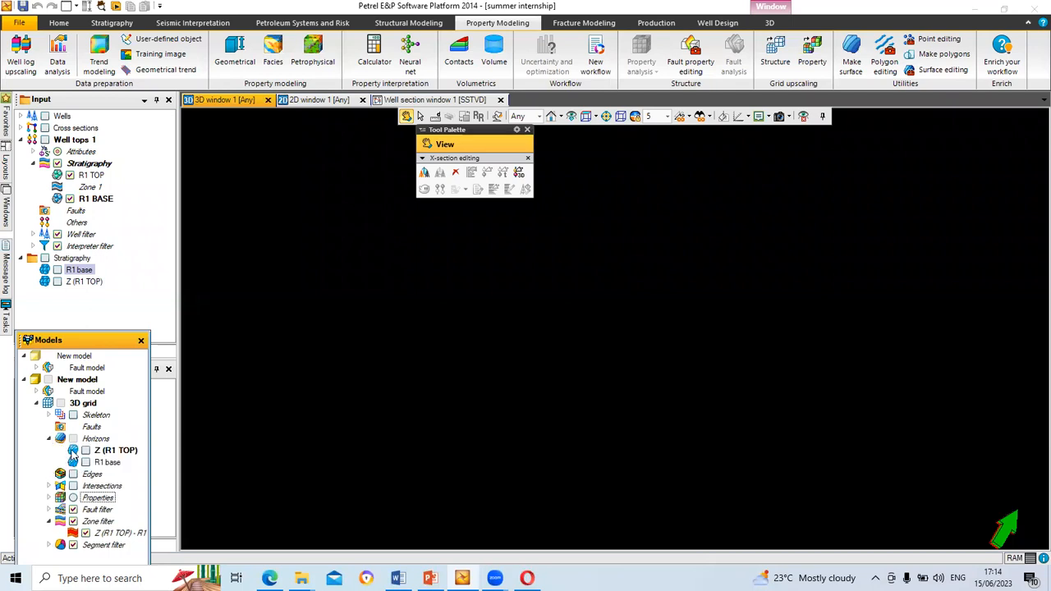
left_click(86, 451)
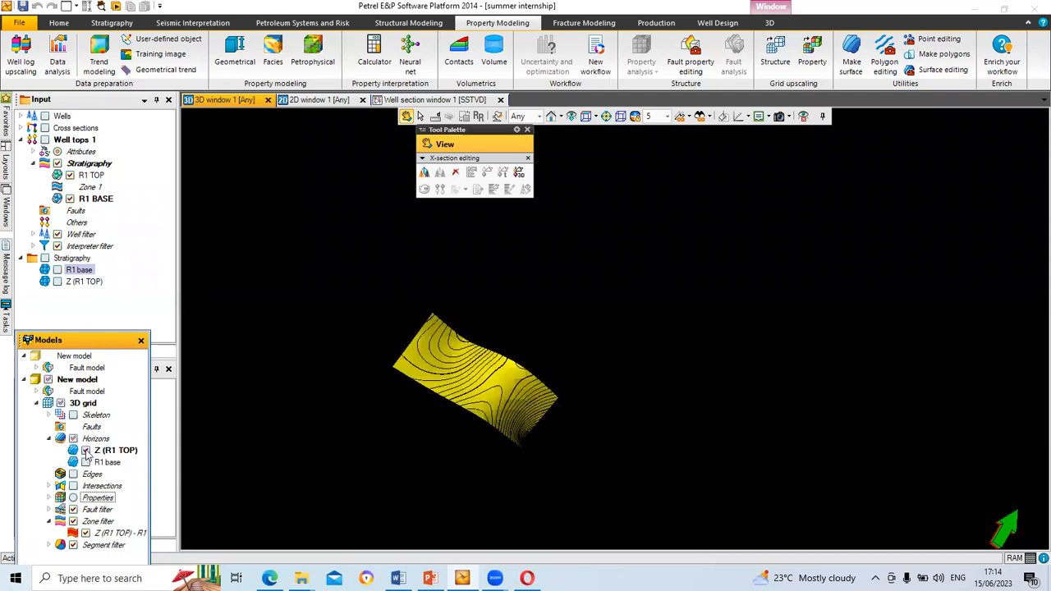
left_click(86, 451)
left_click(86, 462)
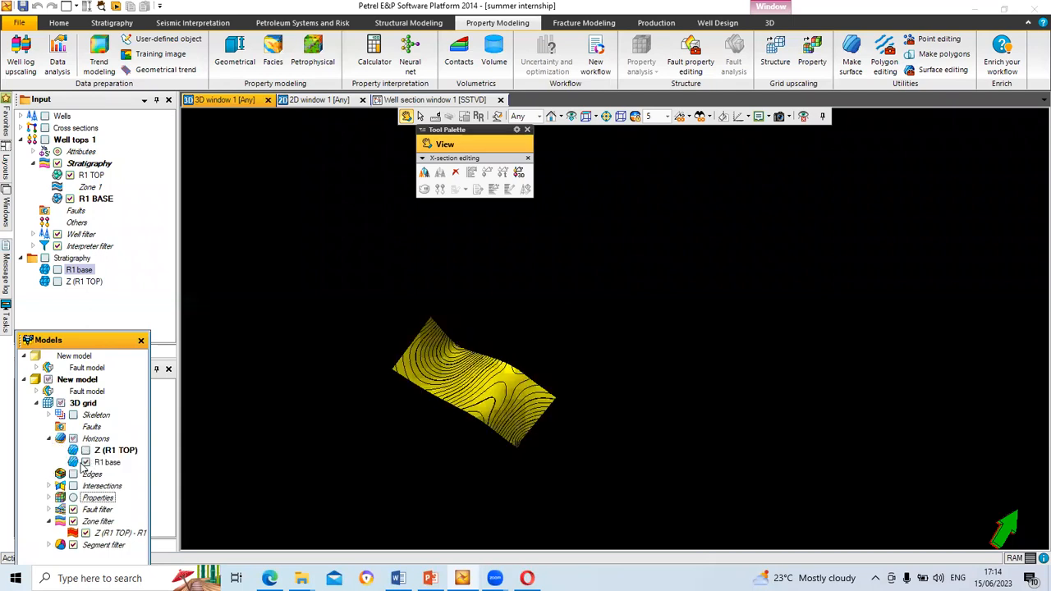
left_click(48, 441)
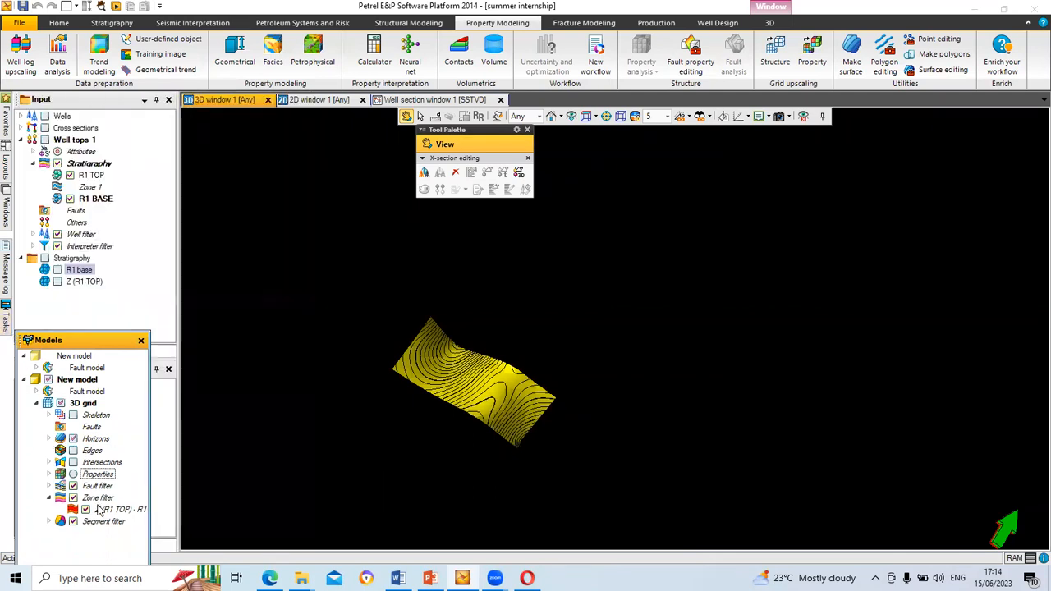
Step: Display the modeled facies property in the 3D window and inspect its distribution across the grid
left_click(48, 474)
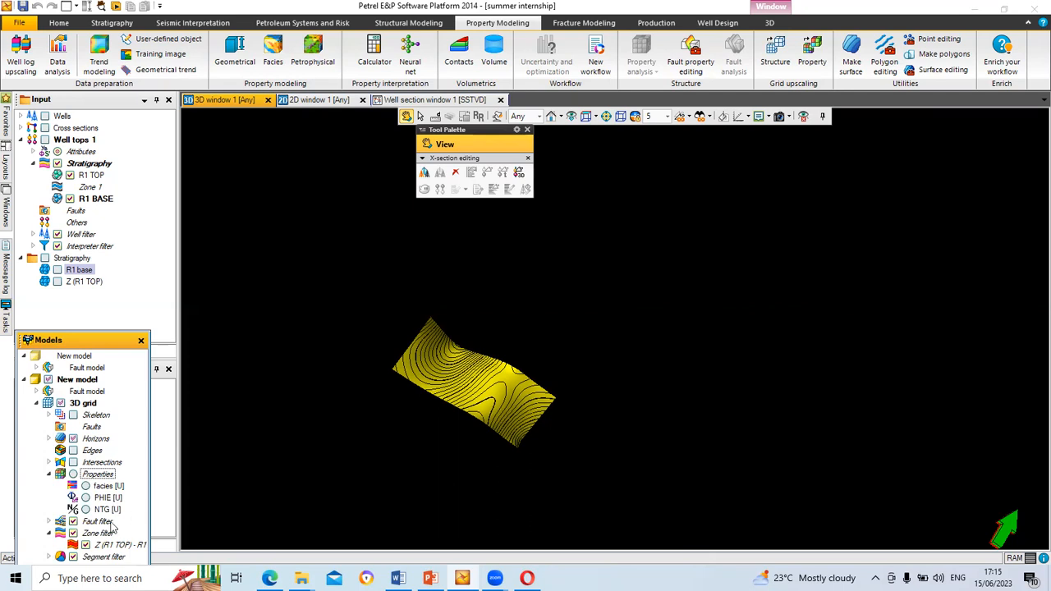
left_click(49, 475)
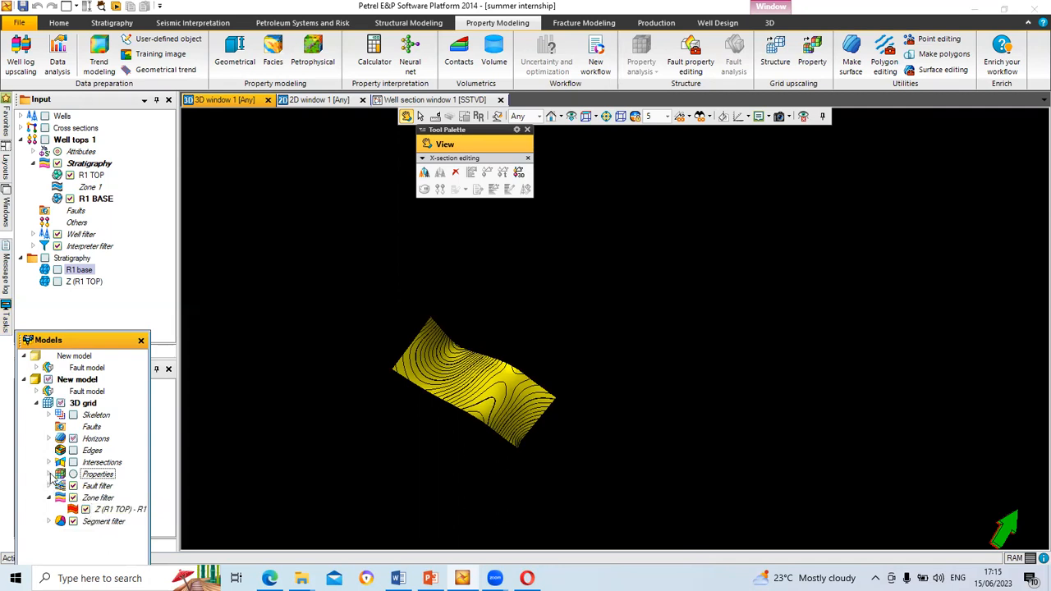
left_click(49, 475)
left_click(85, 486)
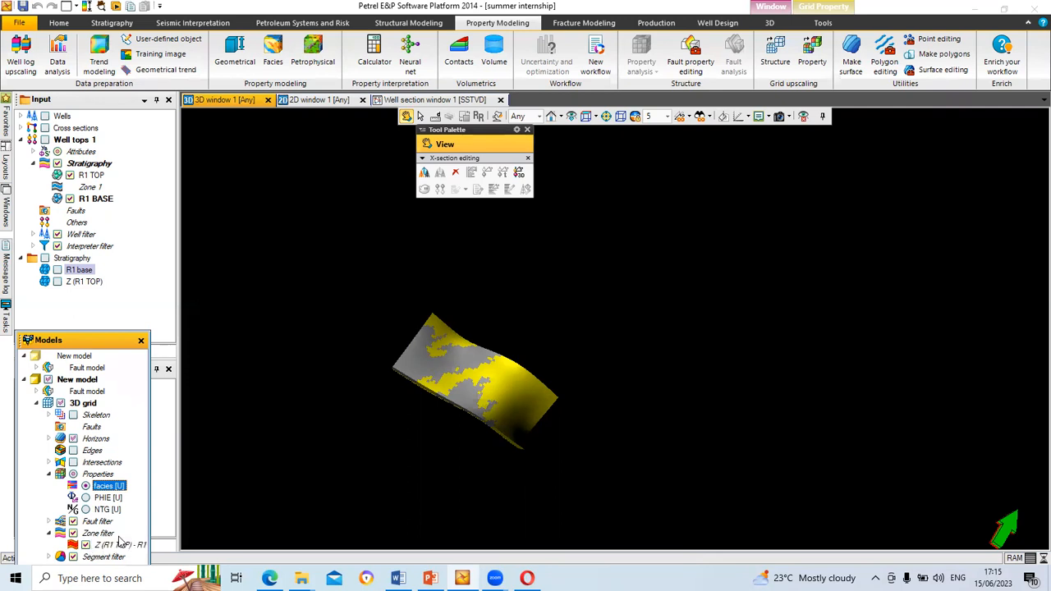
left_click_drag(457, 415, 411, 433)
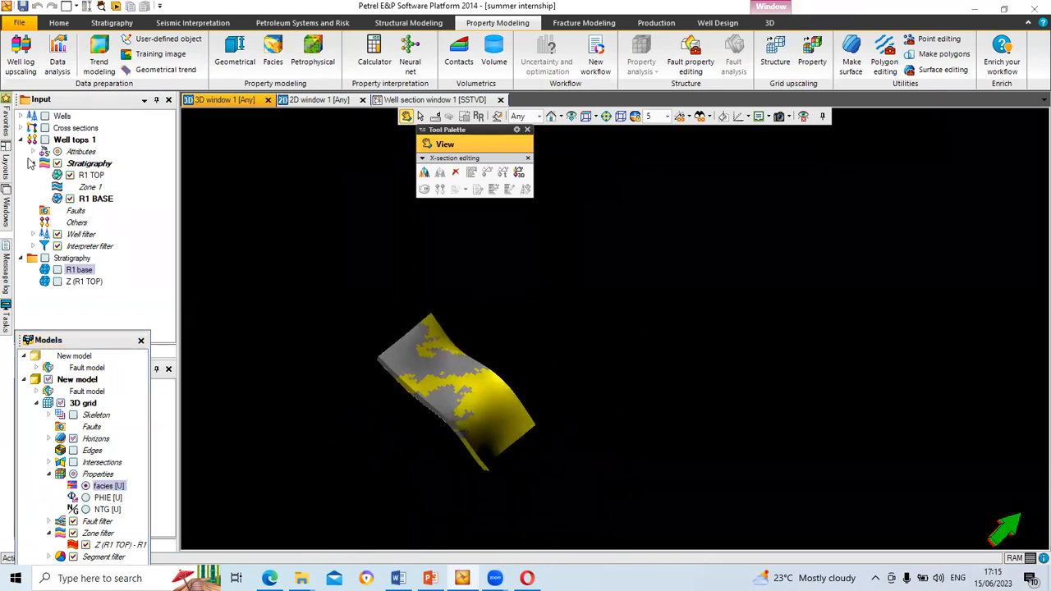
Step: Display wells TM-1 to TM-6 together with the facies model and examine where they penetrate it
left_click(21, 117)
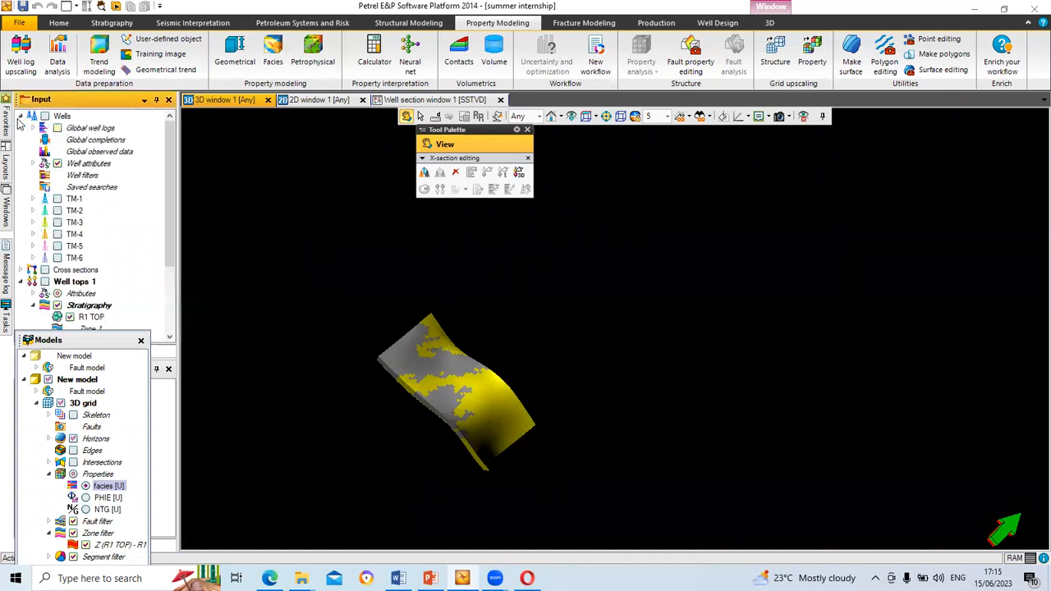
left_click(57, 199)
left_click(58, 210)
left_click(57, 223)
left_click(58, 234)
left_click(58, 247)
left_click(57, 258)
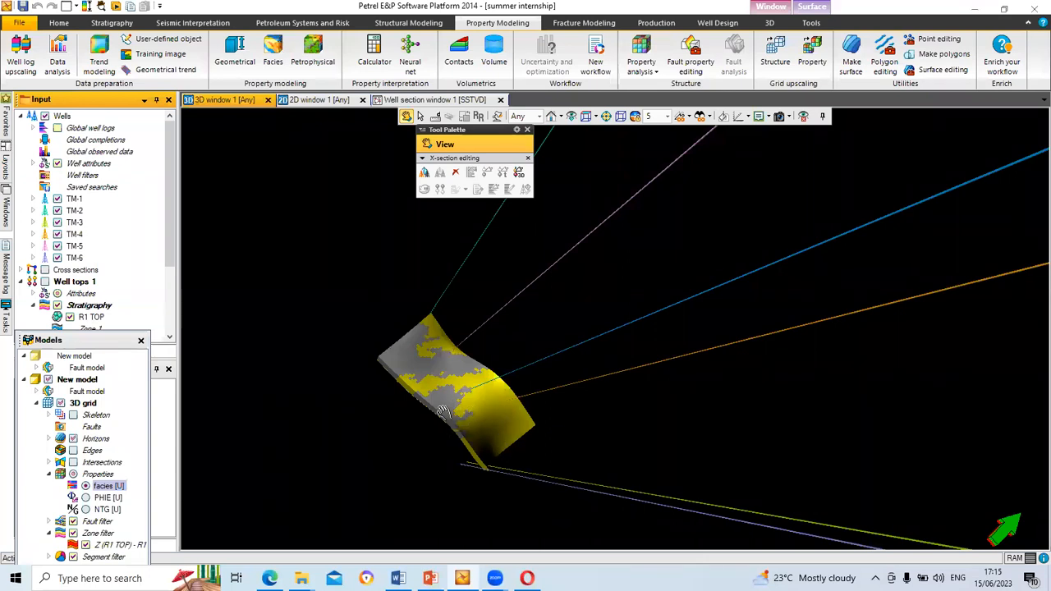
left_click_drag(451, 398, 436, 464)
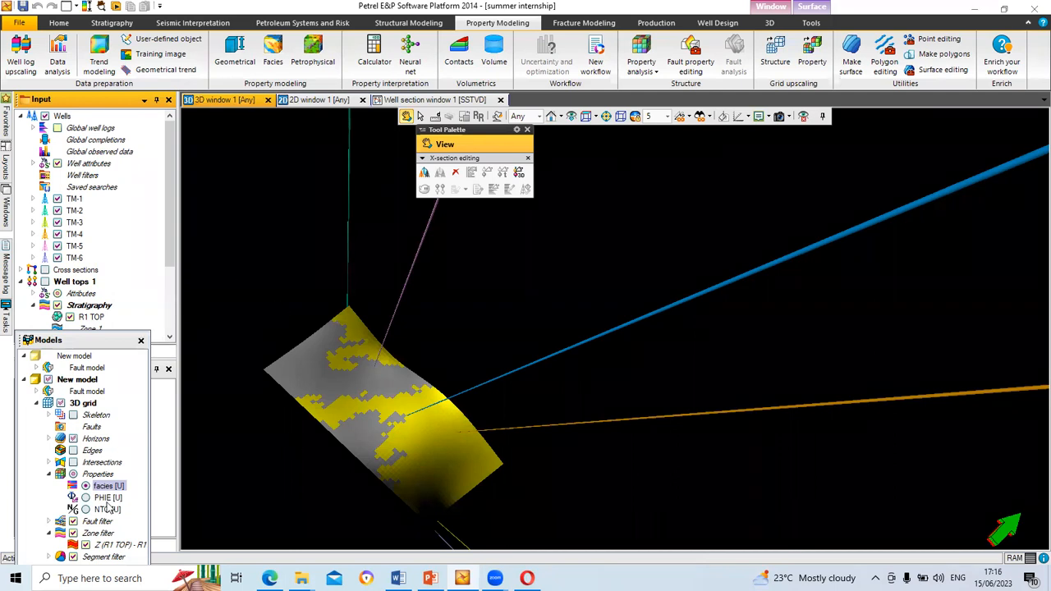
Step: Hide the facies property and wells TM-1 to TM-6 from the 3D window
left_click(86, 486)
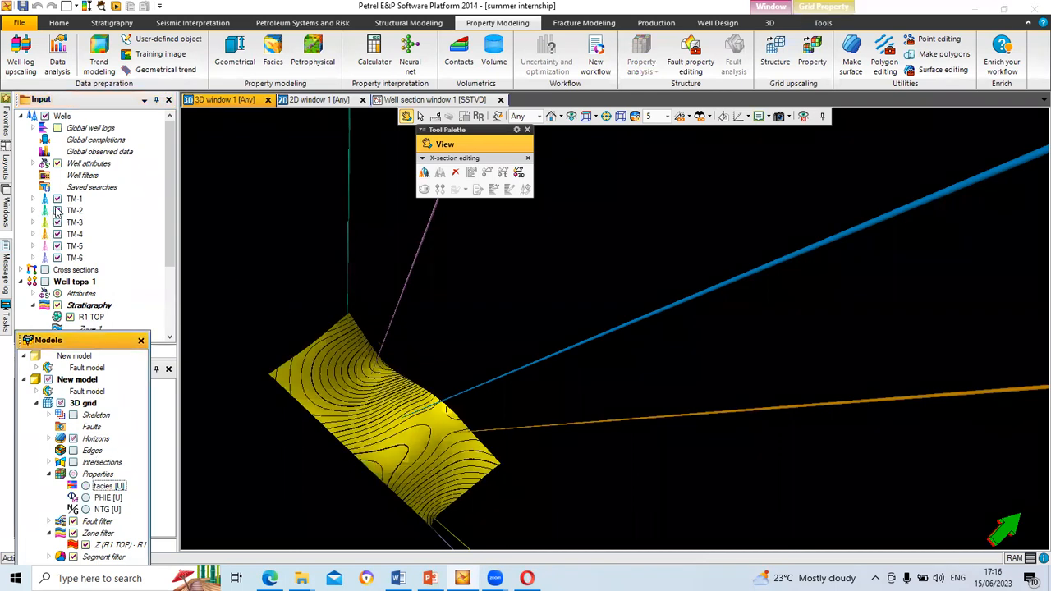
left_click(58, 199)
left_click(57, 210)
left_click(58, 222)
left_click(58, 234)
left_click(58, 245)
left_click(58, 258)
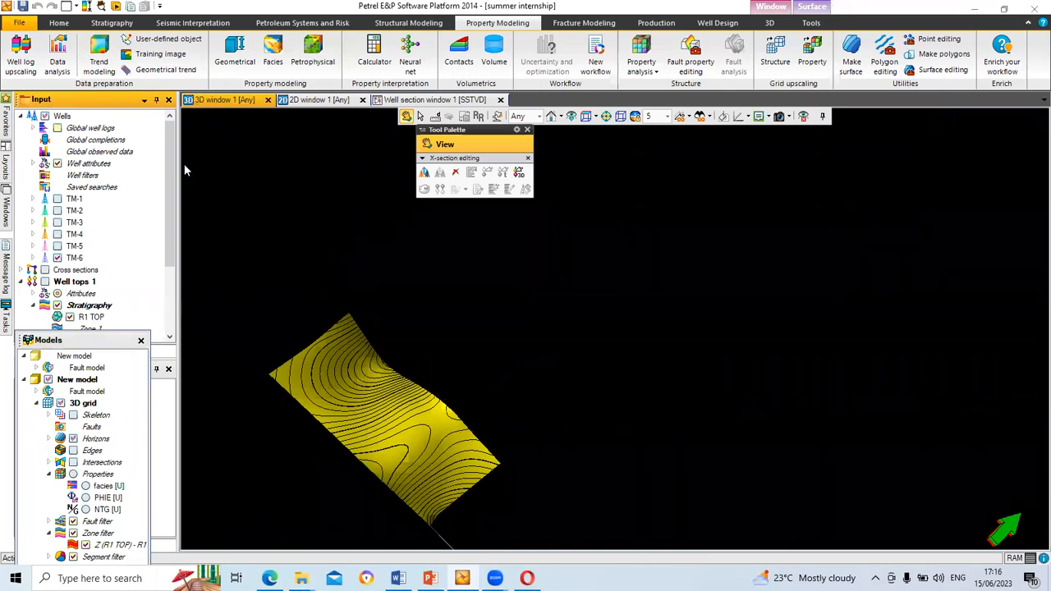
Step: Hide the grid's horizons from the 3D window
left_click(317, 57)
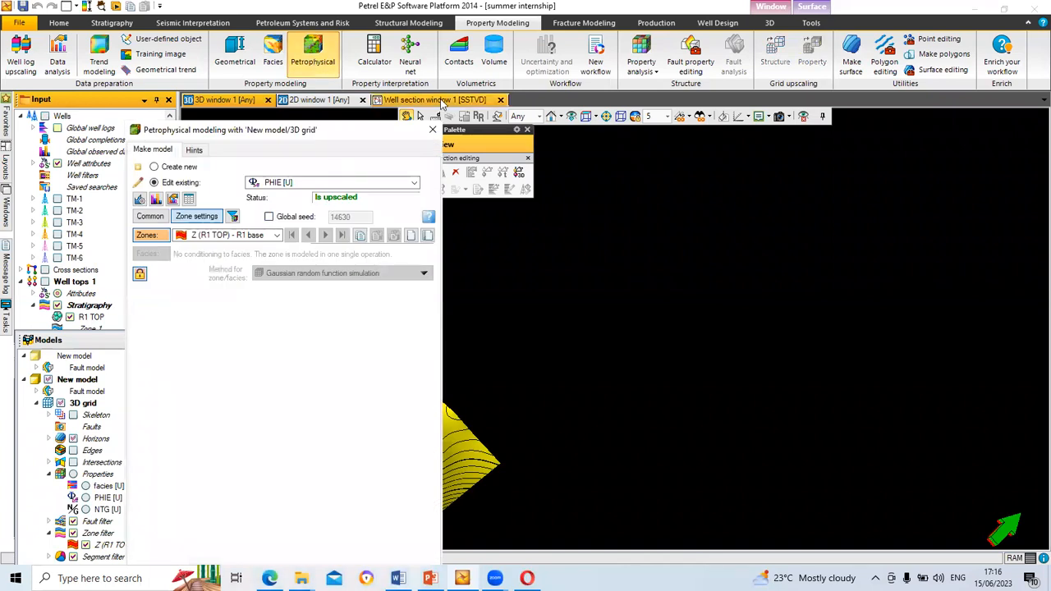
left_click(433, 130)
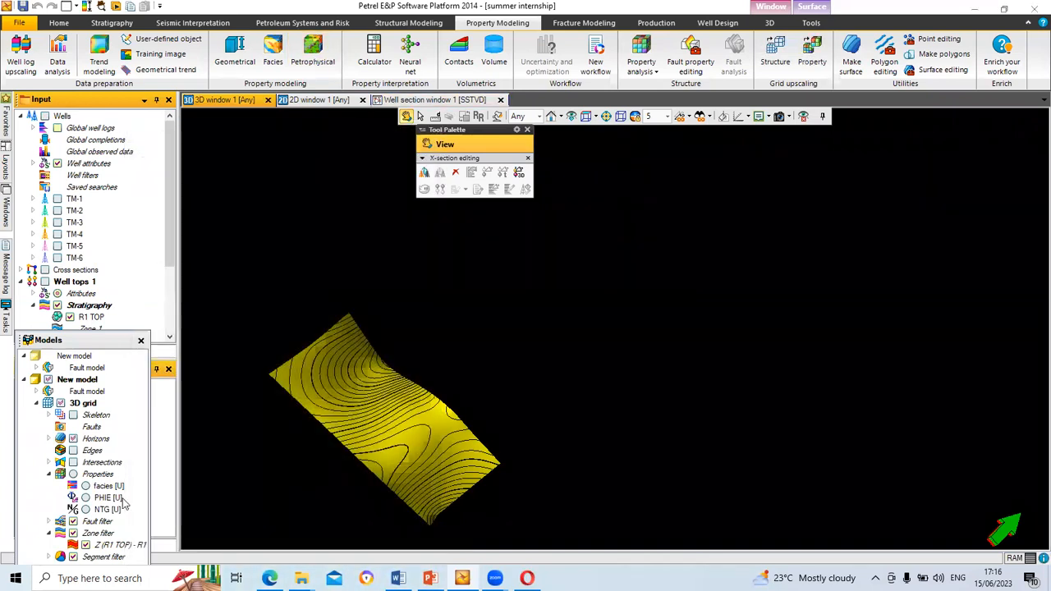
left_click(73, 438)
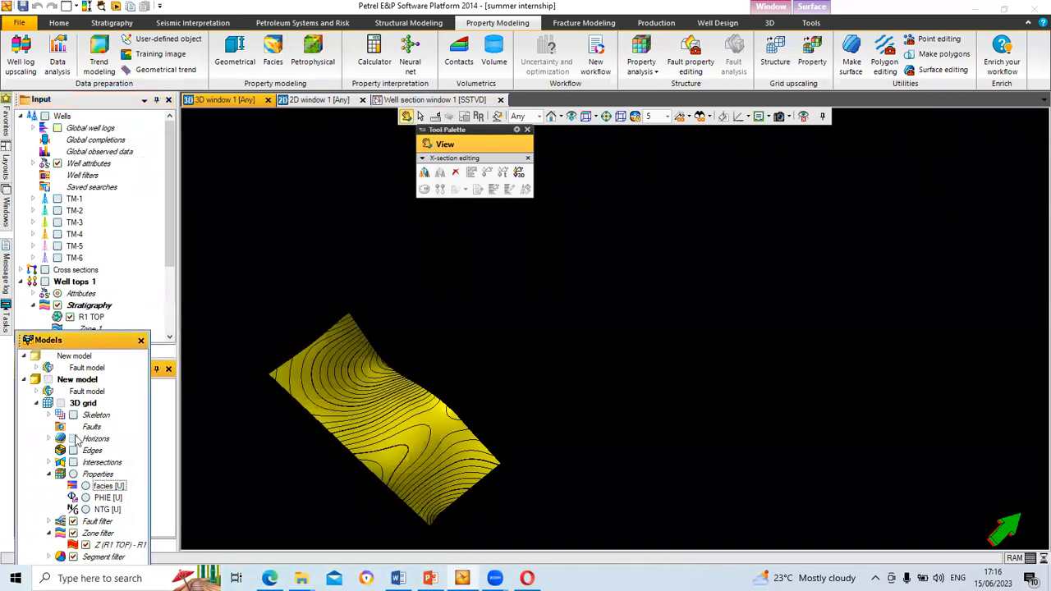
Step: Start petrophysical modeling of the upscaled PHIE property, unlock the R1 TOP to R1 base zone and choose Kriging as its method
left_click(317, 59)
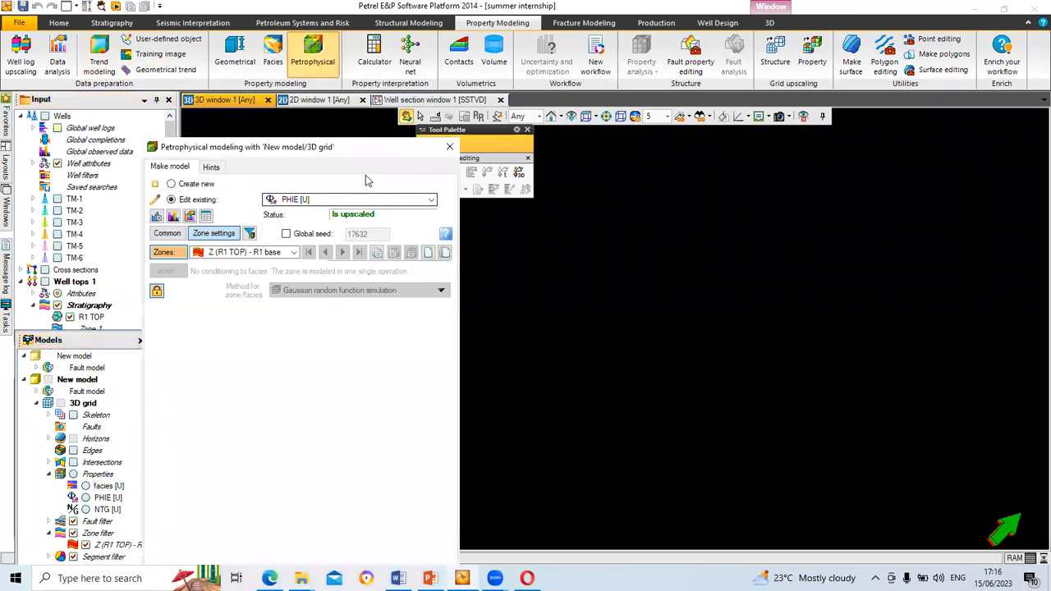
left_click_drag(413, 152, 516, 131)
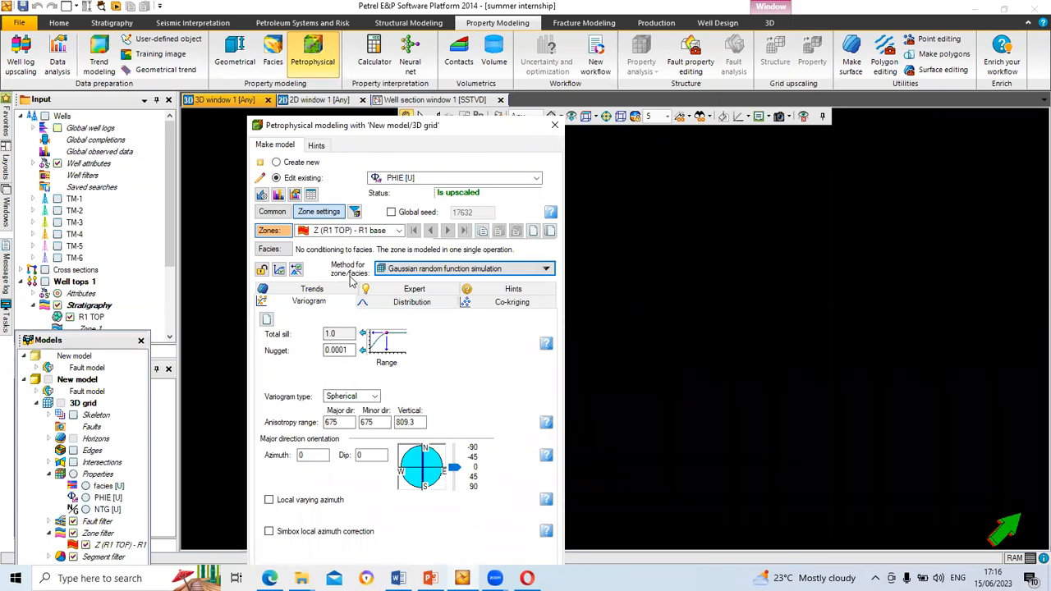
left_click(530, 271)
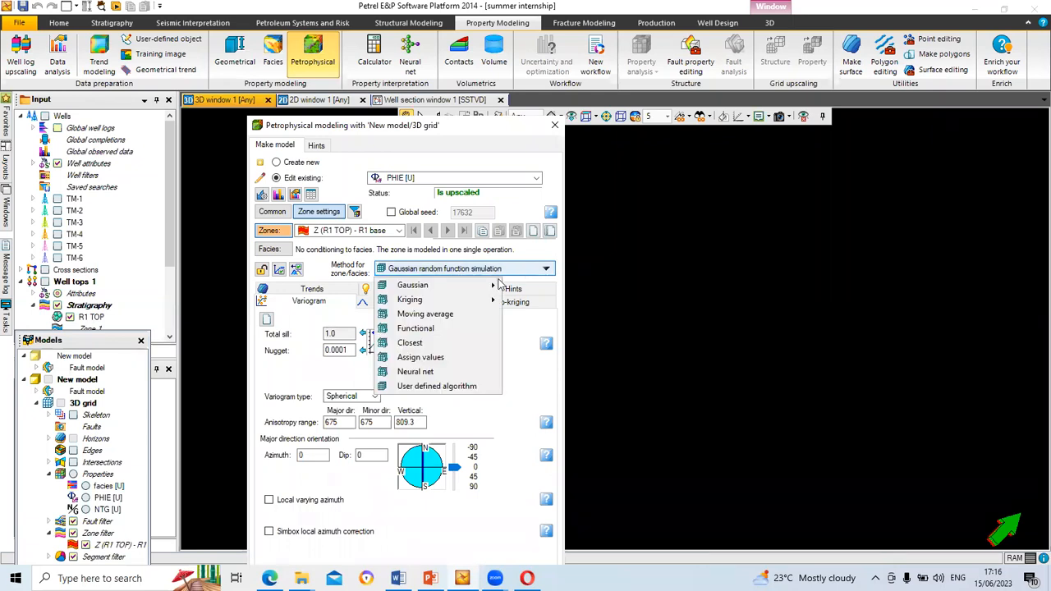
mouse_move(485, 287)
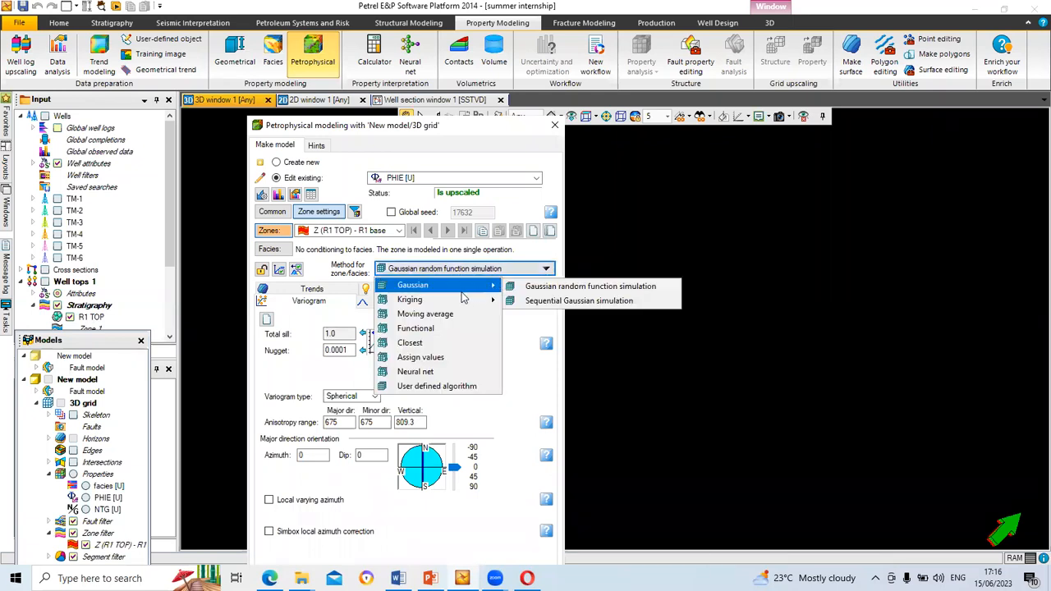
mouse_move(458, 304)
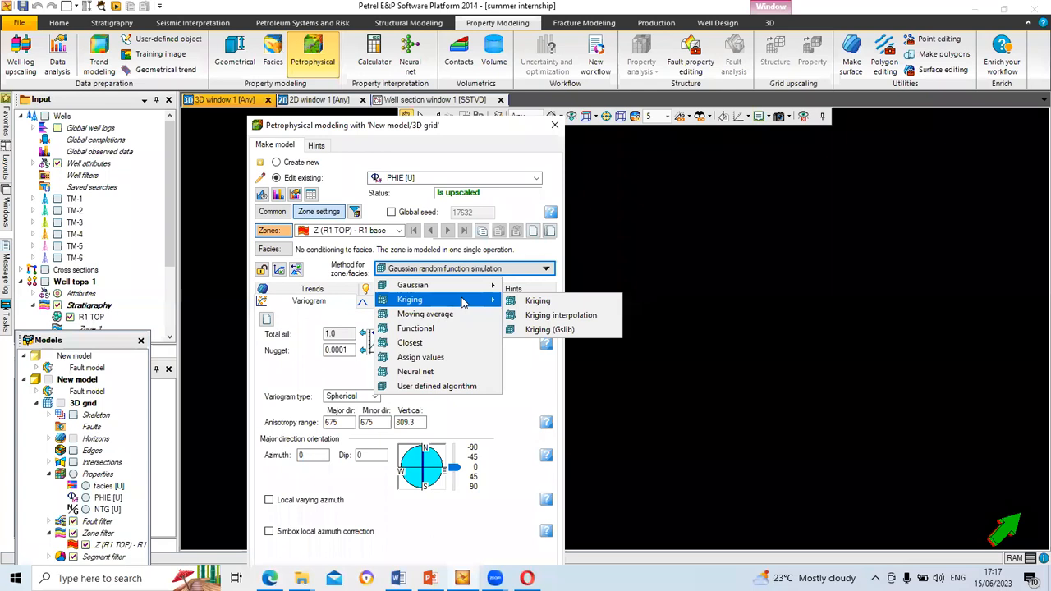
left_click(538, 301)
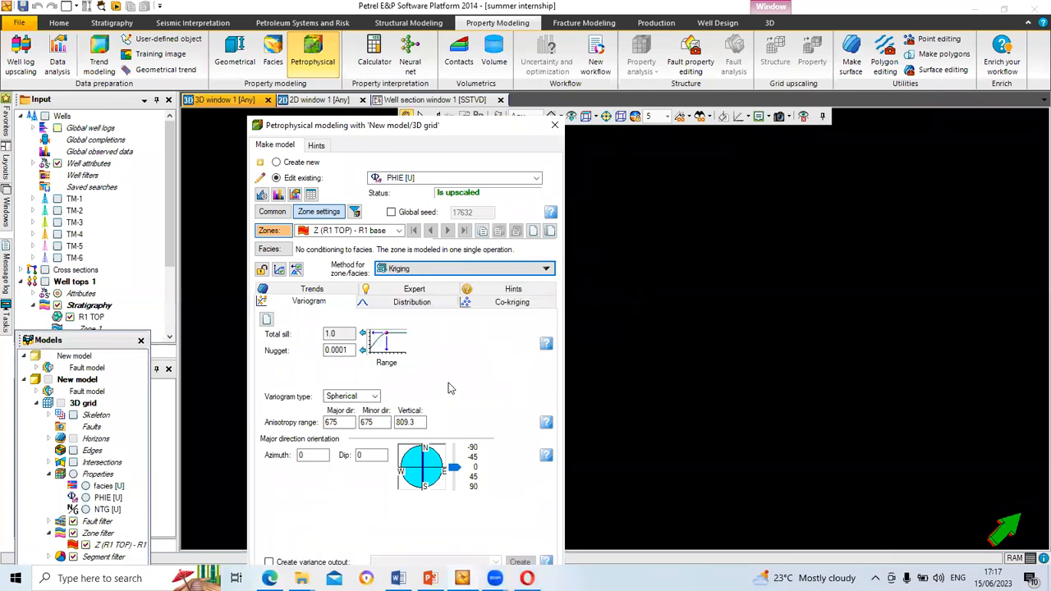
Step: Set the PHIE variogram's anisotropy range to 15000 in the major and 7000 in the minor direction, with azimuth 45
left_click_drag(346, 422, 319, 423)
type("15000")
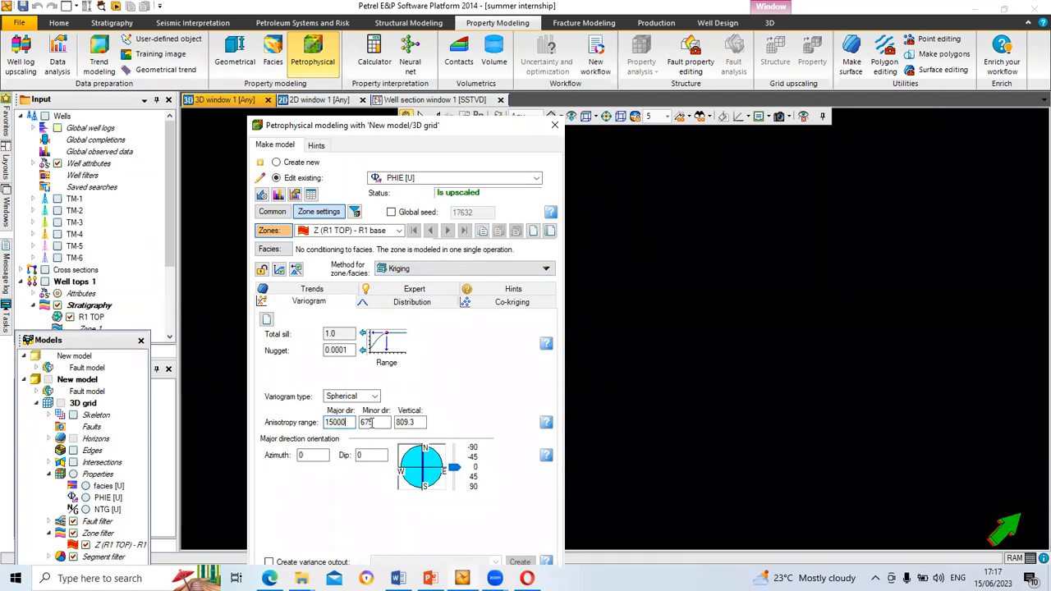
left_click_drag(373, 423, 353, 423)
type("7000")
left_click_drag(459, 466, 462, 480)
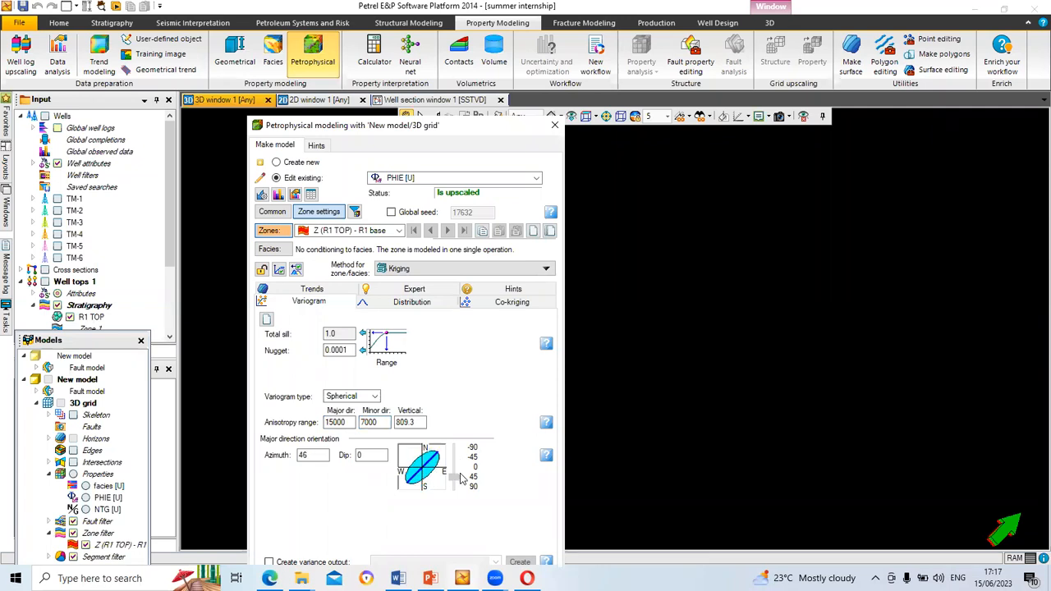
left_click(315, 458)
Step: Run the PHIE kriging model with these settings and close the petrophysical modeling dialog
left_click_drag(383, 118, 445, 87)
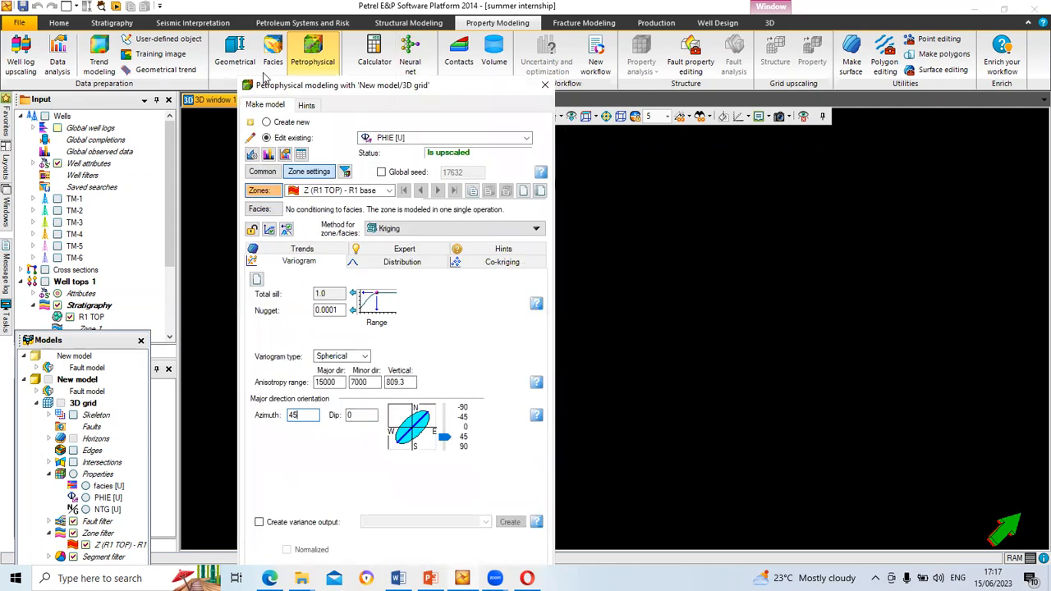
left_click_drag(444, 86, 436, 50)
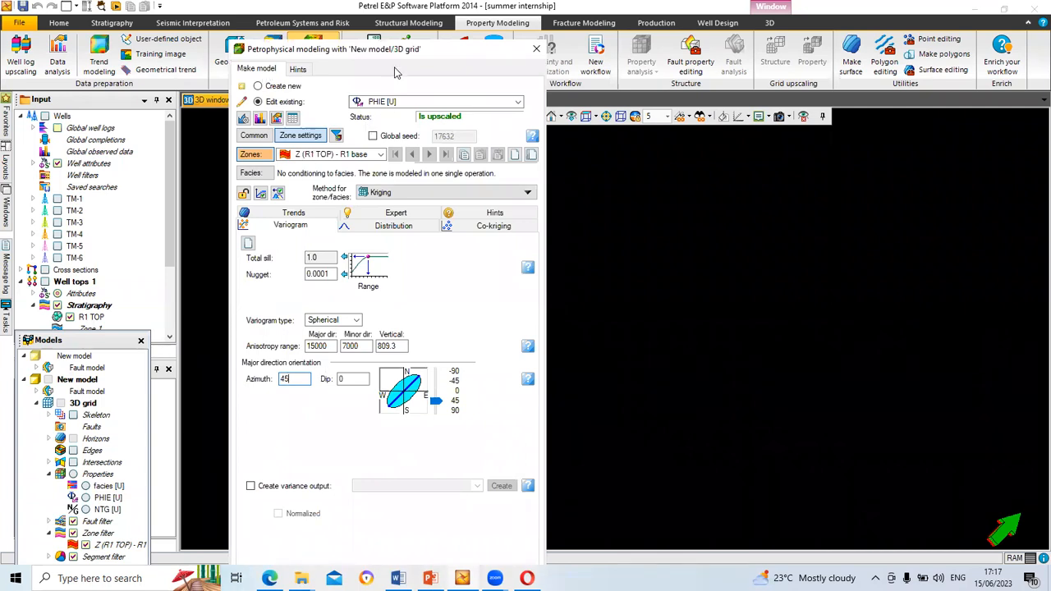
left_click_drag(394, 72, 274, 34)
left_click(273, 546)
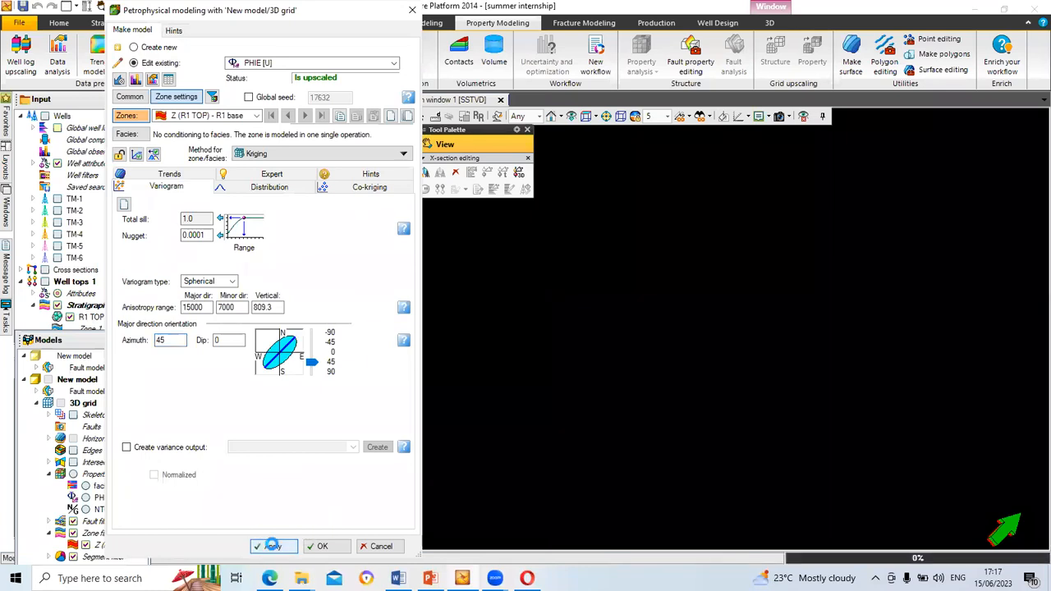
left_click(322, 548)
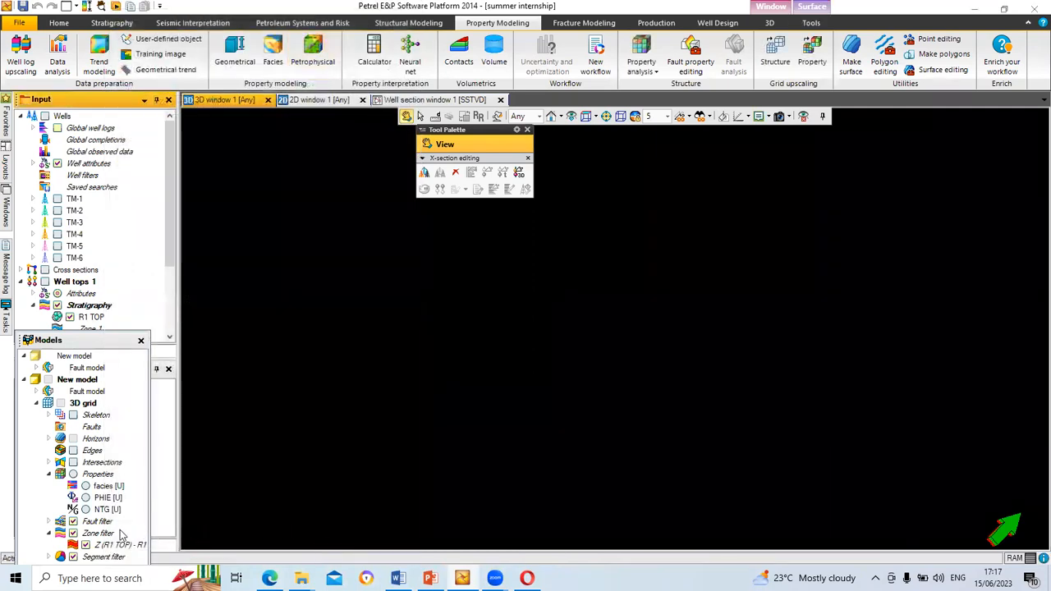
Step: Show the Z (R1 TOP) and R1 base horizons, then display the modeled PHIE property in their place in the 3D window
left_click(74, 438)
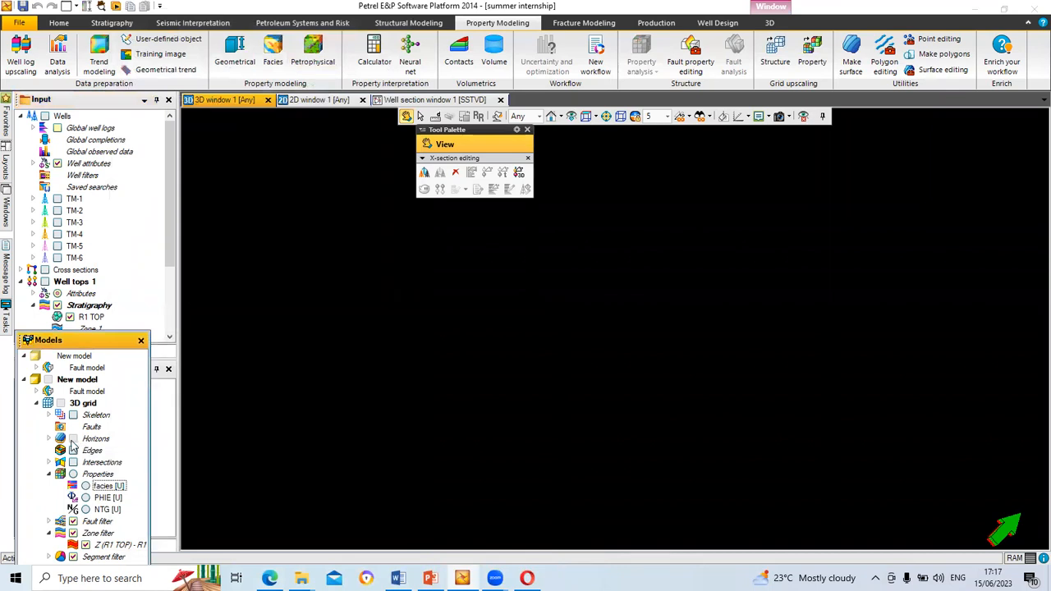
left_click(50, 438)
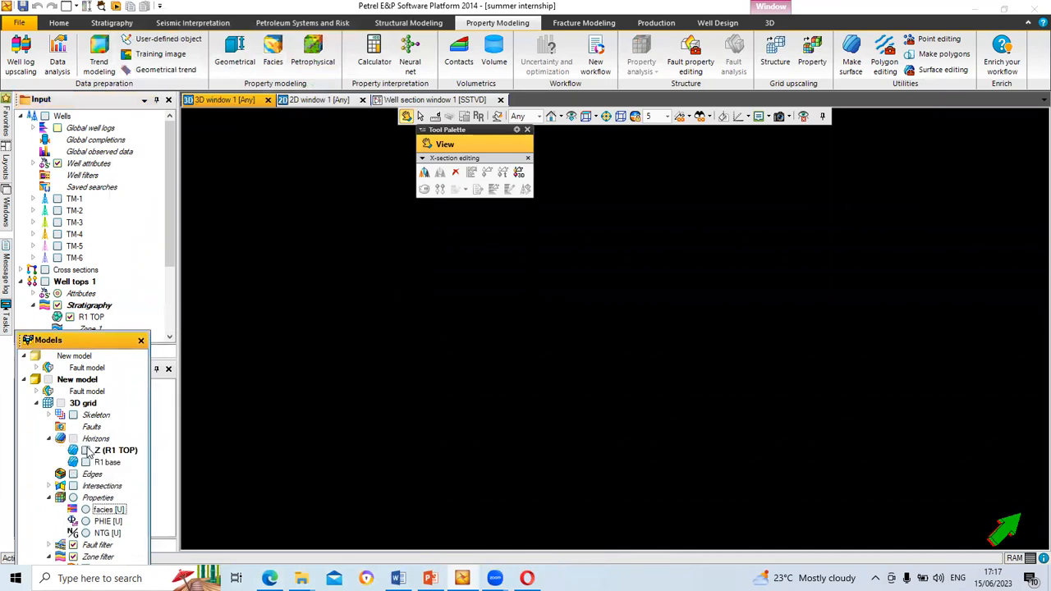
left_click(85, 450)
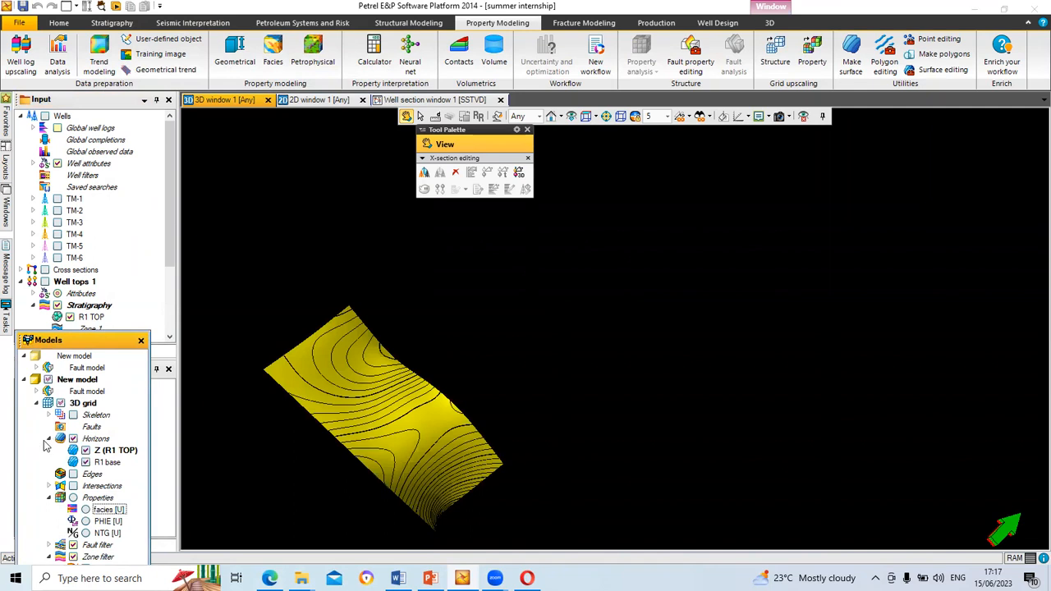
left_click(48, 439)
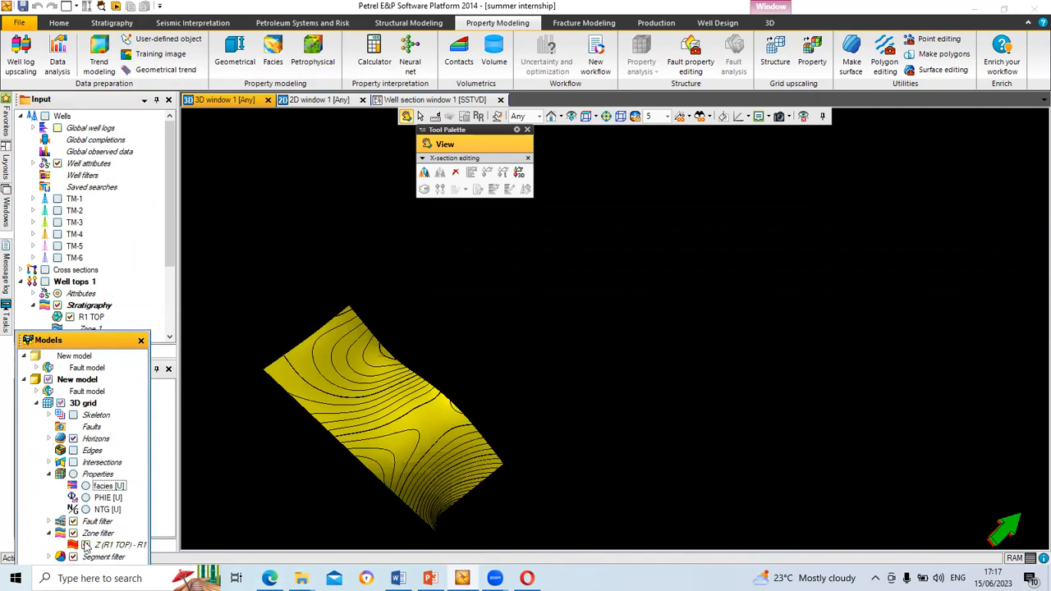
left_click(86, 498)
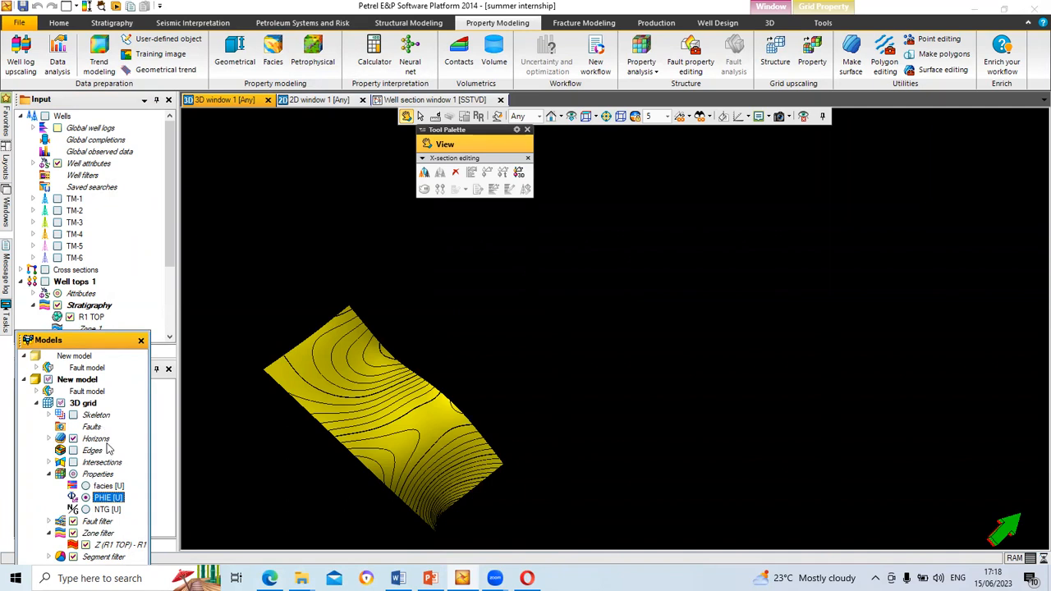
left_click(73, 438)
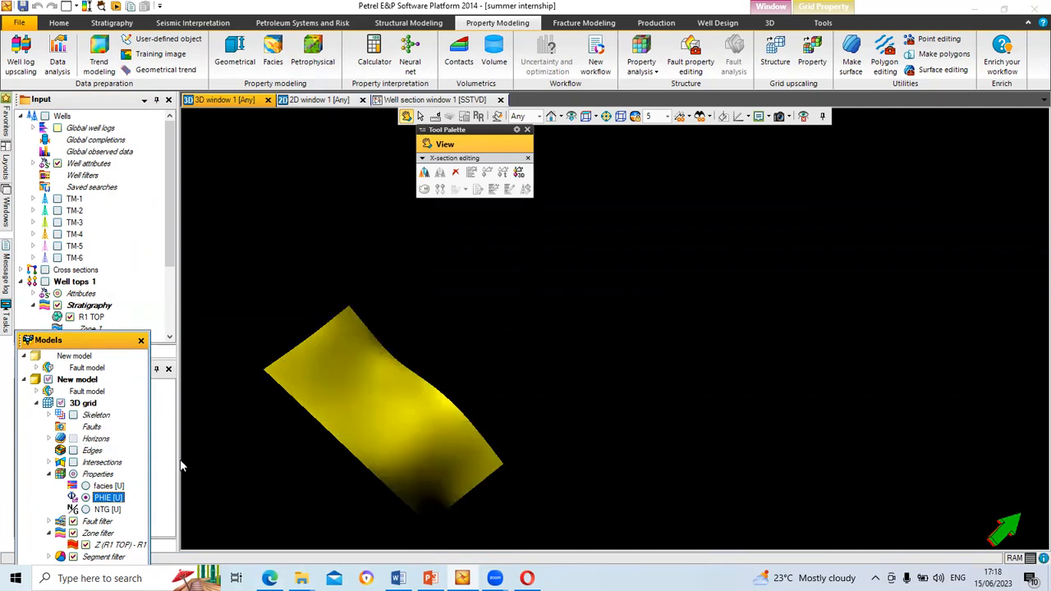
mouse_move(345, 462)
left_mouse_down()
mouse_move(394, 432)
mouse_move(345, 463)
left_mouse_up()
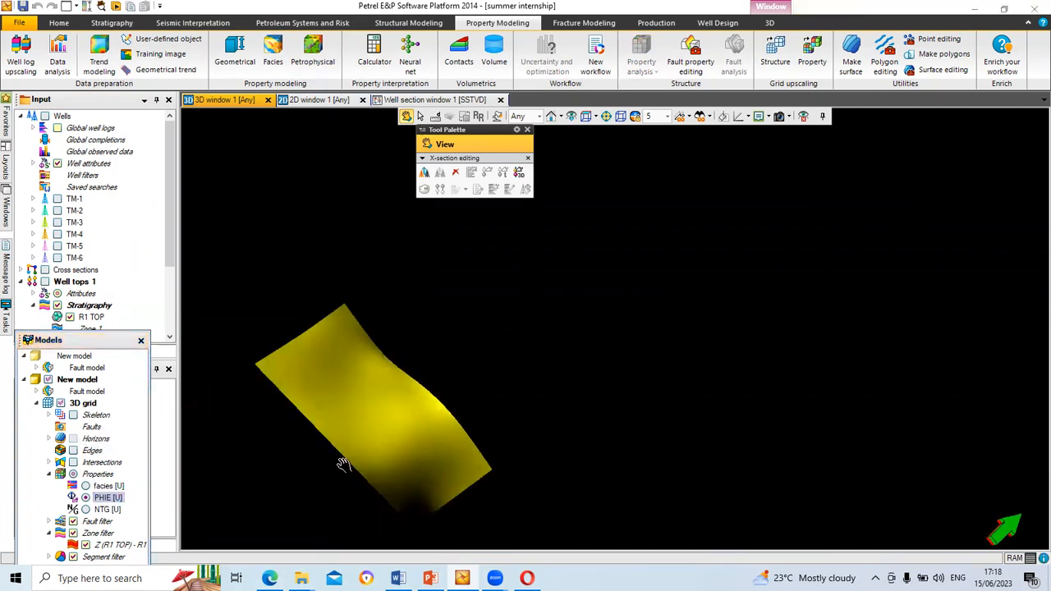
Step: Switch the PHIE display and the R1 TOP to R1 base zone filter off and back on
left_click(85, 499)
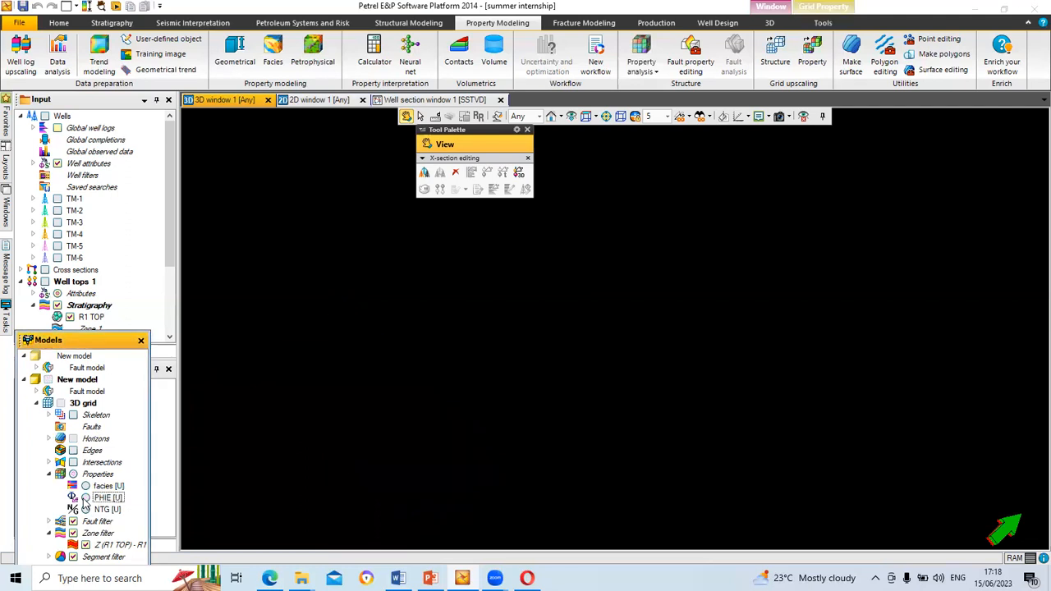
left_click(86, 546)
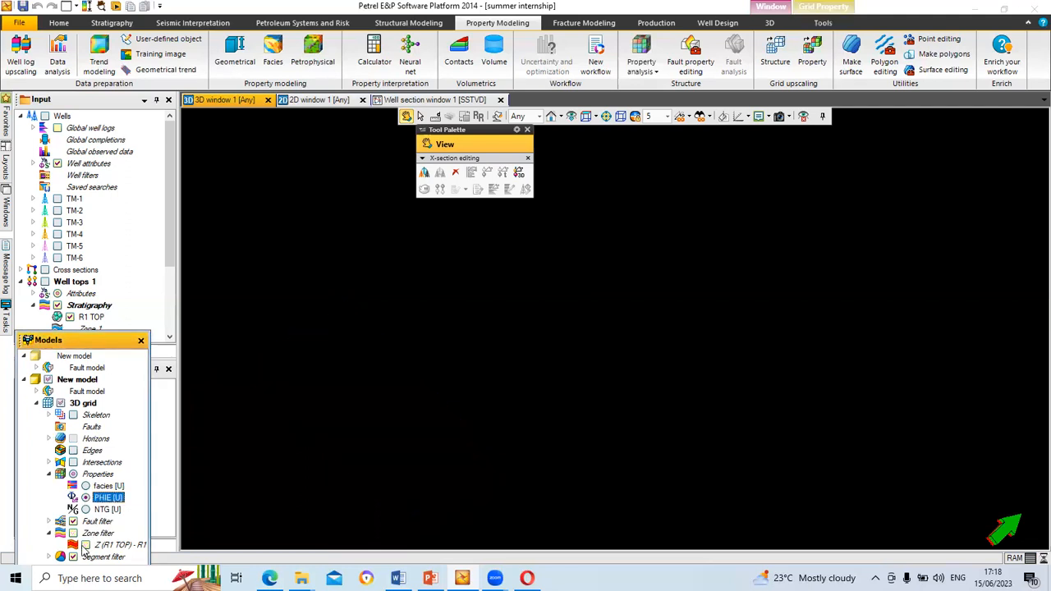
left_click(84, 546)
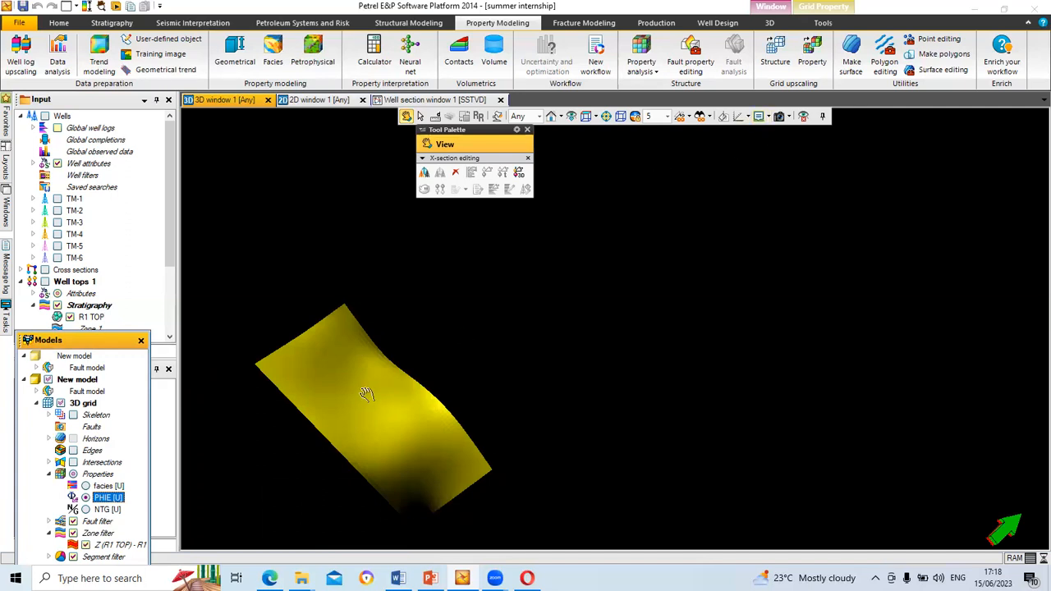
Step: Try auto-scaling the General continuous color table used by PHIE to the data, and check the table's general information
right_click(107, 501)
key("Escape")
right_click(107, 499)
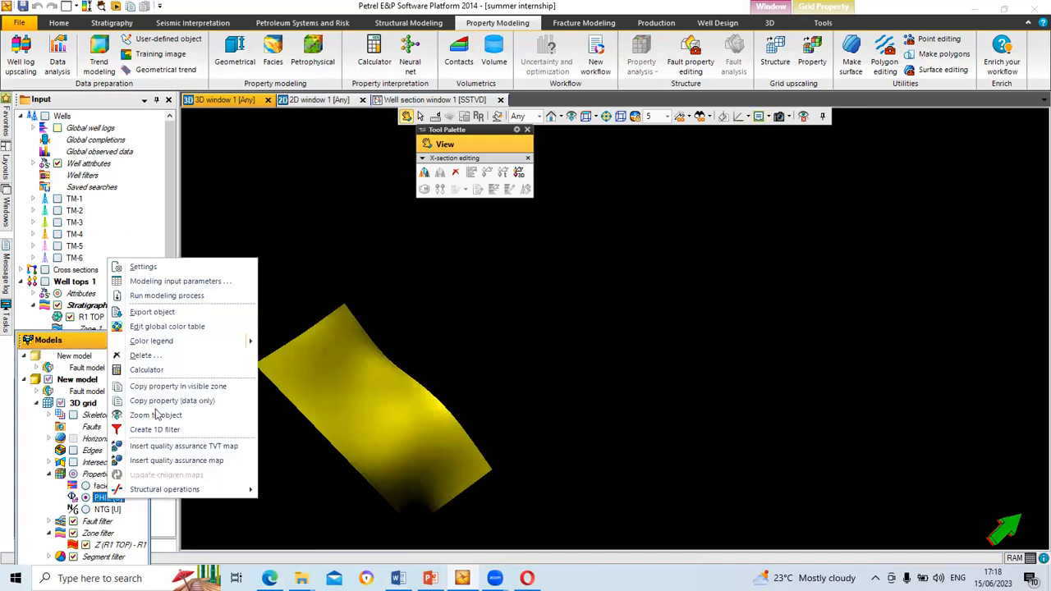
left_click(170, 324)
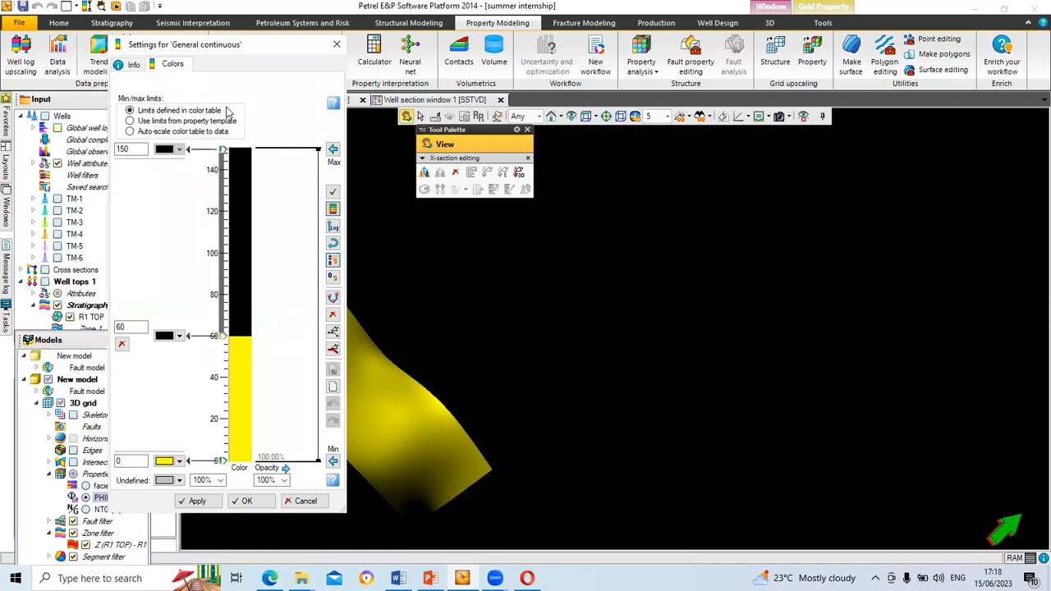
left_click(130, 120)
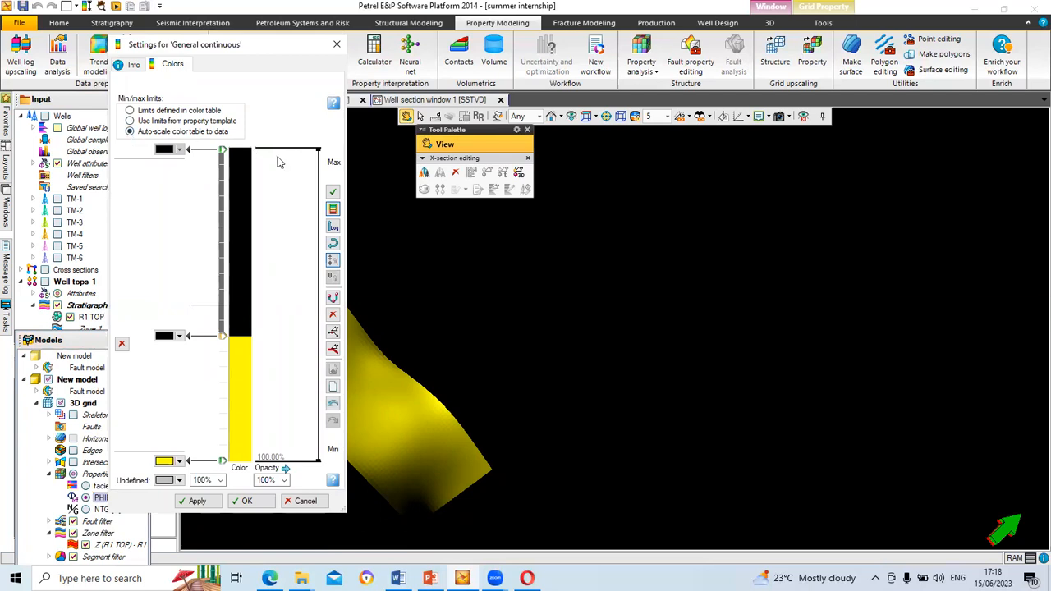
left_click(133, 66)
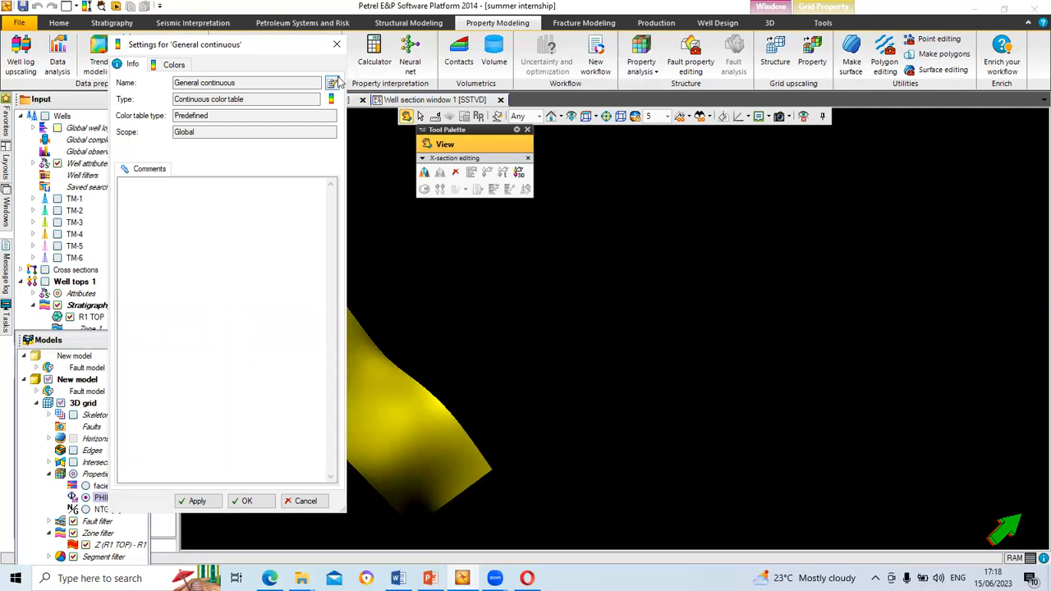
left_click(336, 45)
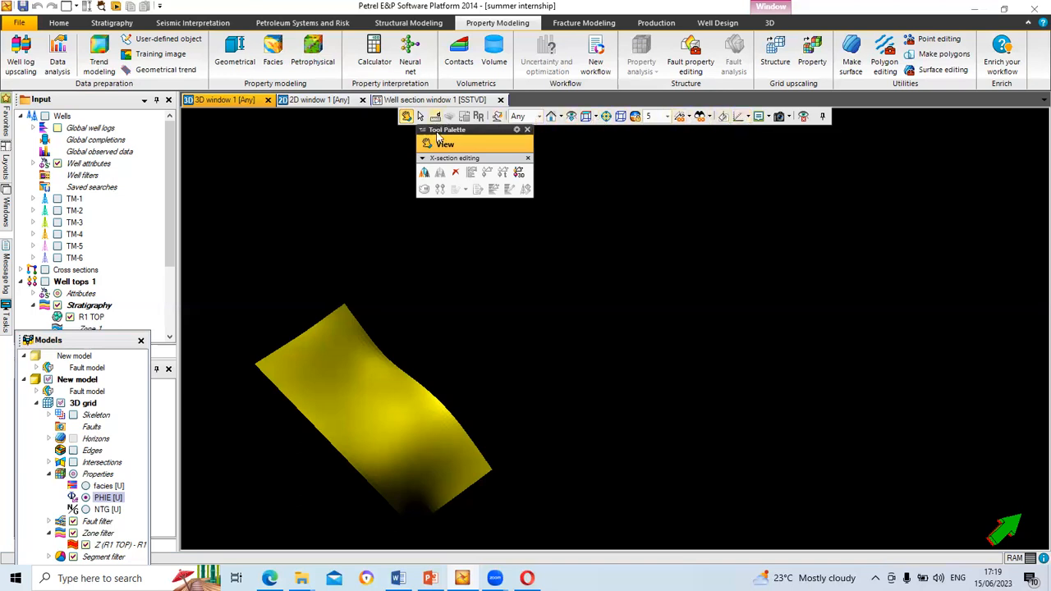
right_click(109, 499)
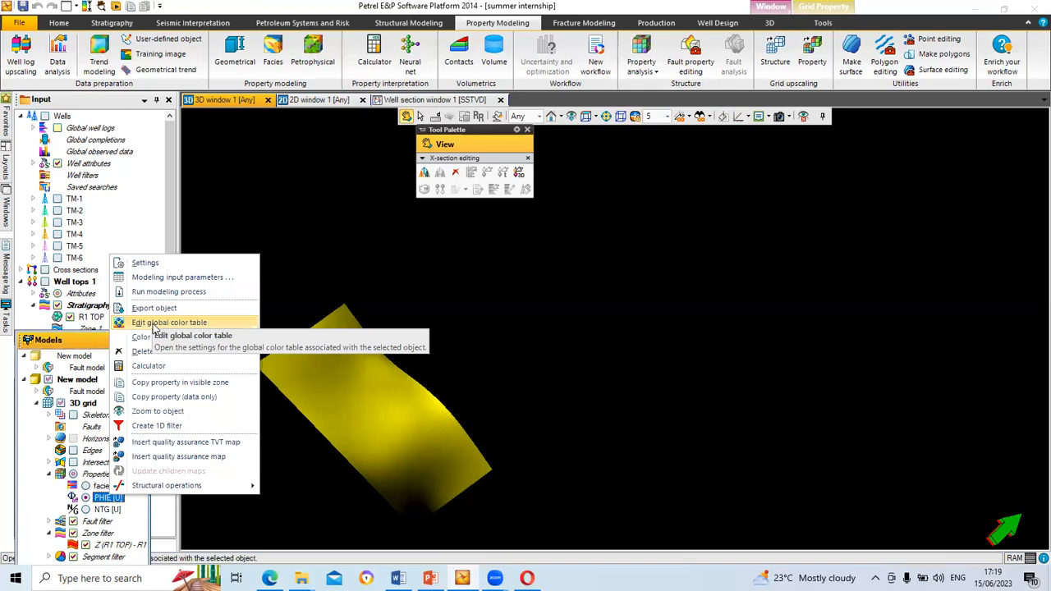
left_click(152, 324)
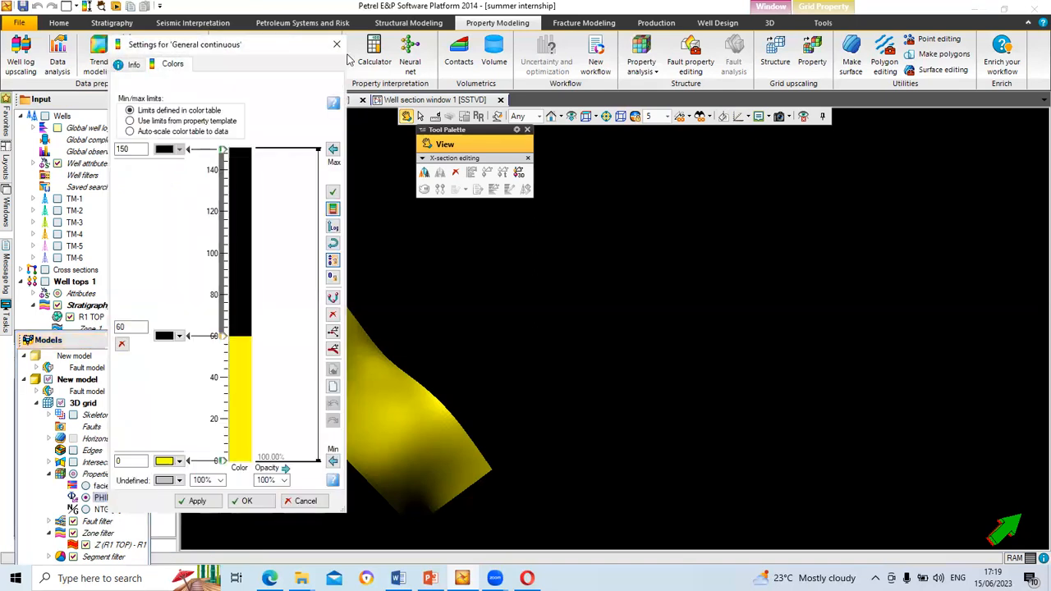
left_click(336, 45)
Step: Open the color settings of the PHIE property and check its General continuous color table, leaving the table as it is
left_click(107, 499)
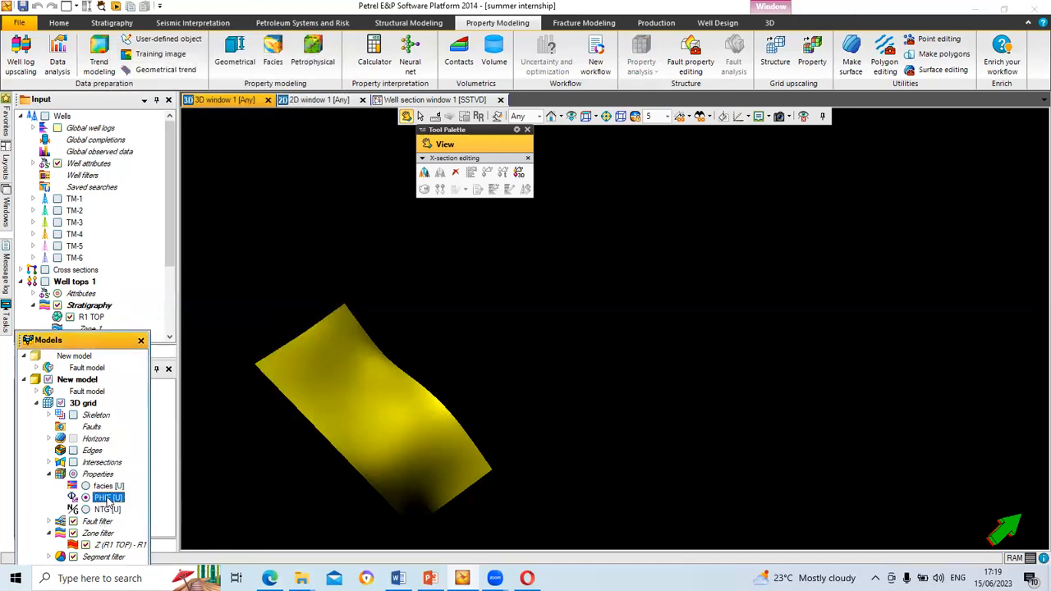
right_click(107, 498)
left_click(161, 261)
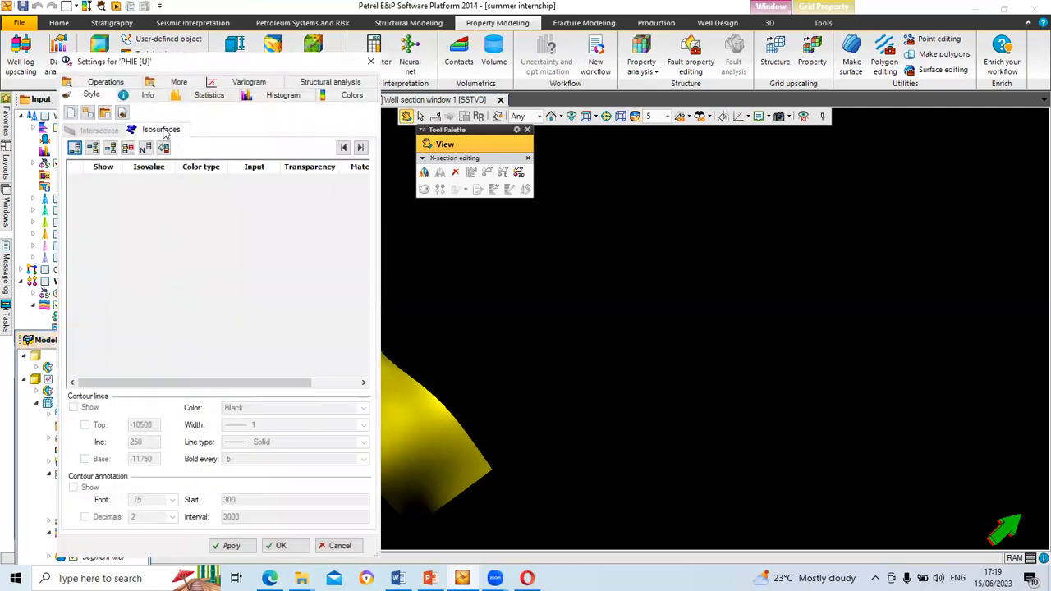
left_click(351, 95)
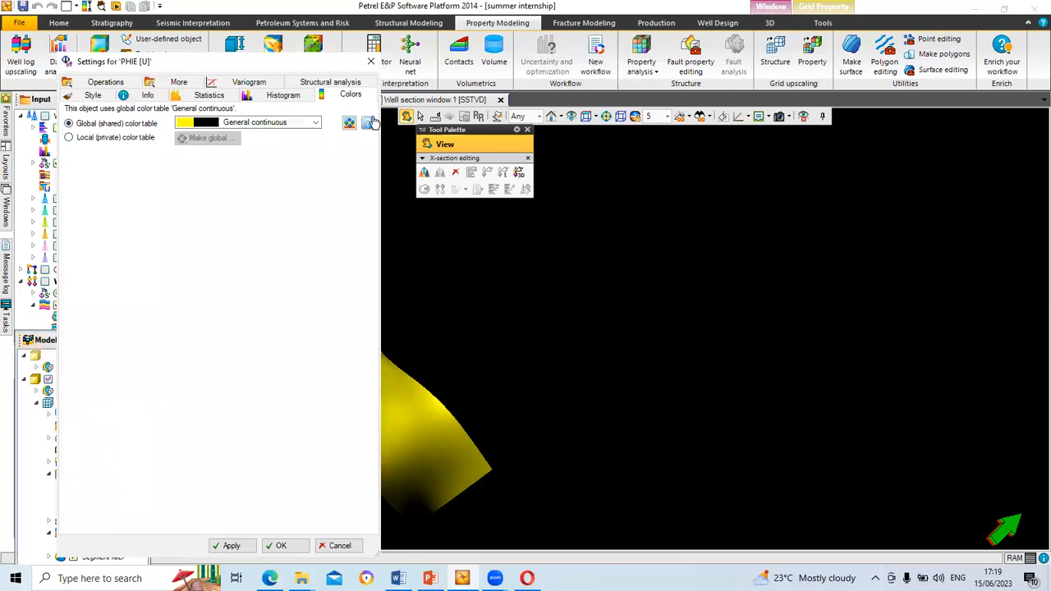
left_click(349, 122)
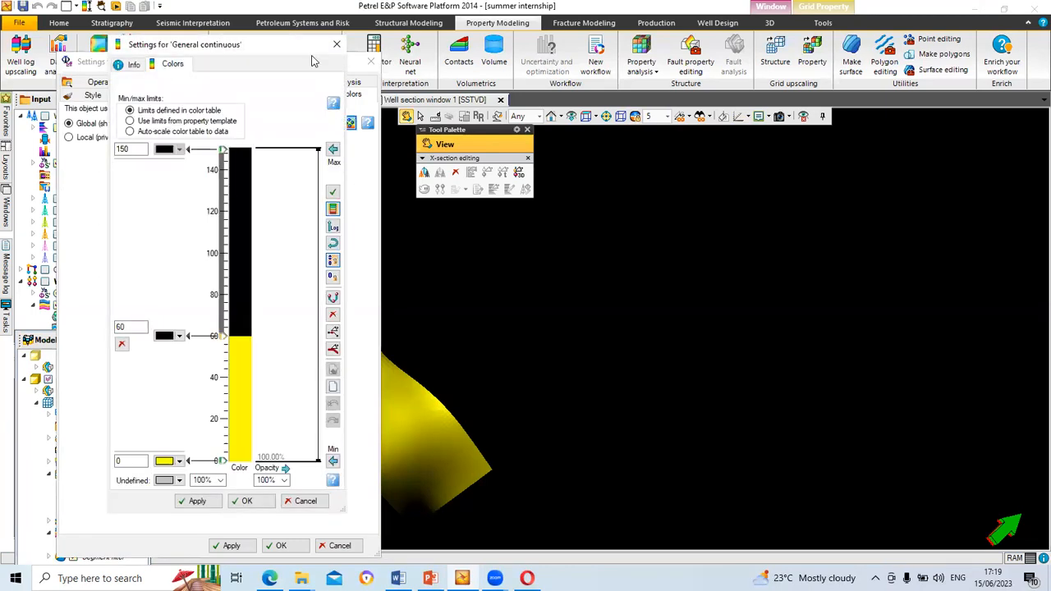
left_click(337, 43)
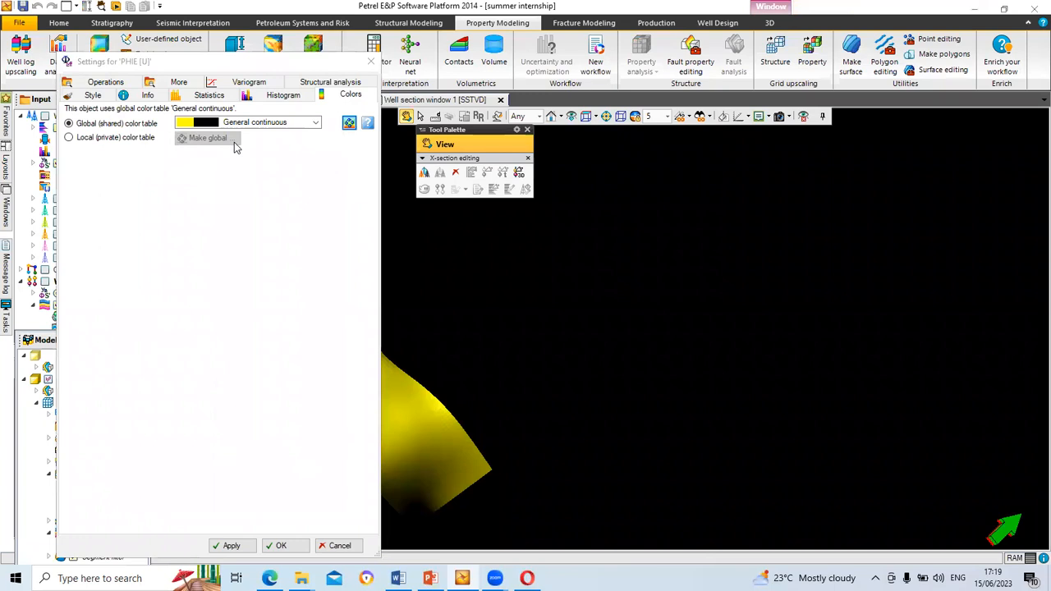
Step: Try switching PHIE to a local color table and making it global, cancel the naming, and return to the global table
left_click(70, 139)
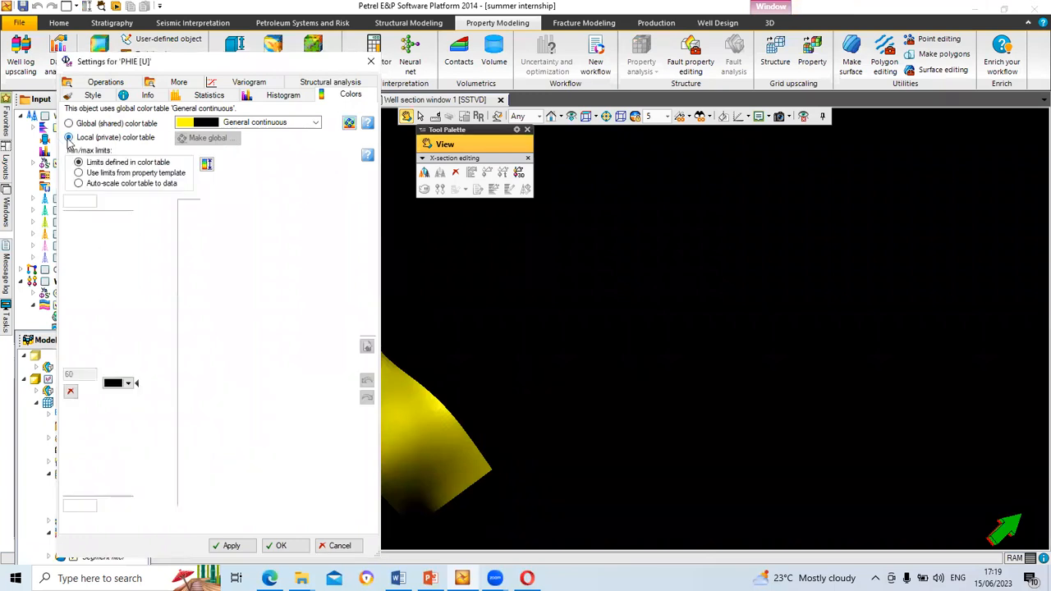
left_click(204, 140)
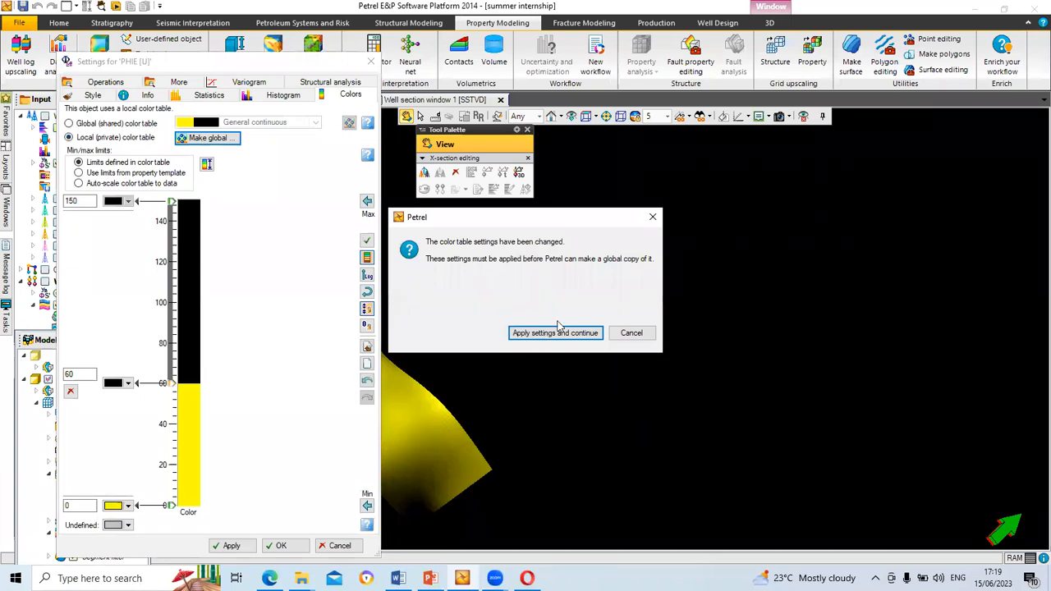
left_click(652, 217)
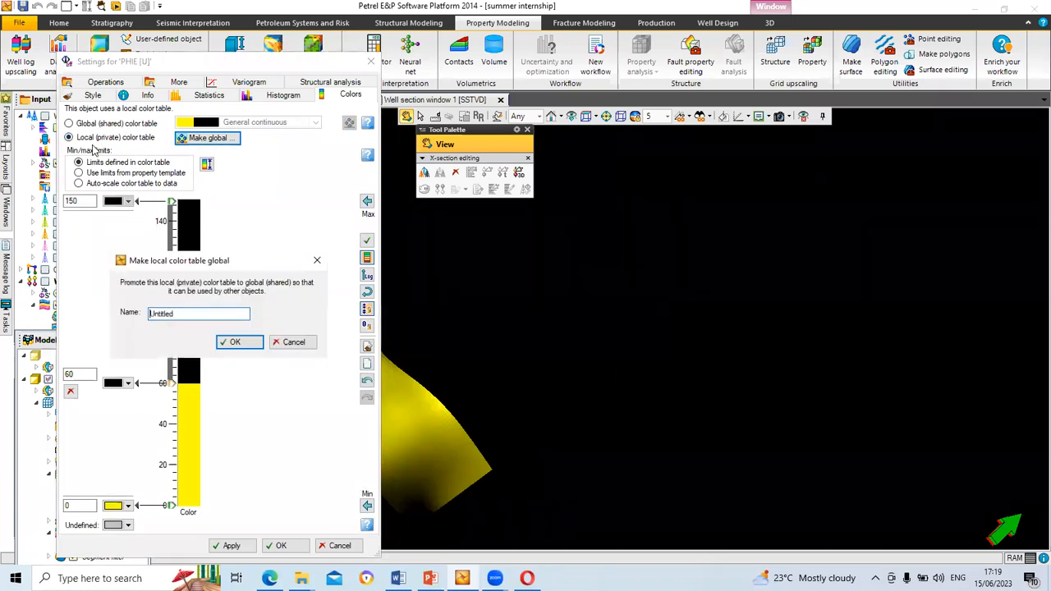
left_click(317, 260)
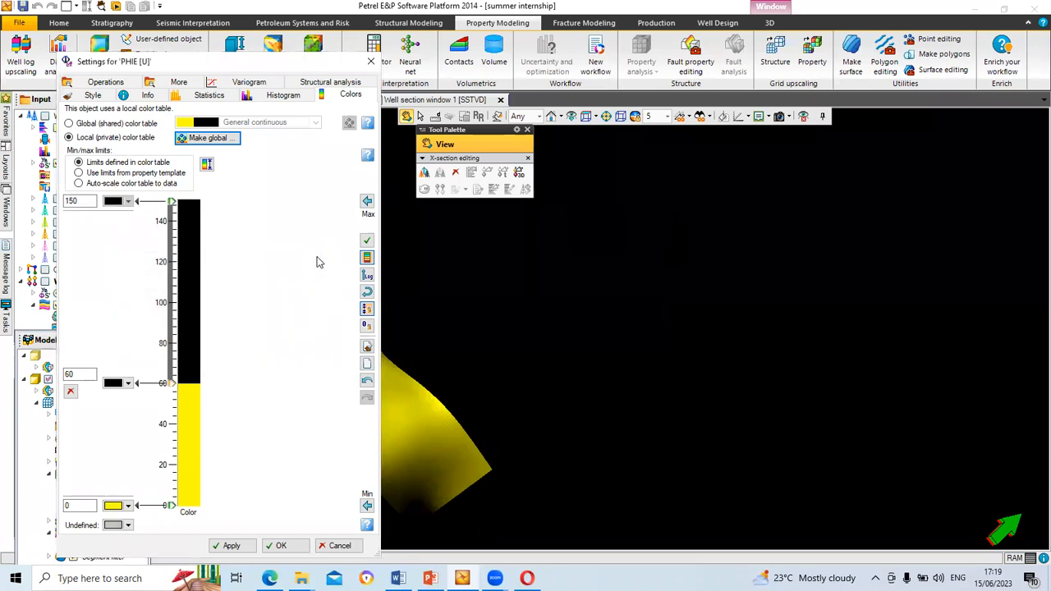
left_click(69, 124)
Step: Choose the Thickness color table as the global color table for PHIE and apply it
left_click(313, 124)
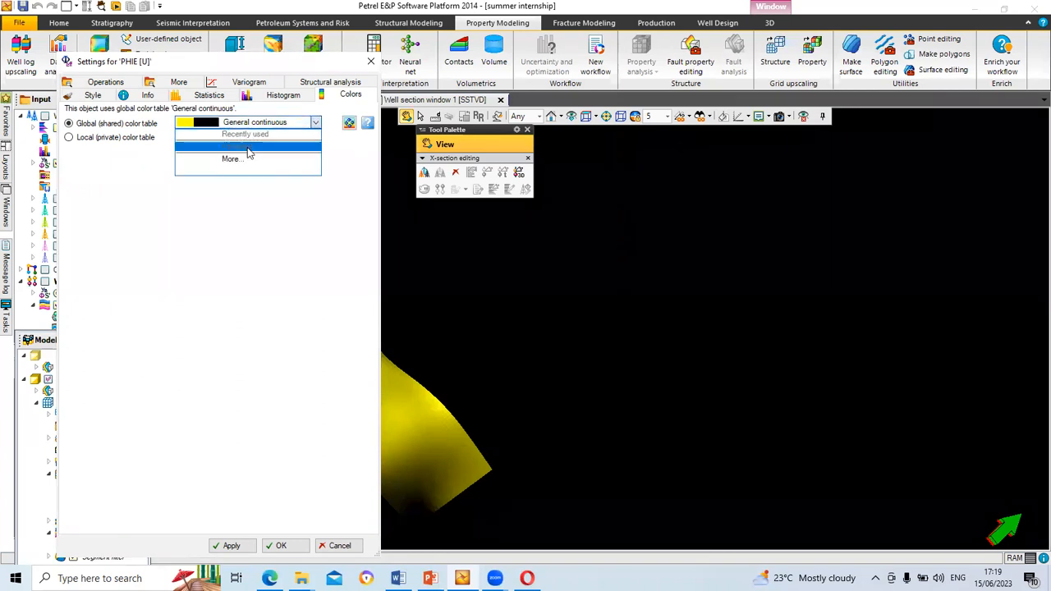
left_click(238, 160)
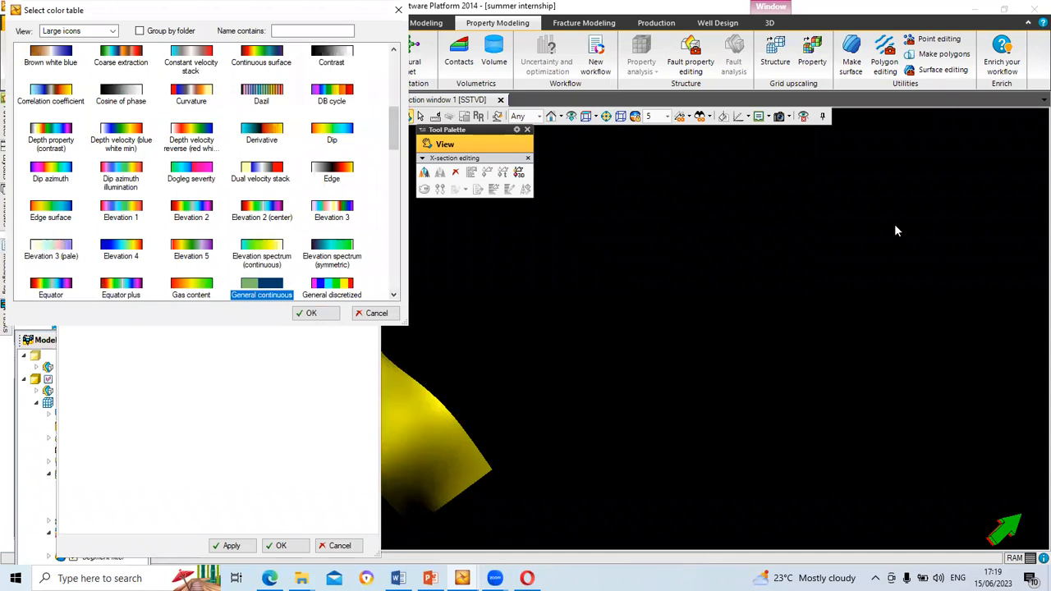
scroll(246, 172, "down", 3)
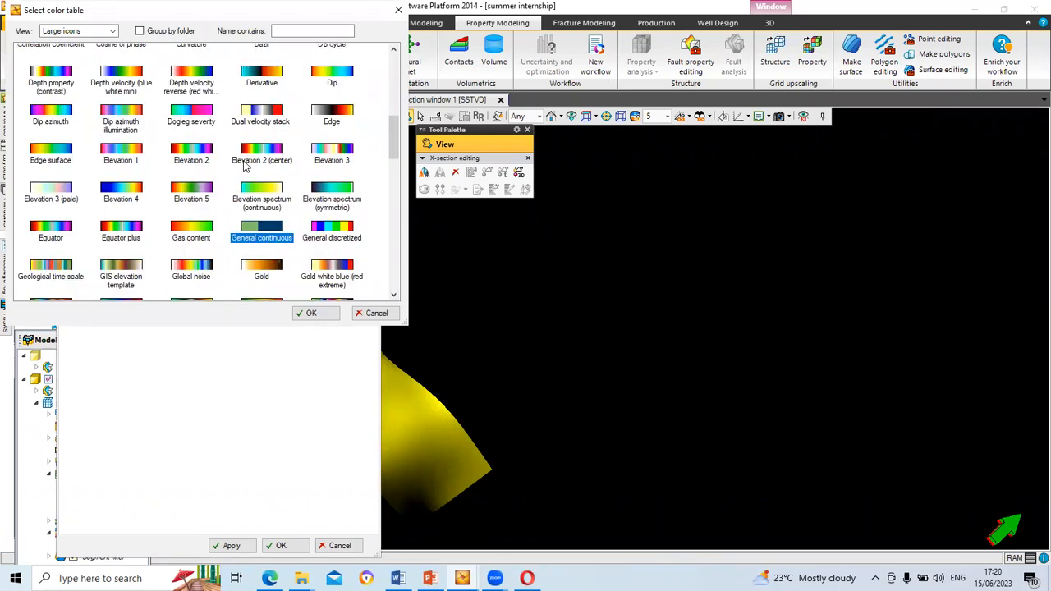
scroll(261, 197, "down", 5)
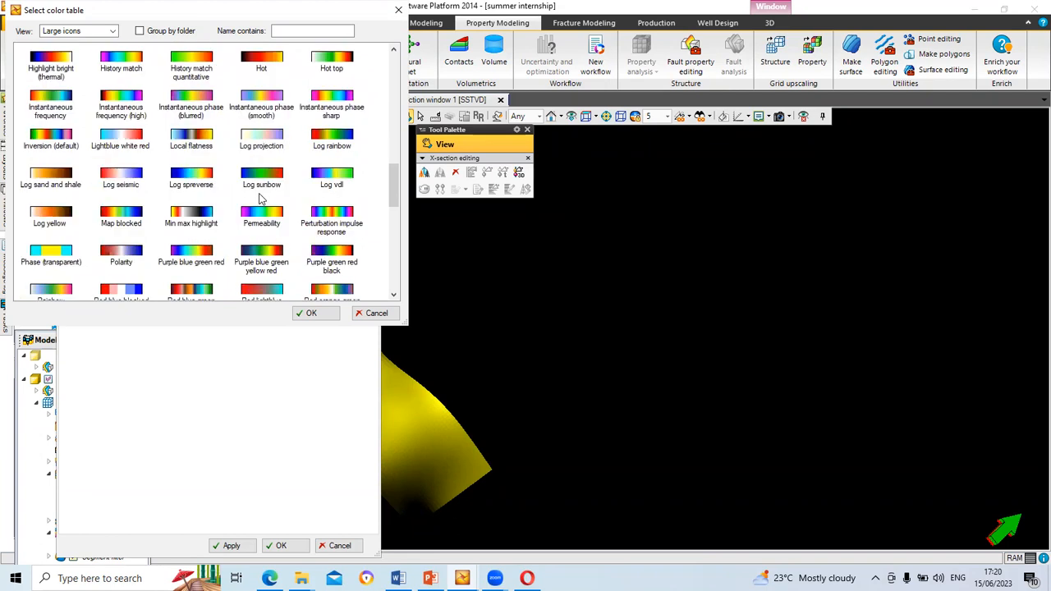
scroll(261, 197, "down", 2)
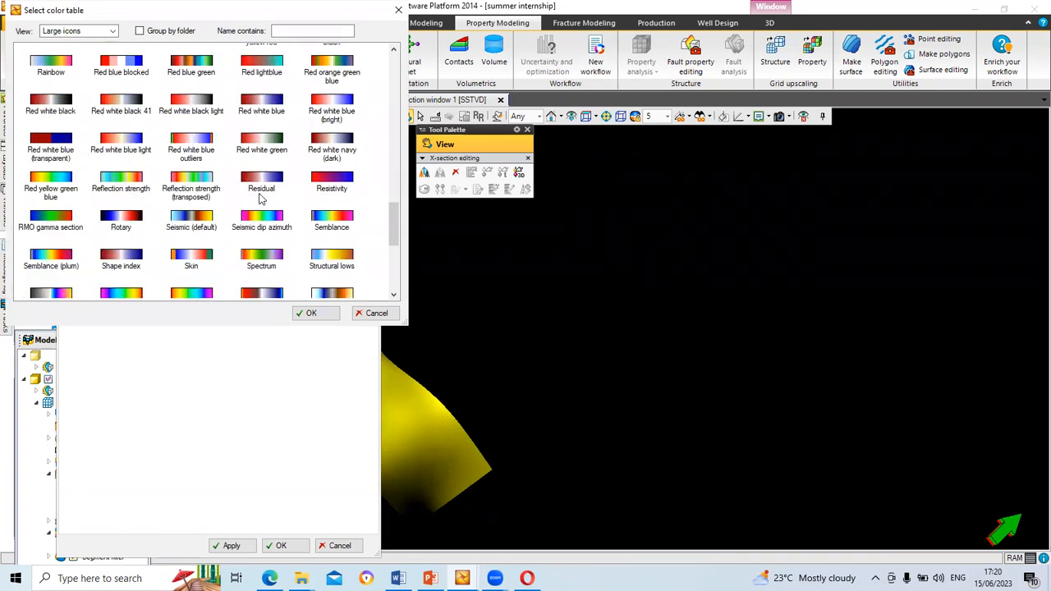
scroll(261, 197, "up", 1)
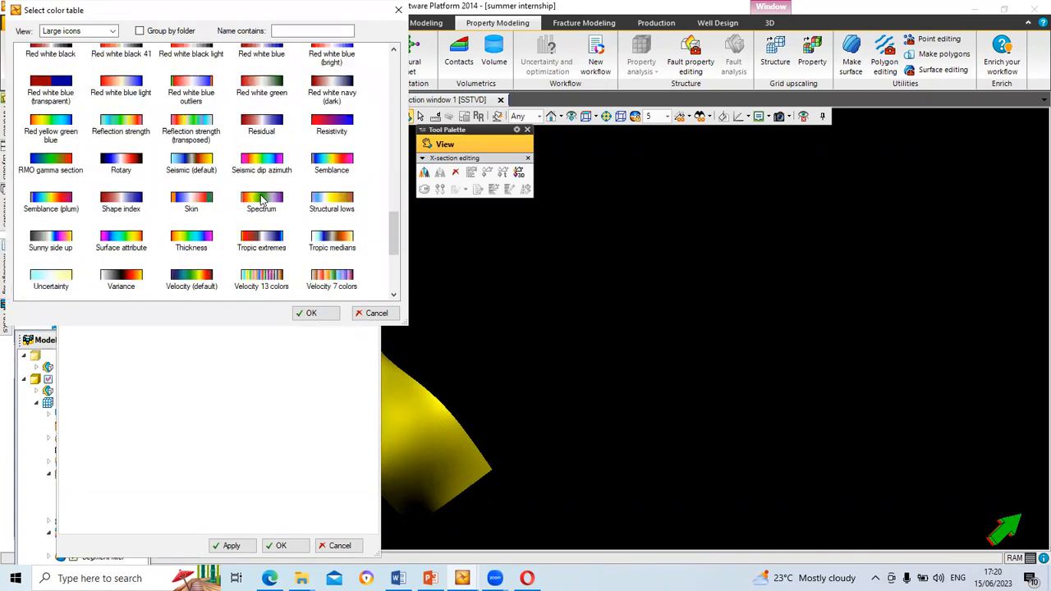
scroll(261, 199, "up", 1)
scroll(261, 200, "down", 1)
left_click(195, 244)
left_click(312, 314)
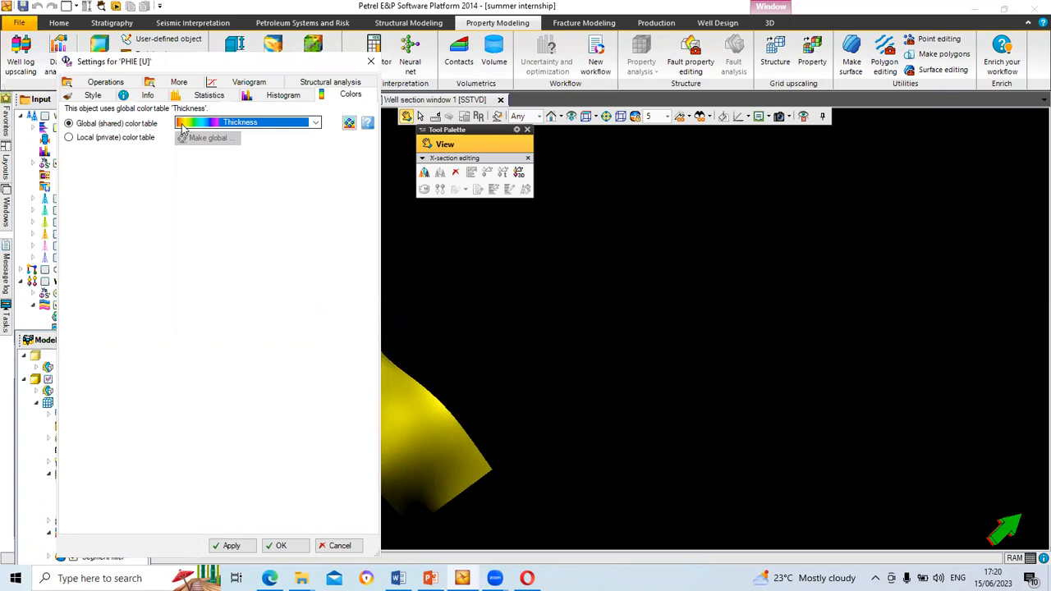
left_click(230, 546)
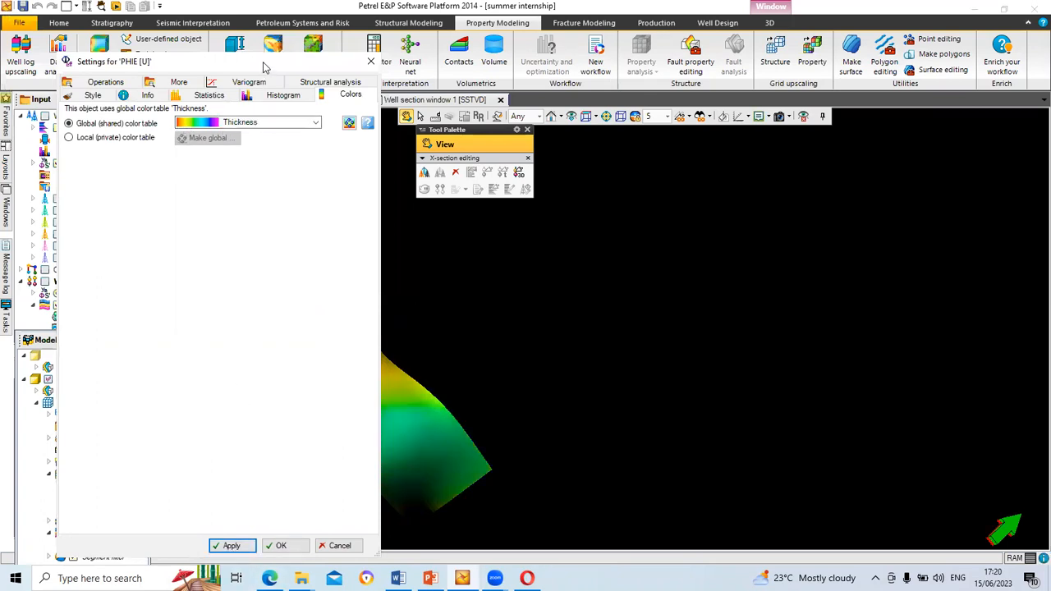
Step: Try a local color table for PHIE, keeping the old local table, and close the settings without applying
left_click_drag(265, 67, 756, 86)
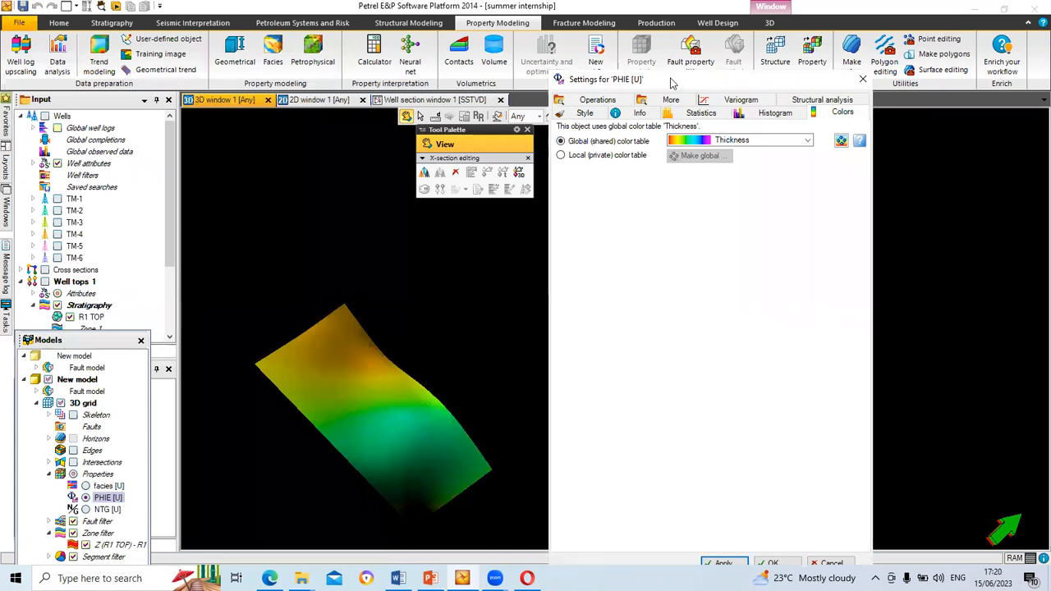
left_click_drag(672, 83, 419, 134)
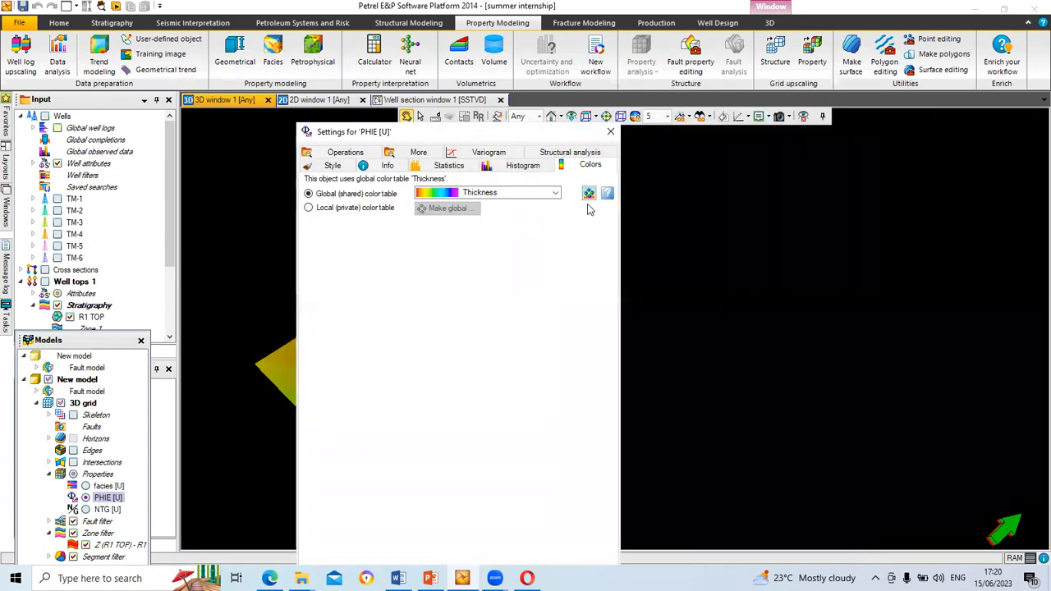
left_click(308, 209)
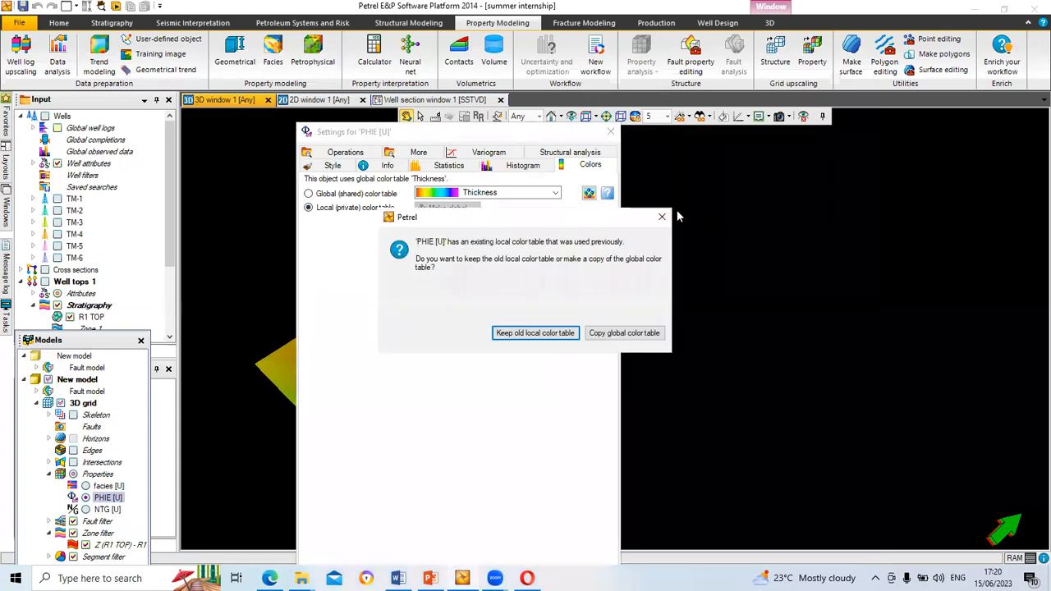
left_click(534, 332)
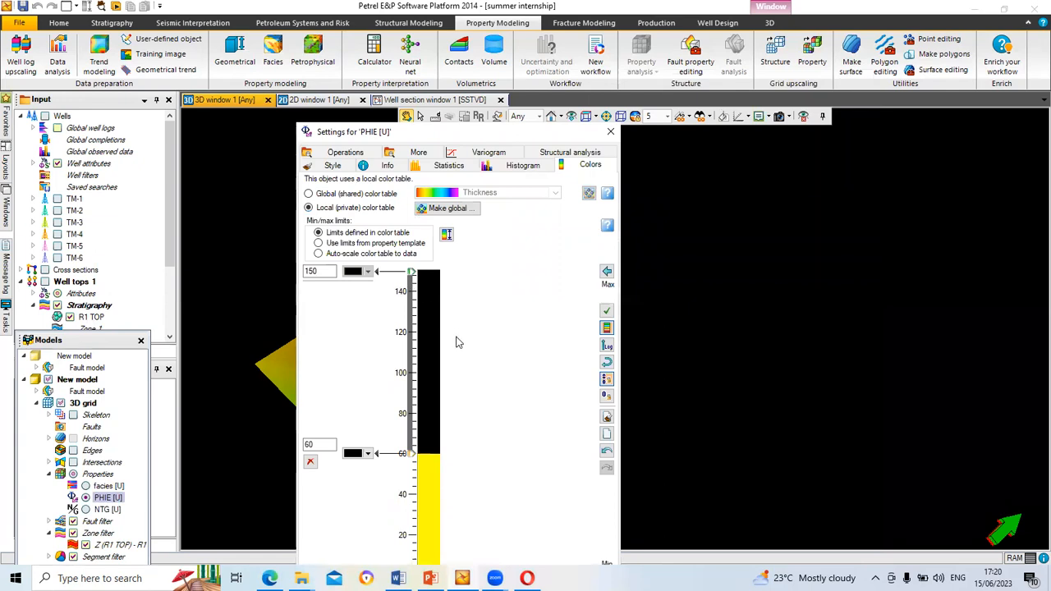
left_click(610, 131)
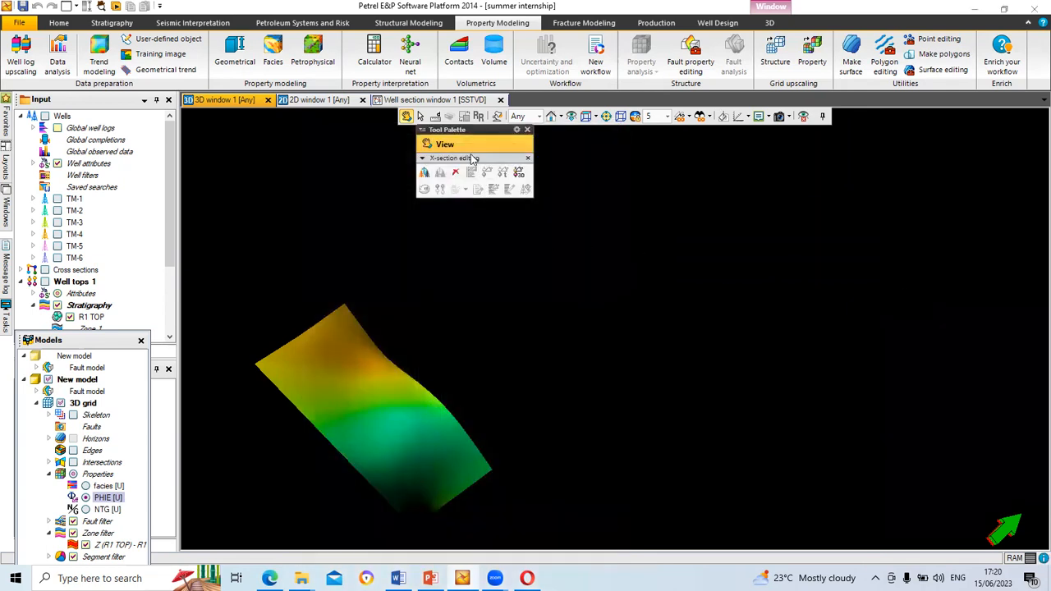
Step: Close the Tool Palette covering the 3D window and inspect the recolored PHIE model
left_click(527, 130)
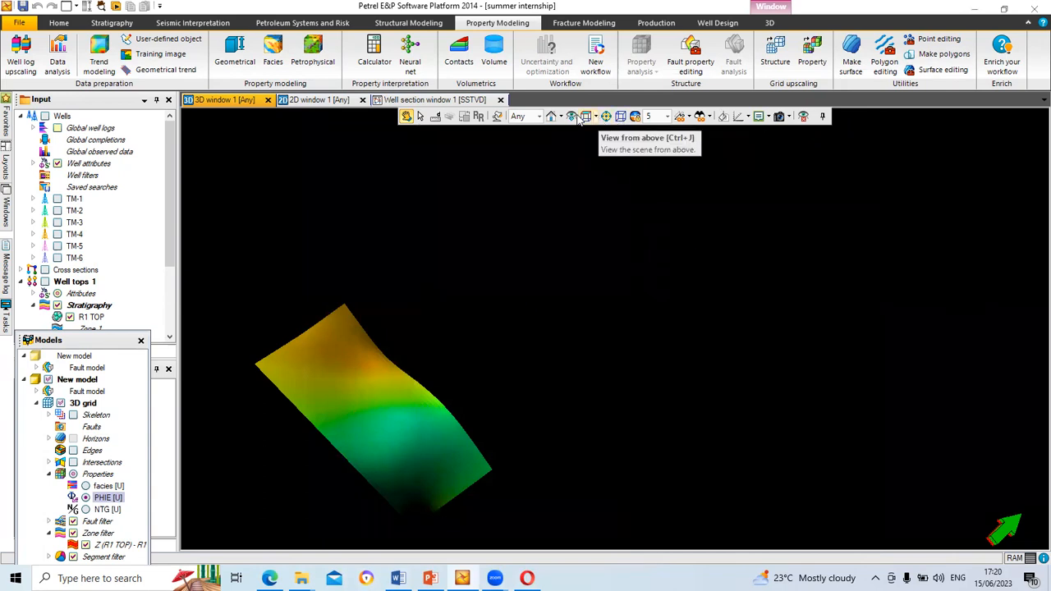
left_click_drag(418, 372, 418, 408)
scroll(418, 412, "up", 5)
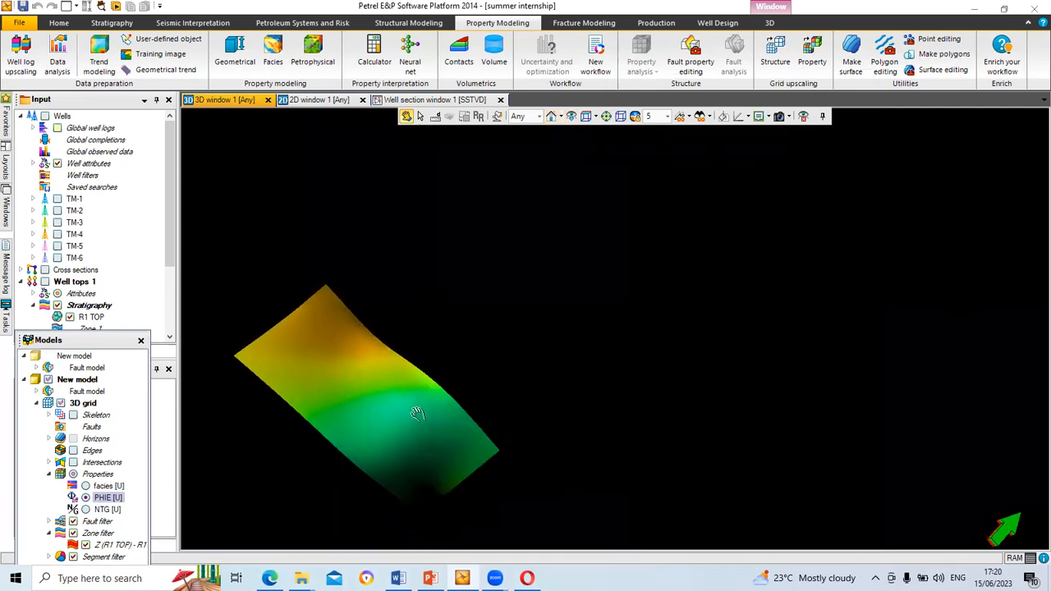
Step: Assign the Residual global color table to the PHIE property, apply it and close the settings
left_click(108, 498)
right_click(109, 498)
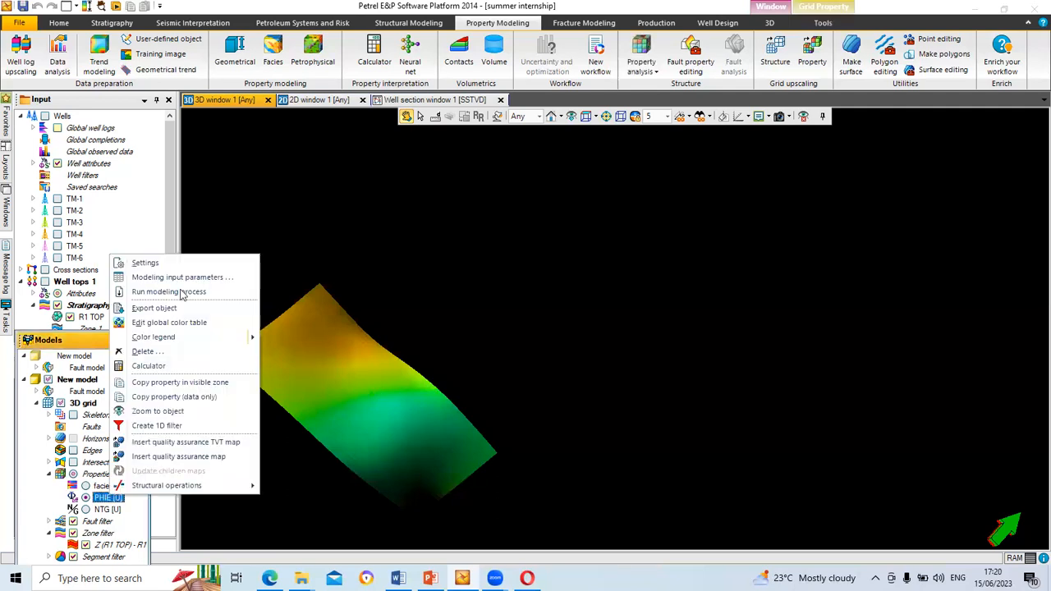
left_click(161, 257)
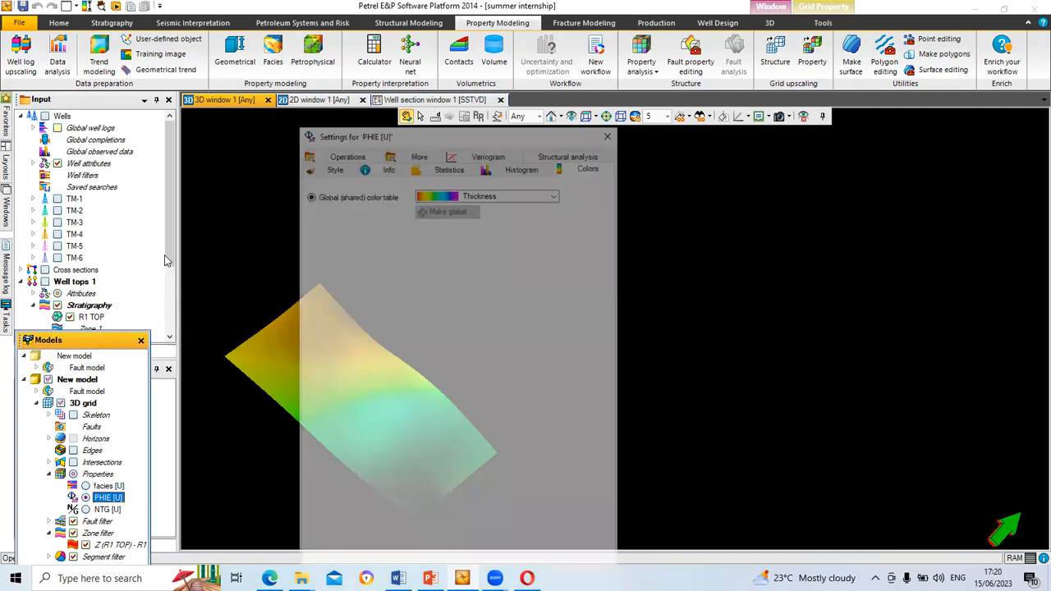
left_click(554, 194)
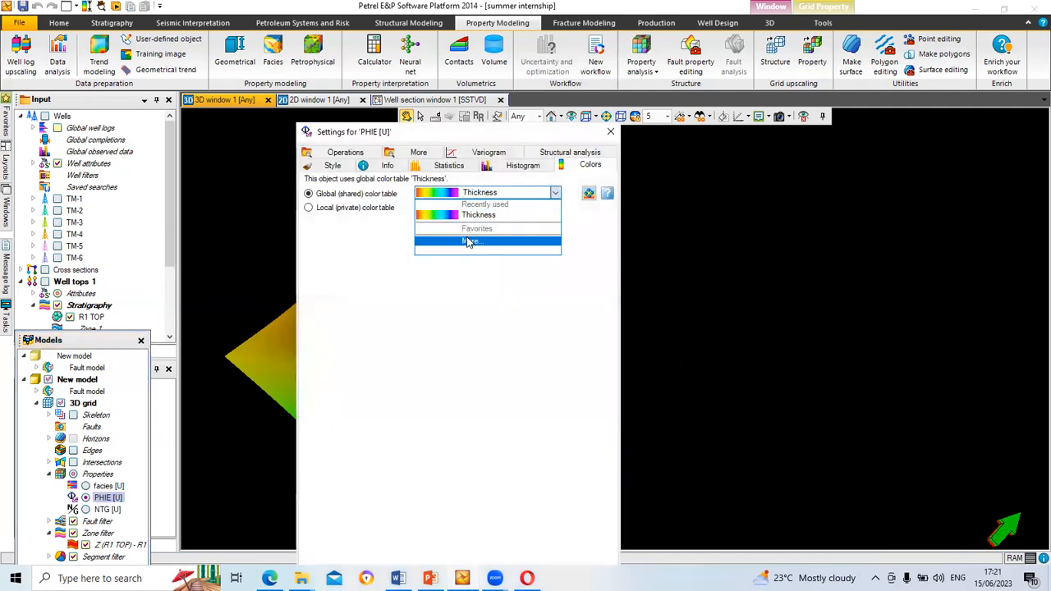
left_click(469, 242)
left_click(254, 170)
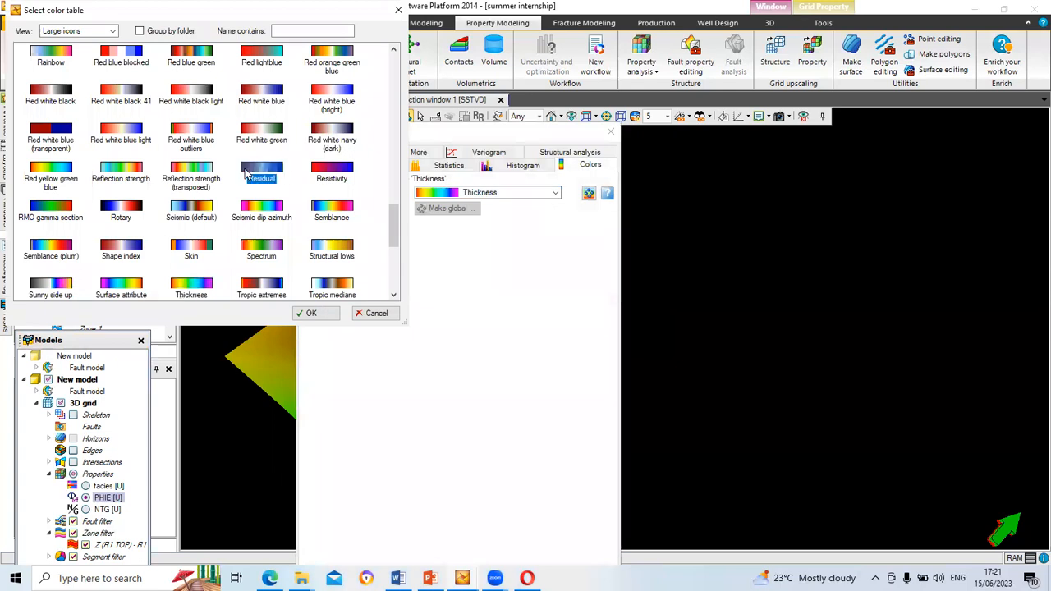
left_click(311, 313)
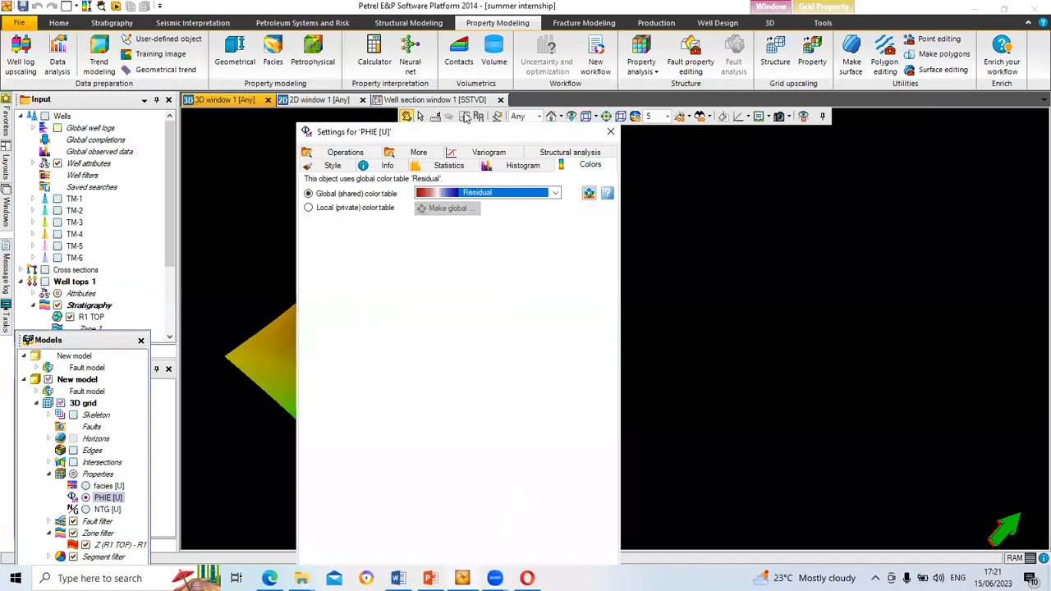
left_click(469, 539)
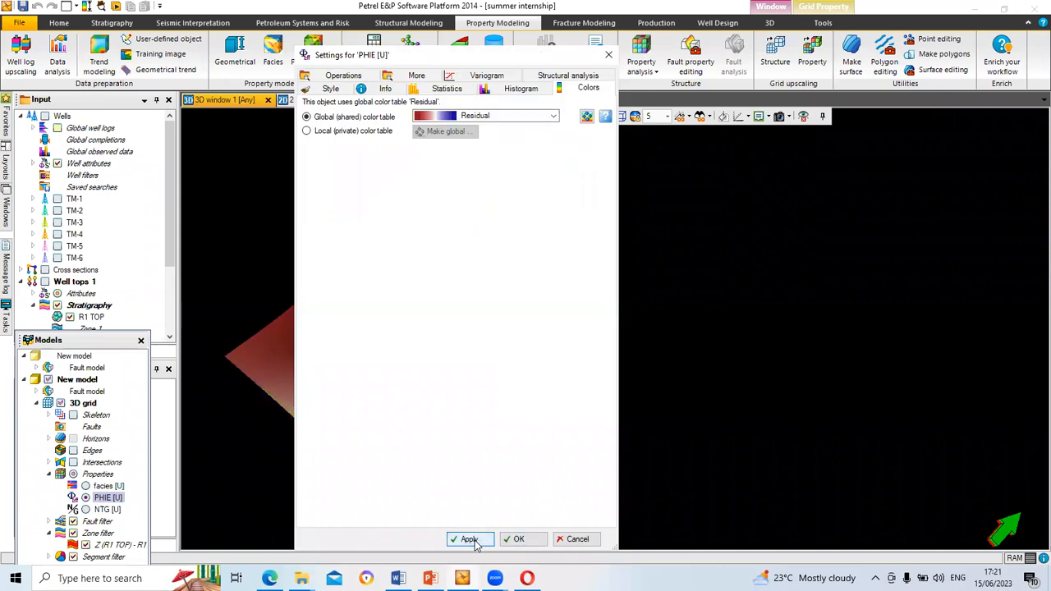
left_click(519, 539)
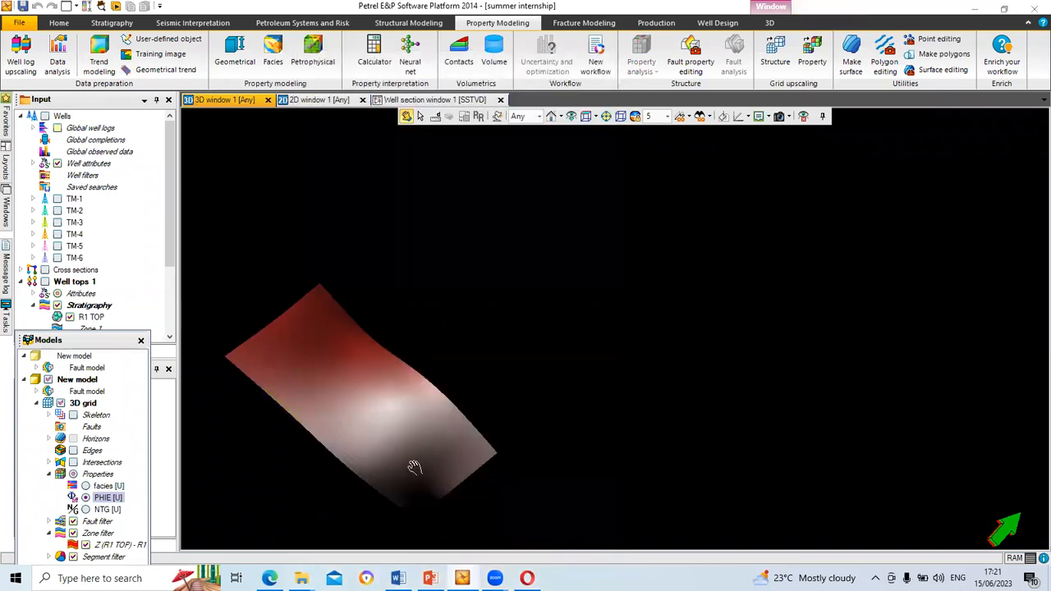
Step: Show the auto legend in the 3D window and compare the PHIE model's colors with it
left_click(746, 118)
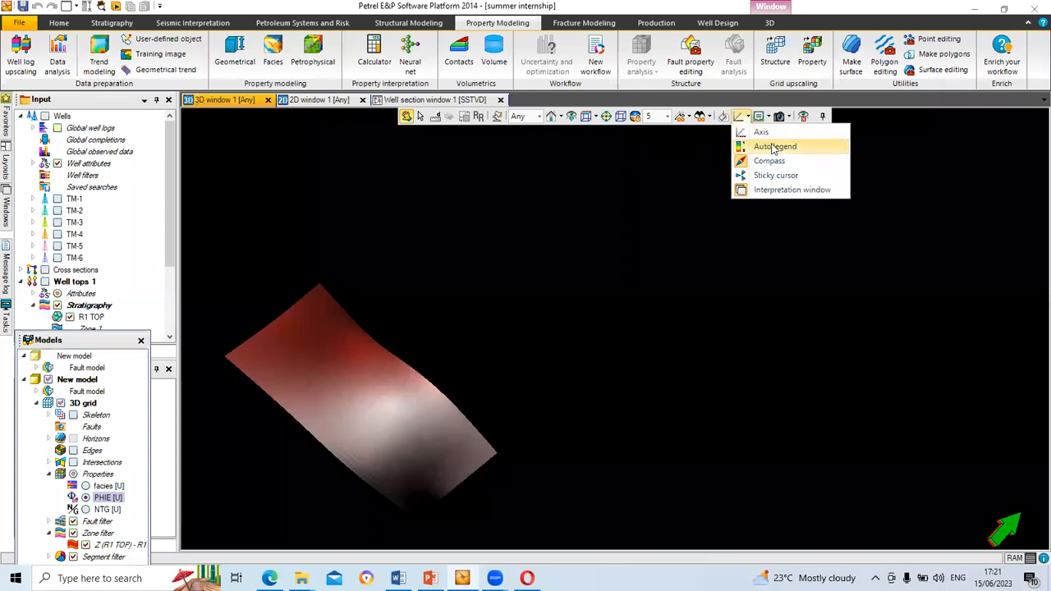
left_click(771, 144)
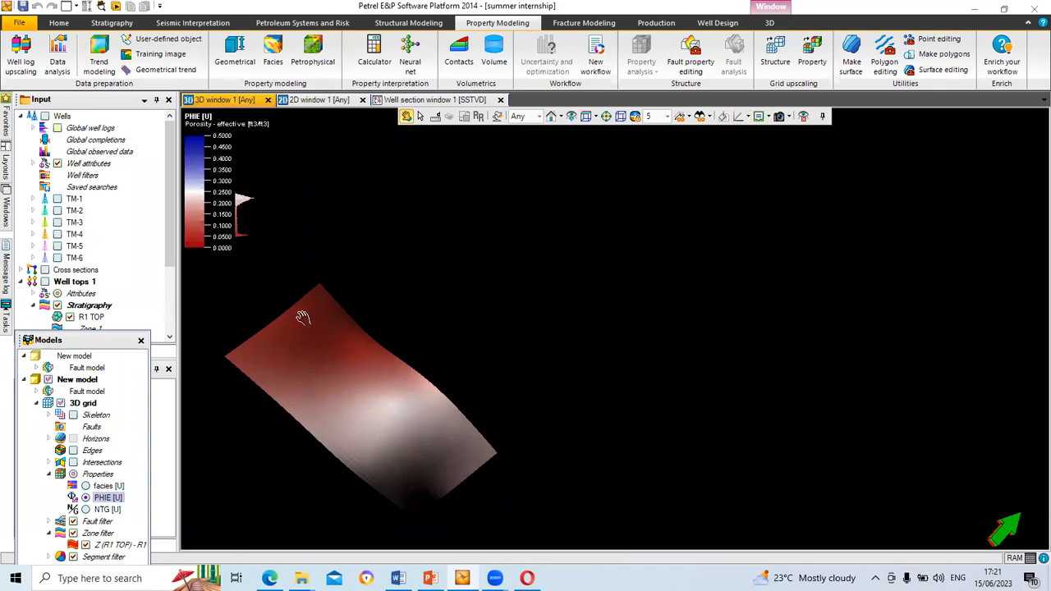
left_click_drag(359, 420, 310, 427)
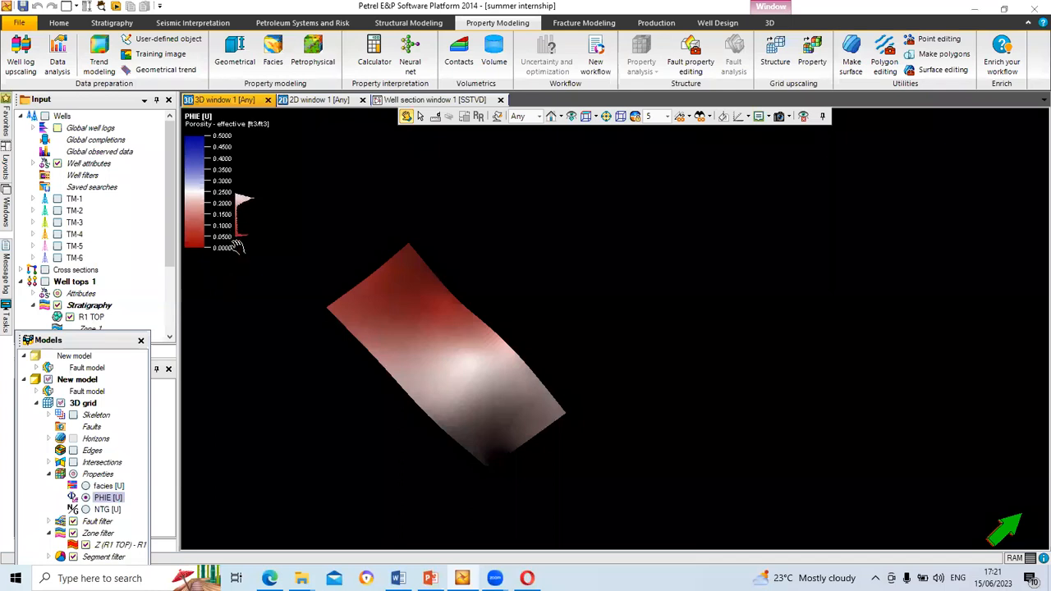
Step: Edit PHIE's global color table to use limits defined in the color table, with maximum 0.5 and minimum 0
right_click(108, 498)
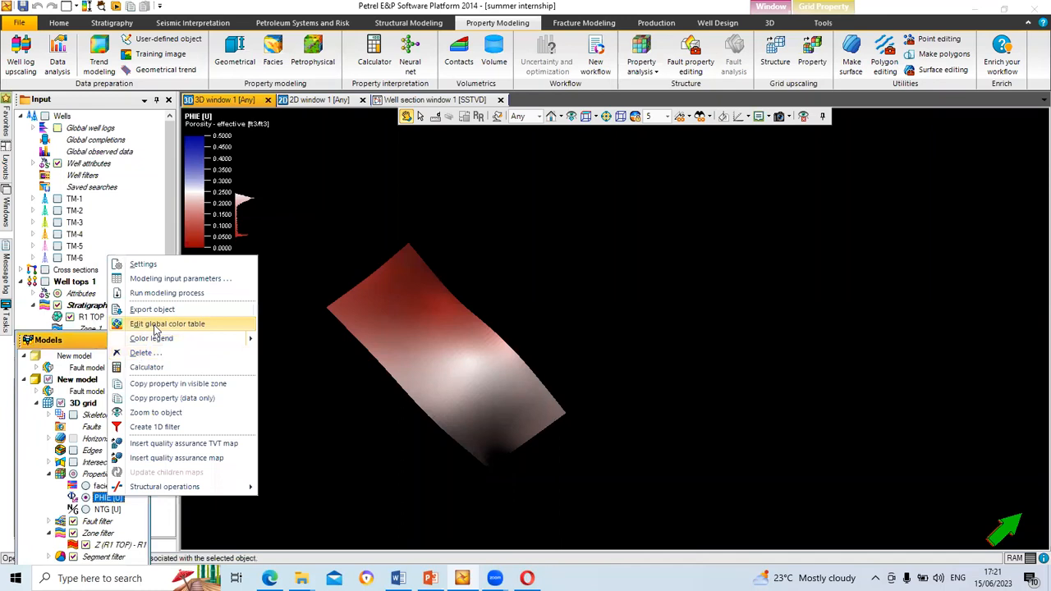
left_click(155, 327)
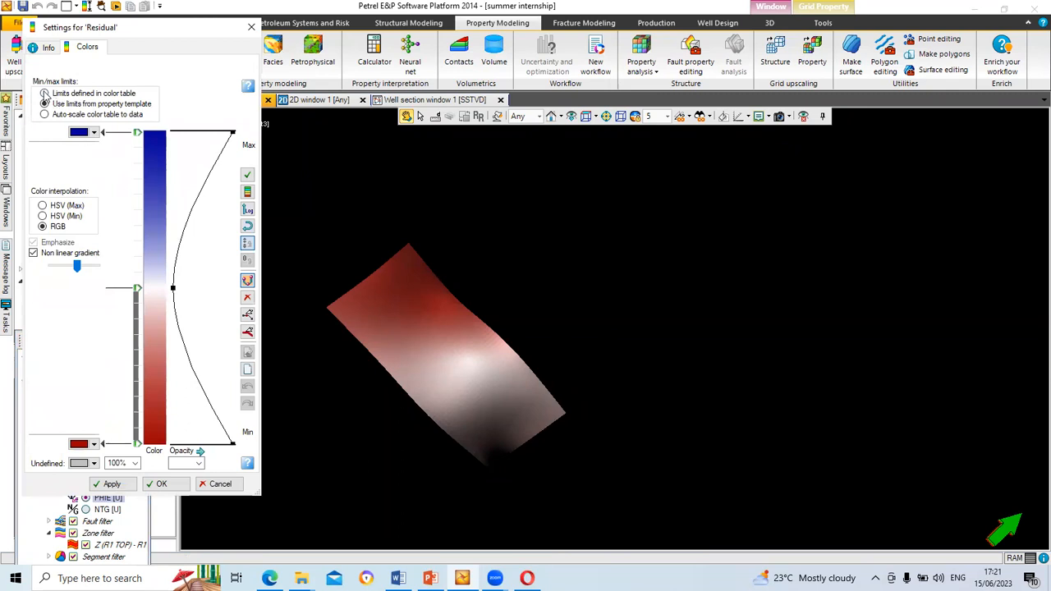
left_click(45, 93)
left_click_drag(46, 130, 16, 134)
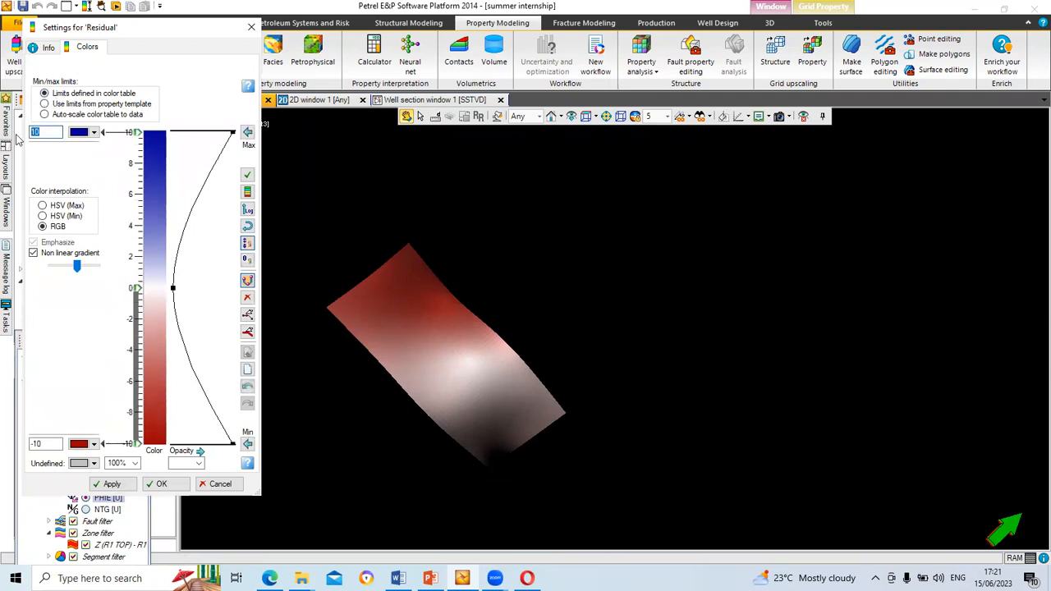
type("1")
left_click_drag(187, 30, 467, 79)
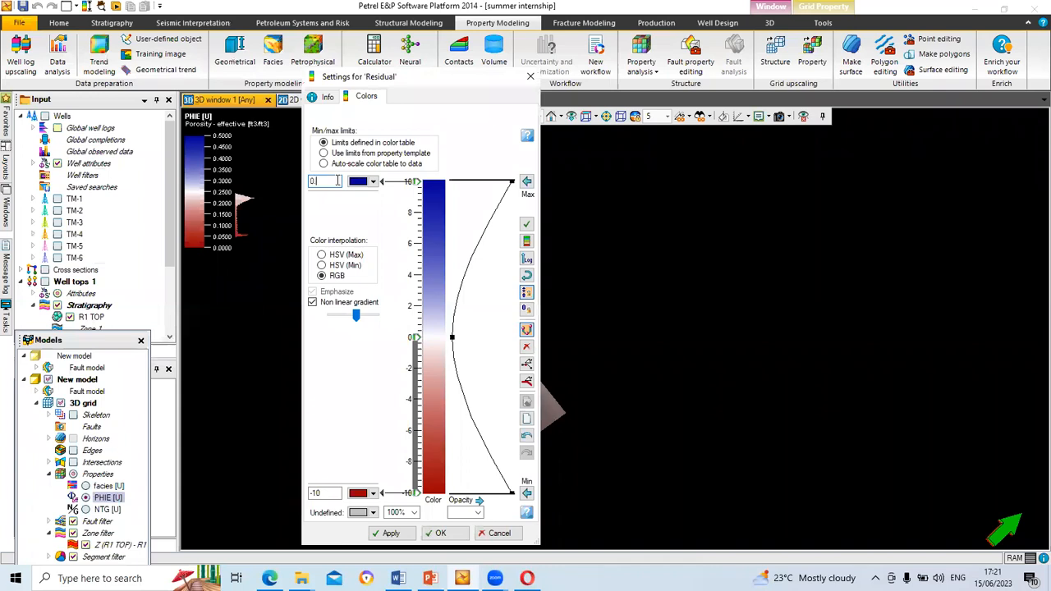
left_click_drag(339, 493, 310, 488)
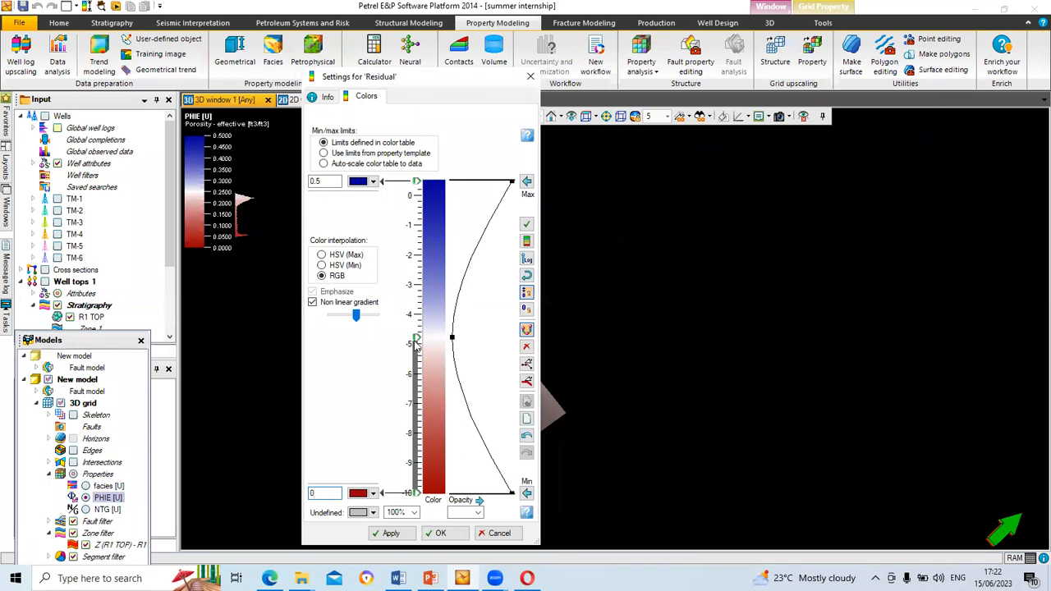
Step: Set the Residual table's color interpolation to HSV (Max), apply it and close the settings
left_click(322, 266)
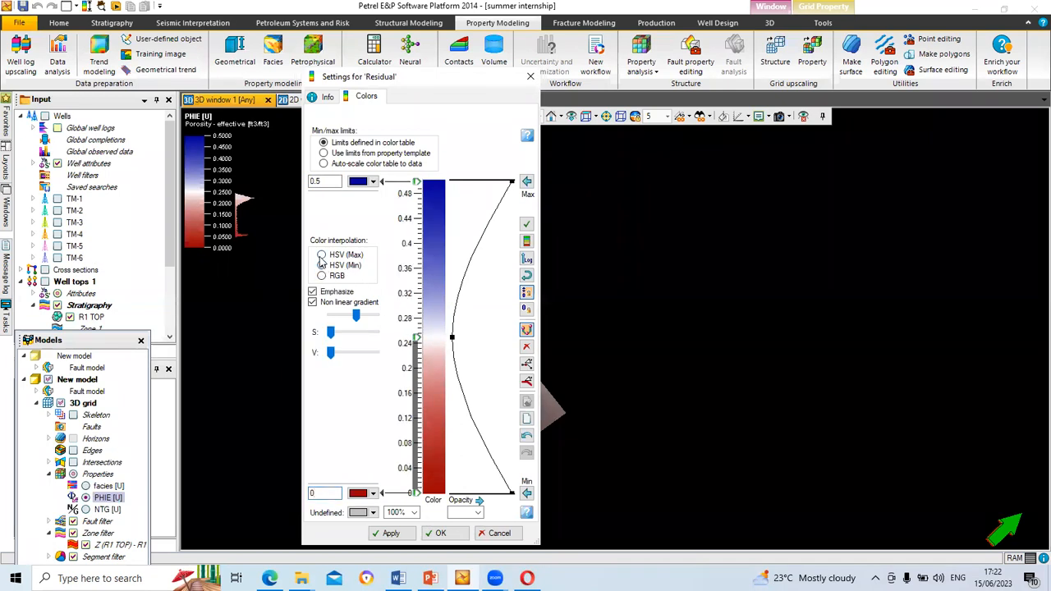
left_click(321, 255)
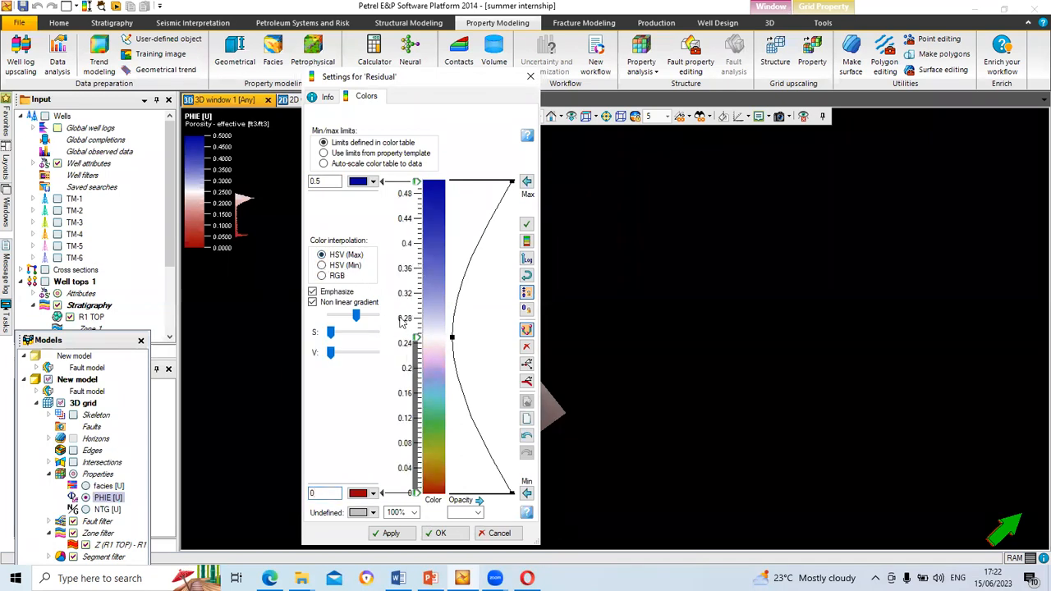
left_click(391, 534)
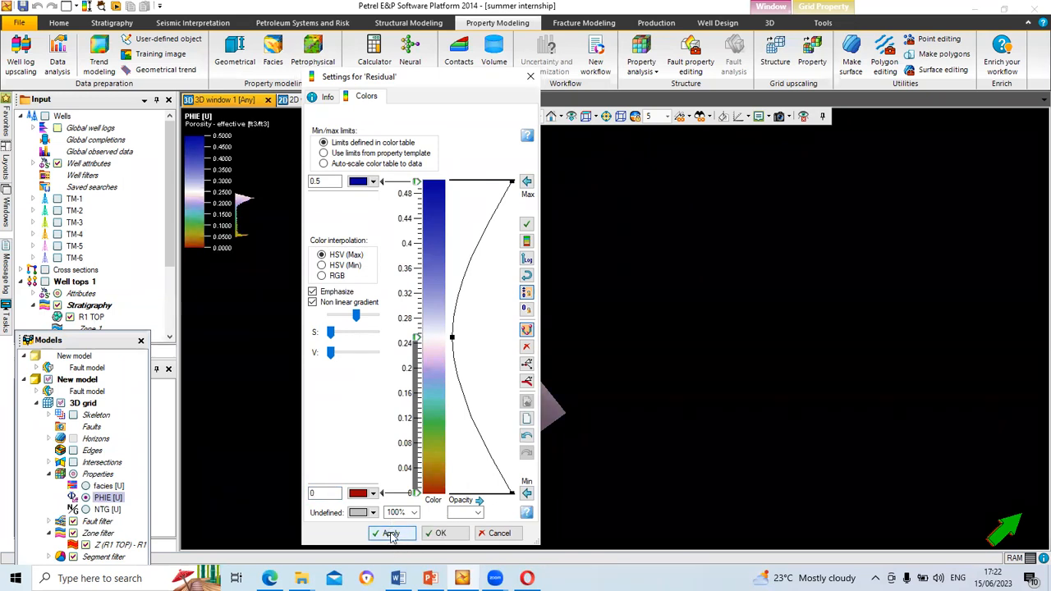
left_click_drag(470, 83, 754, 78)
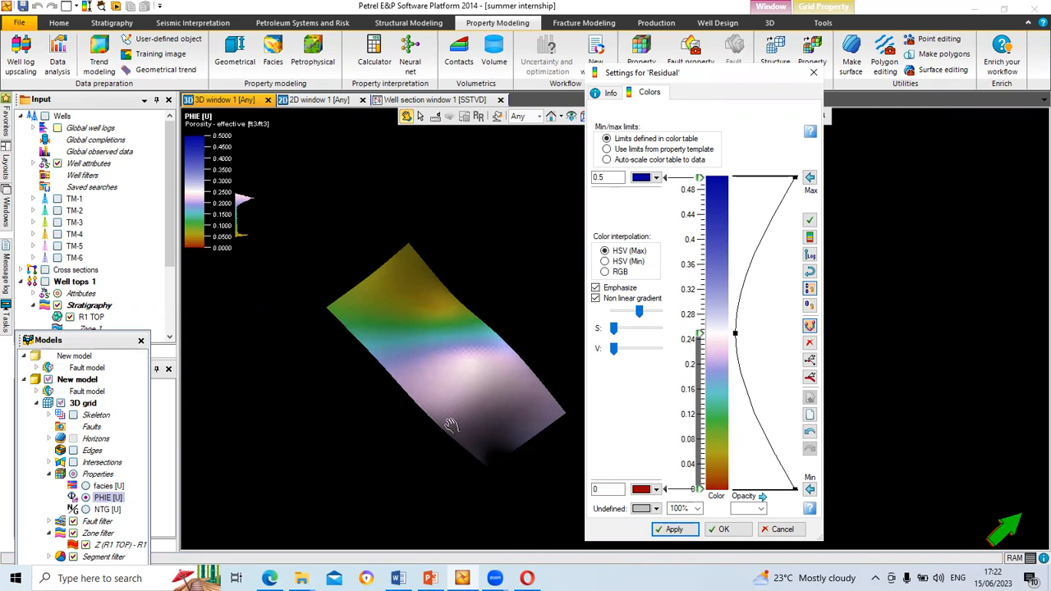
left_click(813, 72)
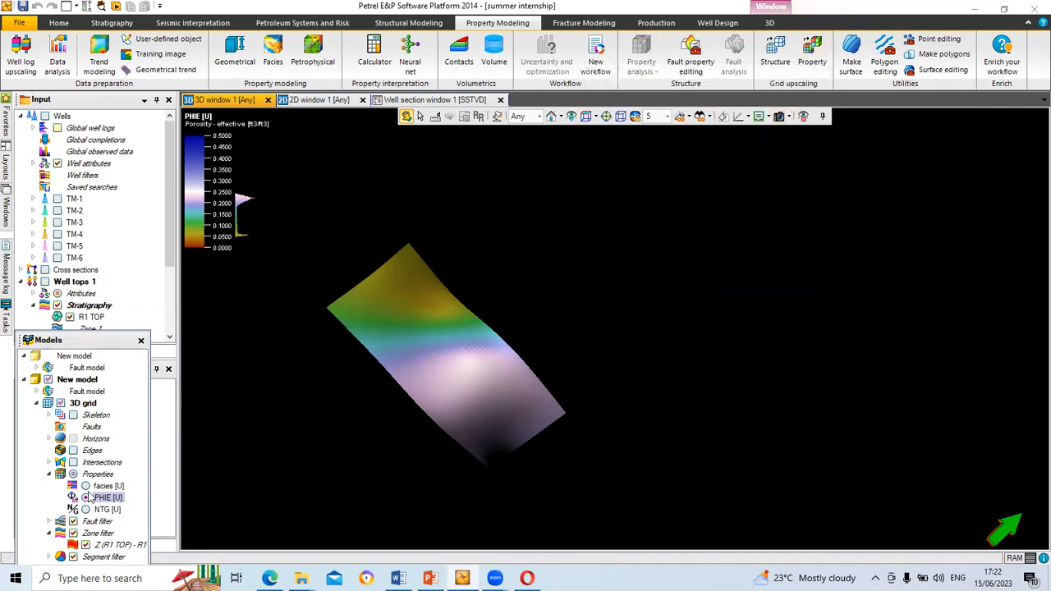
Step: Hide the PHIE property and start petrophysical modeling of the existing NTG property
left_click(85, 498)
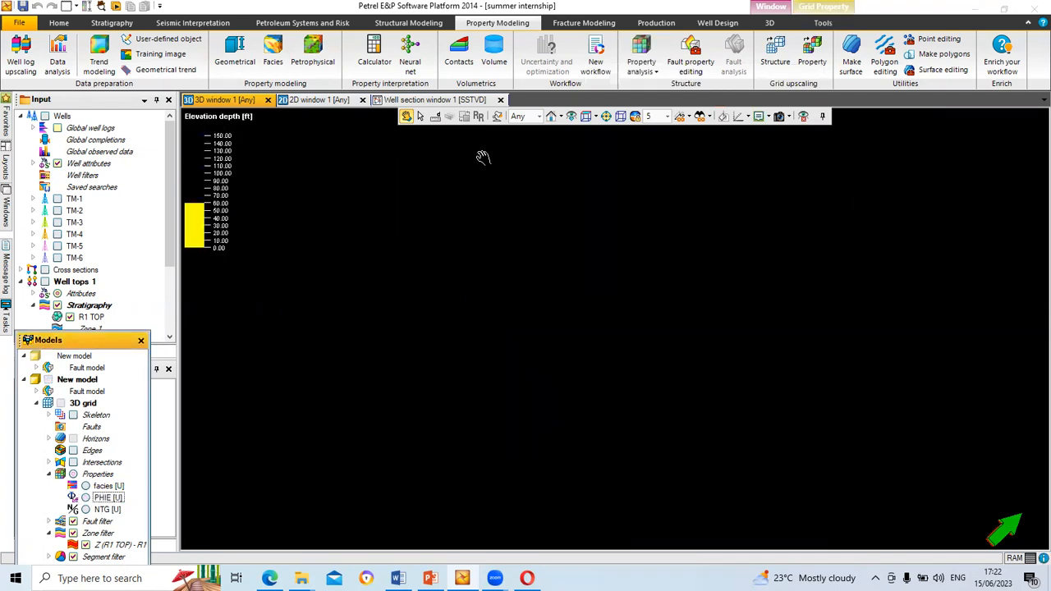
left_click(313, 60)
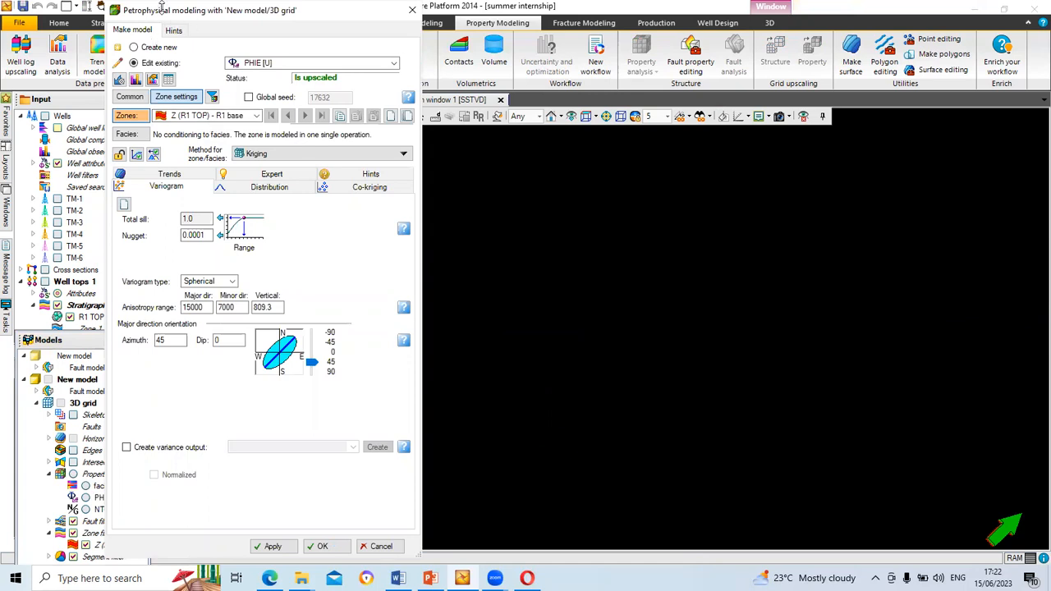
left_click(349, 65)
left_click(350, 65)
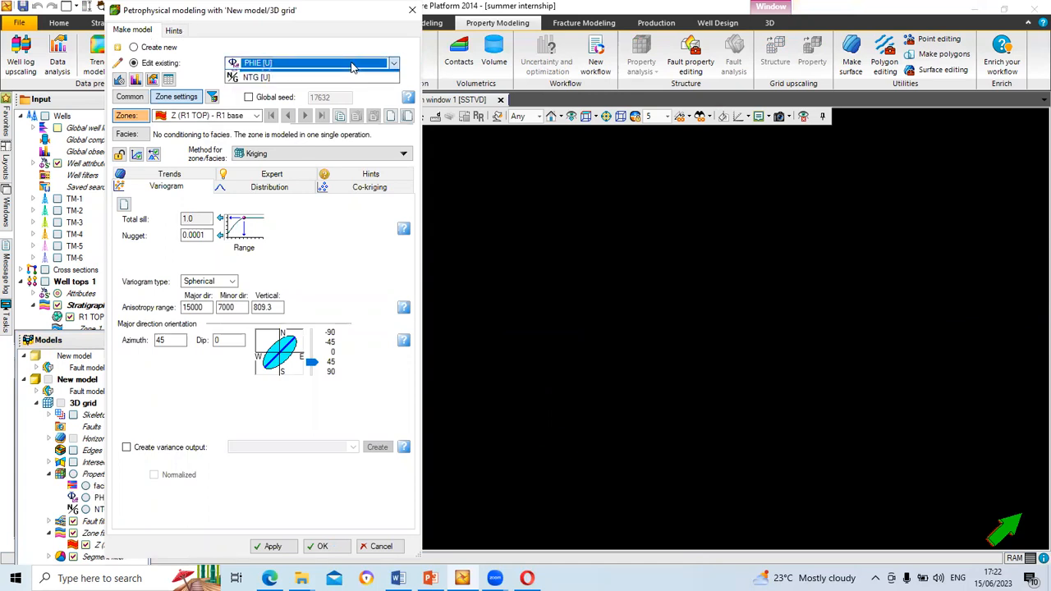
left_click(294, 87)
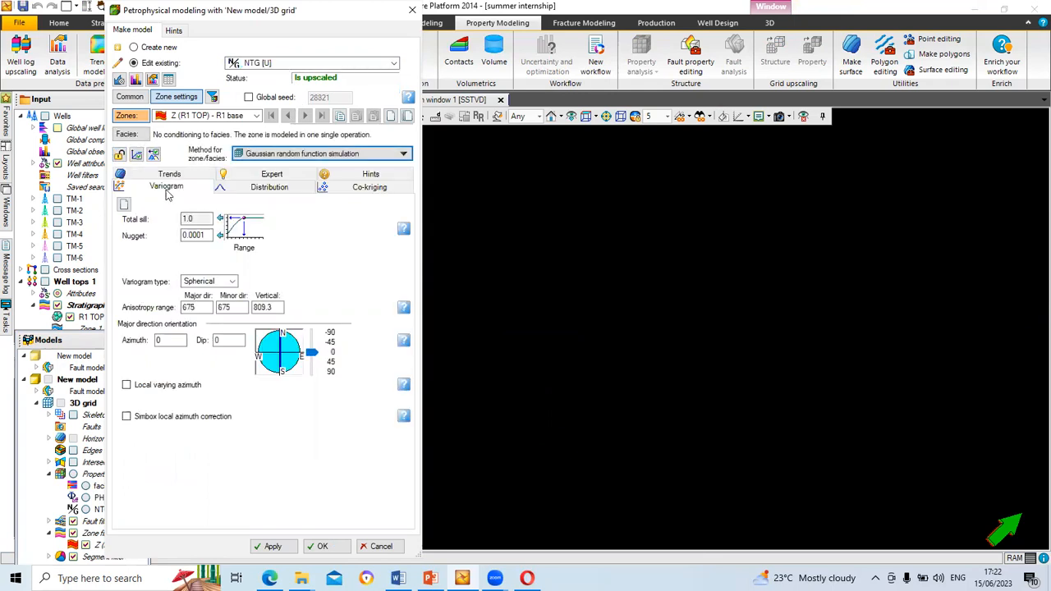
Step: Set the NTG variogram's major range to 15000, minor range to 7000 and azimuth to 46, and run the model
double_click(193, 307)
type("1")
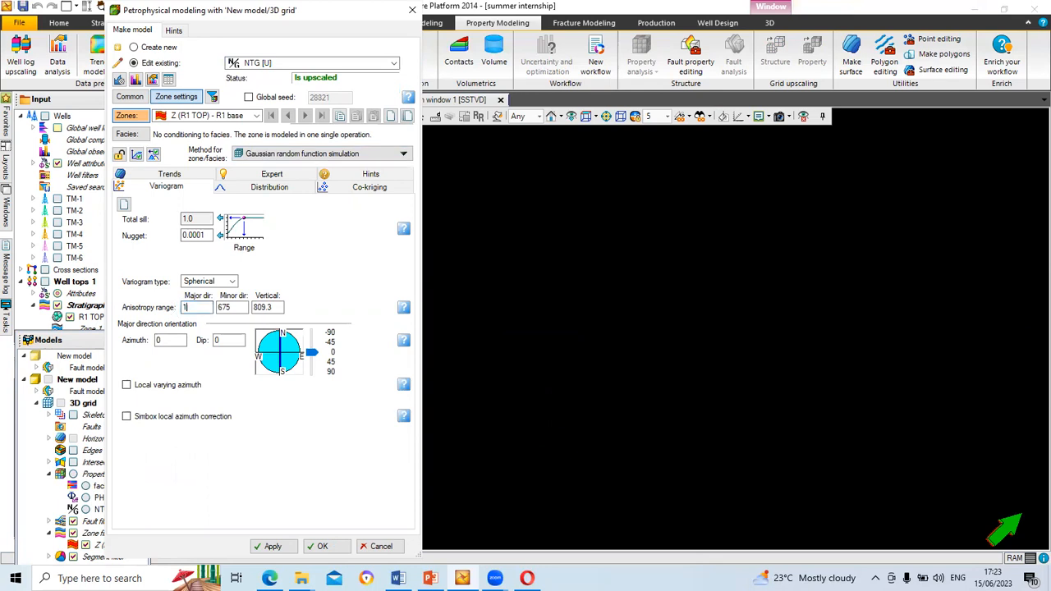
type("5000")
key("Tab")
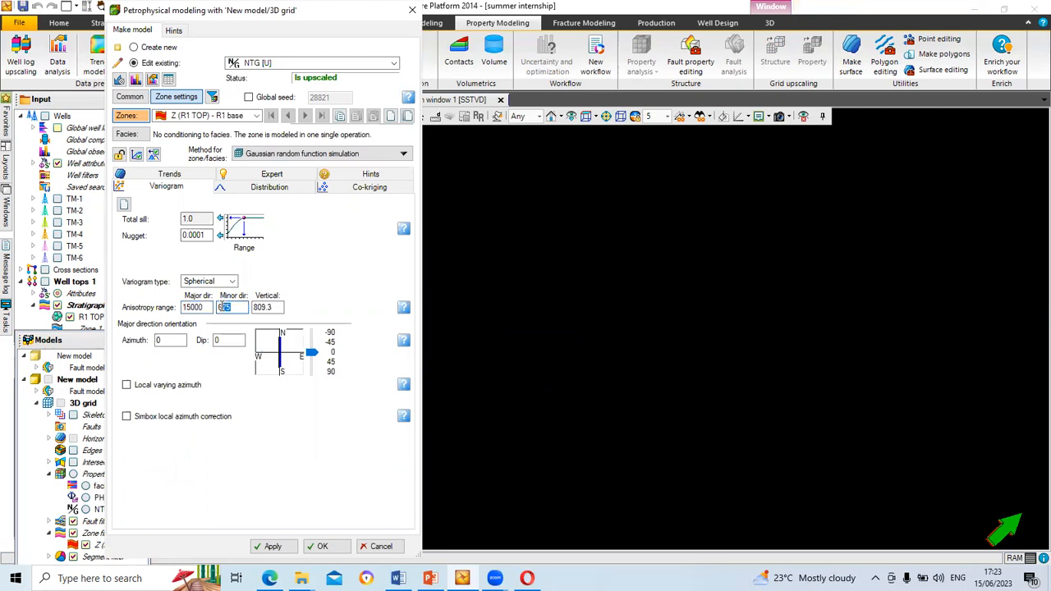
type("7000")
left_click_drag(312, 353, 306, 371)
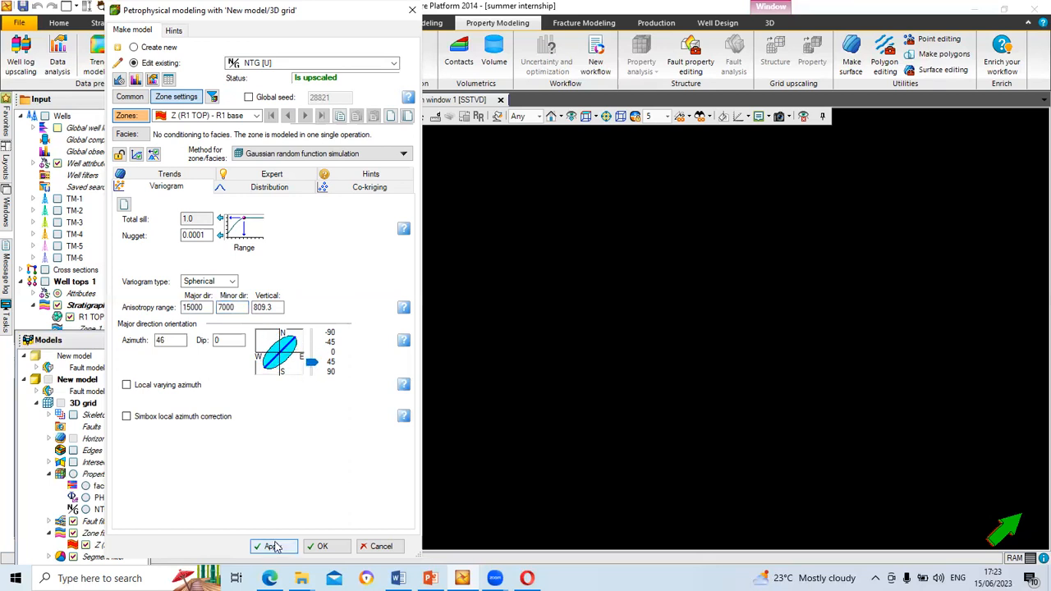
left_click(275, 545)
left_click(320, 546)
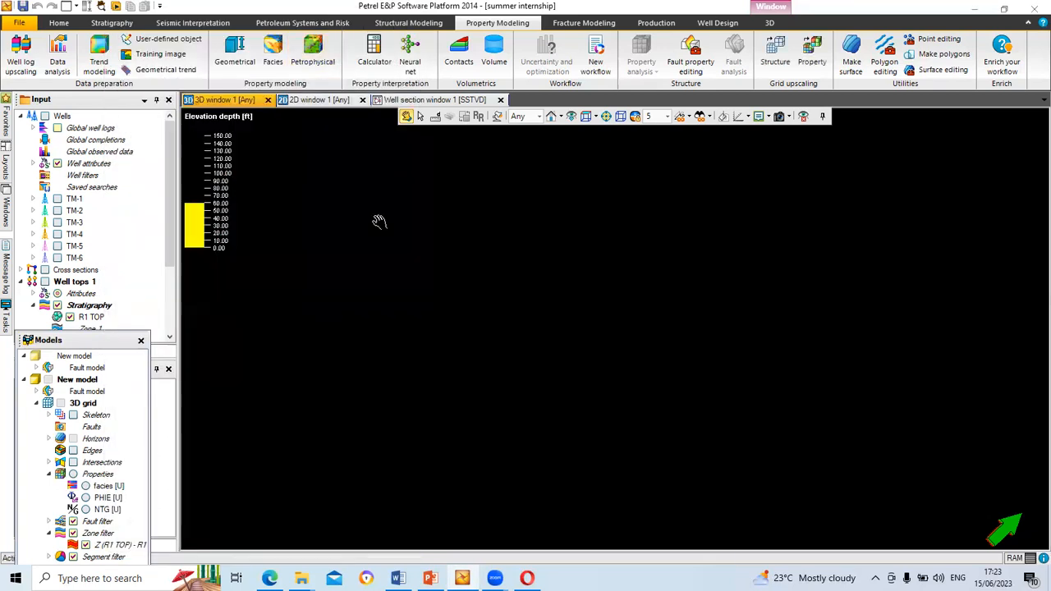
Step: Display NTG in 3D and set its global color table's maximum to 1, using limits defined in the color table
left_click(85, 510)
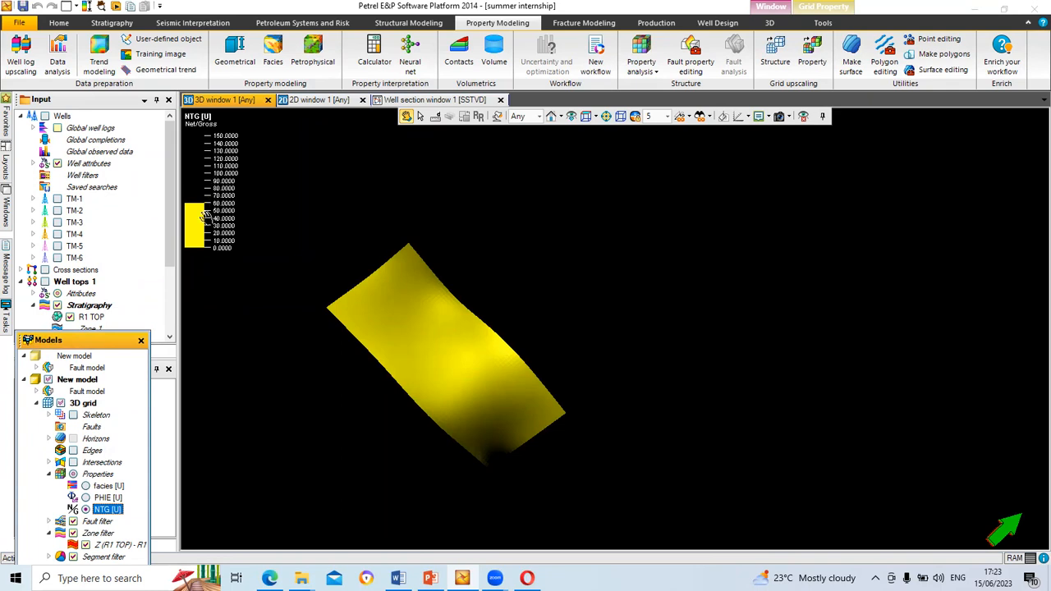
right_click(109, 511)
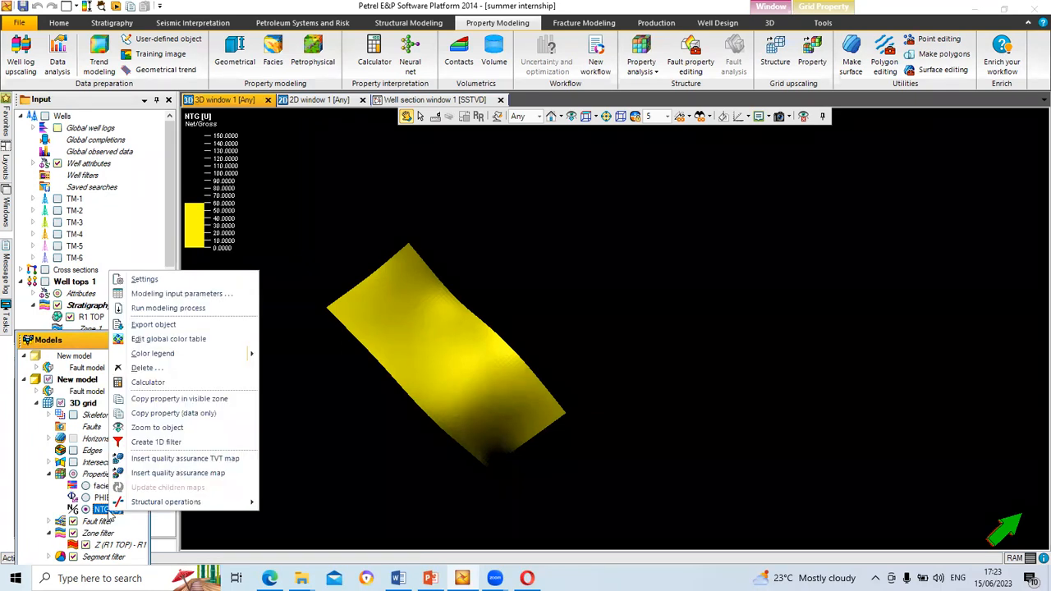
left_click(164, 336)
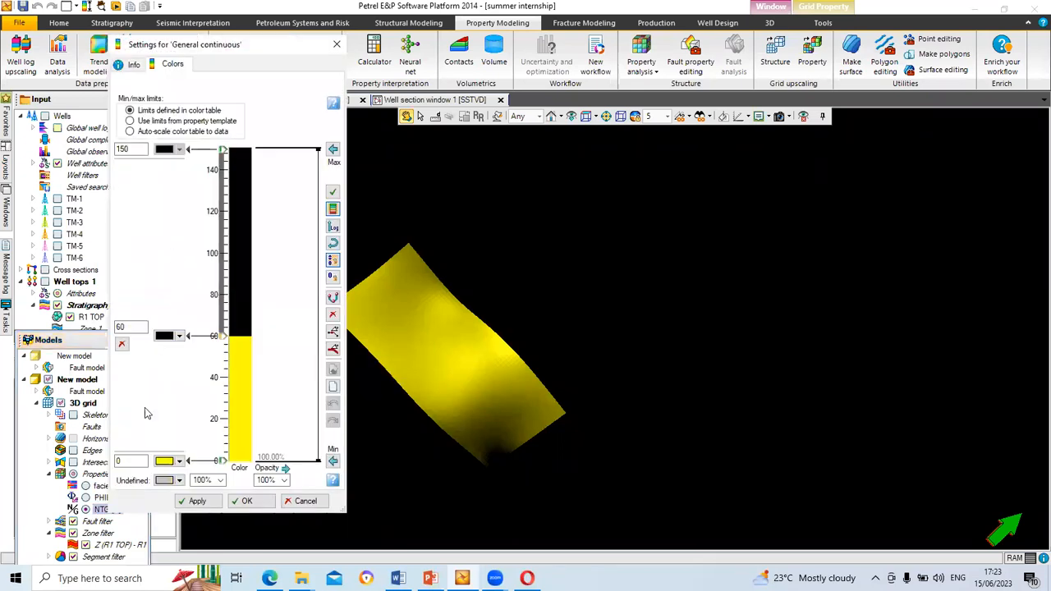
left_click(130, 463)
left_click_drag(136, 150, 108, 155)
type("1")
left_click(129, 121)
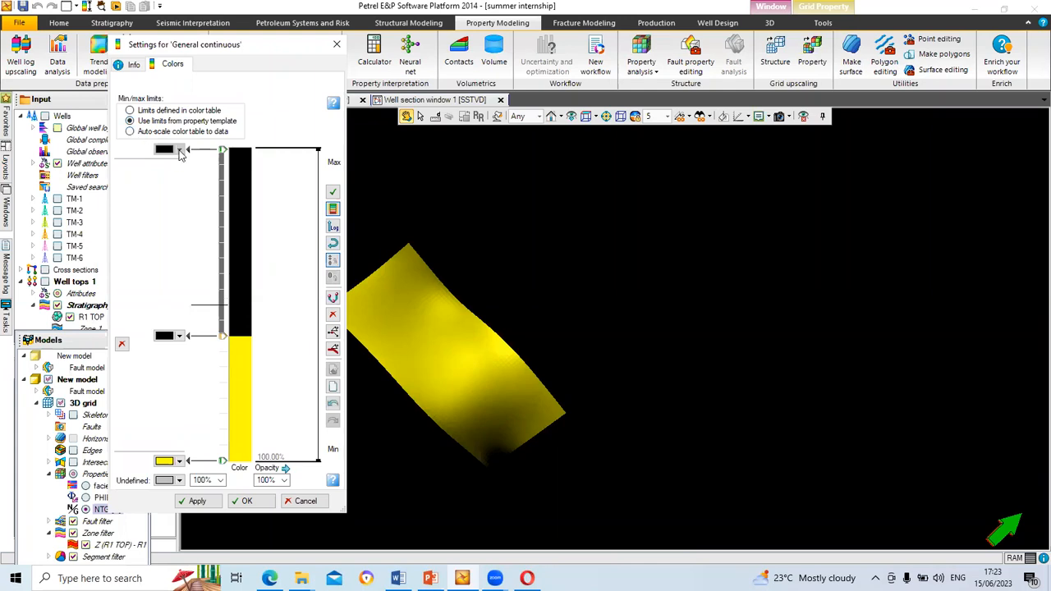
left_click(129, 111)
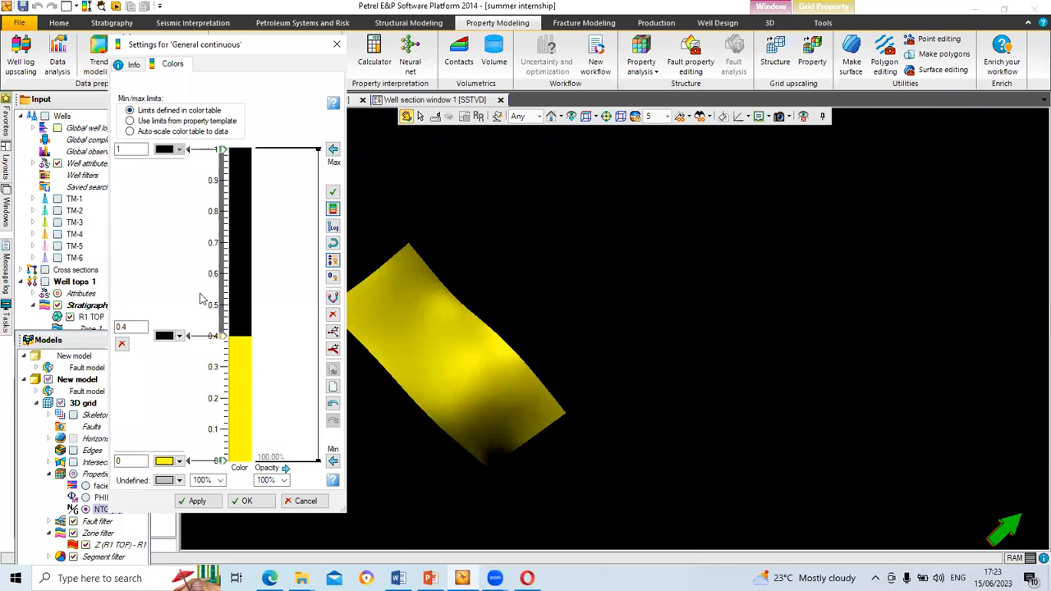
Step: Make the NTG color table continuous with red at the maximum and teal at the minimum, and apply it to the model
left_click(332, 211)
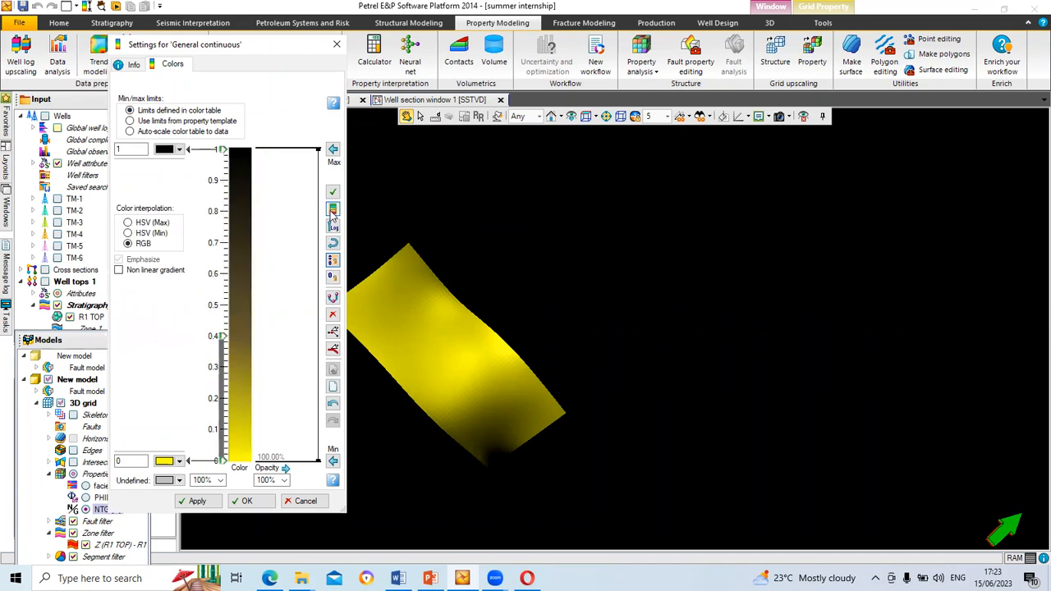
left_click(178, 150)
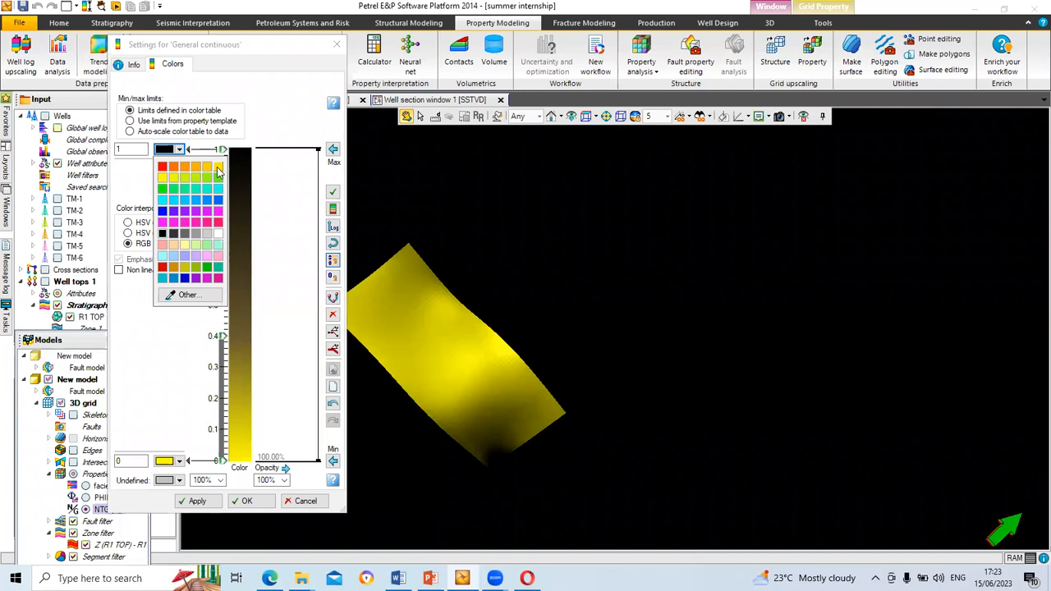
left_click(217, 168)
left_click(179, 461)
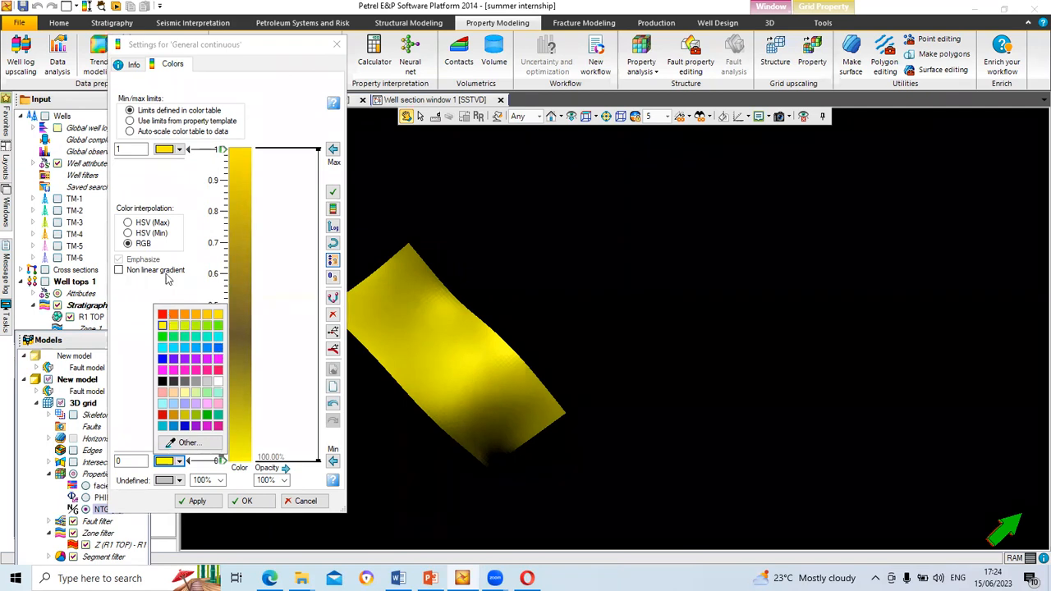
left_click(179, 150)
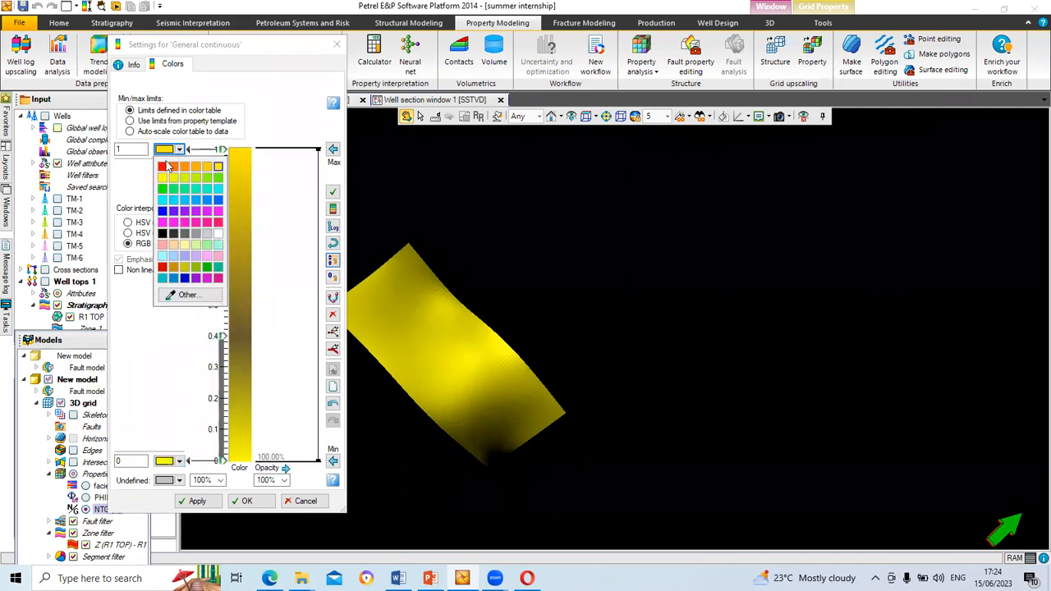
left_click(162, 167)
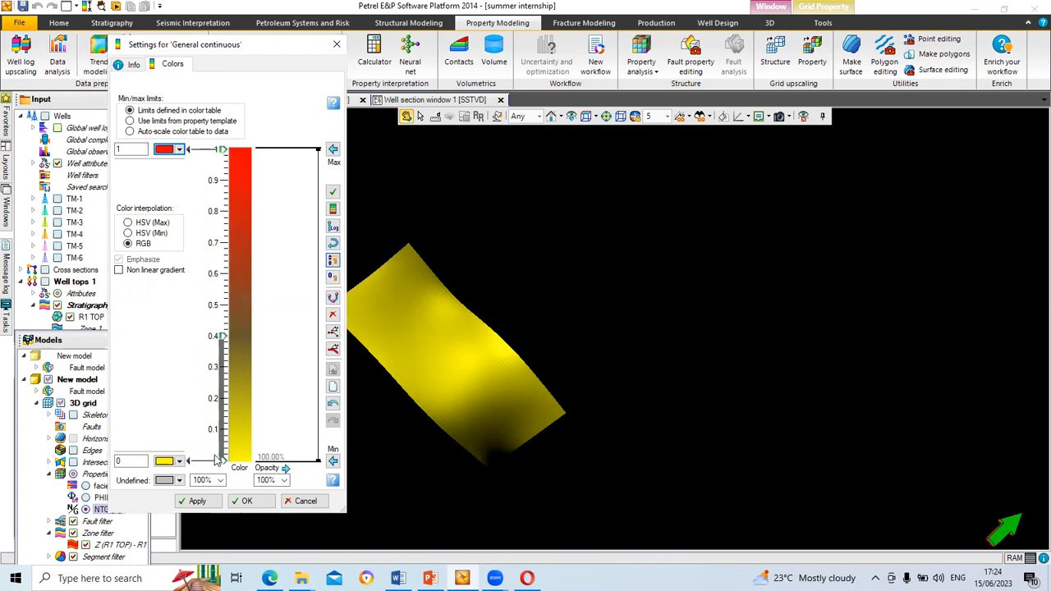
left_click(179, 462)
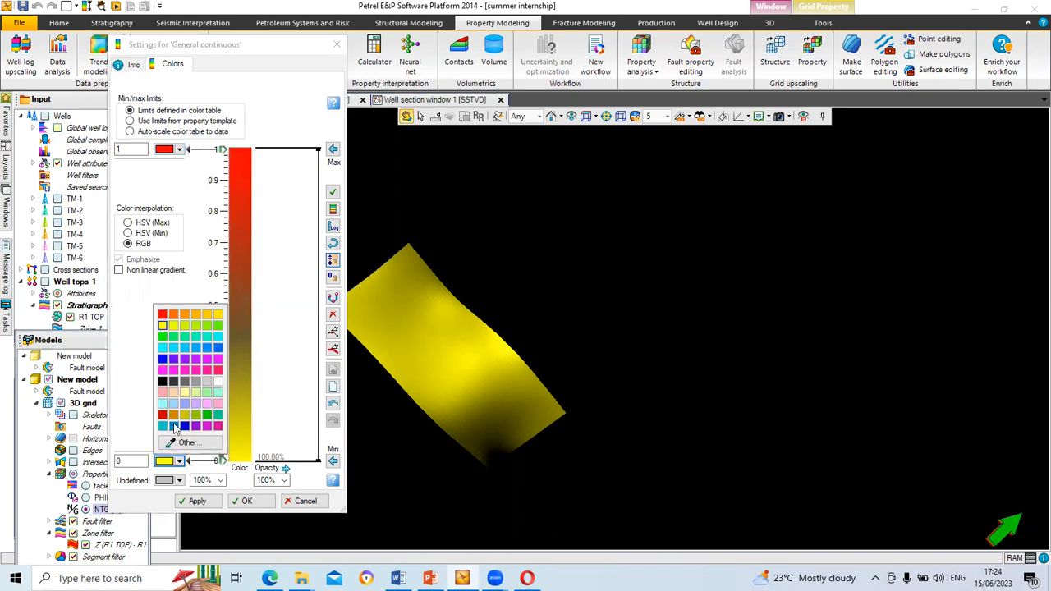
left_click(163, 426)
left_click(201, 502)
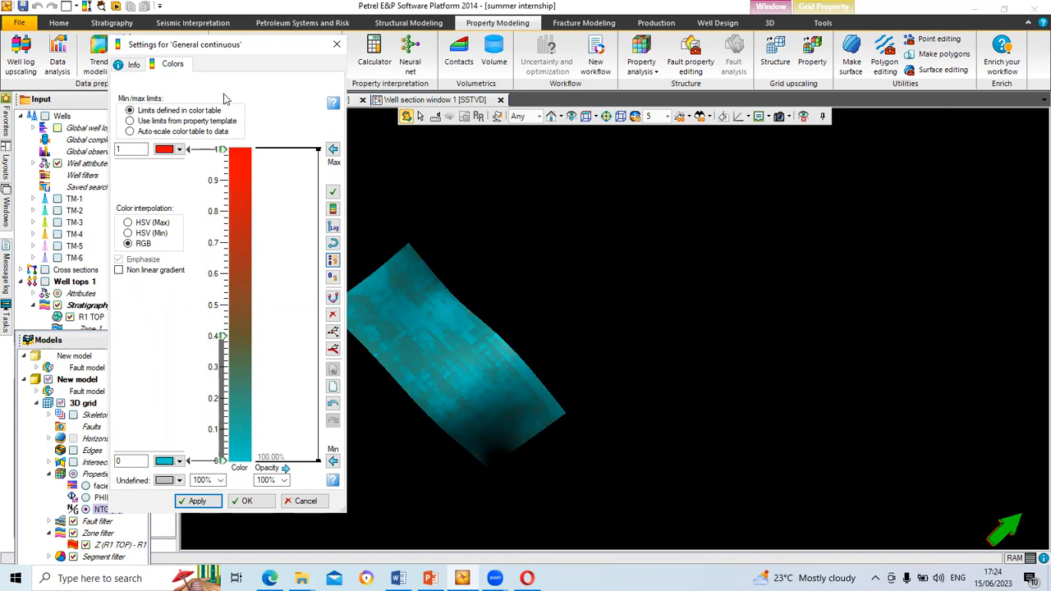
left_click_drag(230, 45, 758, 37)
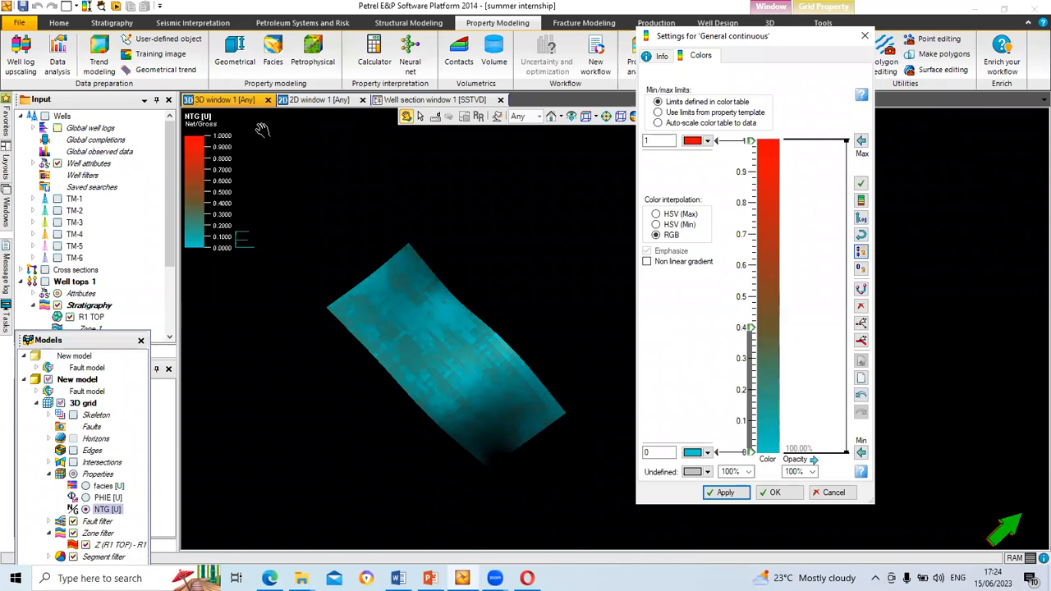
Step: Rerun the NTG petrophysical model with azimuth -49 and a major anisotropy range of 10000
left_click(301, 63)
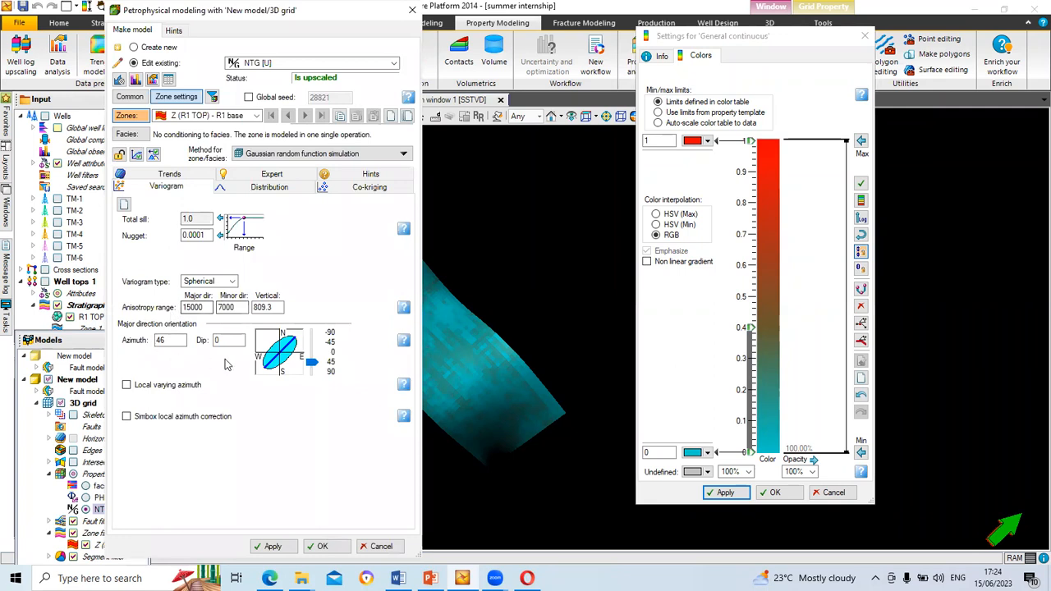
left_click_drag(310, 362, 308, 339)
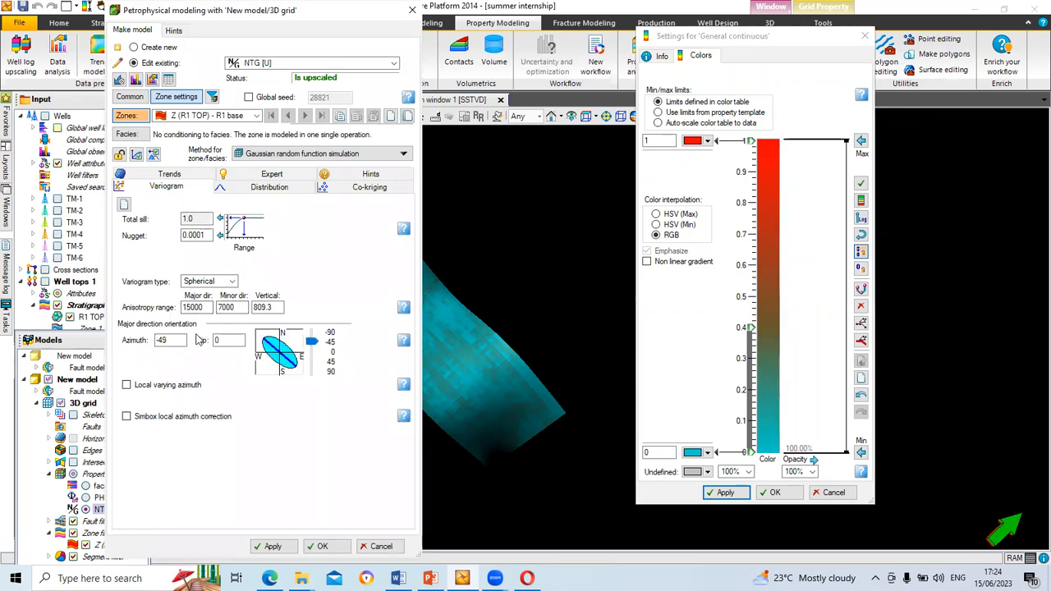
left_click_drag(204, 307, 187, 307)
type("00")
left_click(273, 547)
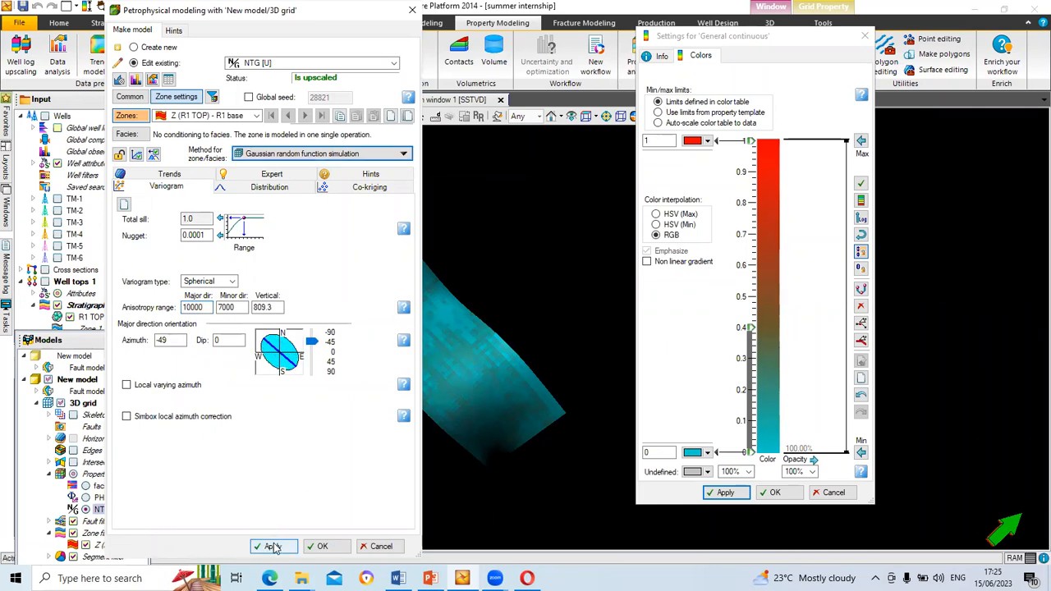
left_click(322, 546)
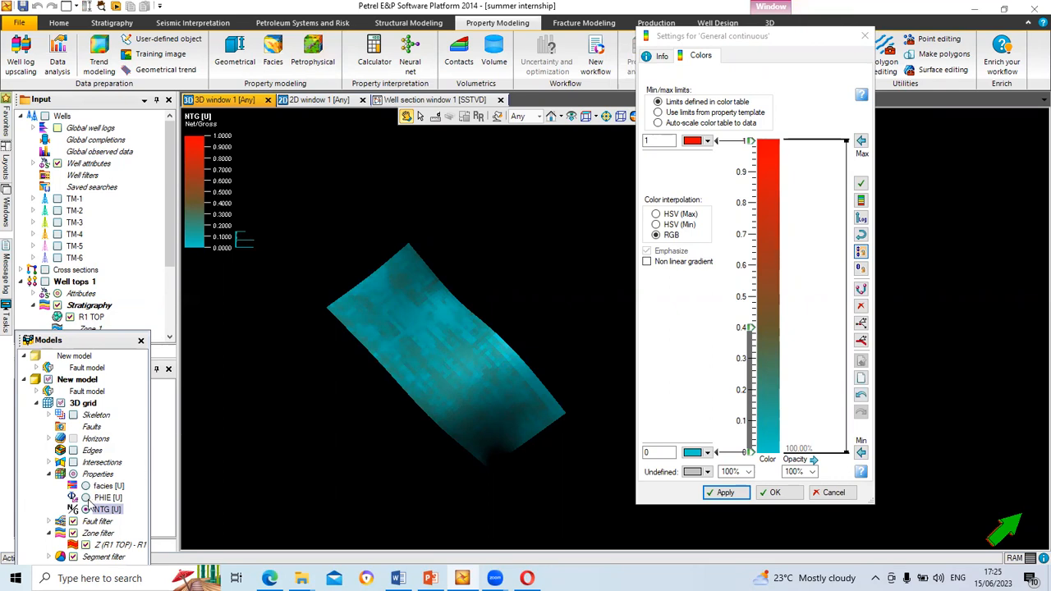
Step: Compare the PHIE and NTG models in the 3D window, and view the wells in Well section window 1
left_click(86, 498)
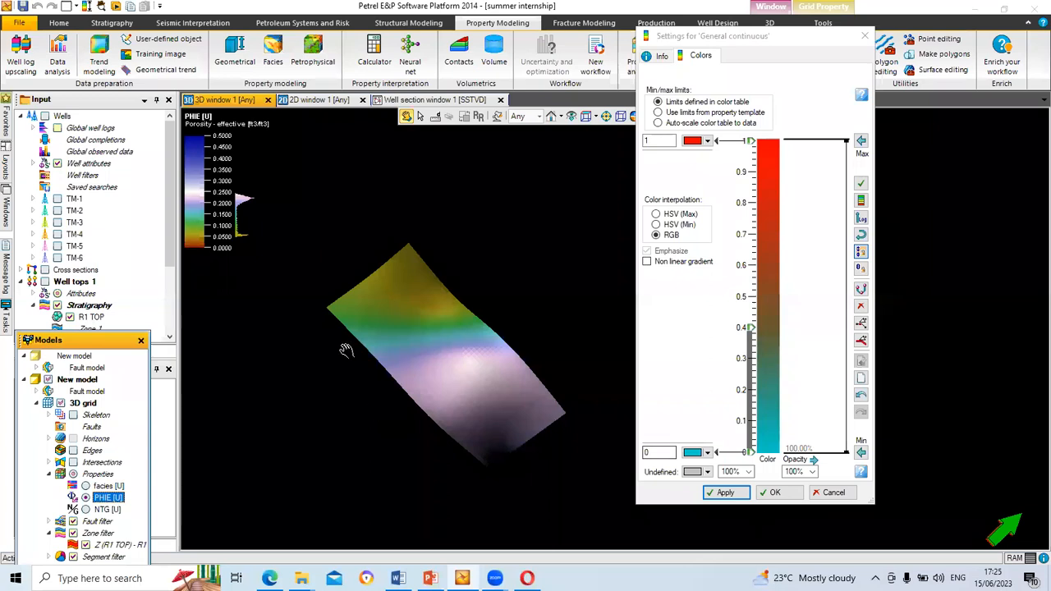
left_click(85, 510)
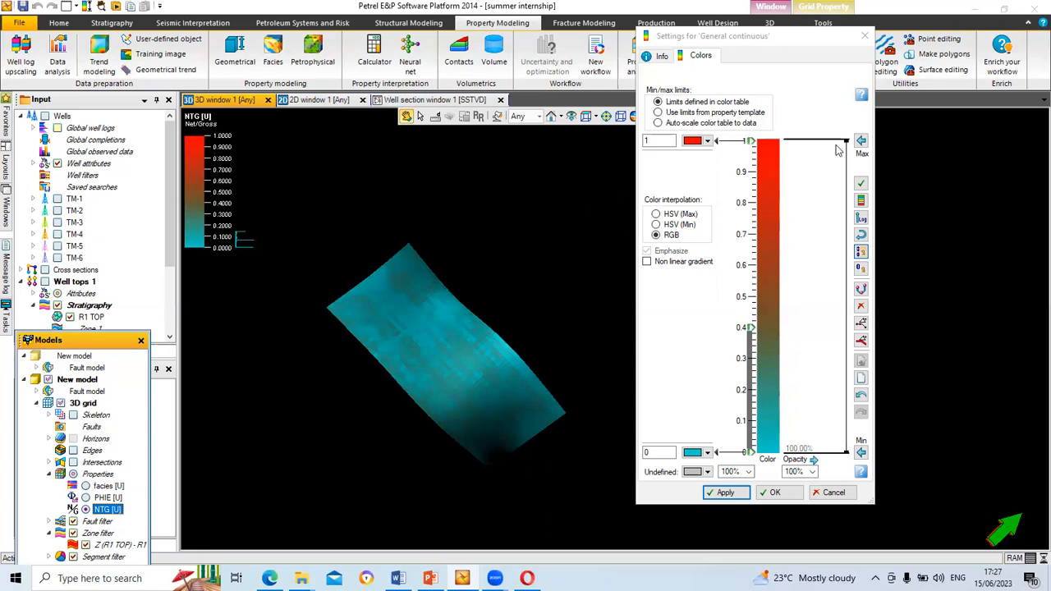
left_click(865, 36)
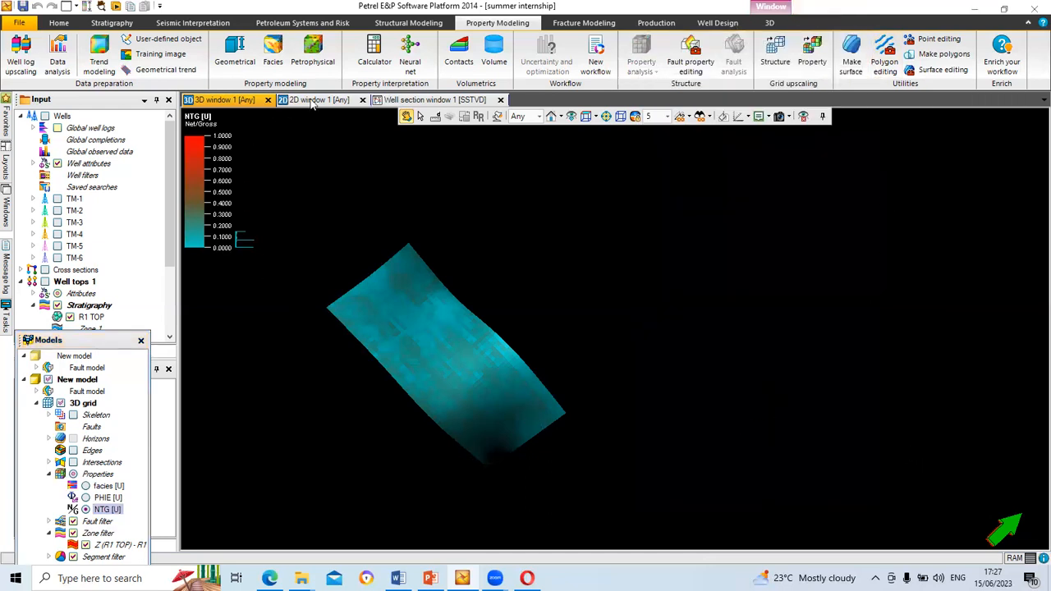
left_click(425, 101)
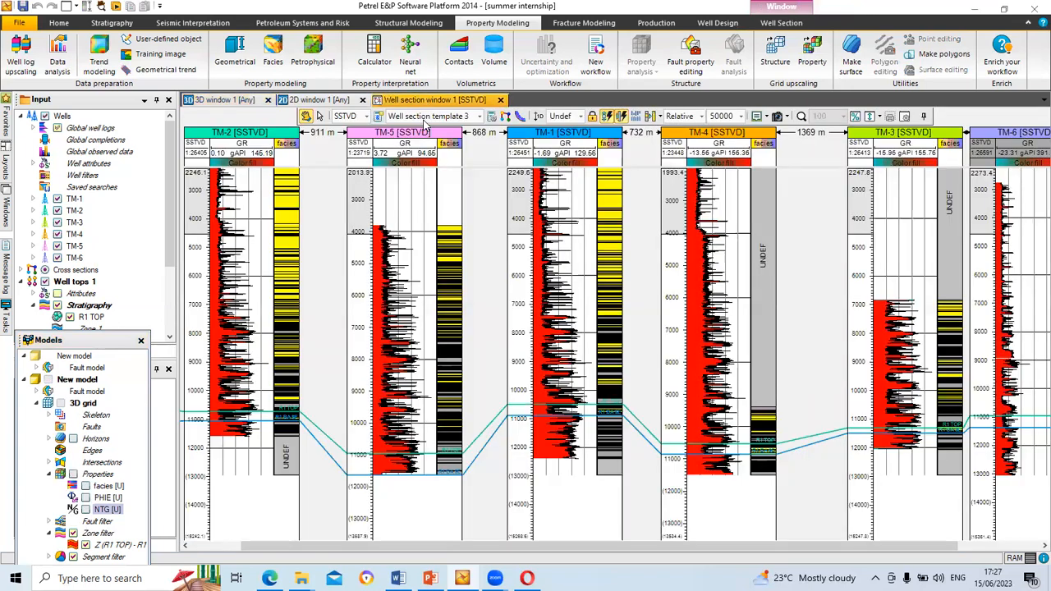